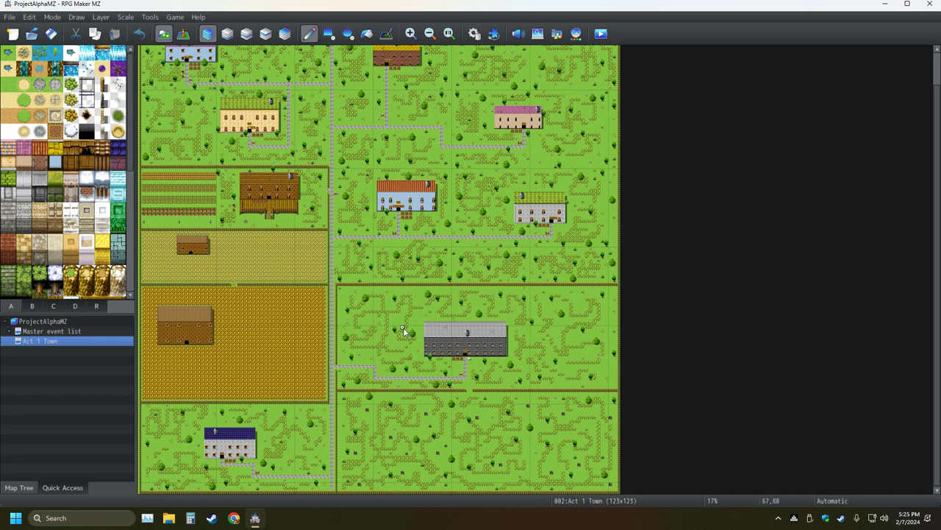
Try stamping a copy of the brown farmhouse's wooden porch onto the front of the cream building, and undo it
{"action": "scroll", "coordinate": [273, 239], "scroll_direction": "up", "scroll_amount": 4, "text": "ctrl"}
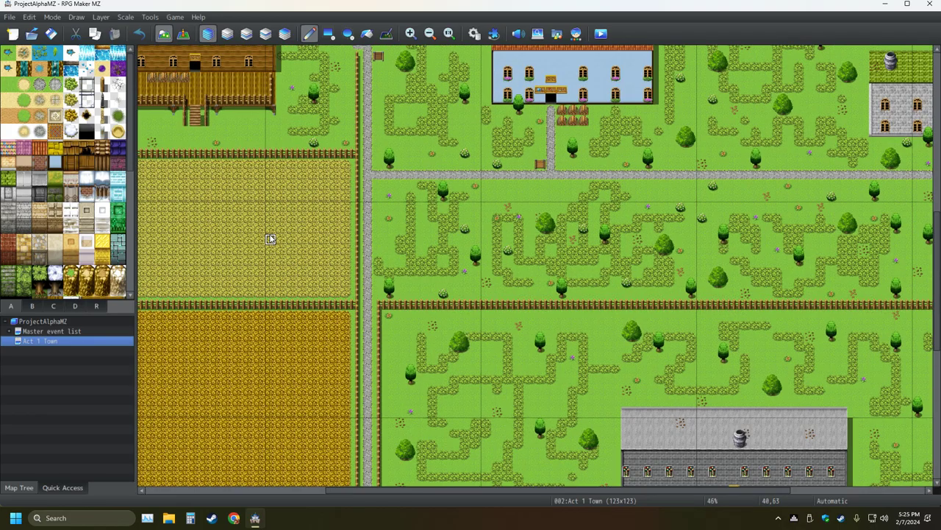
{"action": "middle_click_drag", "start_coordinate": [290, 217], "coordinate": [269, 273]}
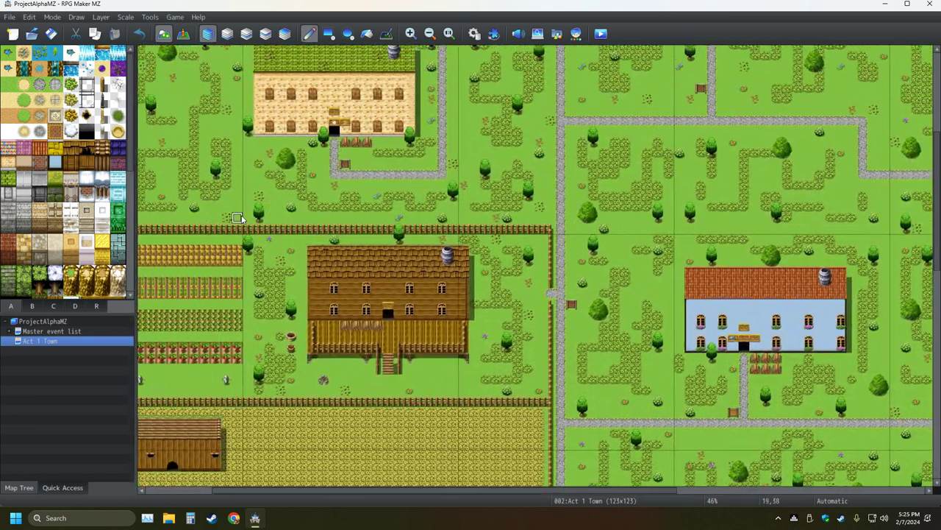
{"action": "scroll", "coordinate": [374, 347], "scroll_direction": "up", "scroll_amount": 2, "text": "ctrl"}
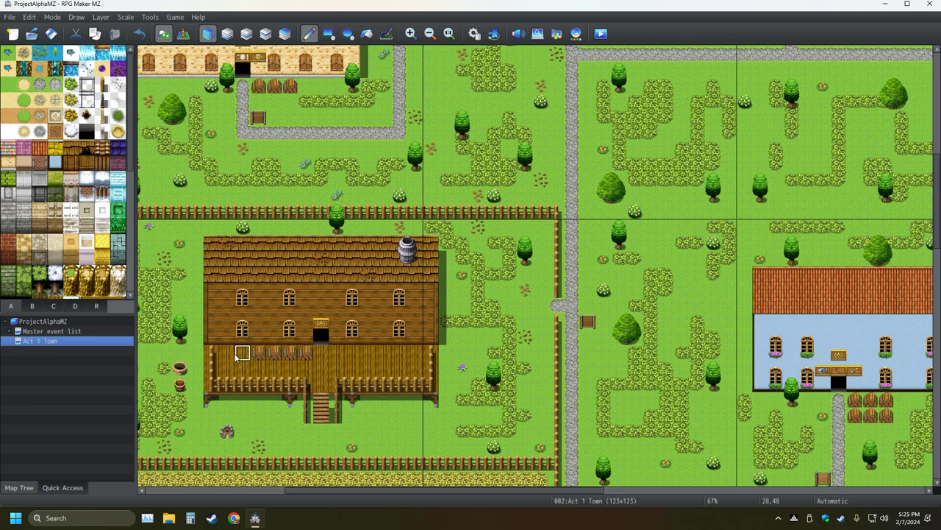
{"action": "right_click_drag", "start_coordinate": [214, 356], "coordinate": [409, 384]}
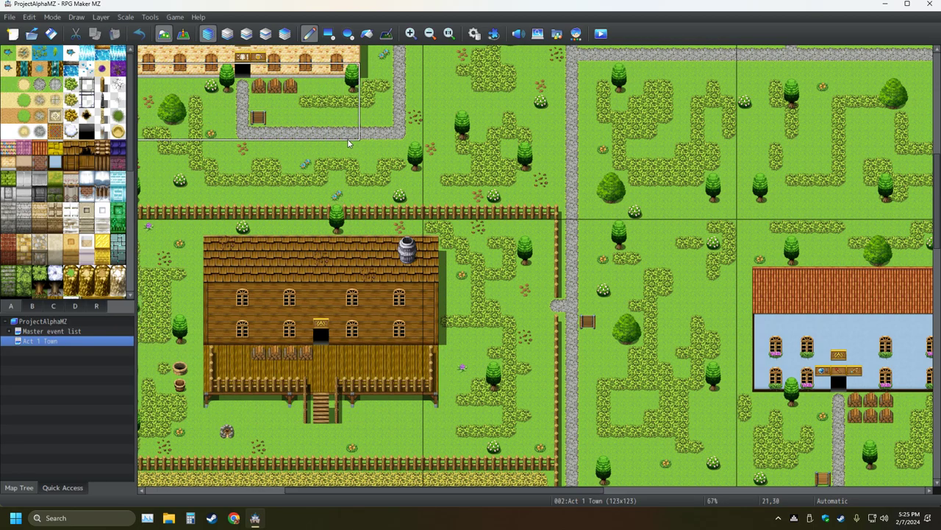
{"action": "scroll", "coordinate": [352, 144], "scroll_direction": "up", "scroll_amount": 3}
{"action": "scroll", "coordinate": [352, 151], "scroll_direction": "left", "scroll_amount": 4, "text": "shift"}
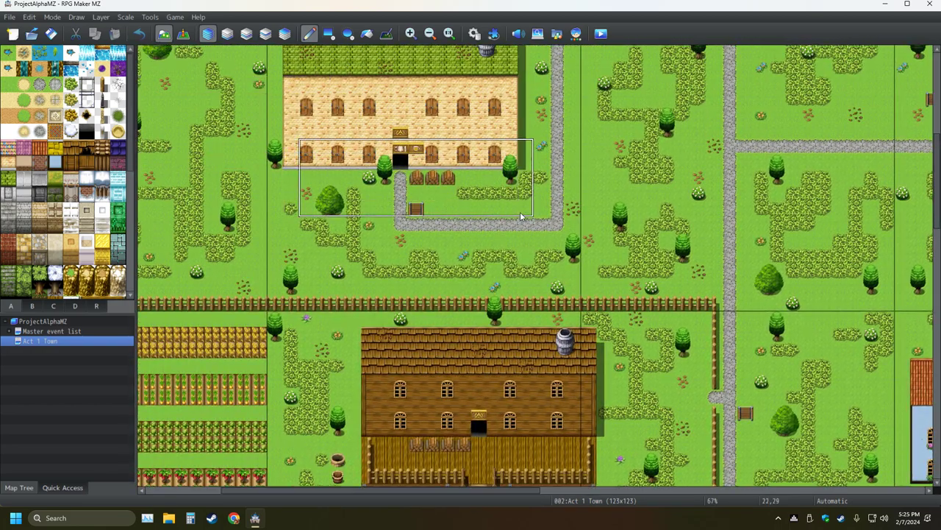
{"action": "left_click", "coordinate": [503, 243]}
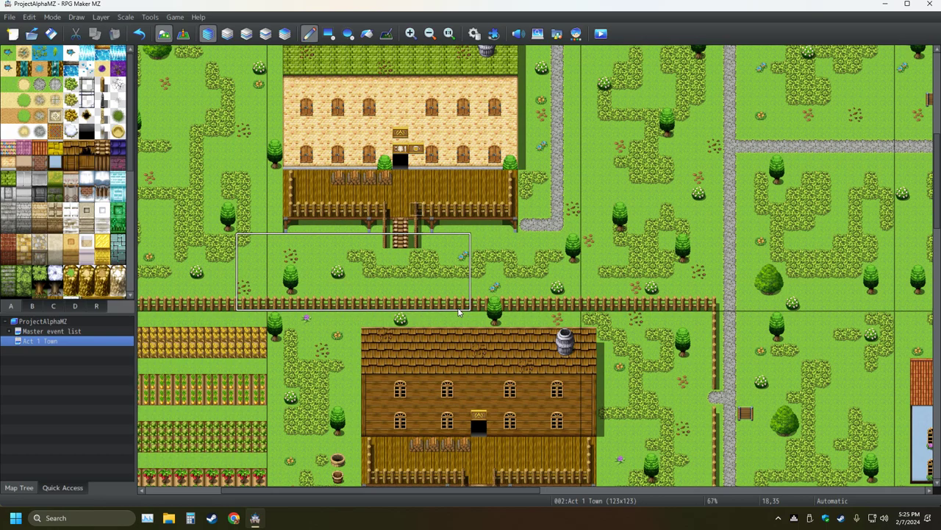
{"action": "left_click", "coordinate": [138, 35]}
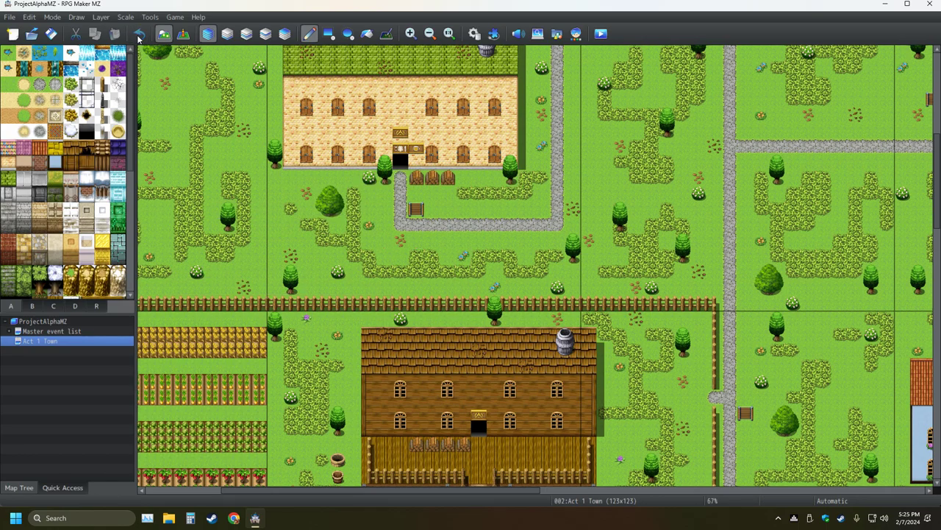
Examine the village map's layout around the farmhouse, crop rows, fenced fields, barns and neighbouring houses
{"action": "mouse_move", "coordinate": [447, 235]}
{"action": "middle_mouse_down"}
{"action": "mouse_move", "coordinate": [585, 237]}
{"action": "mouse_move", "coordinate": [315, 231]}
{"action": "mouse_move", "coordinate": [514, 239]}
{"action": "mouse_move", "coordinate": [412, 243]}
{"action": "mouse_move", "coordinate": [474, 246]}
{"action": "mouse_move", "coordinate": [510, 297]}
{"action": "mouse_move", "coordinate": [446, 378]}
{"action": "middle_mouse_up"}
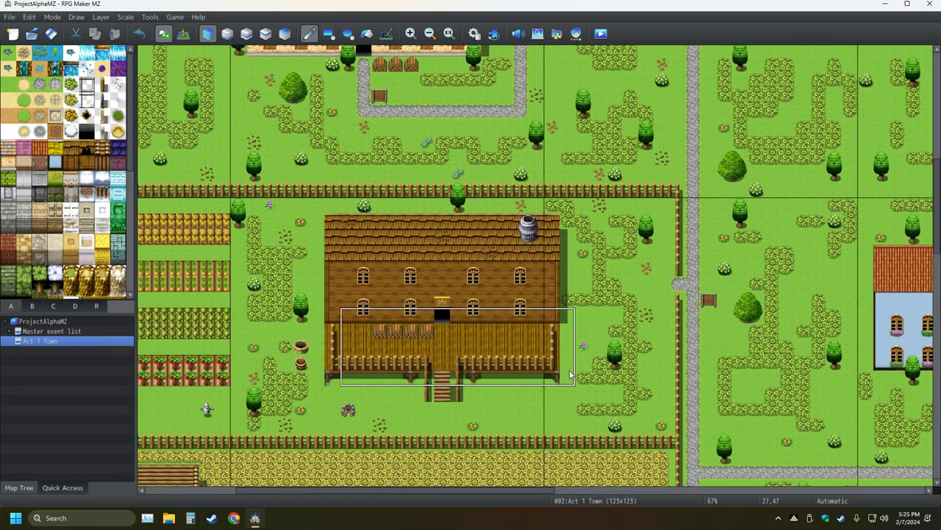
{"action": "scroll", "coordinate": [534, 344], "scroll_direction": "down", "scroll_amount": 2, "text": "ctrl"}
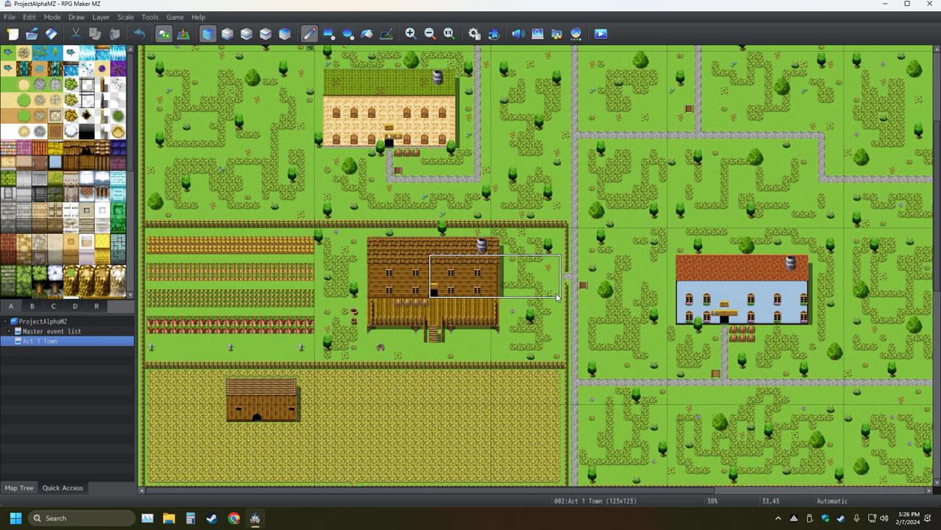
{"action": "scroll", "coordinate": [553, 293], "scroll_direction": "up", "scroll_amount": 1}
{"action": "scroll", "coordinate": [553, 292], "scroll_direction": "up", "scroll_amount": 7}
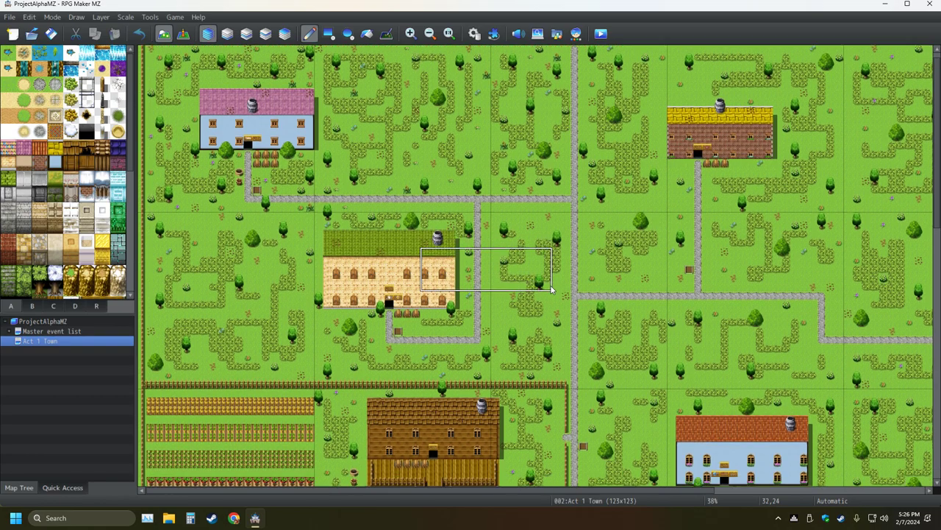
{"action": "scroll", "coordinate": [553, 289], "scroll_direction": "down", "scroll_amount": 1}
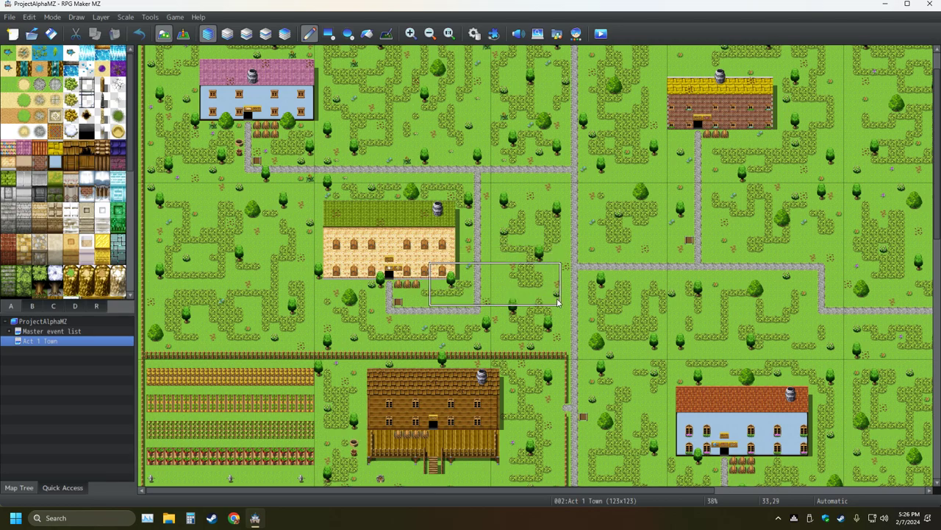
{"action": "scroll", "coordinate": [423, 308], "scroll_direction": "down", "scroll_amount": 1}
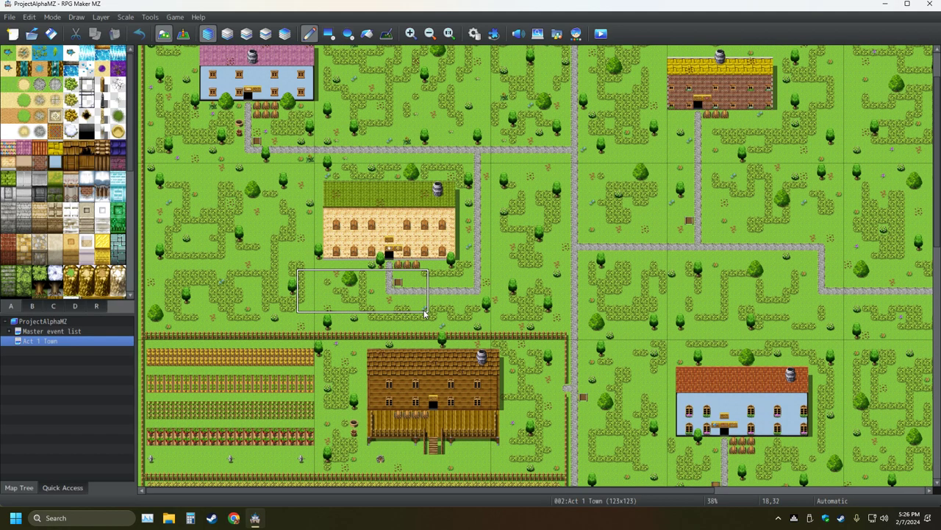
{"action": "scroll", "coordinate": [423, 309], "scroll_direction": "down", "scroll_amount": 1}
{"action": "scroll", "coordinate": [423, 309], "scroll_direction": "down", "scroll_amount": 2}
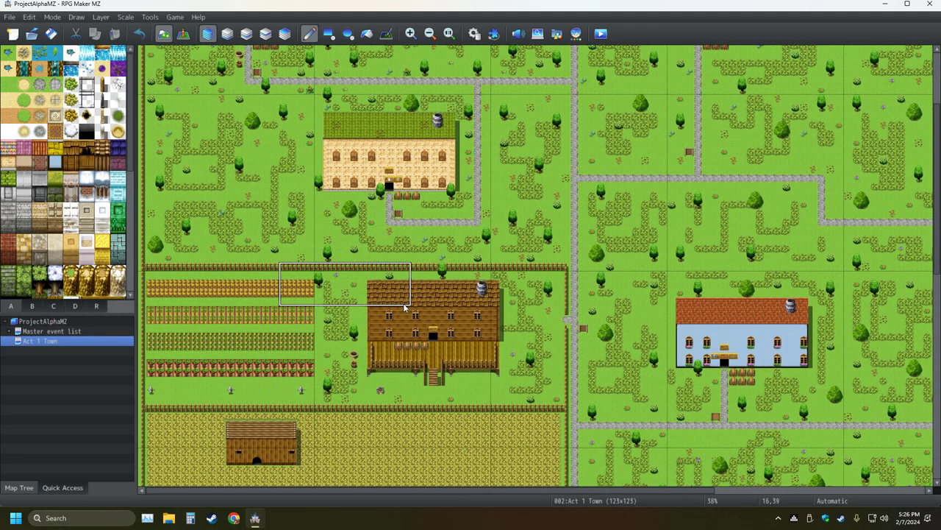
{"action": "scroll", "coordinate": [403, 316], "scroll_direction": "down", "scroll_amount": 7}
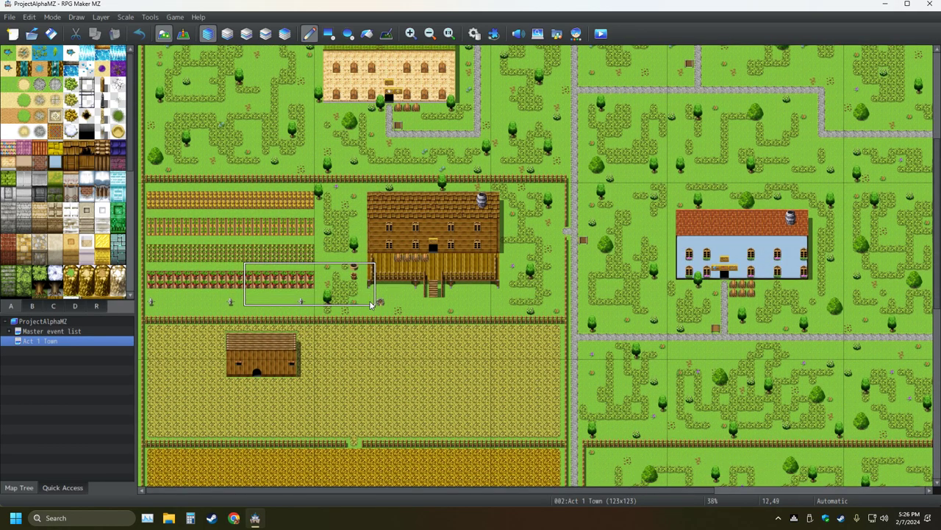
{"action": "scroll", "coordinate": [277, 271], "scroll_direction": "down", "scroll_amount": 3}
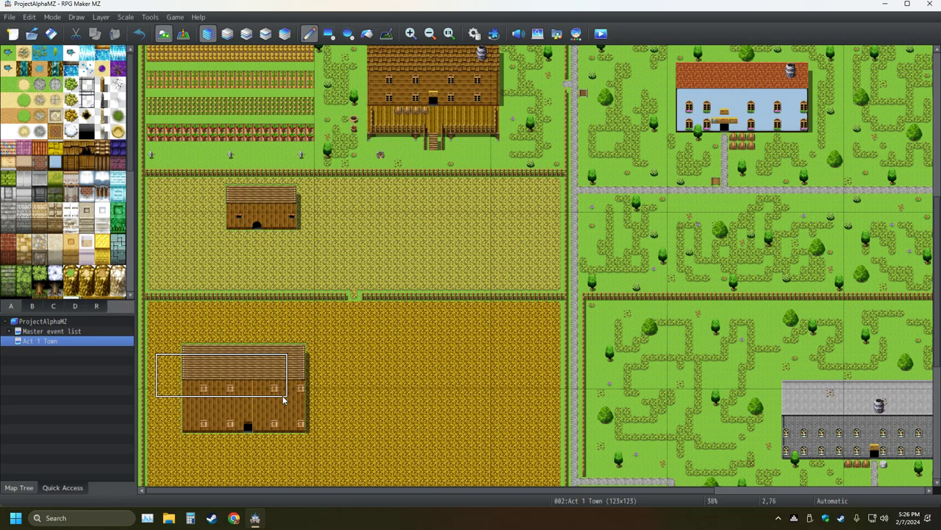
{"action": "right_click", "coordinate": [441, 287]}
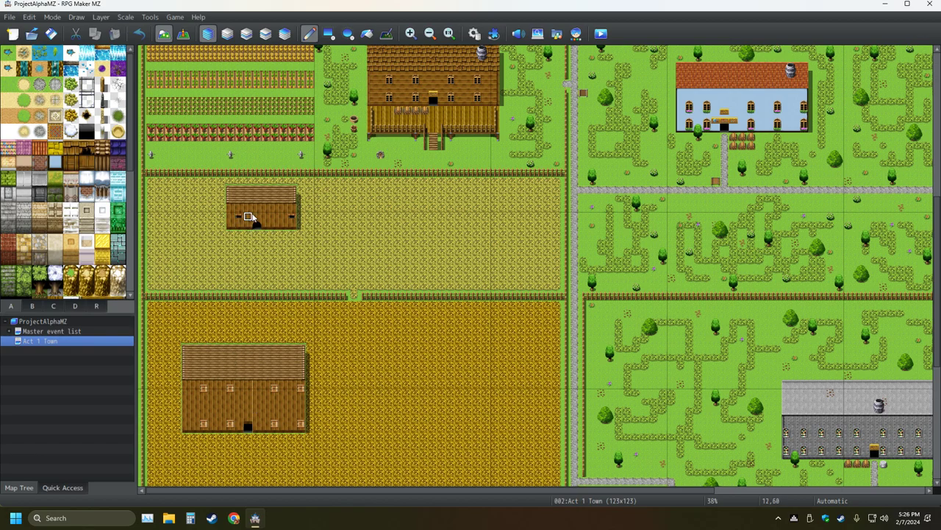
{"action": "scroll", "coordinate": [447, 279], "scroll_direction": "up", "scroll_amount": 4}
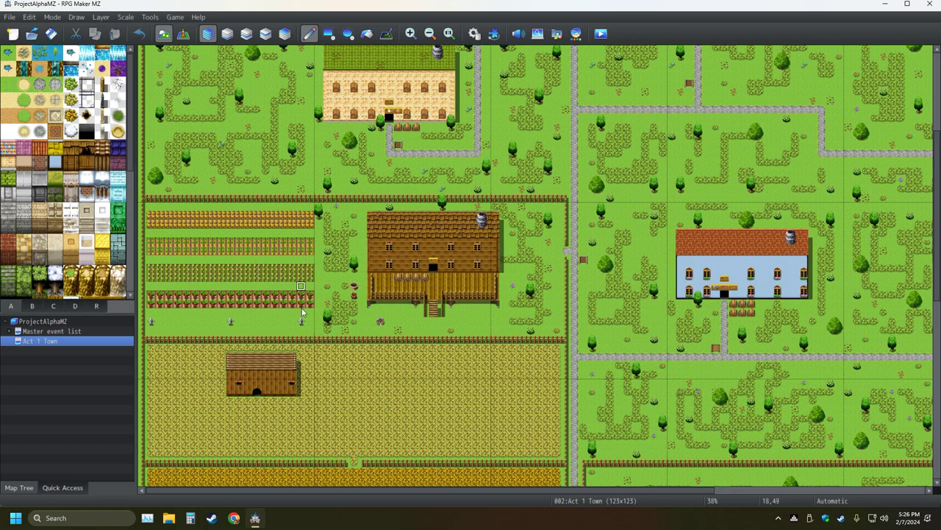
{"action": "scroll", "coordinate": [309, 384], "scroll_direction": "down", "scroll_amount": 3}
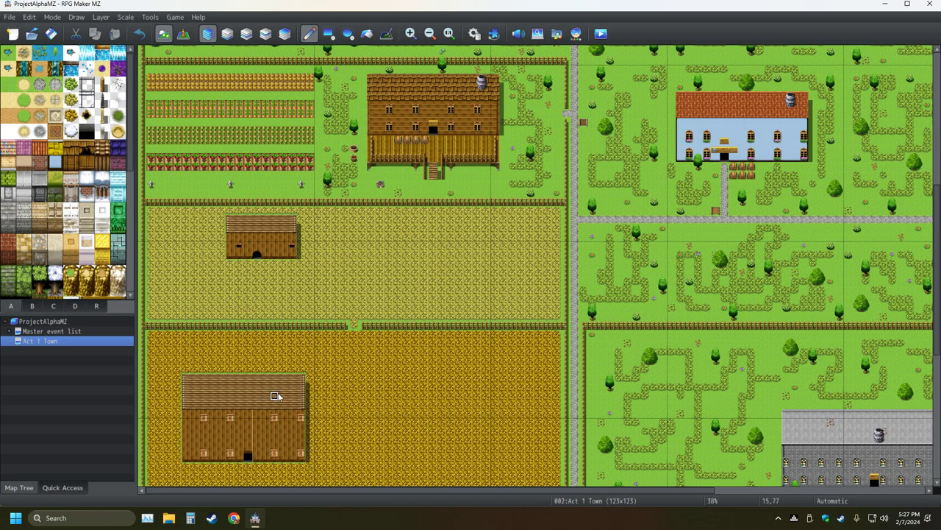
Browse the outdoor tiles in tilesets A and B, and save the project
{"action": "scroll", "coordinate": [71, 230], "scroll_direction": "down", "scroll_amount": 5}
{"action": "scroll", "coordinate": [71, 231], "scroll_direction": "down", "scroll_amount": 5}
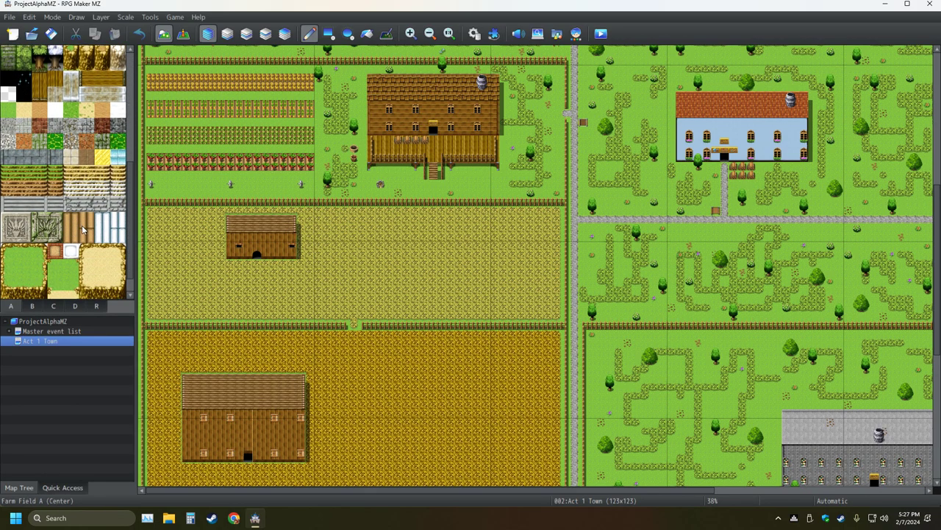
{"action": "left_click", "coordinate": [37, 305]}
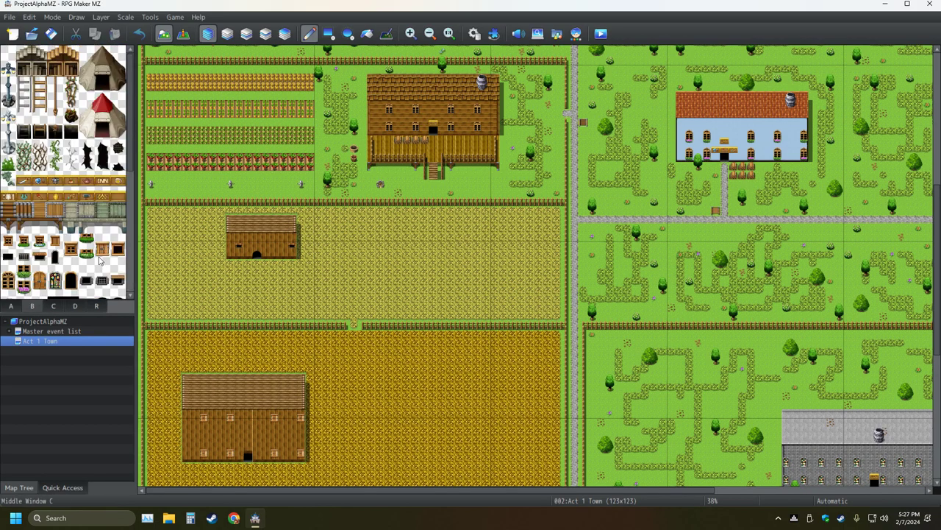
{"action": "scroll", "coordinate": [96, 255], "scroll_direction": "down", "scroll_amount": 10}
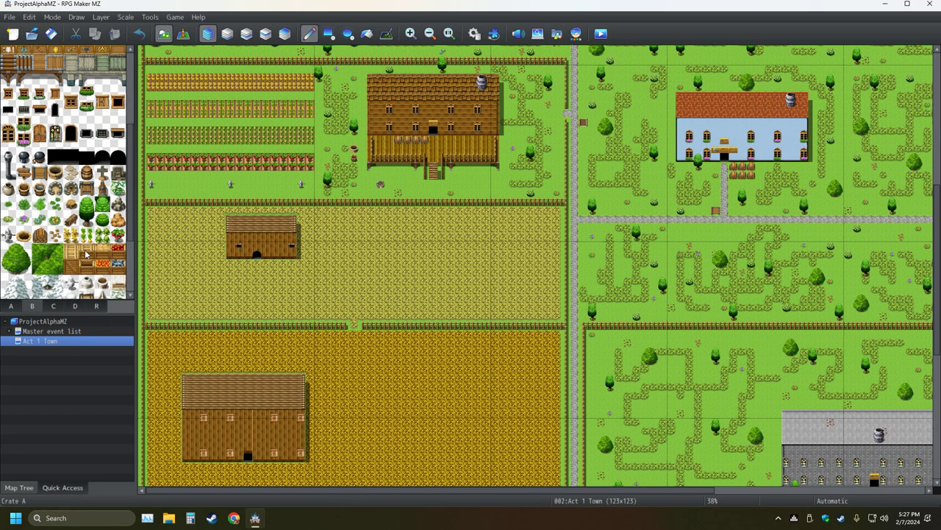
{"action": "scroll", "coordinate": [90, 252], "scroll_direction": "down", "scroll_amount": 1}
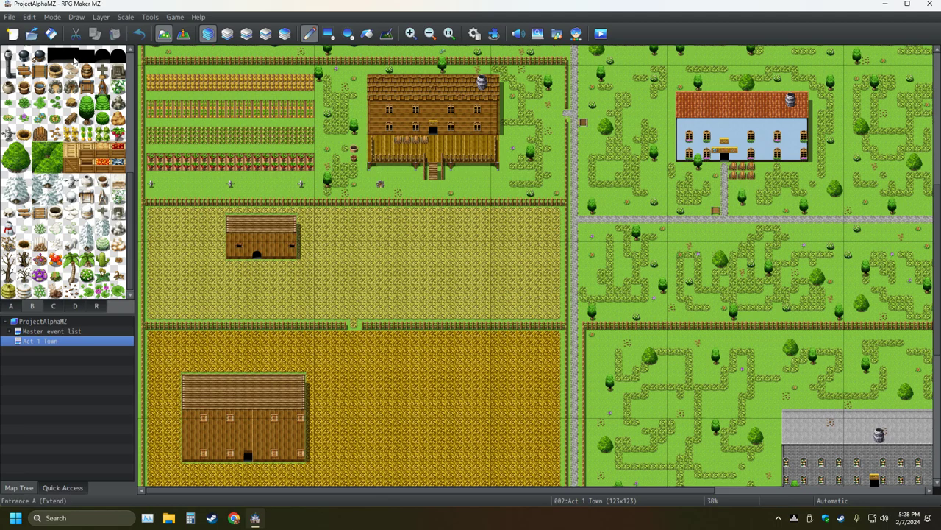
{"action": "left_click", "coordinate": [51, 34]}
Examine the village's houses and roads, then the inn building with its entrance and surroundings up close
{"action": "scroll", "coordinate": [283, 246], "scroll_direction": "up", "scroll_amount": 5}
{"action": "scroll", "coordinate": [283, 247], "scroll_direction": "up", "scroll_amount": 10}
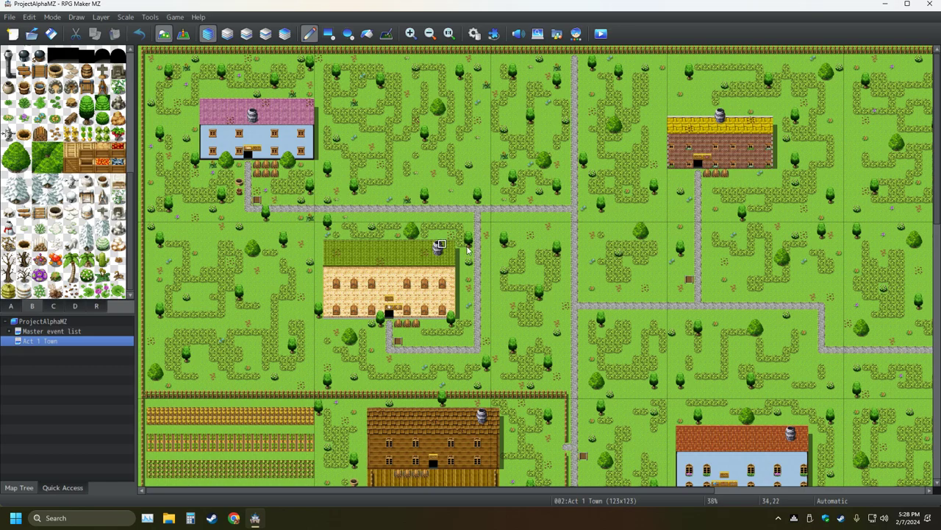
{"action": "scroll", "coordinate": [417, 248], "scroll_direction": "down", "scroll_amount": 4}
{"action": "scroll", "coordinate": [331, 176], "scroll_direction": "up", "scroll_amount": 3}
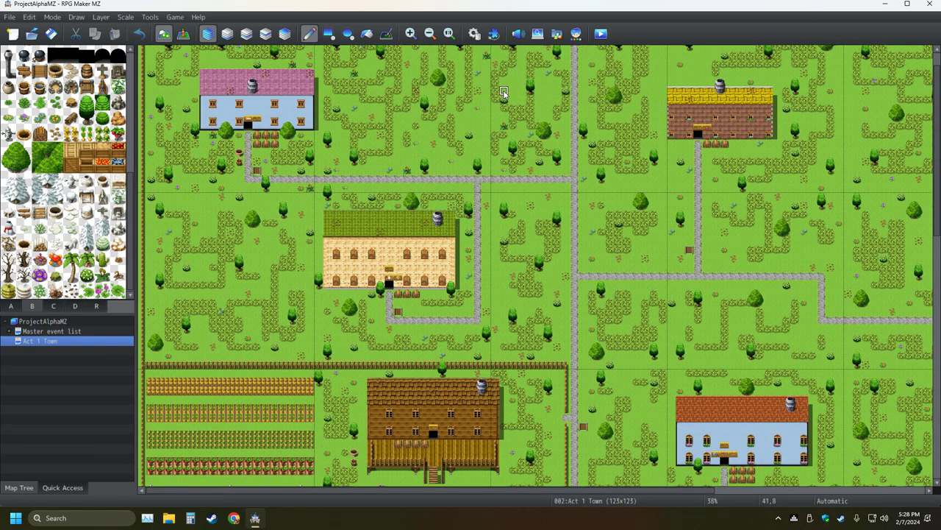
{"action": "left_click", "coordinate": [250, 119]}
{"action": "scroll", "coordinate": [256, 153], "scroll_direction": "up", "scroll_amount": 4, "text": "ctrl"}
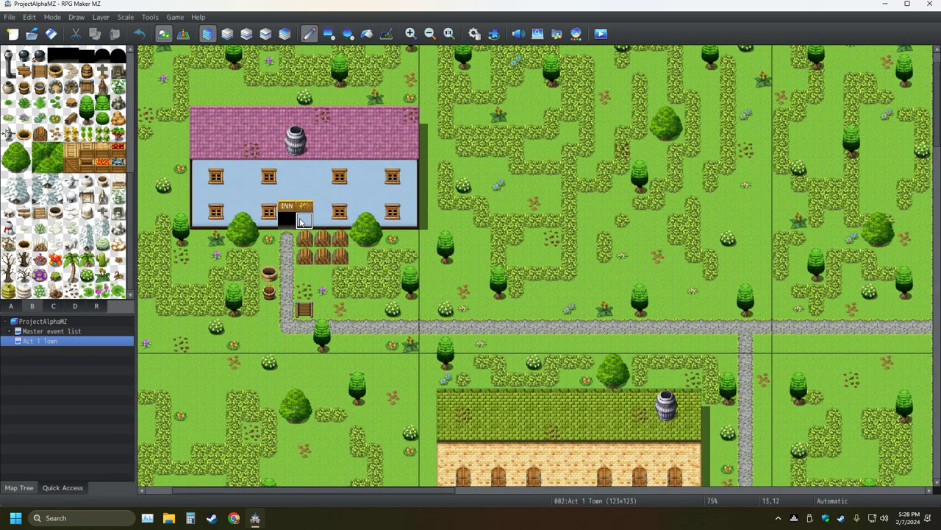
{"action": "scroll", "coordinate": [301, 222], "scroll_direction": "down", "scroll_amount": 2, "text": "ctrl"}
{"action": "scroll", "coordinate": [294, 225], "scroll_direction": "down", "scroll_amount": 3, "text": "ctrl"}
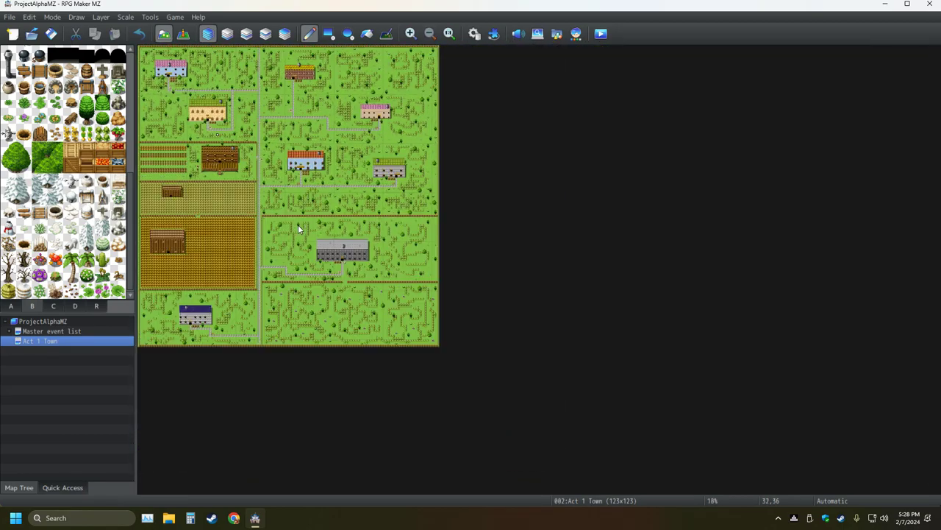
{"action": "scroll", "coordinate": [298, 228], "scroll_direction": "up", "scroll_amount": 5, "text": "ctrl"}
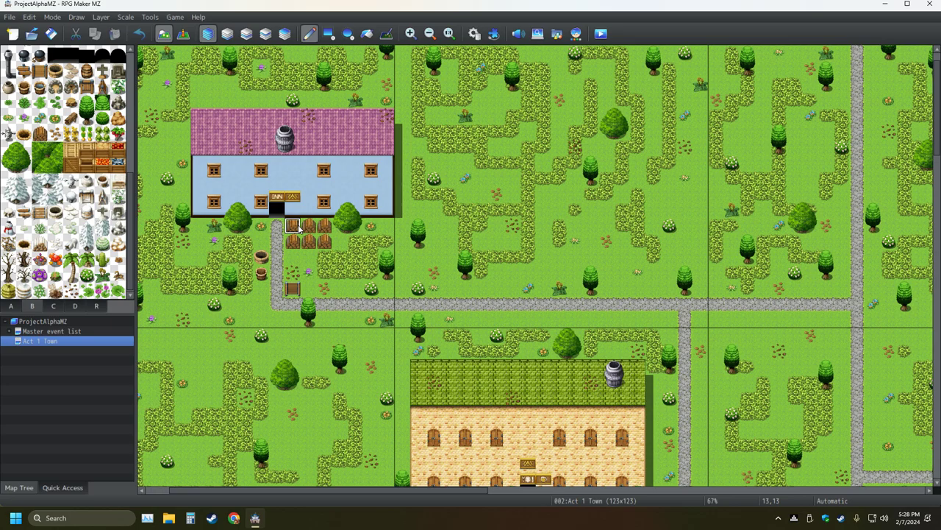
{"action": "middle_click", "coordinate": [396, 212]}
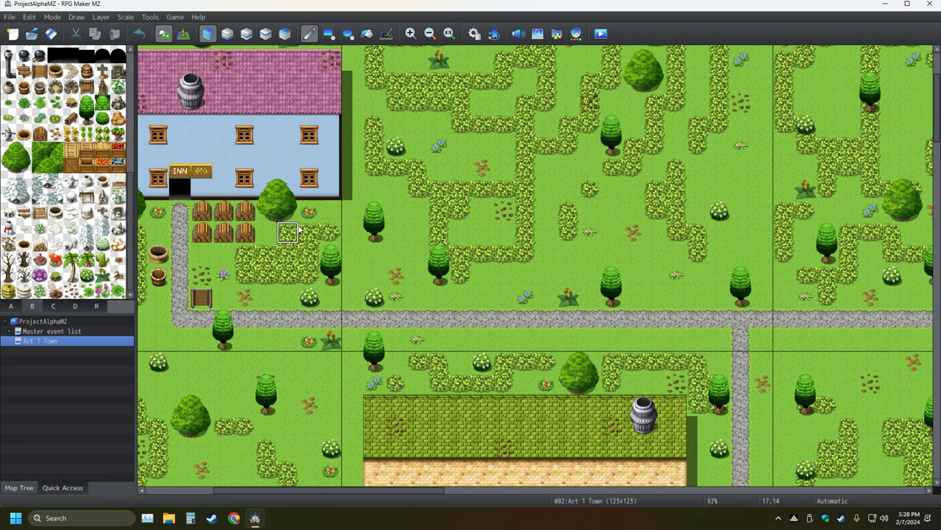
{"action": "scroll", "coordinate": [261, 219], "scroll_direction": "up", "scroll_amount": 2, "text": "ctrl"}
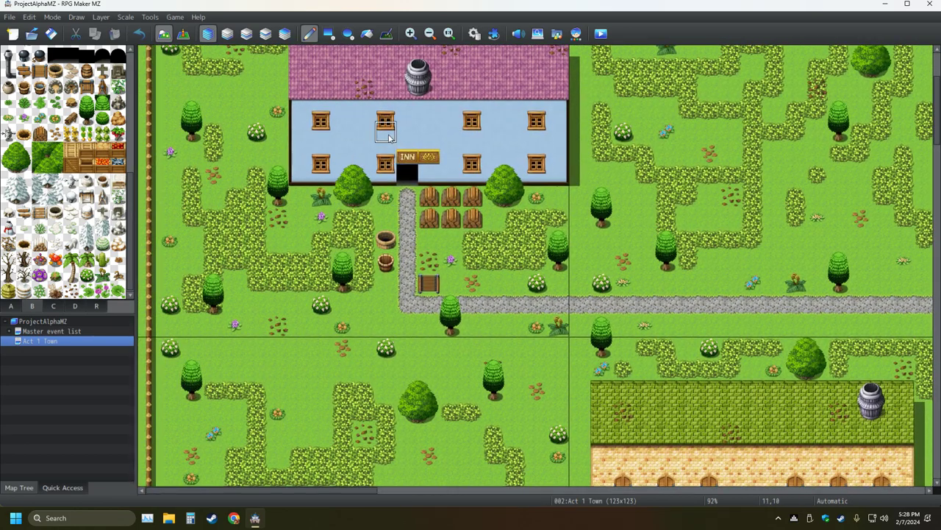
{"action": "scroll", "coordinate": [319, 317], "scroll_direction": "up", "scroll_amount": 2}
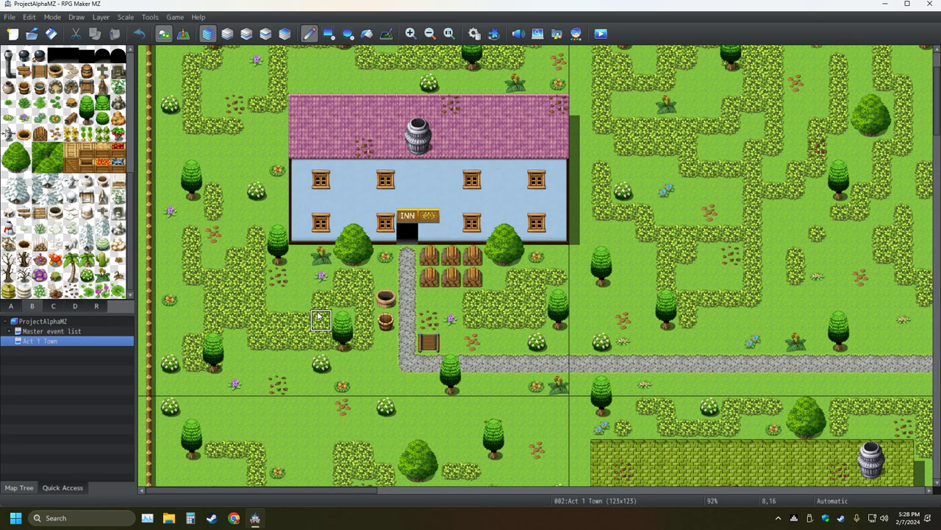
Create a new map under Act 1 Town named "Act 1 Village Inn", keeping the default tileset and size
{"action": "right_click", "coordinate": [57, 350]}
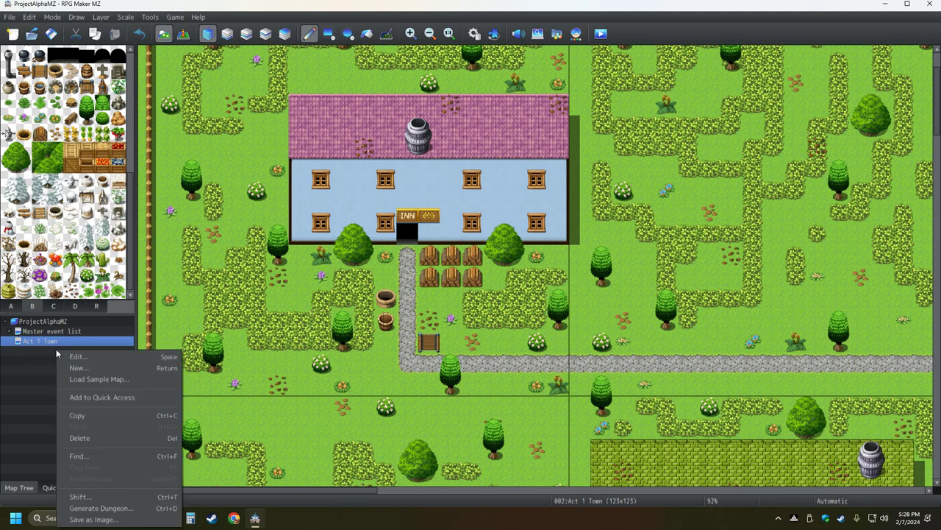
{"action": "left_click", "coordinate": [96, 366]}
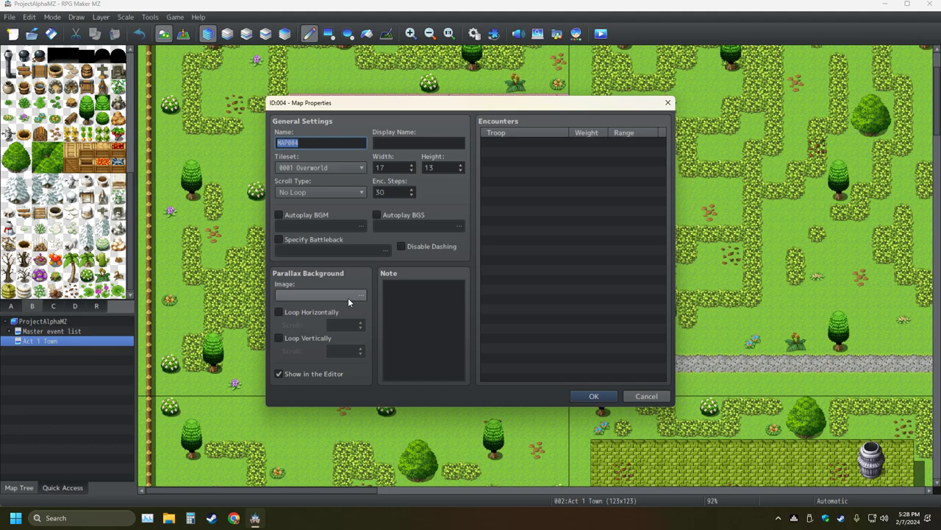
{"action": "type", "text": "Act"}
{"action": "type", "text": "1 Town Inn"}
{"action": "key", "text": "Left"}
{"action": "key", "text": "Left"}
{"action": "key", "text": "Left"}
{"action": "key", "text": "Left"}
{"action": "key", "text": "BackSpace"}
{"action": "key", "text": "BackSpace"}
{"action": "key", "text": "BackSpace"}
{"action": "key", "text": "BackSpace"}
{"action": "type", "text": "Village"}
{"action": "key", "text": "Return"}
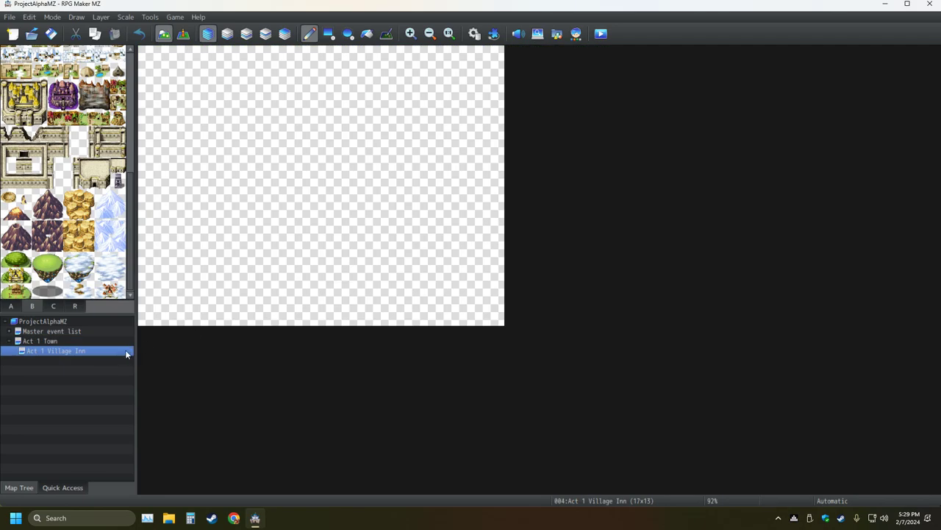
Open the Act 1 Town map's properties and enter "Act 1 Village" as its name
{"action": "left_click", "coordinate": [68, 341]}
{"action": "right_click", "coordinate": [68, 340]}
{"action": "left_click", "coordinate": [86, 347]}
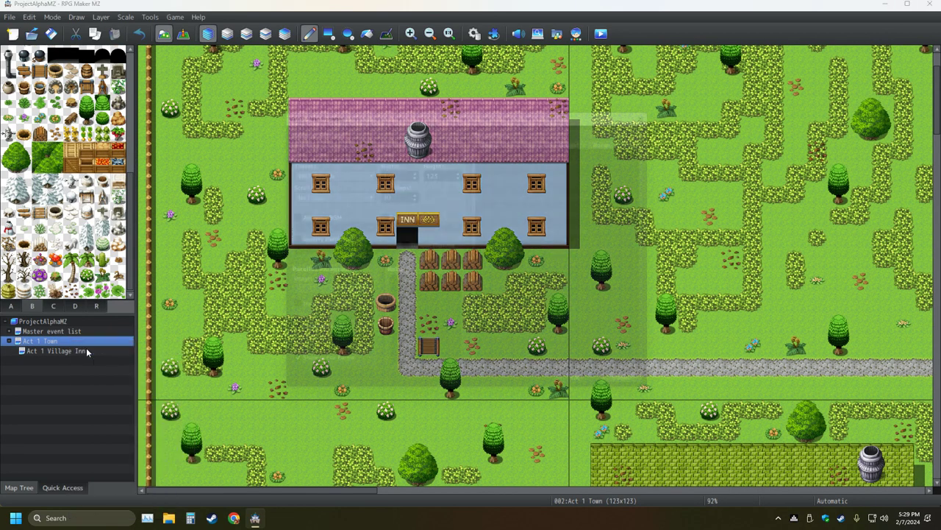
{"action": "left_click", "coordinate": [334, 142]}
{"action": "key", "text": "BackSpace"}
{"action": "key", "text": "BackSpace"}
{"action": "key", "text": "BackSpace"}
{"action": "key", "text": "BackSpace"}
{"action": "type", "text": "Vila"}
{"action": "type", "text": "lage"}
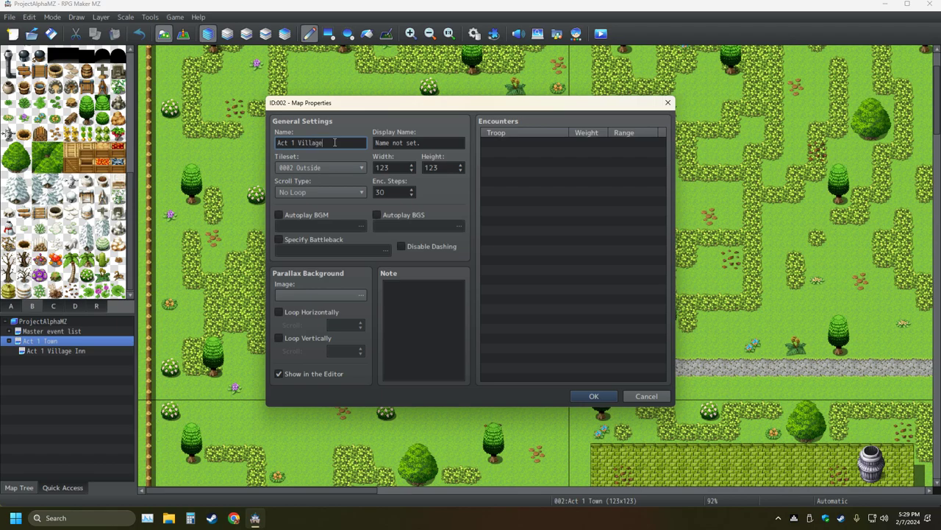
Enter "Small Village" as the display name of the Act 1 Town map
{"action": "key", "text": "Tab"}
{"action": "type", "text": "Sma"}
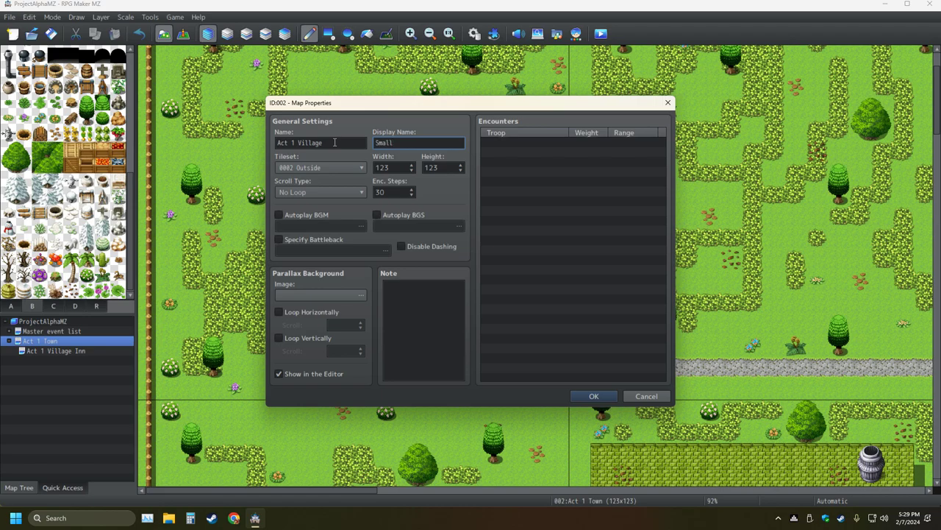
{"action": "type", "text": "ll Village"}
Enable autoplay for background music and background sound, and browse the background sound list without choosing one
{"action": "left_click", "coordinate": [279, 215]}
{"action": "left_click", "coordinate": [376, 215]}
{"action": "left_click", "coordinate": [389, 224]}
{"action": "scroll", "coordinate": [459, 230], "scroll_direction": "down", "scroll_amount": 4}
{"action": "scroll", "coordinate": [460, 222], "scroll_direction": "up", "scroll_amount": 4}
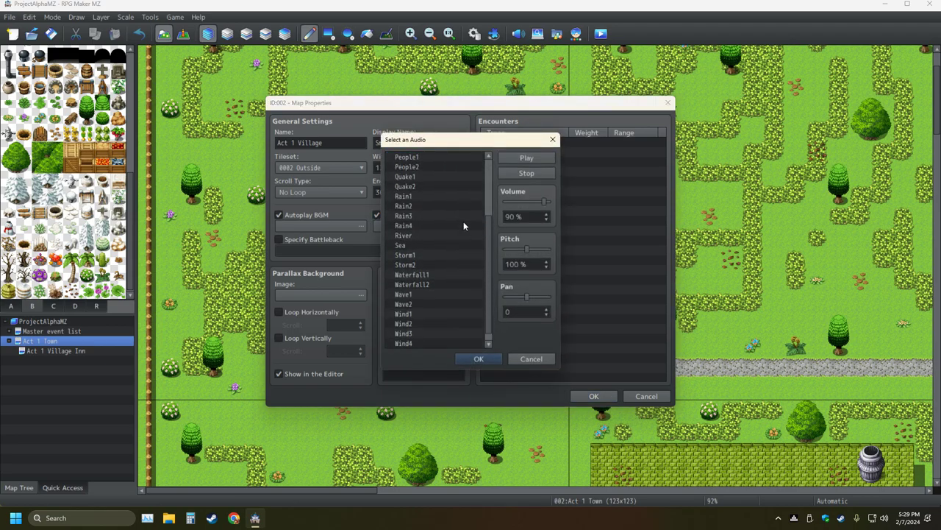
{"action": "left_click", "coordinate": [557, 144]}
Open the background music selection for the map and adjust its playback volume to 15%, testing playback
{"action": "left_click", "coordinate": [351, 225]}
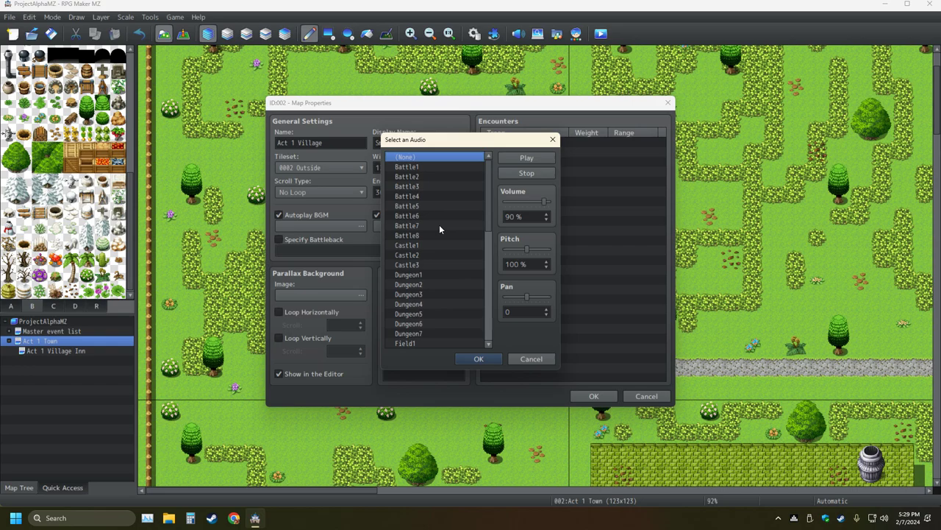
{"action": "left_click_drag", "start_coordinate": [544, 200], "coordinate": [504, 202]}
{"action": "left_click", "coordinate": [538, 156]}
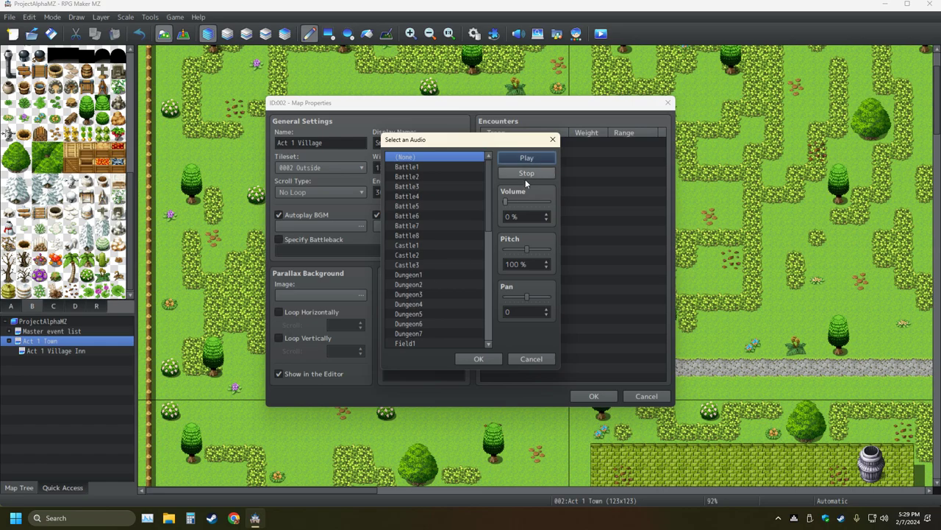
{"action": "left_click", "coordinate": [506, 201]}
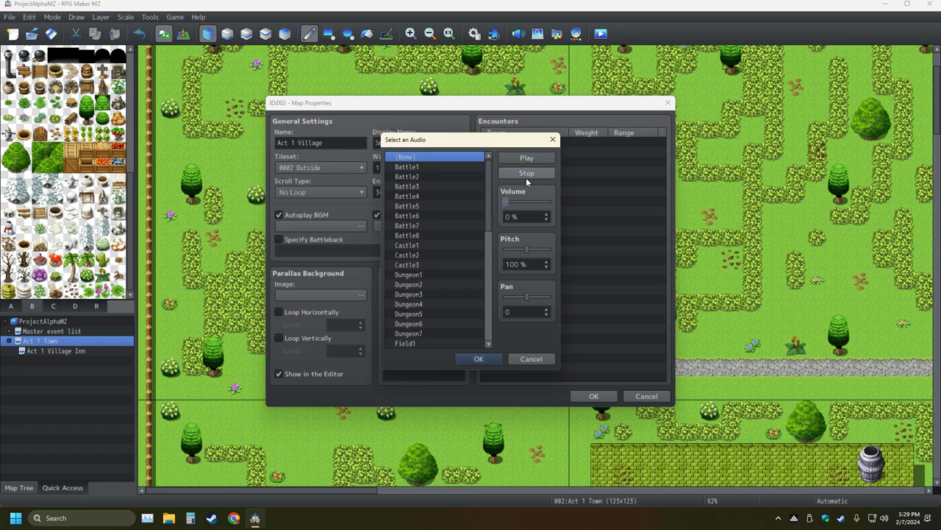
{"action": "left_click", "coordinate": [515, 202]}
{"action": "scroll", "coordinate": [514, 214], "scroll_direction": "down", "scroll_amount": 5}
{"action": "left_click", "coordinate": [522, 160]}
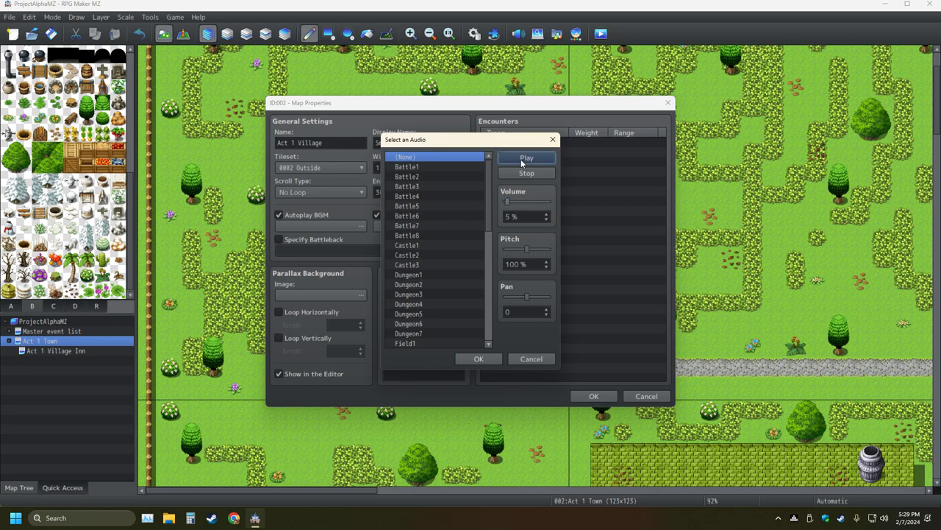
{"action": "left_click", "coordinate": [522, 173]}
{"action": "scroll", "coordinate": [511, 218], "scroll_direction": "up", "scroll_amount": 2}
{"action": "left_click", "coordinate": [525, 160]}
Preview the Battle1 music track at low volumes, ending at 10%
{"action": "left_click", "coordinate": [416, 168]}
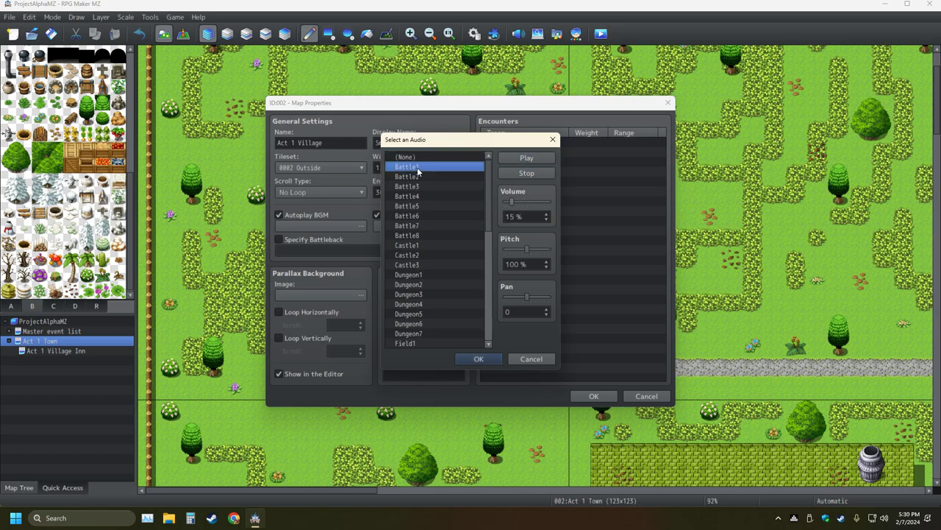
{"action": "scroll", "coordinate": [518, 213], "scroll_direction": "down", "scroll_amount": 3}
{"action": "left_click", "coordinate": [526, 160]}
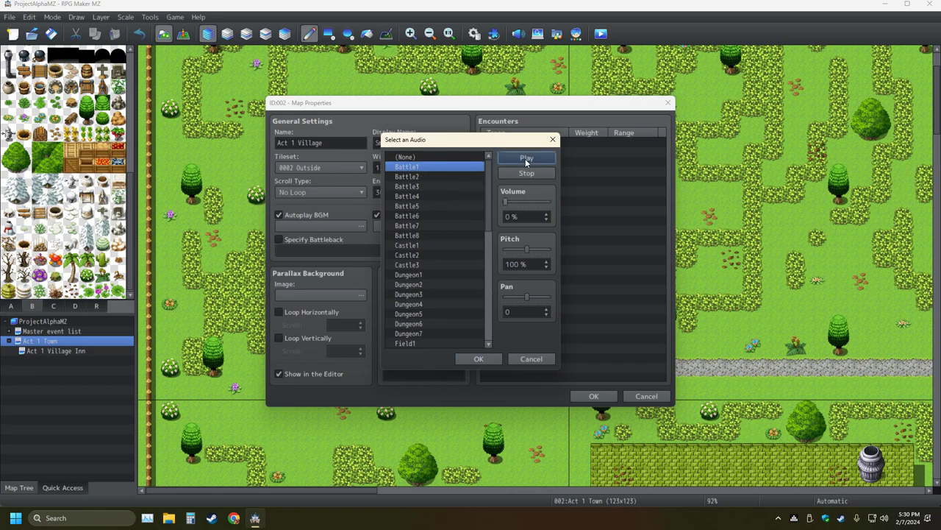
{"action": "left_click", "coordinate": [527, 172]}
{"action": "scroll", "coordinate": [515, 217], "scroll_direction": "up", "scroll_amount": 1}
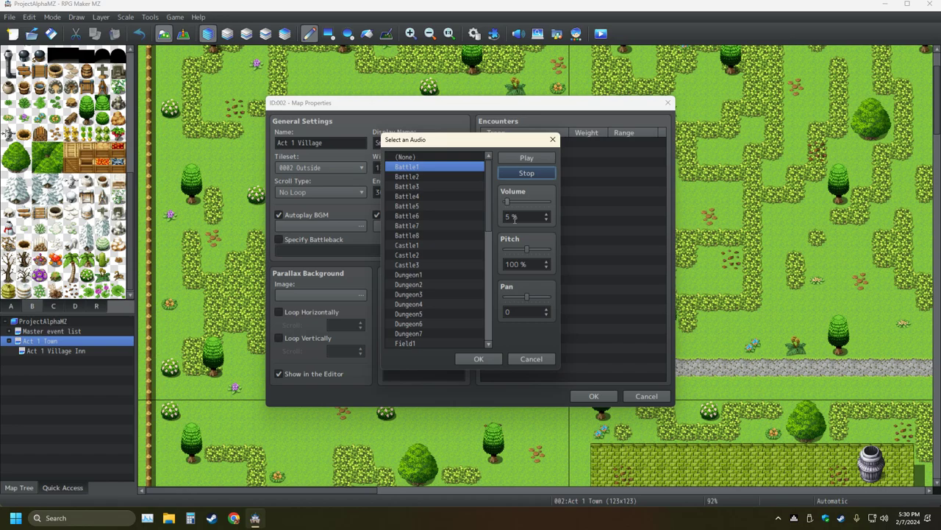
{"action": "left_click", "coordinate": [525, 159]}
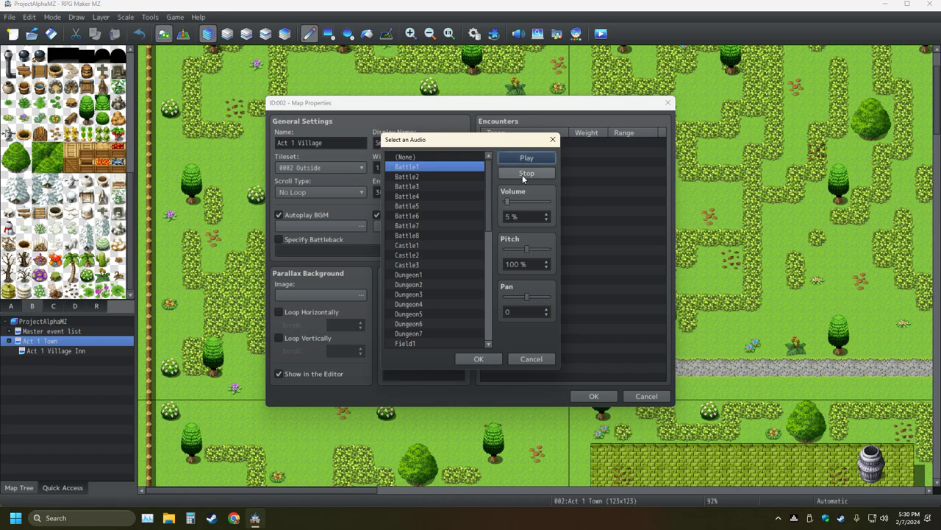
{"action": "left_click", "coordinate": [523, 174]}
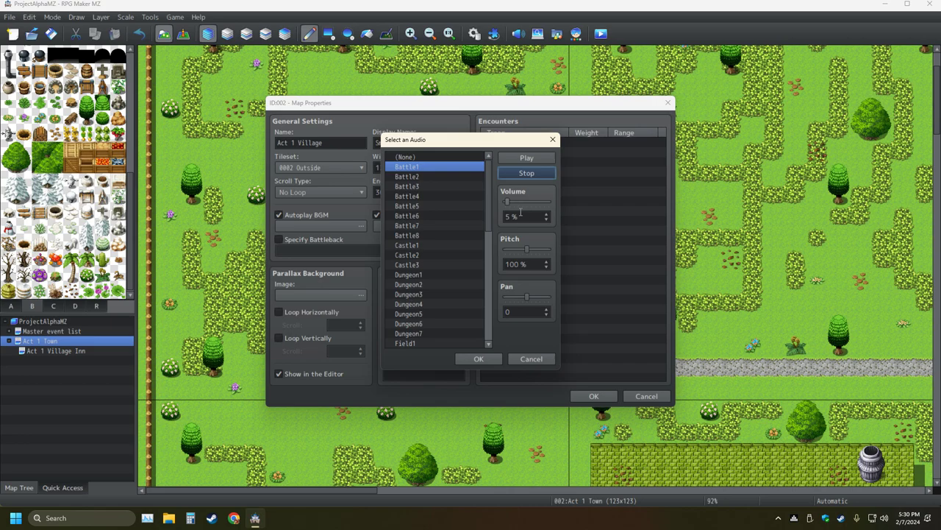
{"action": "scroll", "coordinate": [520, 219], "scroll_direction": "up", "scroll_amount": 1}
{"action": "left_click", "coordinate": [526, 158]}
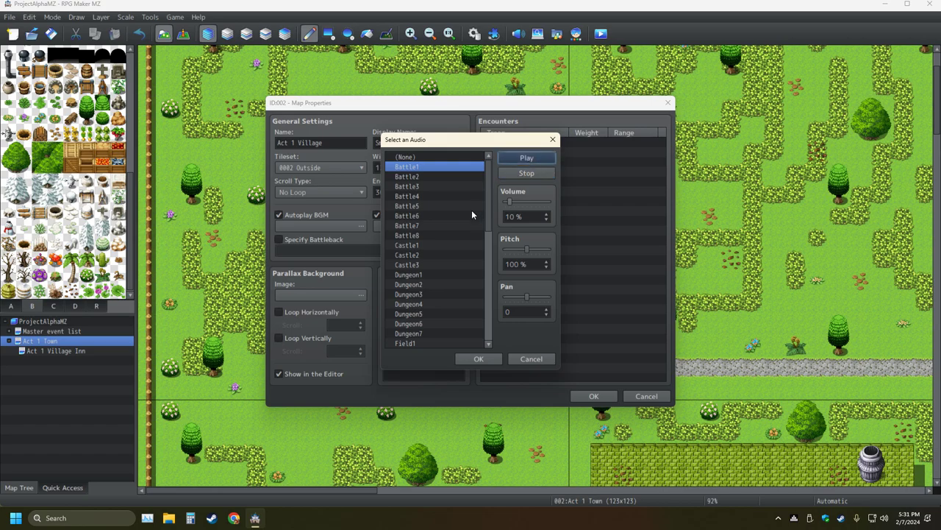
Go through the music tracks Battle2 to Battle8, return to Battle6, and leave the audio selection without choosing a track
{"action": "left_click", "coordinate": [426, 177]}
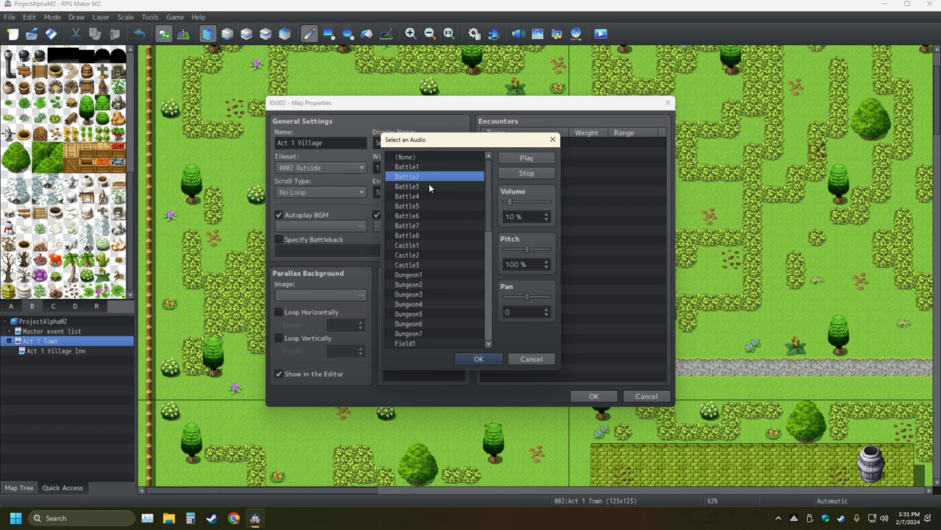
{"action": "left_click", "coordinate": [429, 186]}
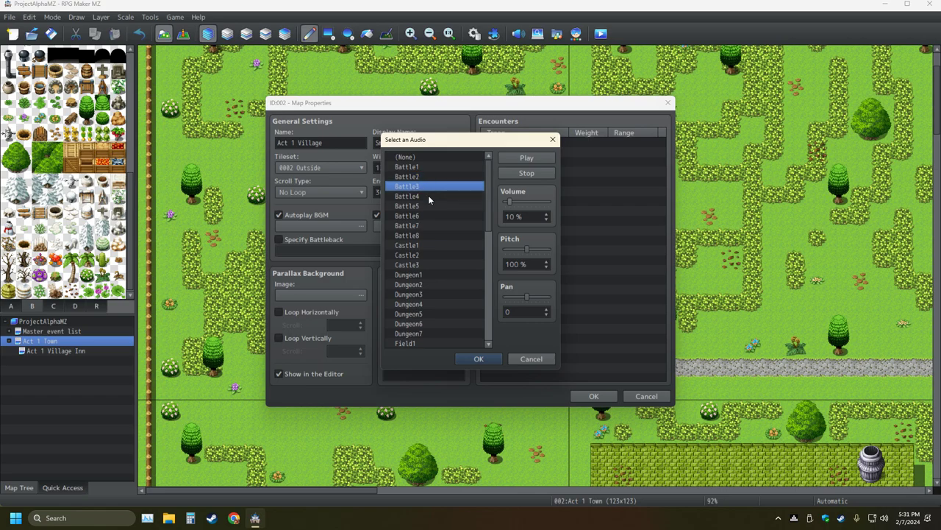
{"action": "left_click", "coordinate": [429, 196]}
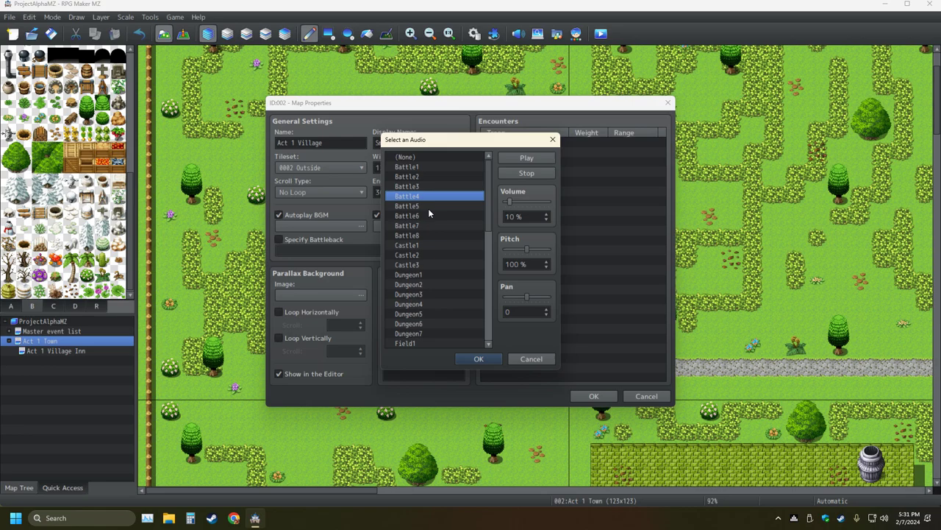
{"action": "left_click", "coordinate": [425, 208]}
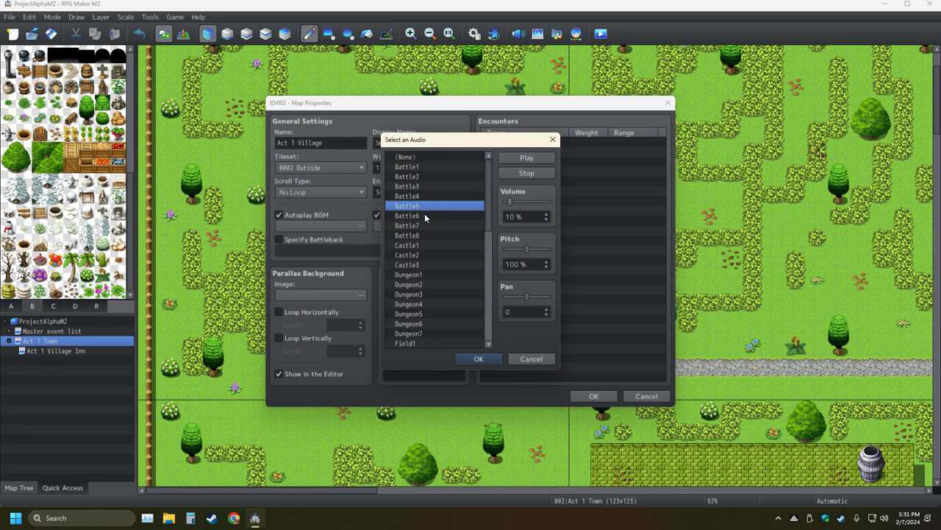
{"action": "left_click", "coordinate": [424, 215]}
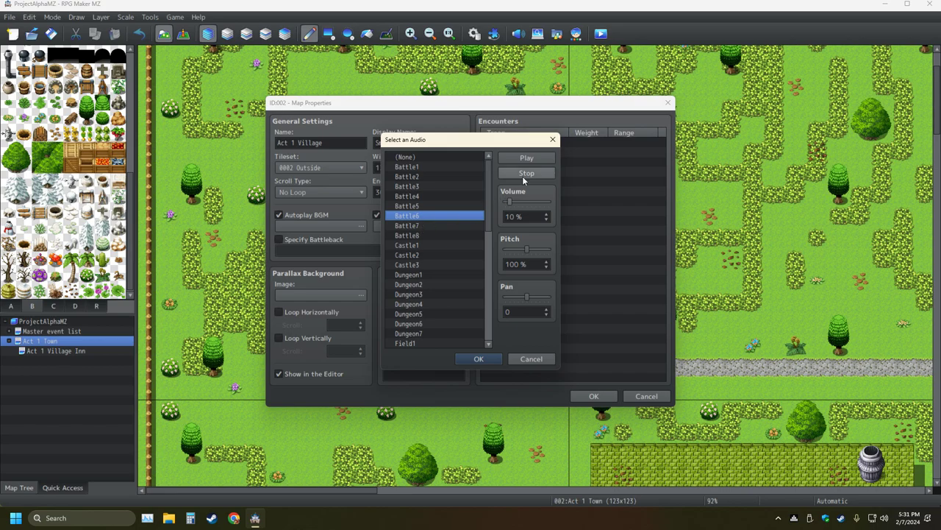
{"action": "left_click", "coordinate": [441, 225]}
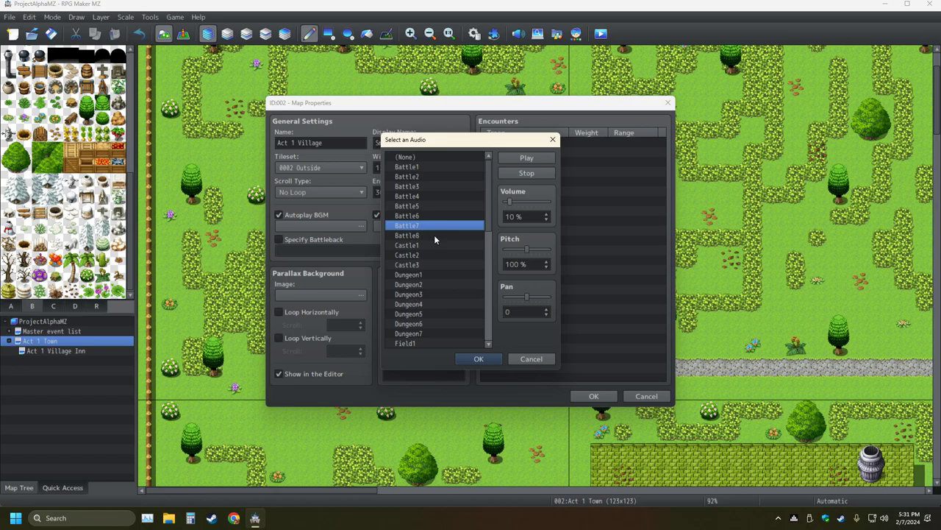
{"action": "left_click", "coordinate": [434, 235]}
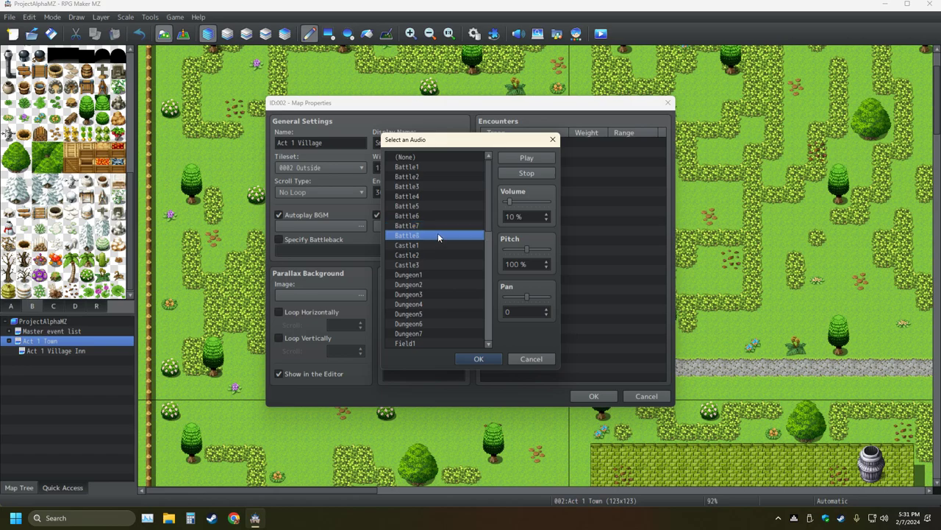
{"action": "left_click", "coordinate": [526, 173]}
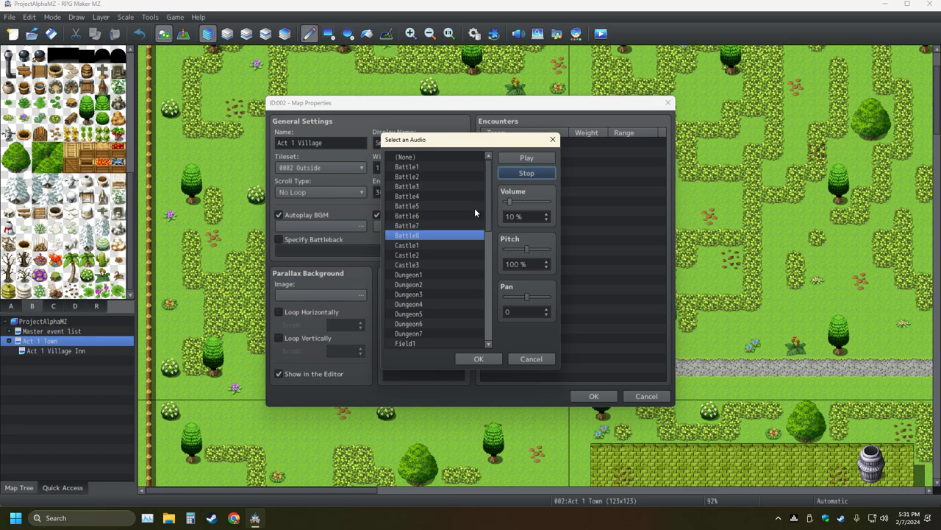
{"action": "left_click", "coordinate": [428, 214]}
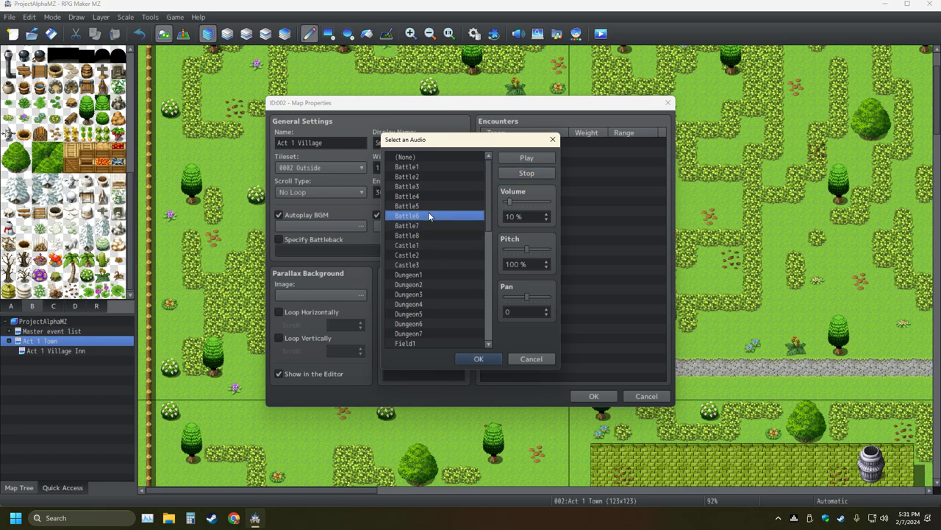
{"action": "left_click", "coordinate": [536, 172]}
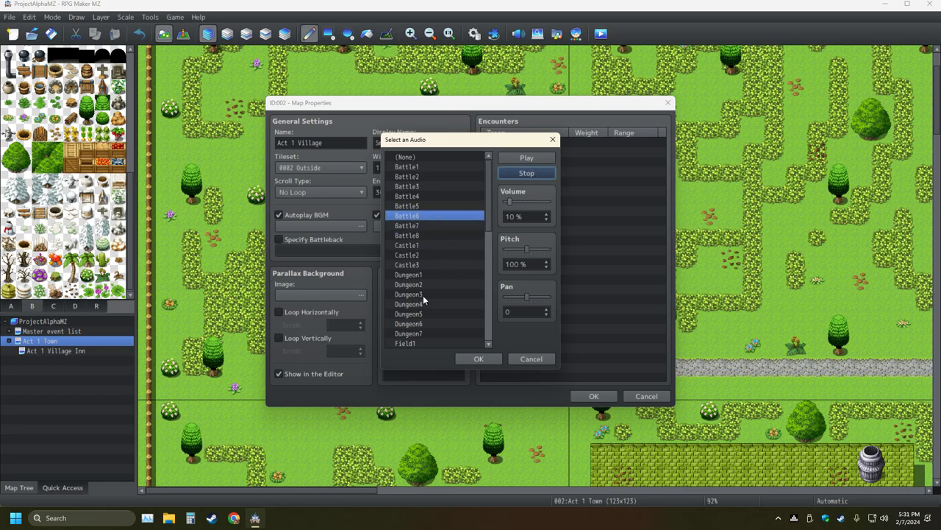
{"action": "left_click", "coordinate": [529, 359]}
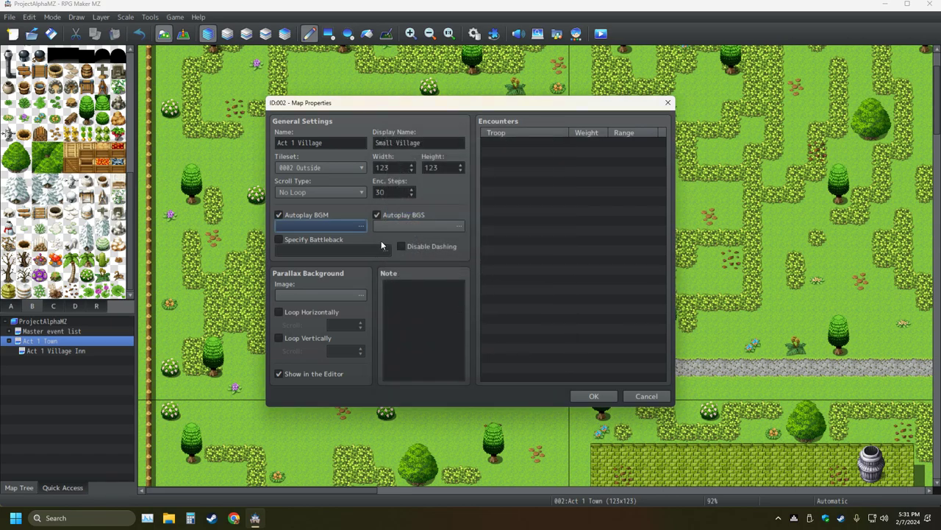
Browse the background music list from the battle to the scene tracks, leaving it without a choice
{"action": "left_click", "coordinate": [361, 225]}
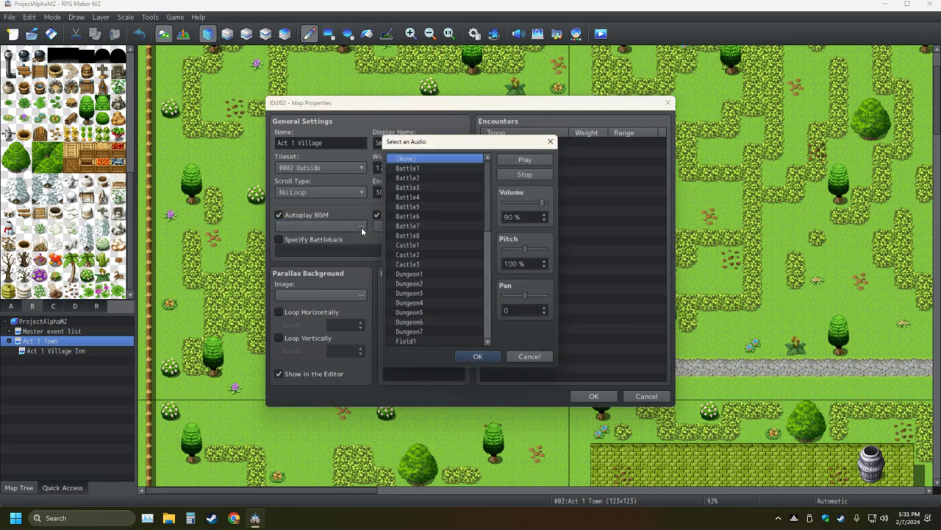
{"action": "scroll", "coordinate": [465, 298], "scroll_direction": "down", "scroll_amount": 3}
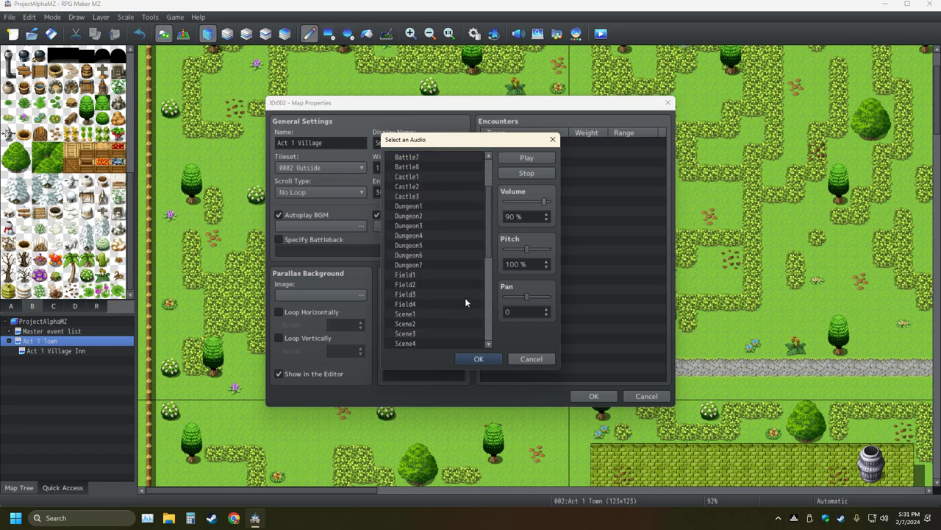
{"action": "scroll", "coordinate": [460, 294], "scroll_direction": "down", "scroll_amount": 2}
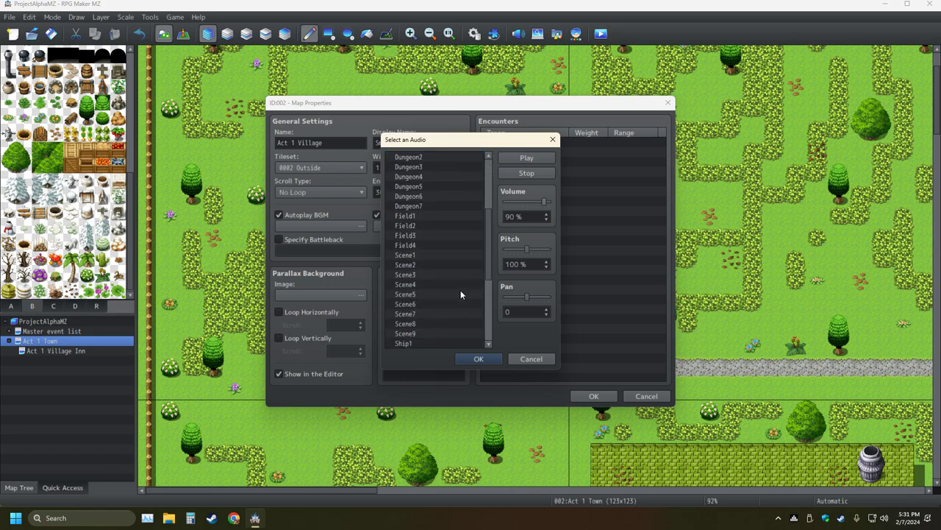
{"action": "scroll", "coordinate": [463, 290], "scroll_direction": "up", "scroll_amount": 3}
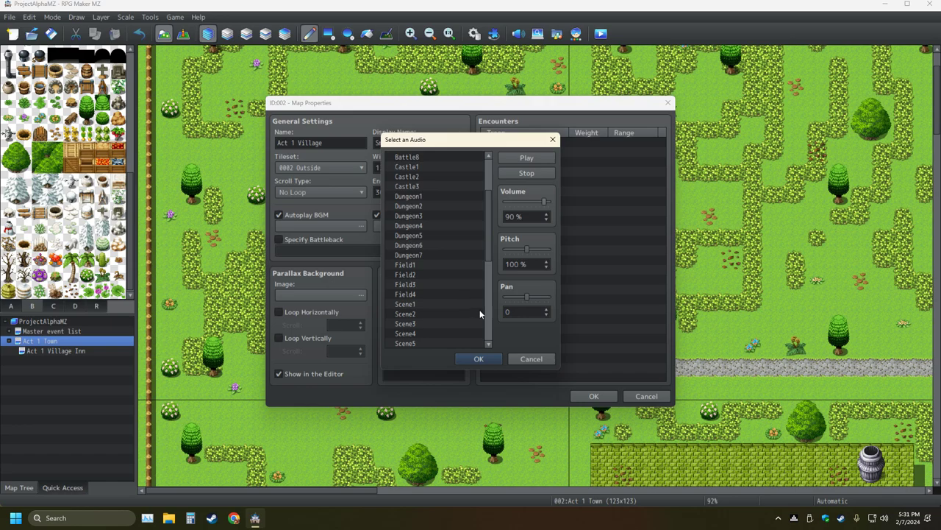
{"action": "left_click", "coordinate": [548, 358]}
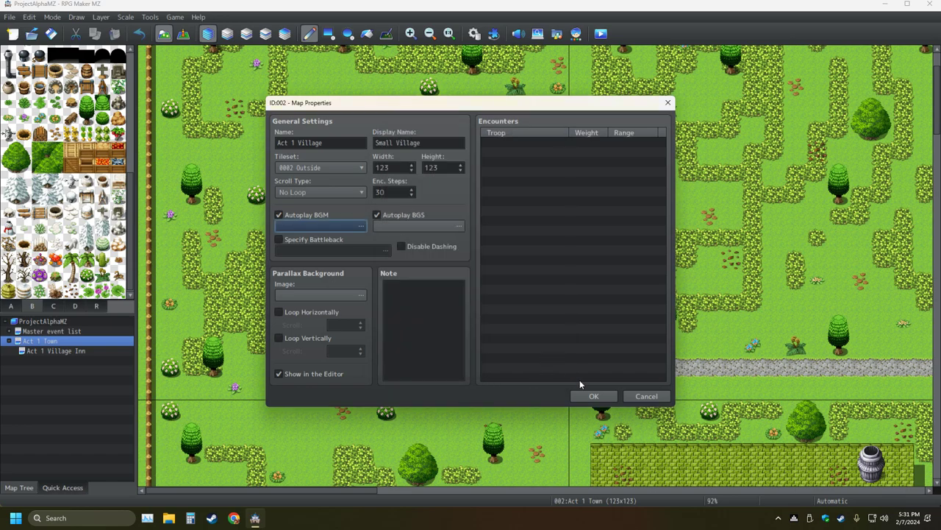
Discard the property changes of the Act 1 Town map and save the project
{"action": "left_click", "coordinate": [637, 400]}
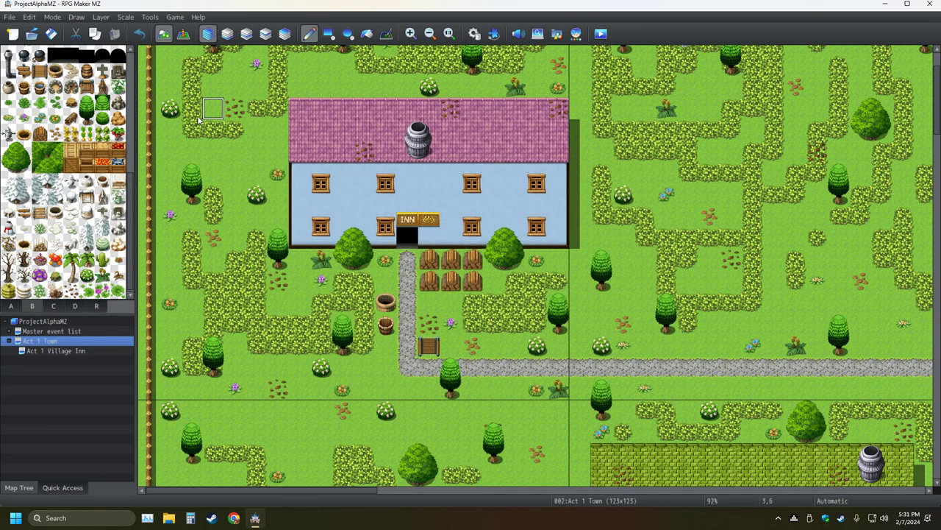
{"action": "left_click", "coordinate": [52, 37]}
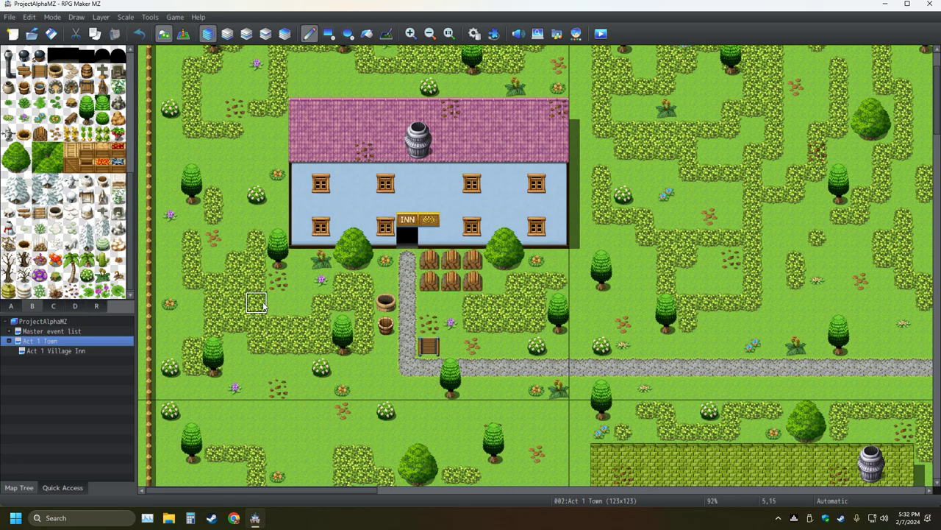
Open the Act 1 Village Inn map, try drawing tileset B's rainbow tiles on it, and undo the drawing
{"action": "left_click", "coordinate": [95, 350]}
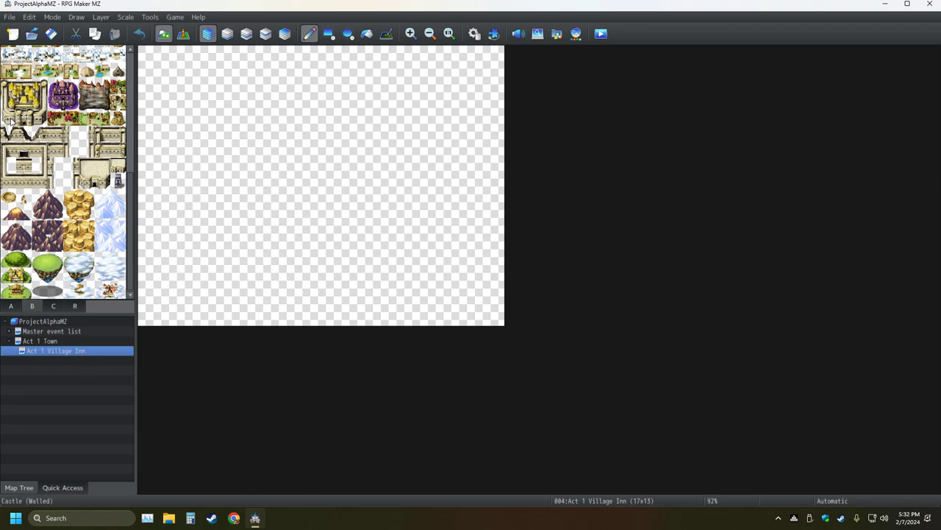
{"action": "scroll", "coordinate": [70, 243], "scroll_direction": "up", "scroll_amount": 8}
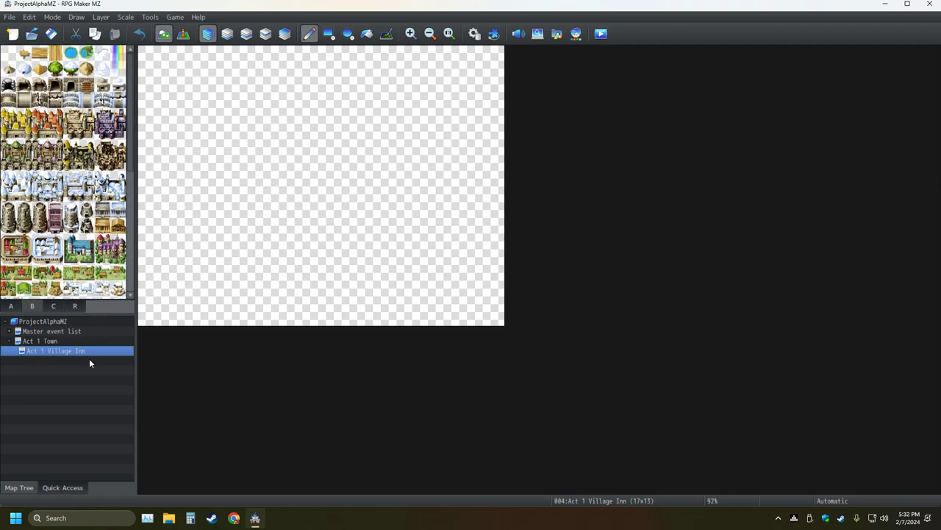
{"action": "left_click", "coordinate": [118, 60]}
{"action": "mouse_move", "coordinate": [202, 101]}
{"action": "left_mouse_down"}
{"action": "mouse_move", "coordinate": [251, 196]}
{"action": "mouse_move", "coordinate": [460, 229]}
{"action": "mouse_move", "coordinate": [200, 147]}
{"action": "mouse_move", "coordinate": [180, 151]}
{"action": "mouse_move", "coordinate": [323, 259]}
{"action": "mouse_move", "coordinate": [533, 272]}
{"action": "mouse_move", "coordinate": [390, 218]}
{"action": "mouse_move", "coordinate": [409, 125]}
{"action": "mouse_move", "coordinate": [357, 89]}
{"action": "mouse_move", "coordinate": [180, 94]}
{"action": "left_mouse_up"}
{"action": "left_click", "coordinate": [139, 34]}
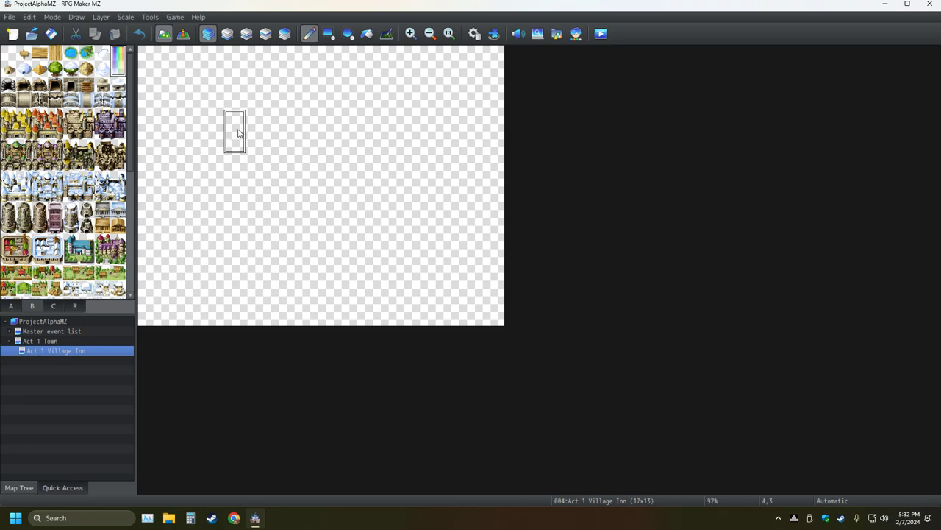
Try painting the rainbow tiles across the blank inn map in several freehand strokes, undoing each attempt
{"action": "left_click", "coordinate": [213, 111]}
{"action": "mouse_move", "coordinate": [213, 110]}
{"action": "left_mouse_down"}
{"action": "mouse_move", "coordinate": [343, 195]}
{"action": "mouse_move", "coordinate": [327, 130]}
{"action": "mouse_move", "coordinate": [180, 268]}
{"action": "mouse_move", "coordinate": [451, 139]}
{"action": "mouse_move", "coordinate": [301, 110]}
{"action": "mouse_move", "coordinate": [356, 172]}
{"action": "mouse_move", "coordinate": [342, 233]}
{"action": "mouse_move", "coordinate": [324, 88]}
{"action": "mouse_move", "coordinate": [450, 213]}
{"action": "mouse_move", "coordinate": [212, 201]}
{"action": "mouse_move", "coordinate": [474, 65]}
{"action": "mouse_move", "coordinate": [213, 220]}
{"action": "mouse_move", "coordinate": [447, 291]}
{"action": "mouse_move", "coordinate": [68, 291]}
{"action": "mouse_move", "coordinate": [500, 206]}
{"action": "mouse_move", "coordinate": [252, 165]}
{"action": "mouse_move", "coordinate": [155, 79]}
{"action": "mouse_move", "coordinate": [171, 66]}
{"action": "left_mouse_up"}
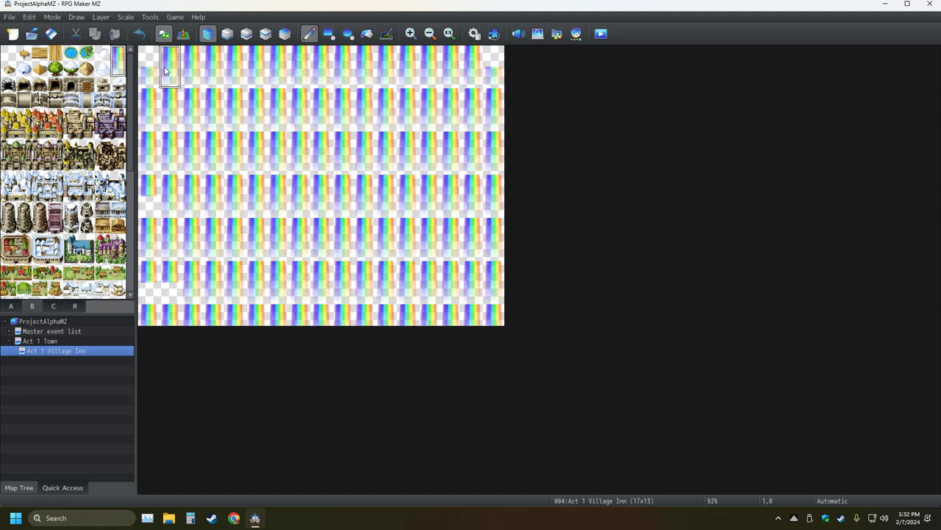
{"action": "left_click", "coordinate": [144, 36]}
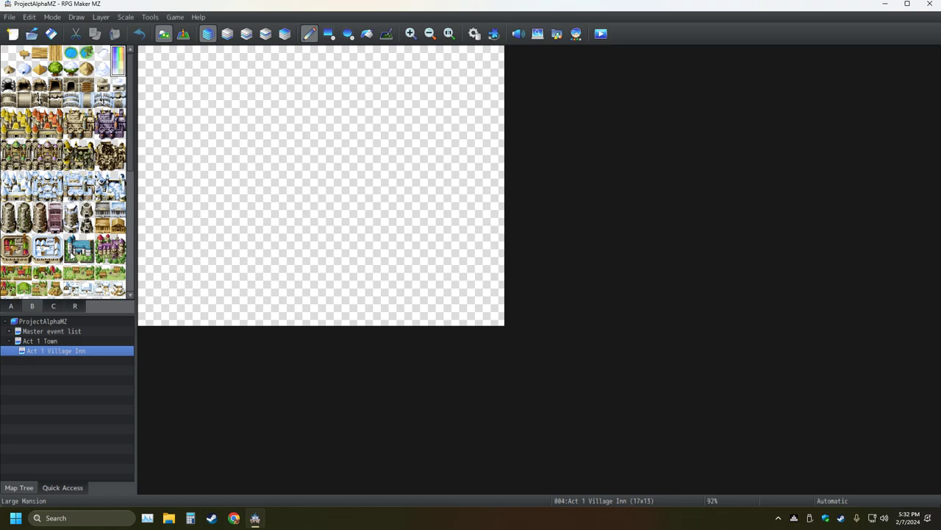
{"action": "mouse_move", "coordinate": [171, 87]}
{"action": "left_mouse_down"}
{"action": "mouse_move", "coordinate": [348, 223]}
{"action": "mouse_move", "coordinate": [346, 257]}
{"action": "left_mouse_up"}
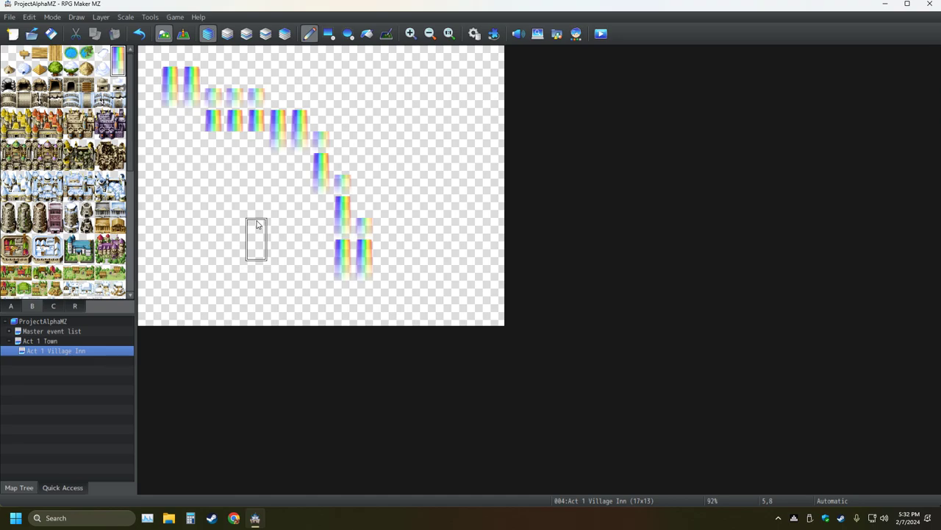
{"action": "mouse_move", "coordinate": [190, 195]}
{"action": "left_mouse_down"}
{"action": "mouse_move", "coordinate": [194, 141]}
{"action": "mouse_move", "coordinate": [295, 120]}
{"action": "mouse_move", "coordinate": [408, 128]}
{"action": "mouse_move", "coordinate": [449, 197]}
{"action": "left_mouse_up"}
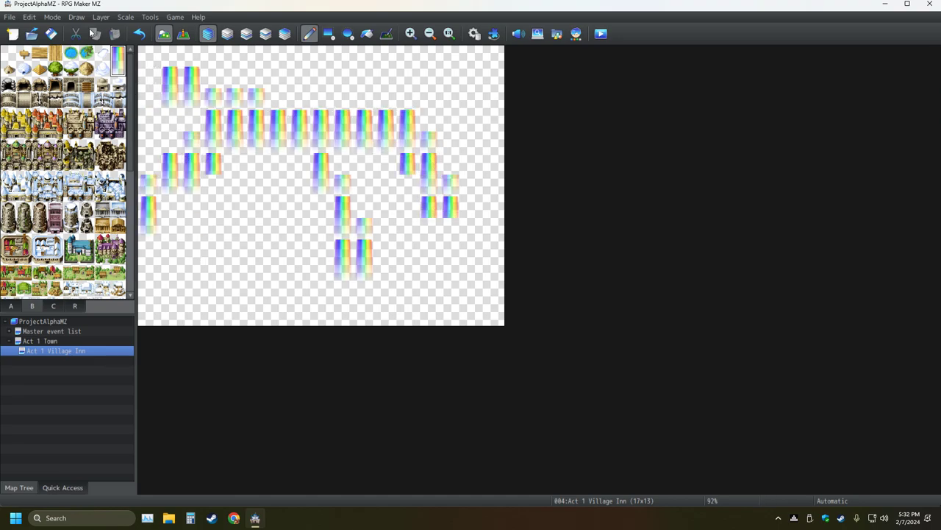
{"action": "left_click", "coordinate": [139, 33]}
{"action": "left_click", "coordinate": [139, 33]}
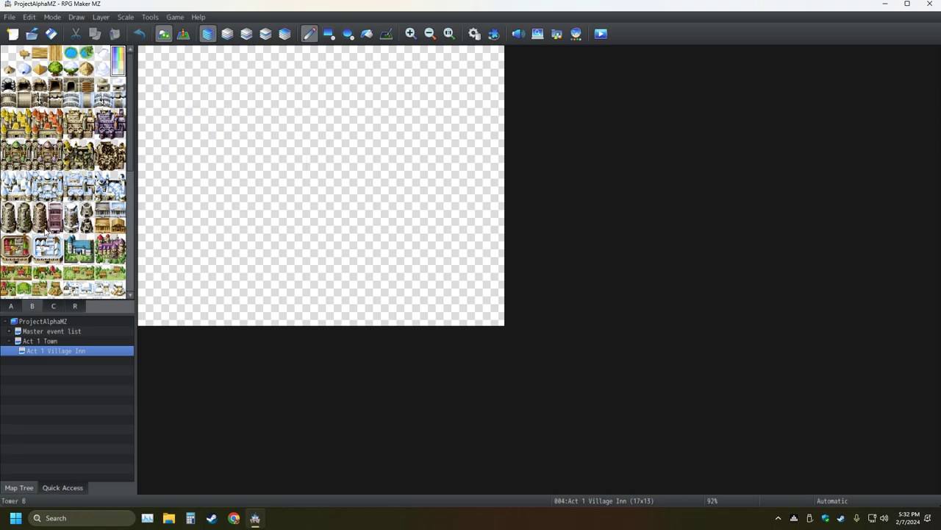
Look through the Overworld tileset's pages A, B and C for tiles suited to the inn's interior
{"action": "scroll", "coordinate": [40, 232], "scroll_direction": "down", "scroll_amount": 5}
{"action": "left_click", "coordinate": [21, 308]}
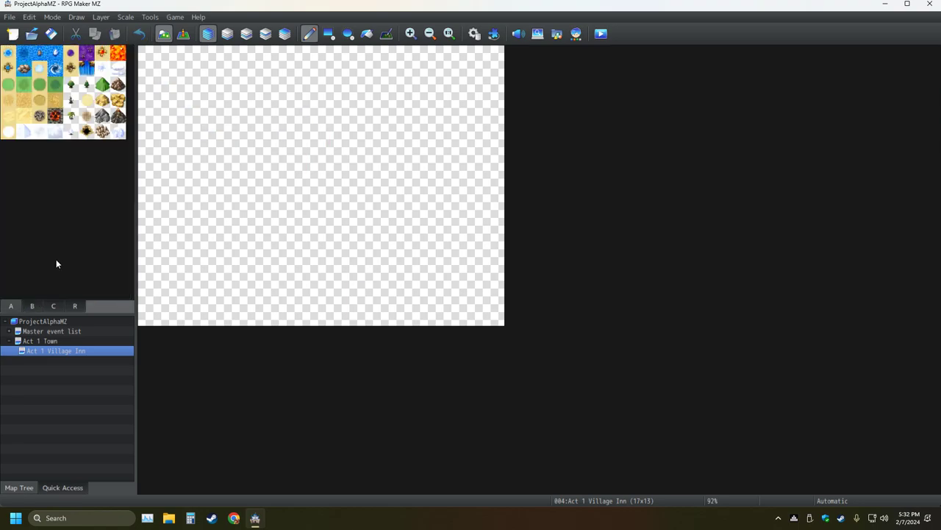
{"action": "left_click", "coordinate": [54, 306]}
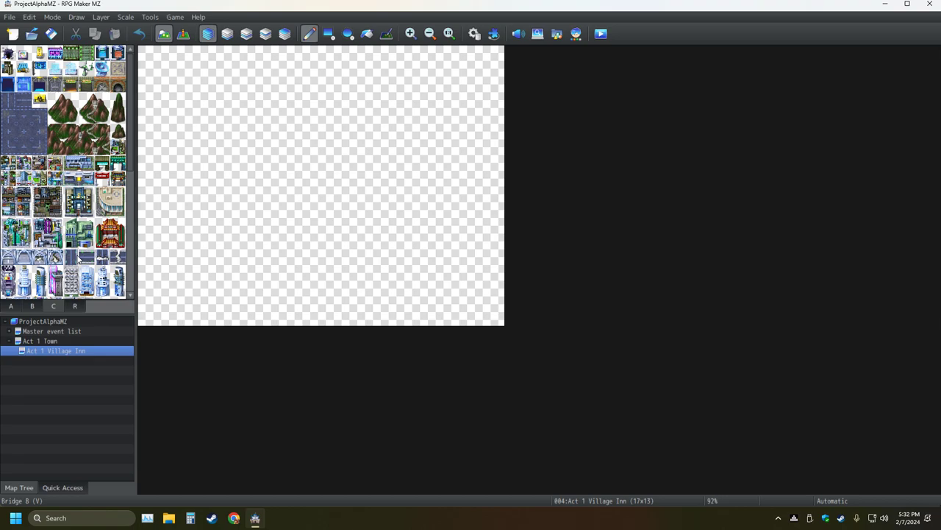
{"action": "scroll", "coordinate": [59, 219], "scroll_direction": "down", "scroll_amount": 4}
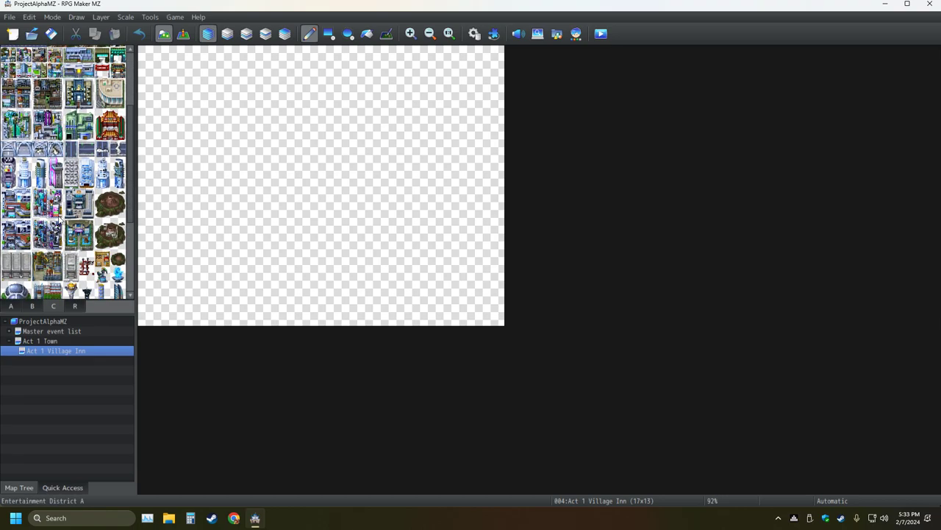
{"action": "scroll", "coordinate": [59, 220], "scroll_direction": "down", "scroll_amount": 5}
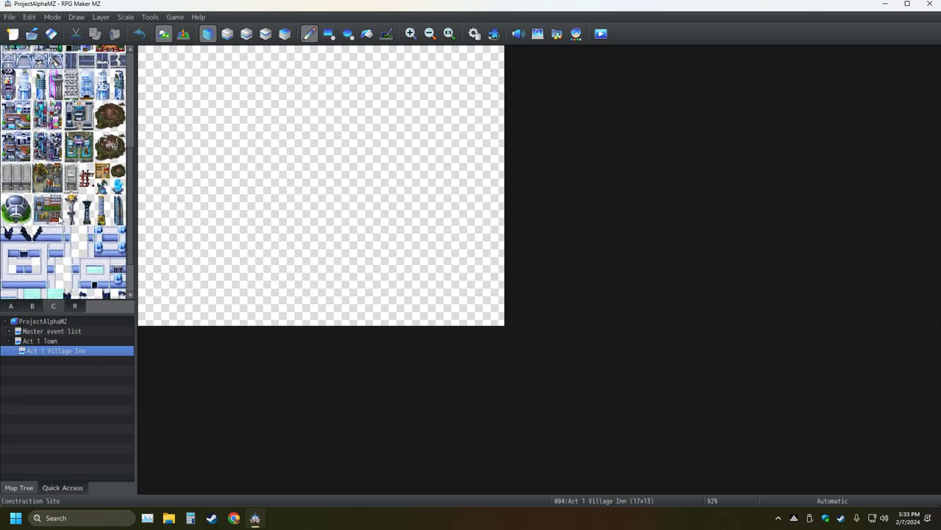
{"action": "left_click", "coordinate": [11, 305]}
{"action": "left_click", "coordinate": [32, 306]}
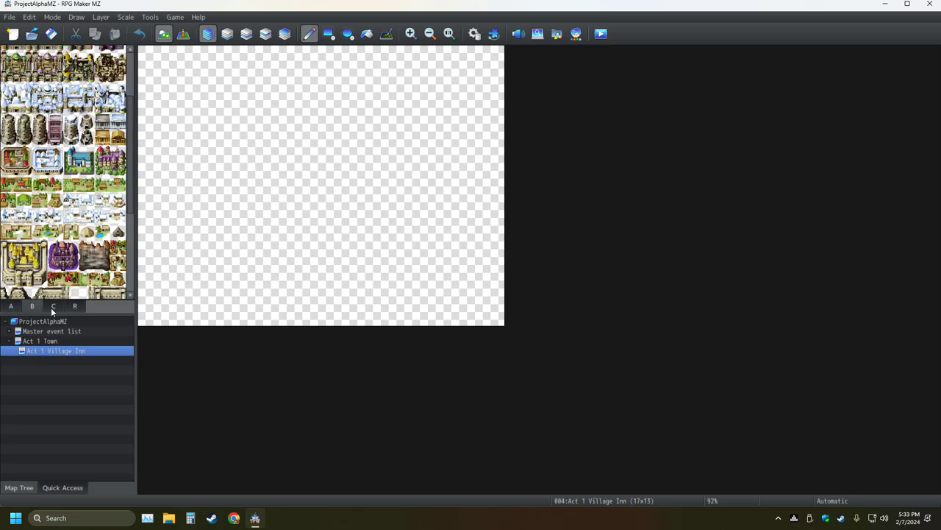
{"action": "left_click", "coordinate": [53, 306]}
{"action": "scroll", "coordinate": [72, 263], "scroll_direction": "up", "scroll_amount": 5}
{"action": "scroll", "coordinate": [72, 263], "scroll_direction": "up", "scroll_amount": 2}
{"action": "scroll", "coordinate": [72, 263], "scroll_direction": "down", "scroll_amount": 7}
{"action": "scroll", "coordinate": [72, 263], "scroll_direction": "down", "scroll_amount": 4}
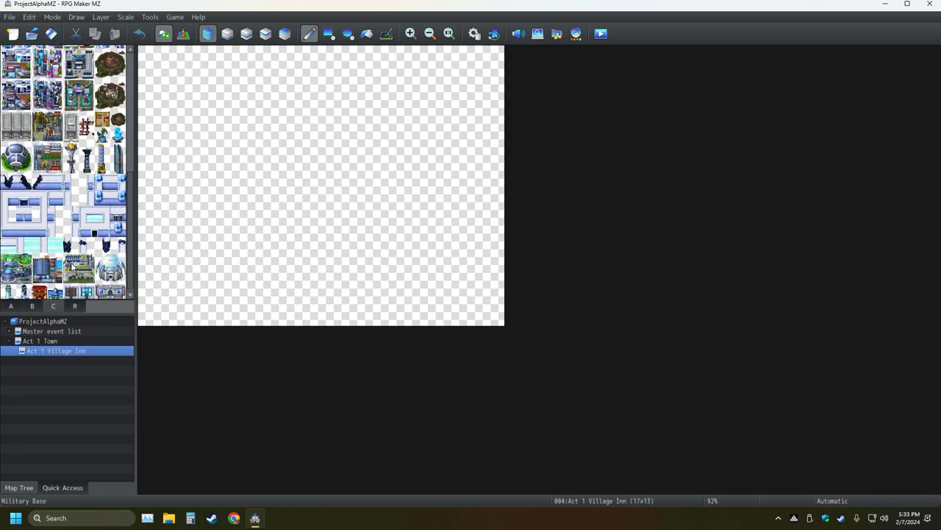
{"action": "left_click", "coordinate": [11, 305]}
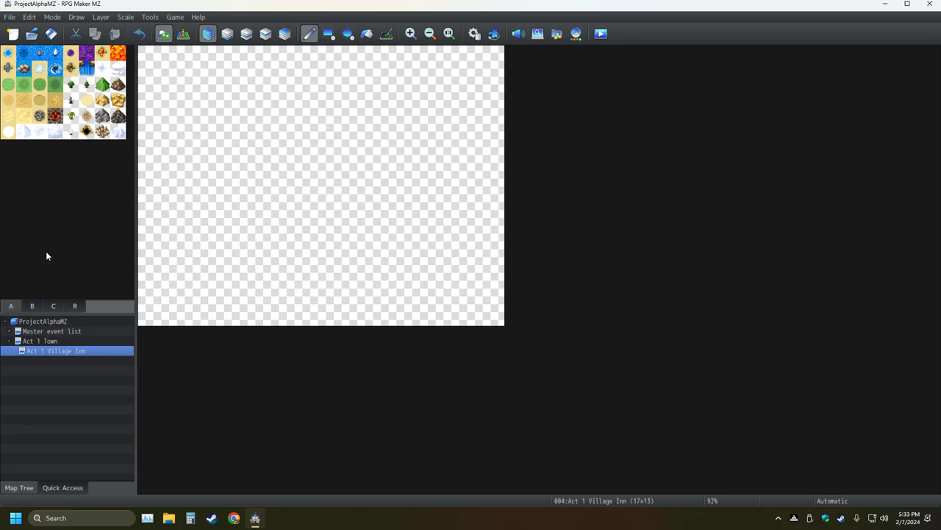
Save the project and set the Act 1 Village Inn map's tileset to 0003 Inside
{"action": "left_click", "coordinate": [50, 33]}
{"action": "left_click", "coordinate": [32, 304]}
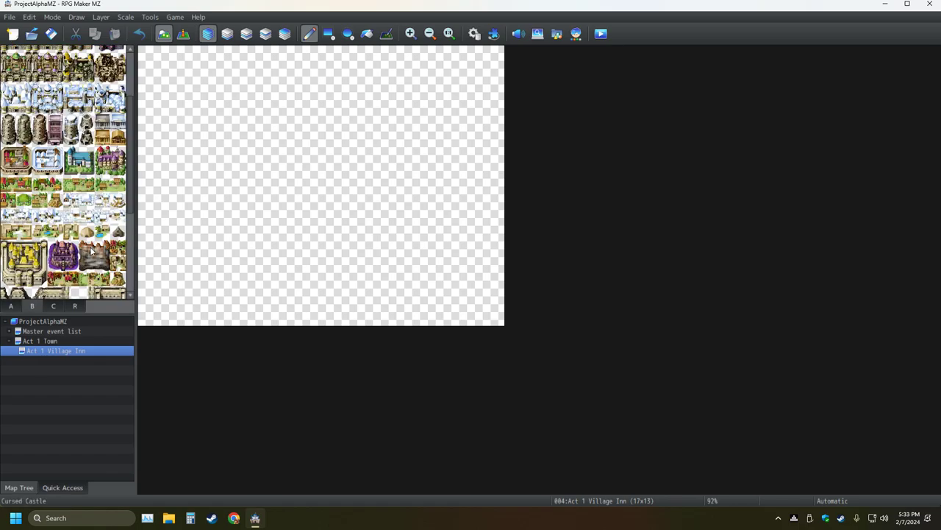
{"action": "scroll", "coordinate": [73, 228], "scroll_direction": "up", "scroll_amount": 3}
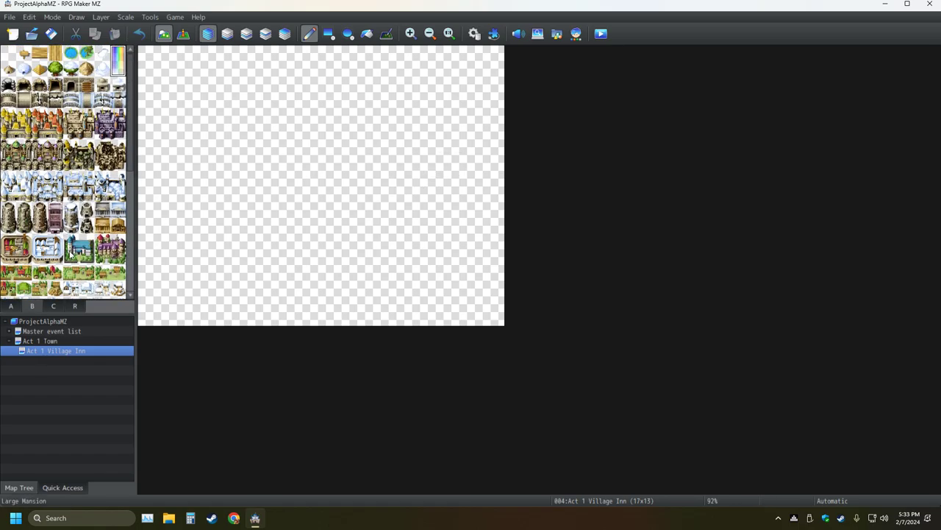
{"action": "right_click", "coordinate": [78, 352]}
{"action": "left_click", "coordinate": [94, 361]}
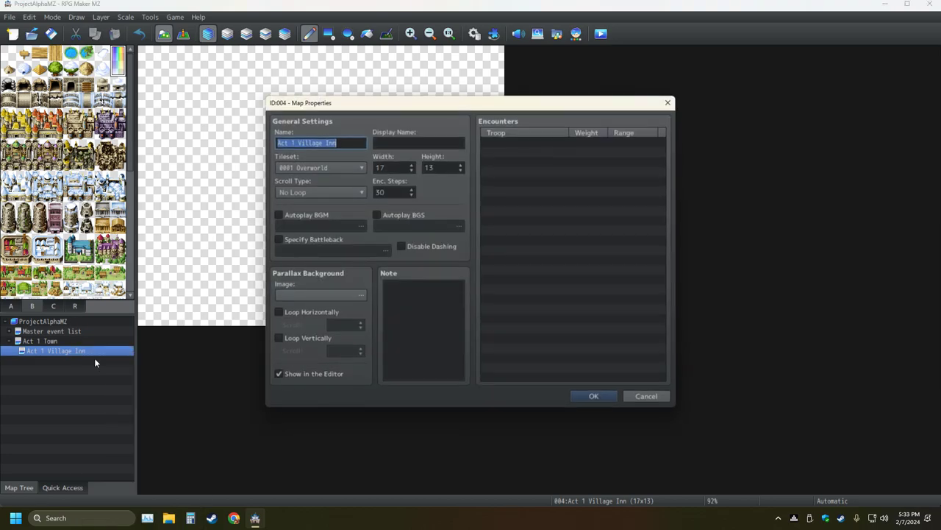
{"action": "left_click", "coordinate": [359, 167]}
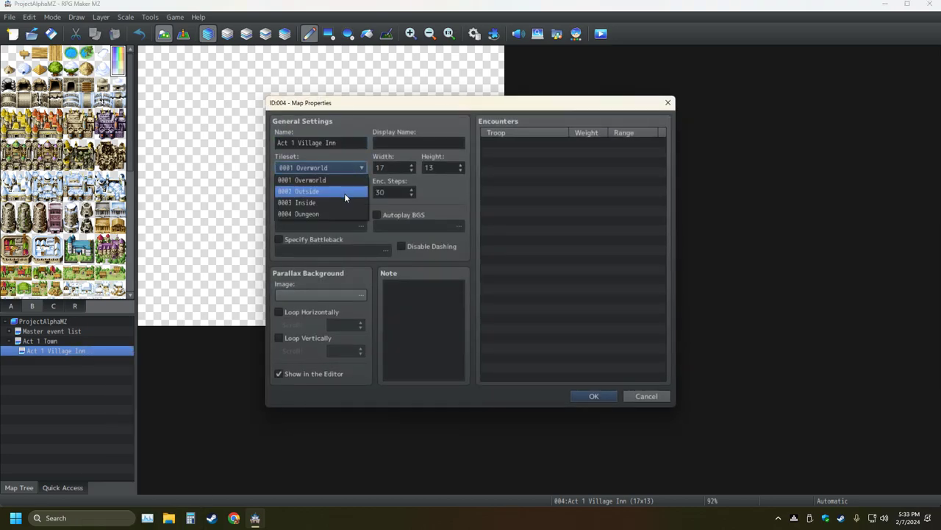
{"action": "left_click", "coordinate": [316, 204]}
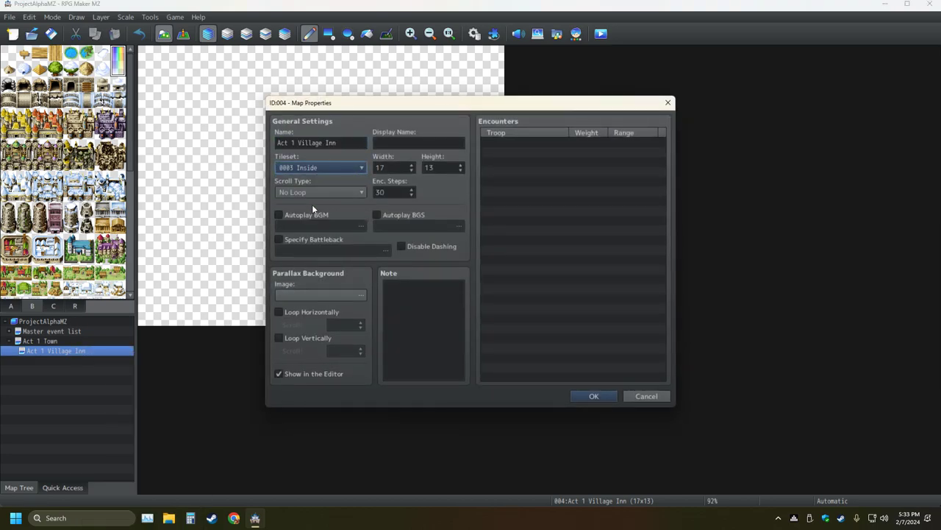
{"action": "left_click", "coordinate": [594, 397]}
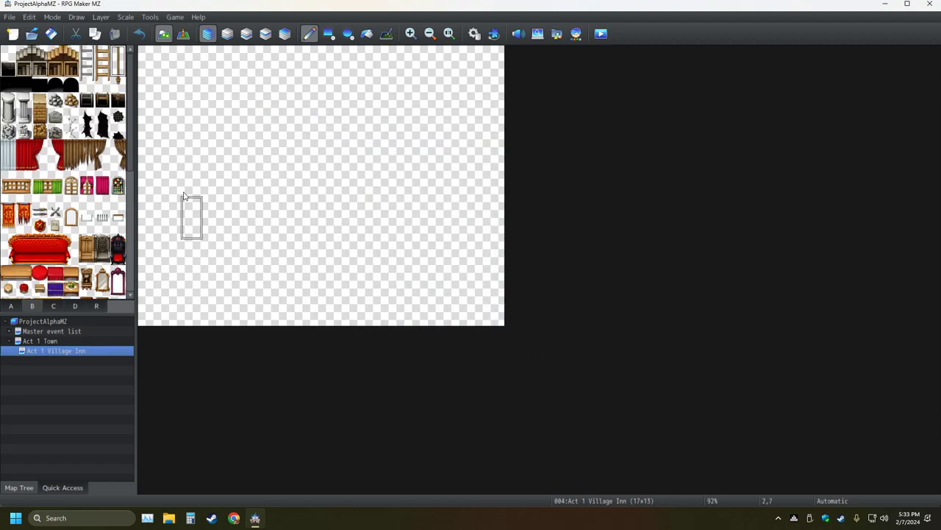
Examine pages D and A of the Inside tileset and compare them with the inn's exterior on the Act 1 Town map
{"action": "left_click", "coordinate": [74, 305]}
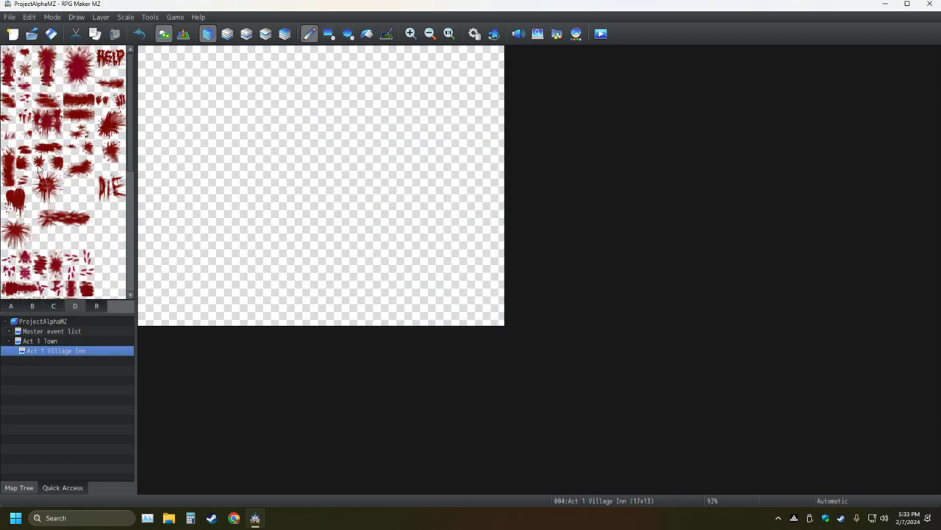
{"action": "scroll", "coordinate": [87, 238], "scroll_direction": "down", "scroll_amount": 5}
{"action": "scroll", "coordinate": [87, 238], "scroll_direction": "down", "scroll_amount": 1}
{"action": "scroll", "coordinate": [88, 237], "scroll_direction": "up", "scroll_amount": 5}
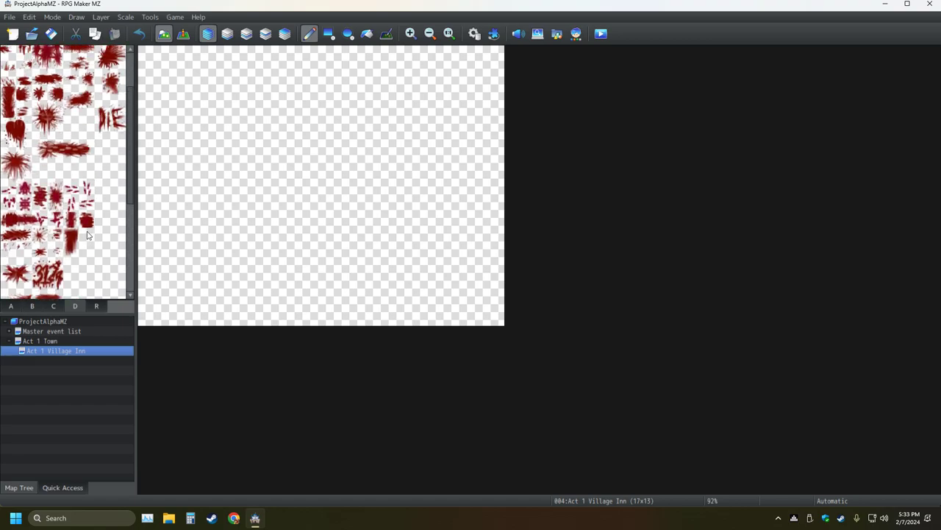
{"action": "left_click", "coordinate": [11, 308]}
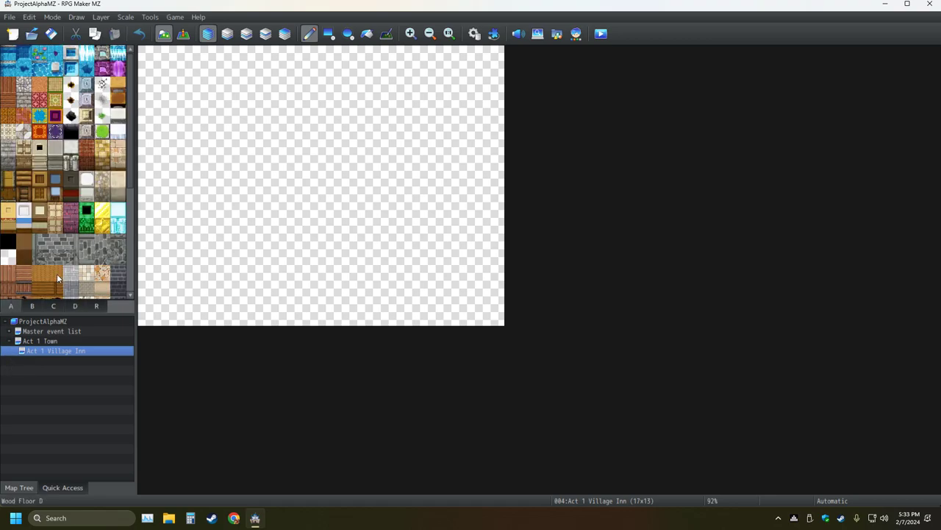
{"action": "left_click", "coordinate": [43, 342]}
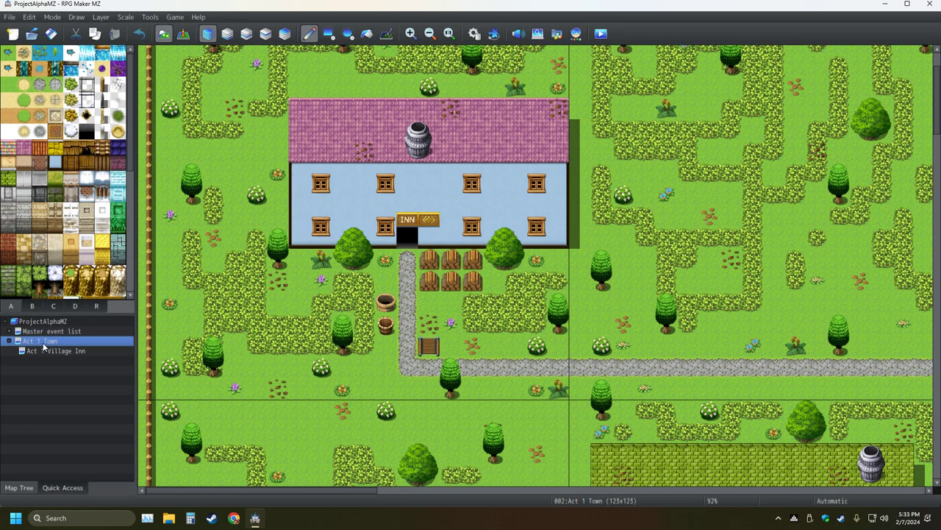
{"action": "left_click", "coordinate": [46, 351]}
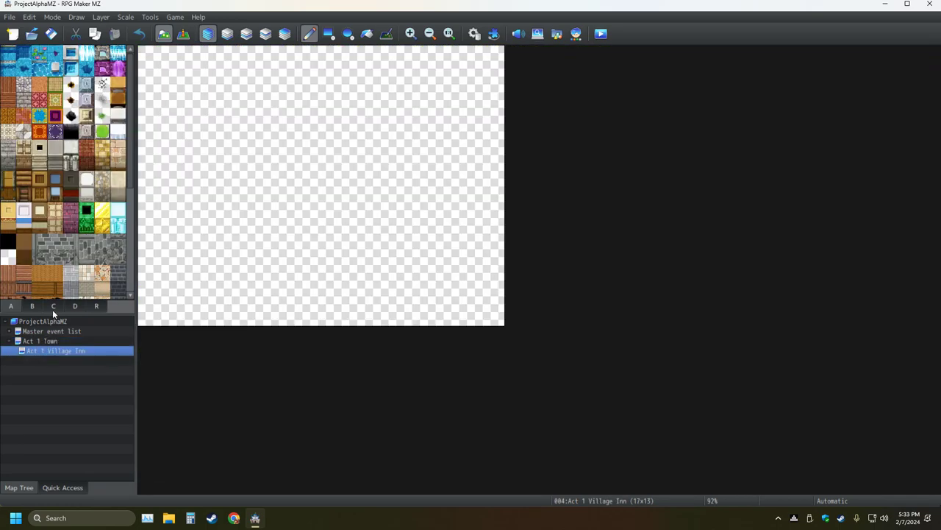
{"action": "left_click", "coordinate": [42, 342]}
{"action": "left_click", "coordinate": [42, 351]}
Draw a row of light blue Interior Wall B (Plaster) tiles along the full bottom edge of the inn map
{"action": "left_click", "coordinate": [56, 193]}
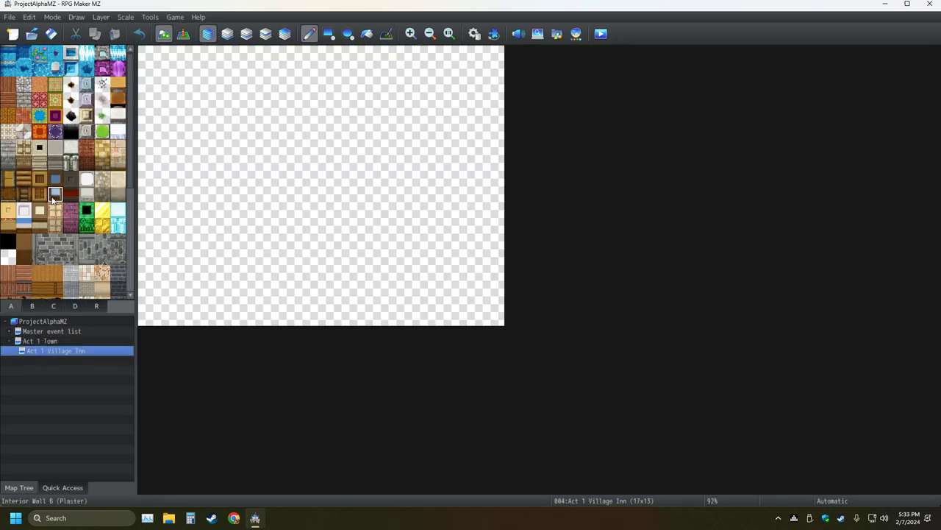
{"action": "left_click", "coordinate": [154, 315]}
{"action": "left_click_drag", "start_coordinate": [157, 315], "coordinate": [492, 315]}
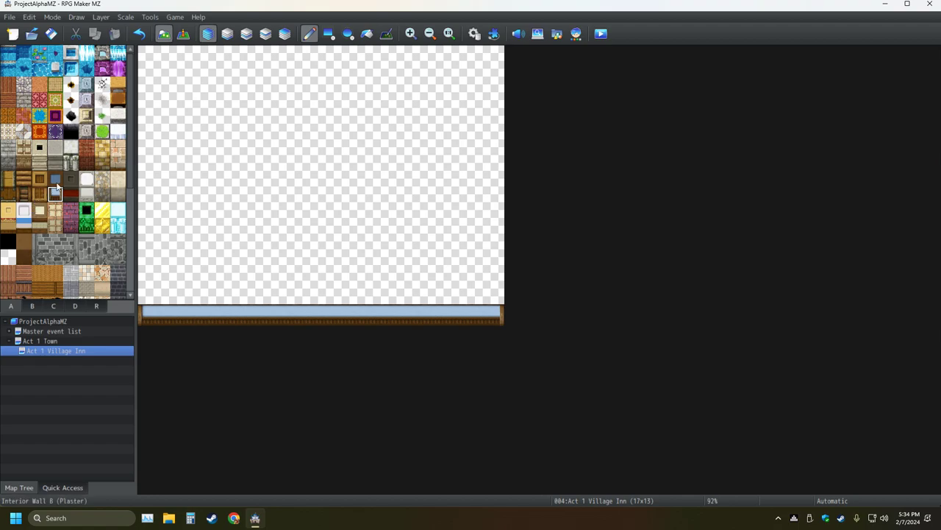
Try extending the plaster wall upward along the map's left edge with the wall and wall-top tiles, then undo both attempts
{"action": "left_click", "coordinate": [56, 180]}
{"action": "left_click", "coordinate": [56, 194]}
{"action": "left_click_drag", "start_coordinate": [145, 311], "coordinate": [144, 274]}
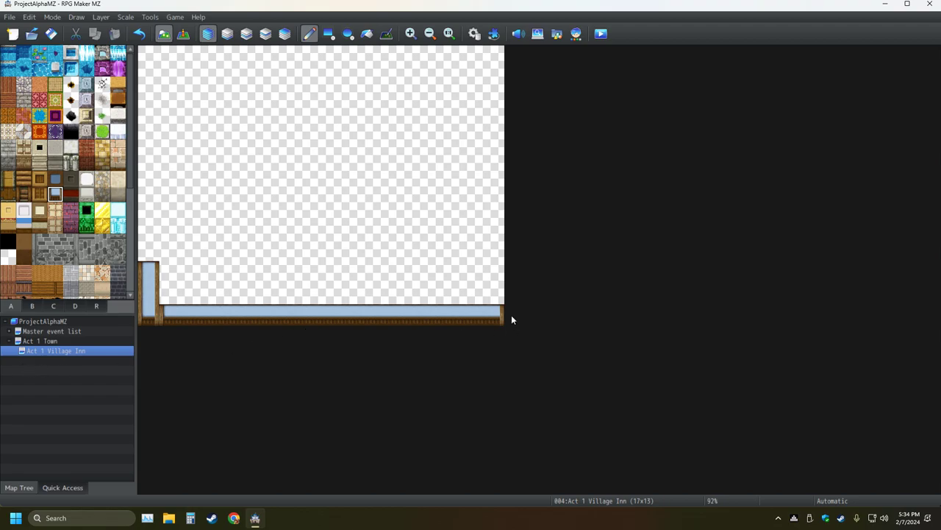
{"action": "left_click", "coordinate": [54, 183]}
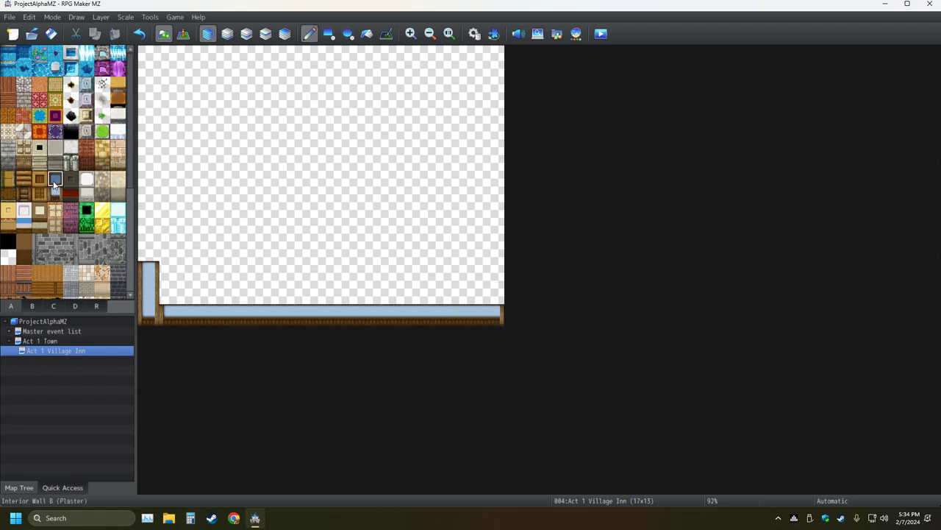
{"action": "left_click_drag", "start_coordinate": [149, 293], "coordinate": [150, 276]}
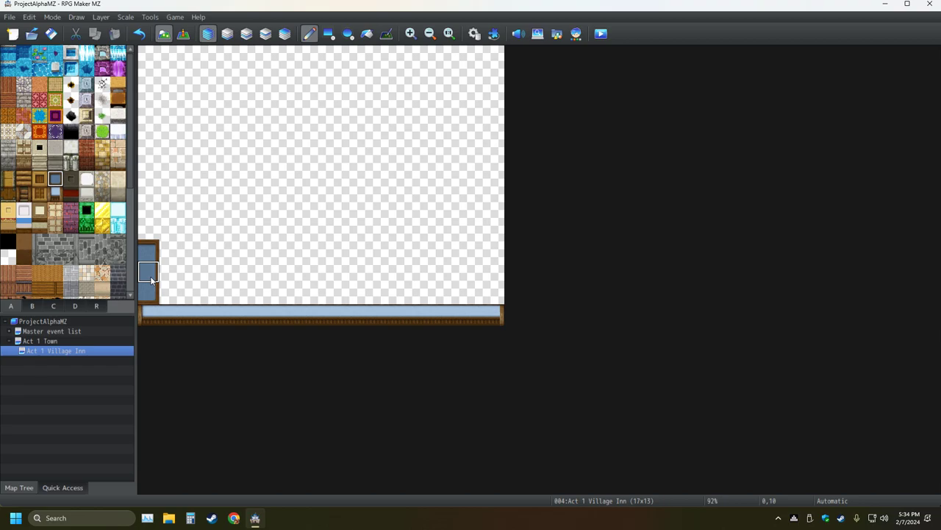
{"action": "left_click", "coordinate": [139, 33]}
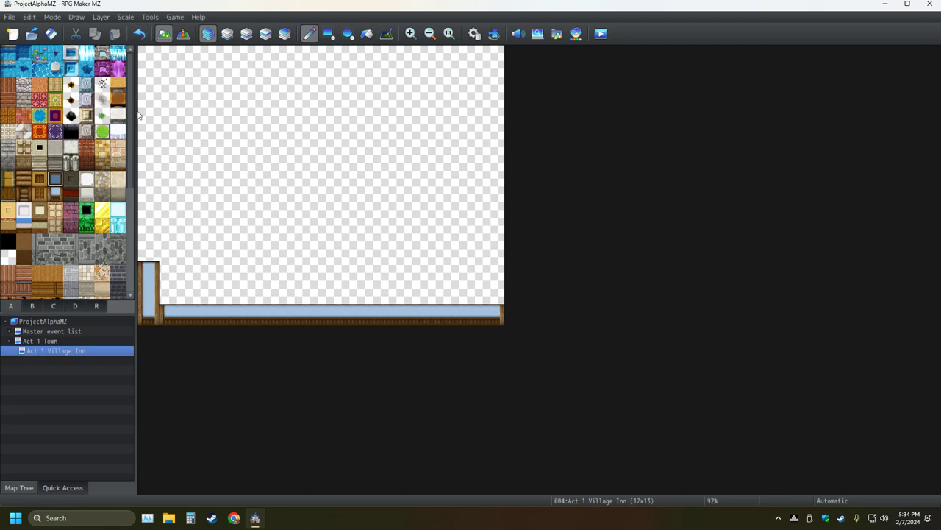
{"action": "left_click", "coordinate": [137, 35]}
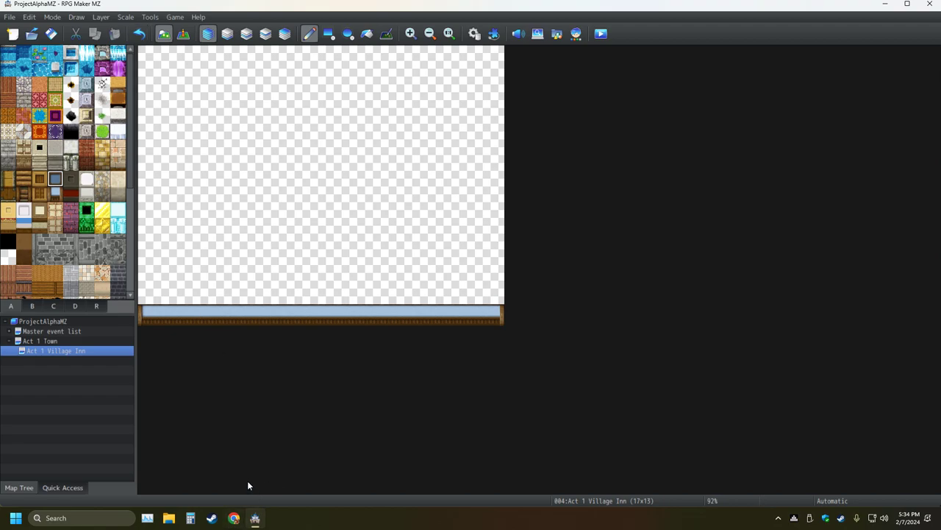
Switch to RPG Maker VX Ace, check the map properties of Dragonpeak House 1 for reference, and return to RPG Maker MZ
{"action": "left_click", "coordinate": [885, 7]}
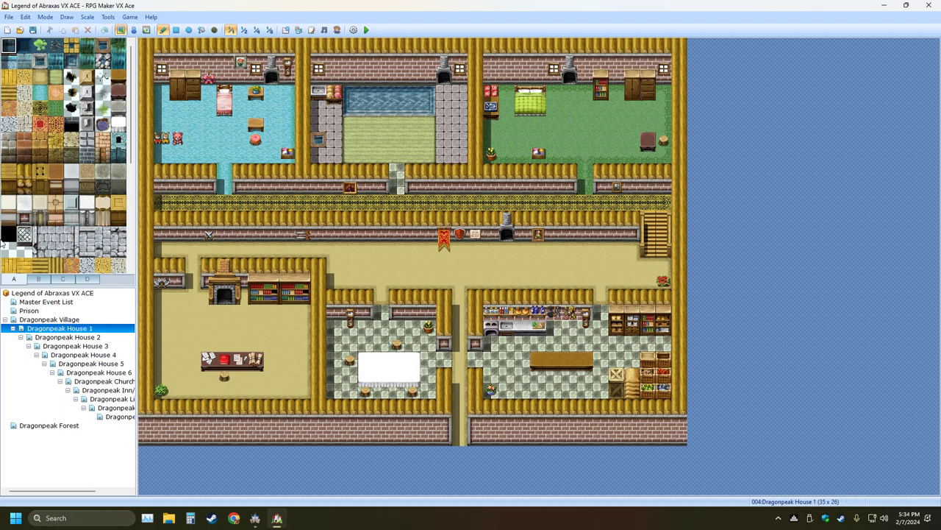
{"action": "right_click", "coordinate": [78, 332]}
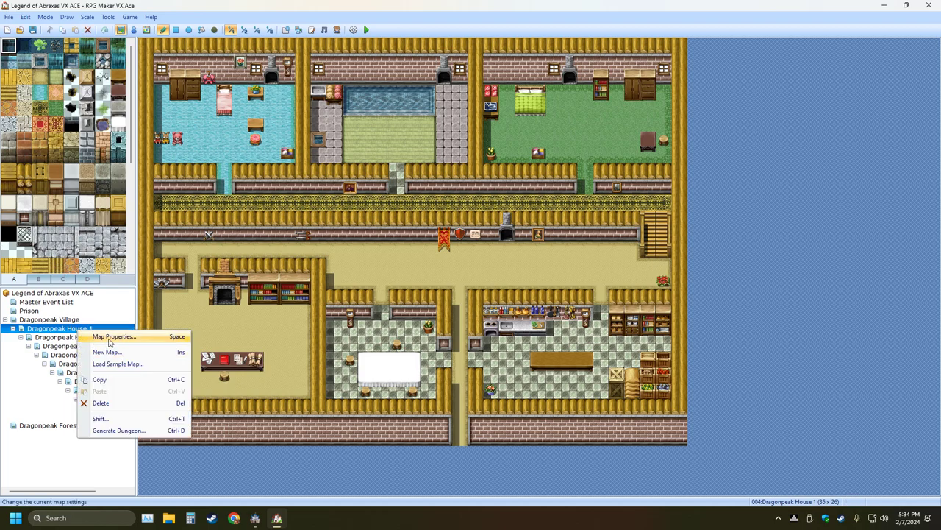
{"action": "left_click", "coordinate": [110, 337]}
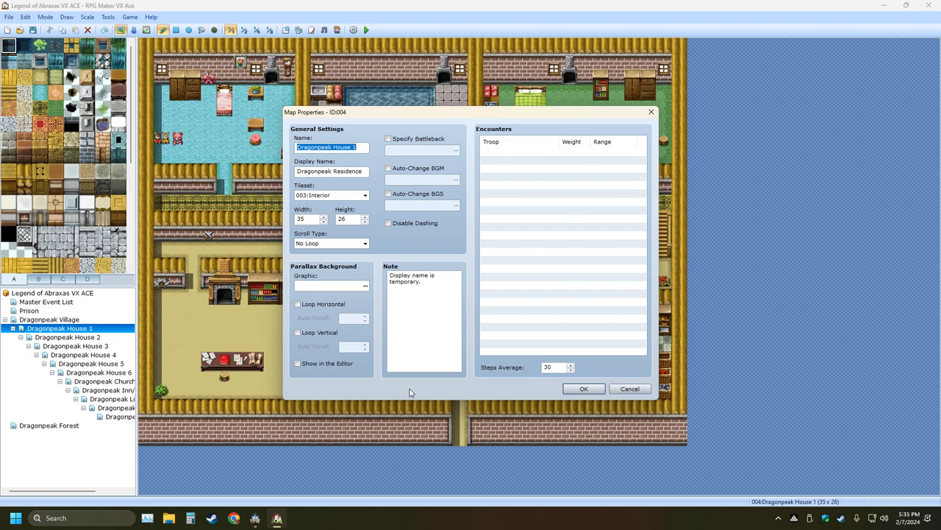
{"action": "left_click", "coordinate": [645, 389]}
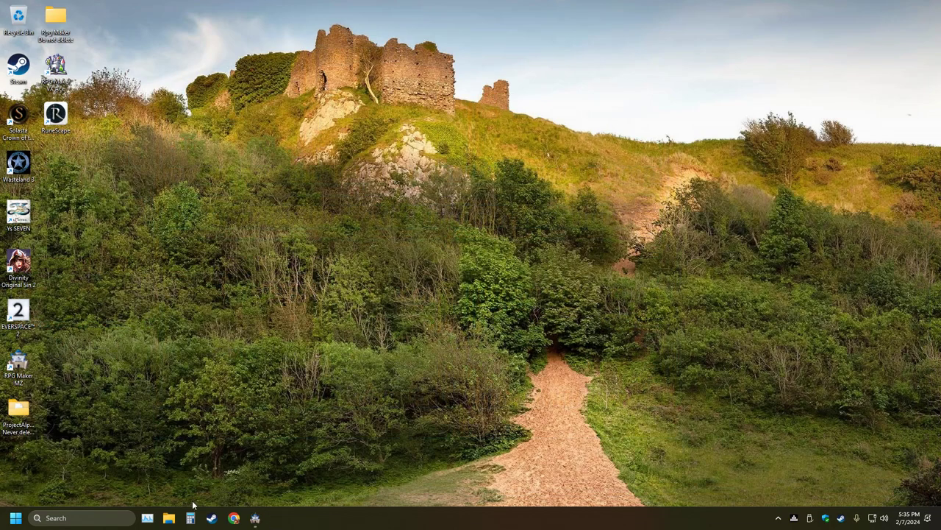
{"action": "left_click", "coordinate": [257, 518]}
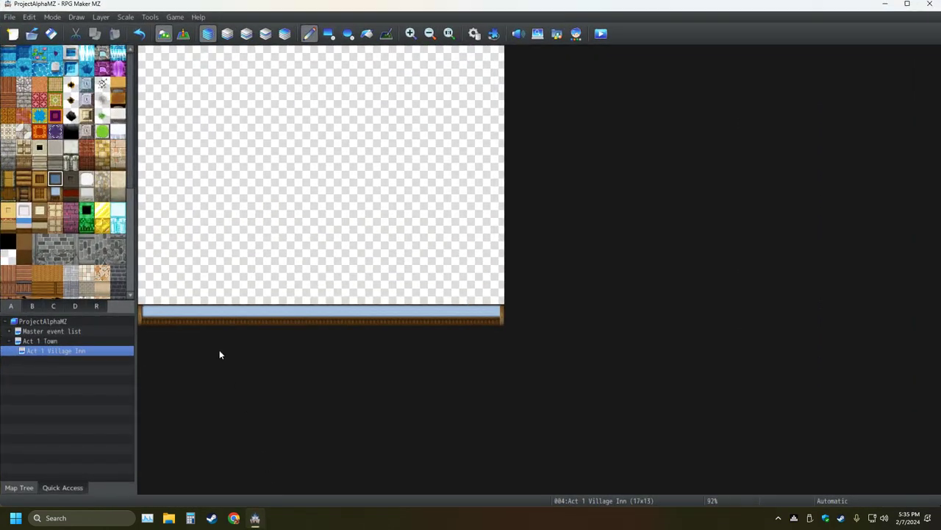
Clear the plaster wall row along the inn map's bottom edge with a flood fill
{"action": "left_click", "coordinate": [367, 33]}
{"action": "left_click", "coordinate": [363, 315]}
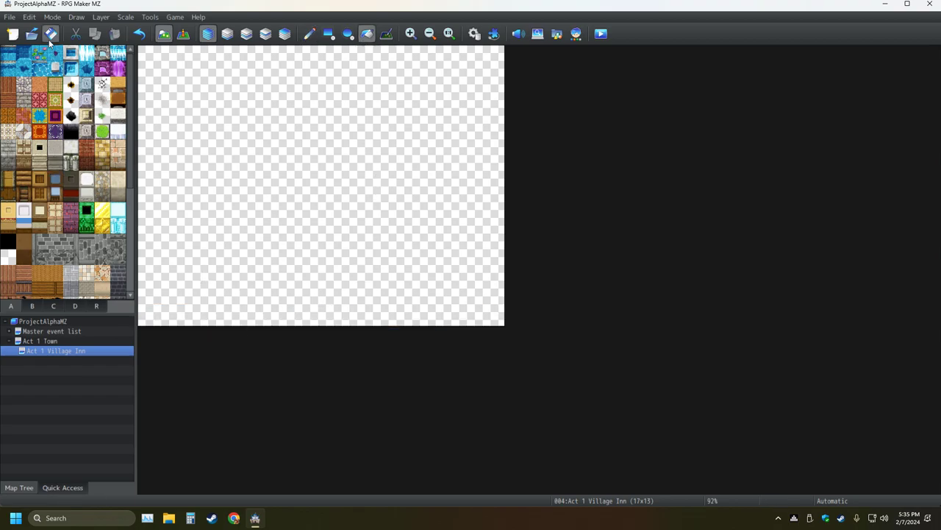
Resize the Act 1 Village Inn map to 40 tiles wide and 35 tiles high, and save the project
{"action": "right_click", "coordinate": [56, 351]}
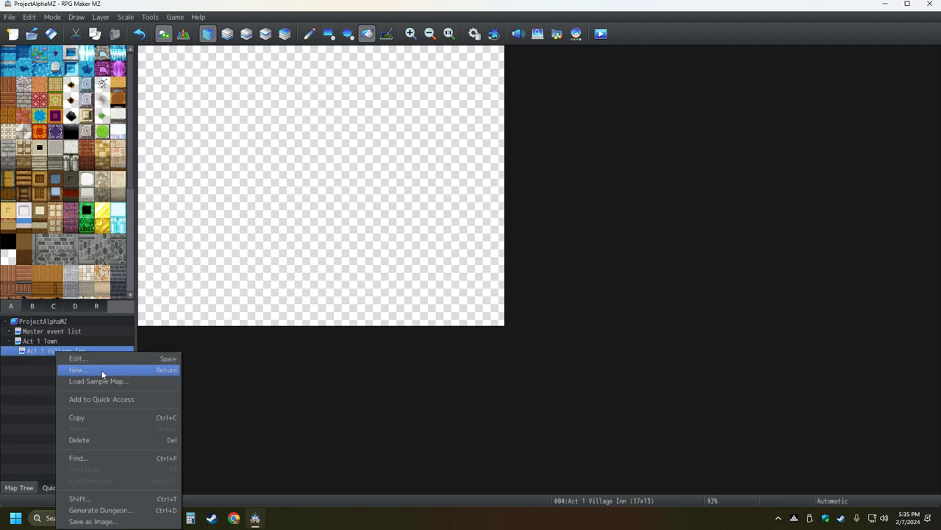
{"action": "left_click", "coordinate": [97, 359]}
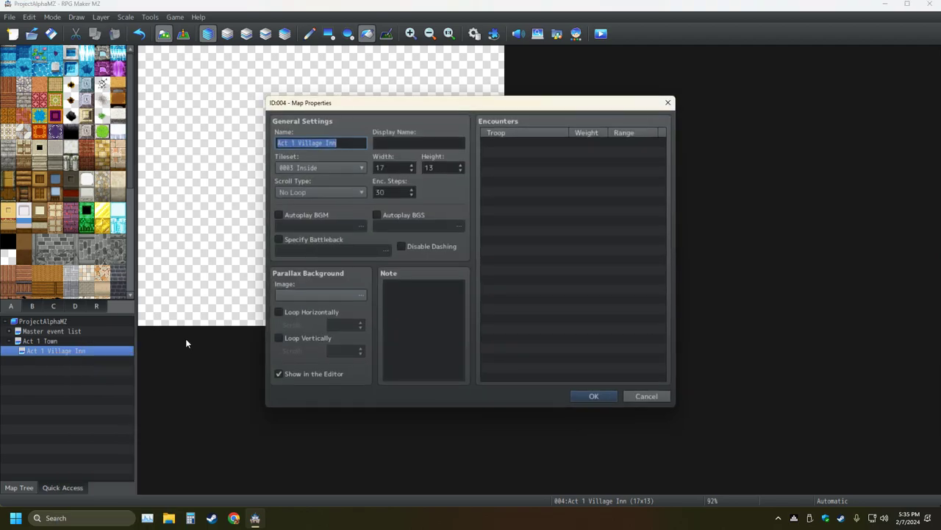
{"action": "double_click", "coordinate": [396, 166]}
{"action": "type", "text": "40"}
{"action": "key", "text": "Tab"}
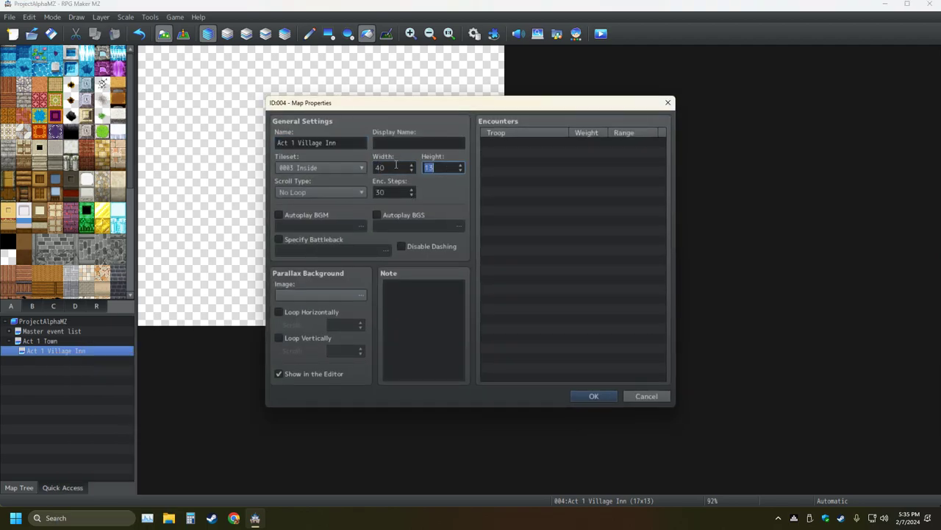
{"action": "type", "text": "30"}
{"action": "key", "text": "Return"}
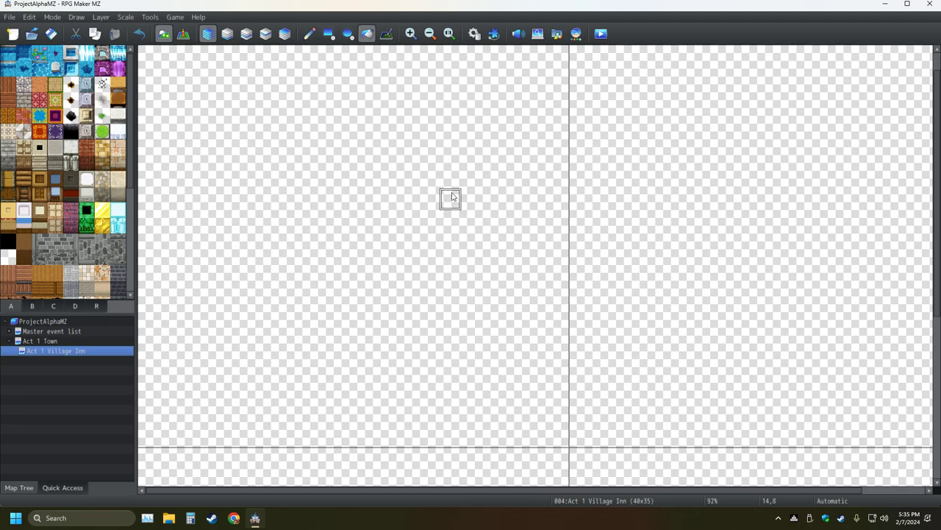
{"action": "scroll", "coordinate": [452, 197], "scroll_direction": "down", "scroll_amount": 5, "text": "ctrl"}
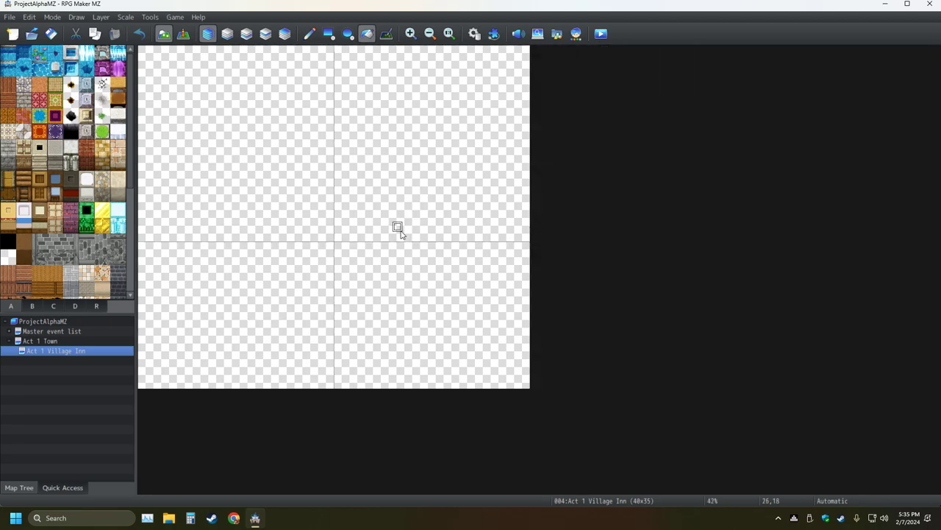
{"action": "scroll", "coordinate": [401, 231], "scroll_direction": "up", "scroll_amount": 1, "text": "ctrl"}
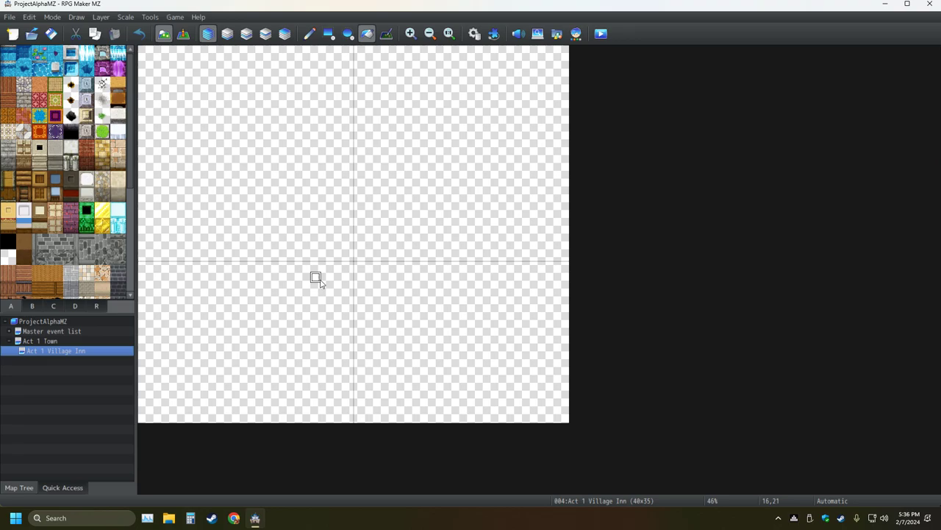
{"action": "left_click", "coordinate": [51, 33]}
Try drawing a two-tile-high band of light blue plaster wall along the map's bottom edge, then undo it
{"action": "left_click", "coordinate": [59, 194]}
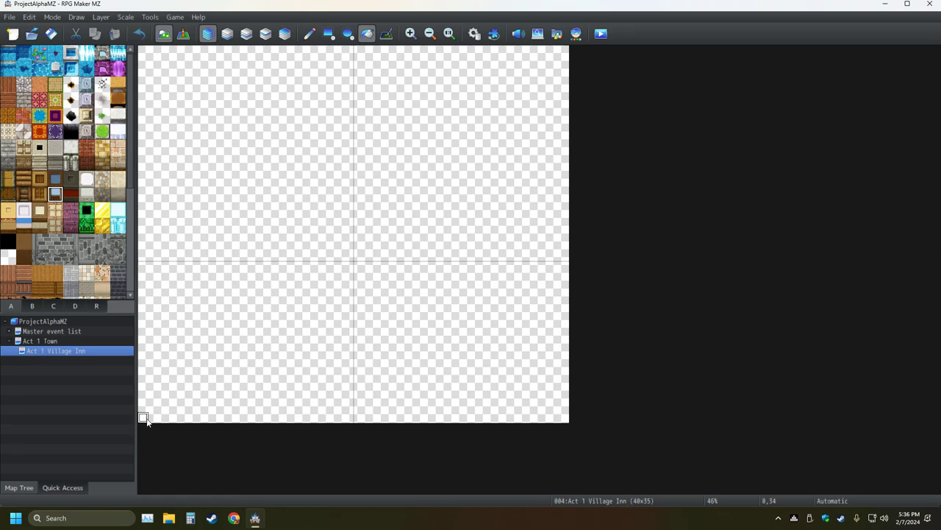
{"action": "left_click", "coordinate": [328, 33]}
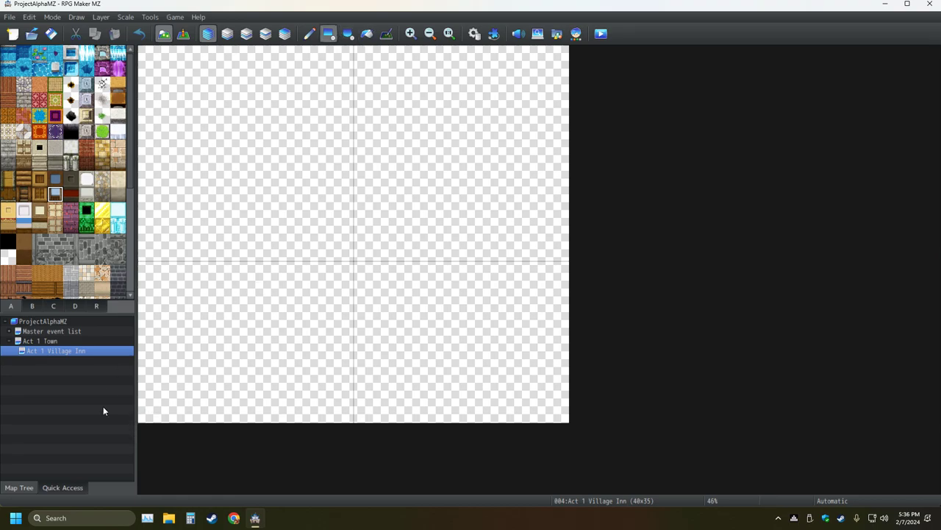
{"action": "left_click_drag", "start_coordinate": [142, 413], "coordinate": [566, 414]}
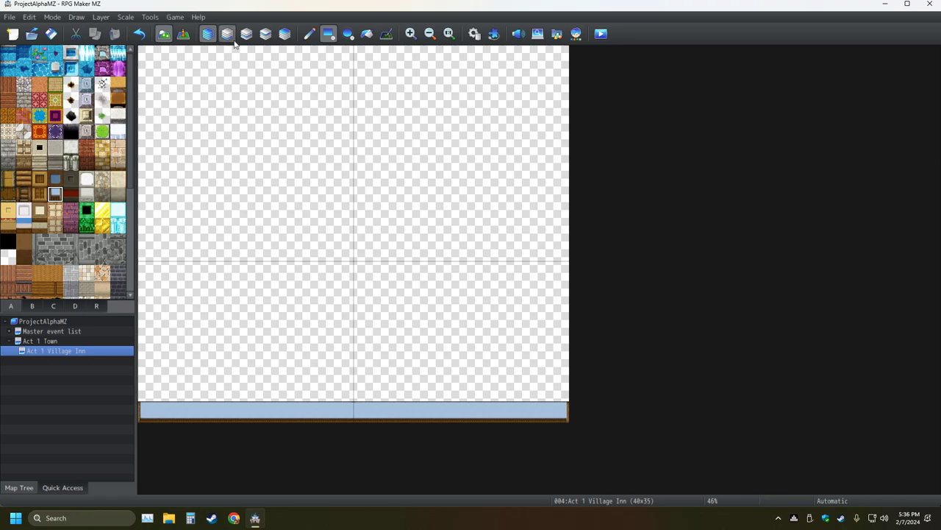
{"action": "left_click", "coordinate": [139, 33]}
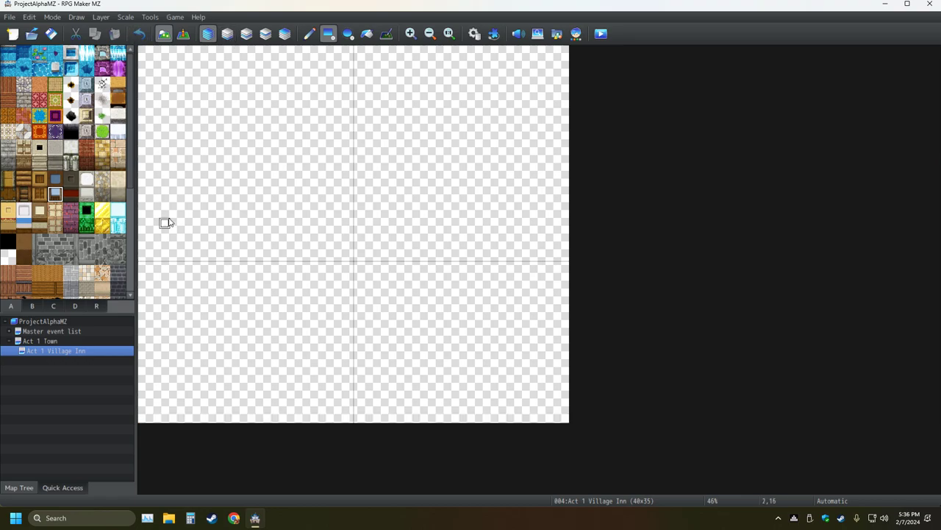
Try flood-filling the whole inn map with horizontal wood planks, the orange floor and Tatami, undoing each fill
{"action": "left_click", "coordinate": [8, 100]}
{"action": "left_click", "coordinate": [367, 34]}
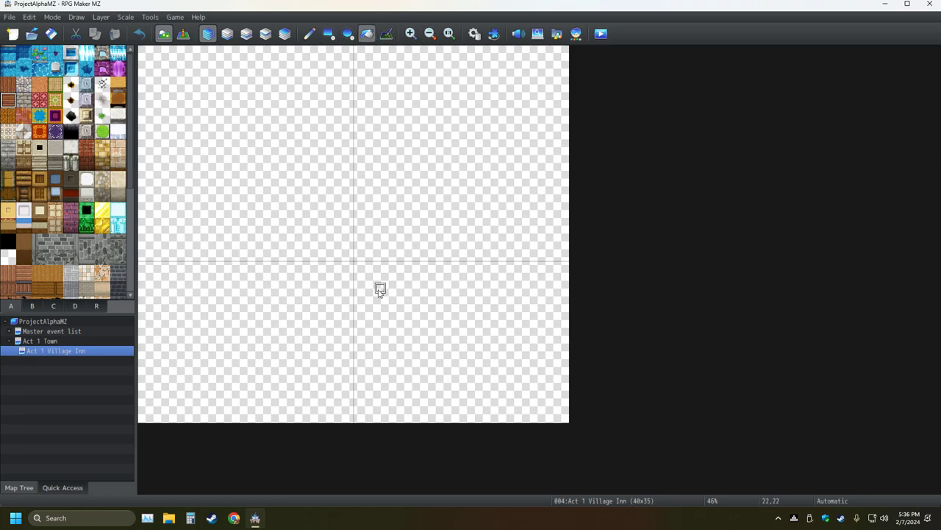
{"action": "left_click", "coordinate": [378, 288]}
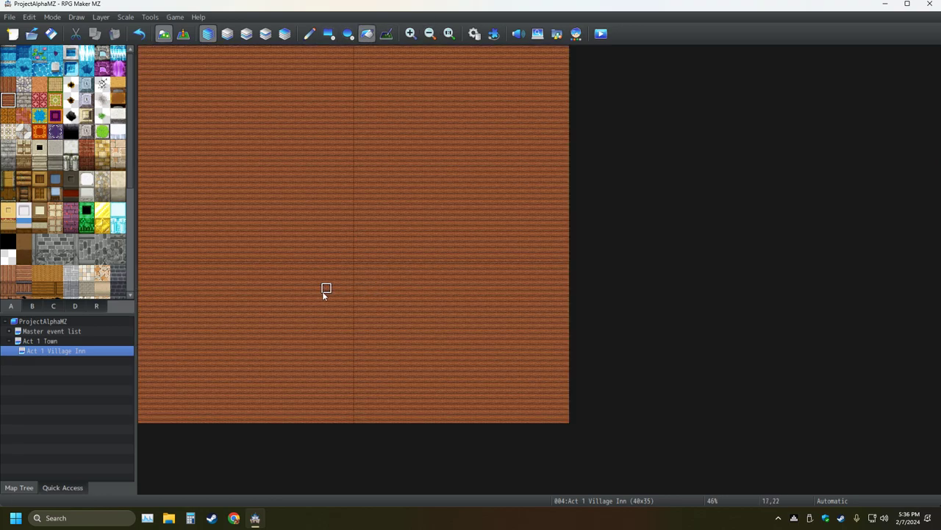
{"action": "left_click", "coordinate": [139, 33]}
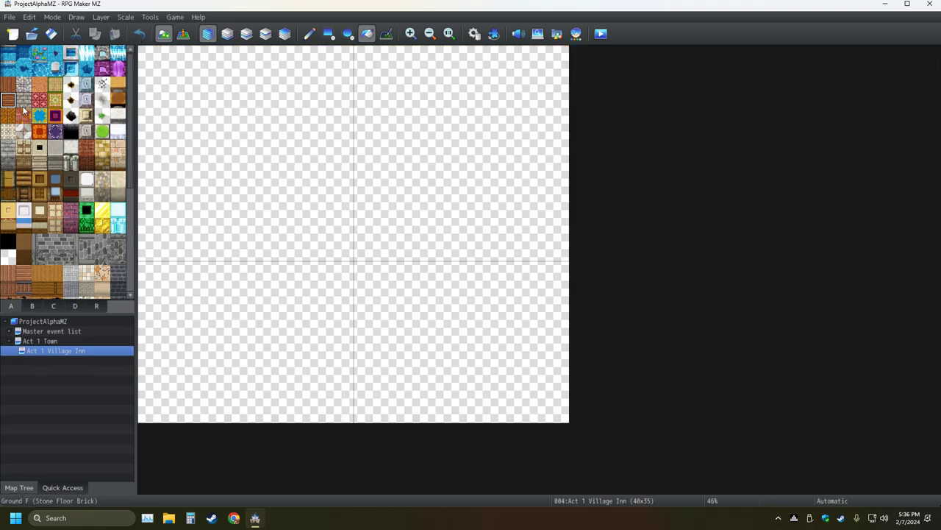
{"action": "left_click", "coordinate": [39, 85]}
{"action": "left_click", "coordinate": [217, 156]}
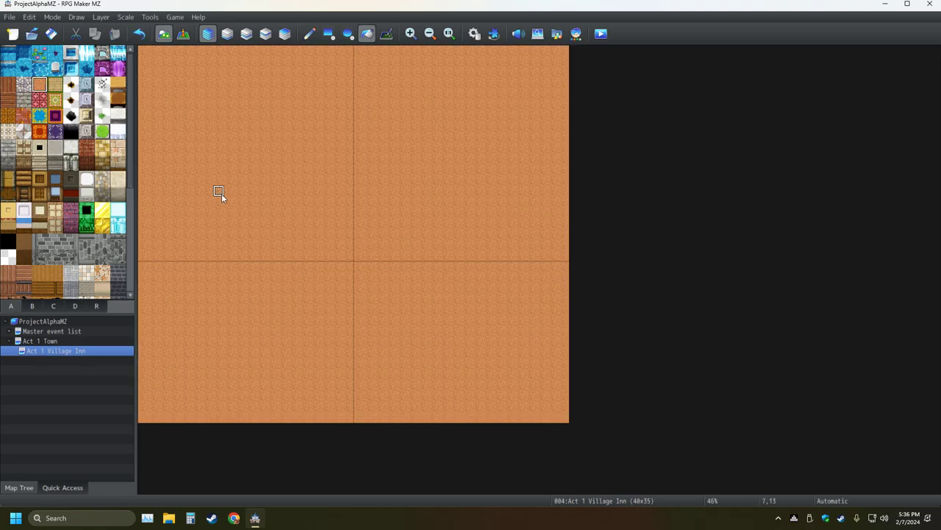
{"action": "left_click", "coordinate": [139, 33]}
{"action": "left_click", "coordinate": [55, 85]}
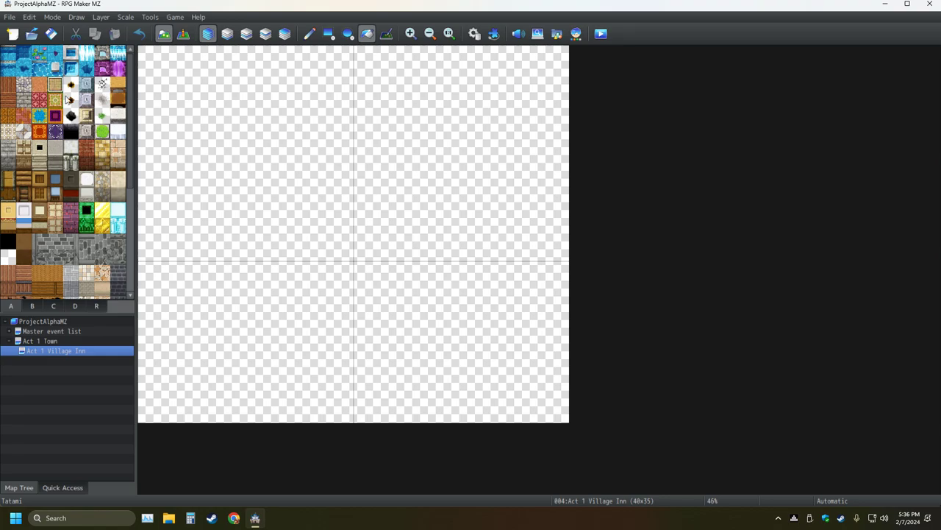
{"action": "left_click", "coordinate": [263, 170]}
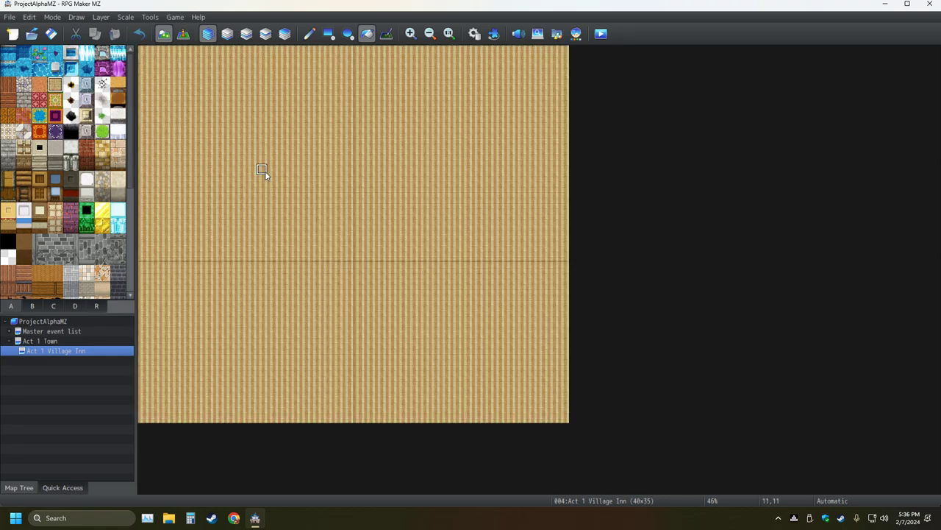
{"action": "left_click", "coordinate": [138, 33]}
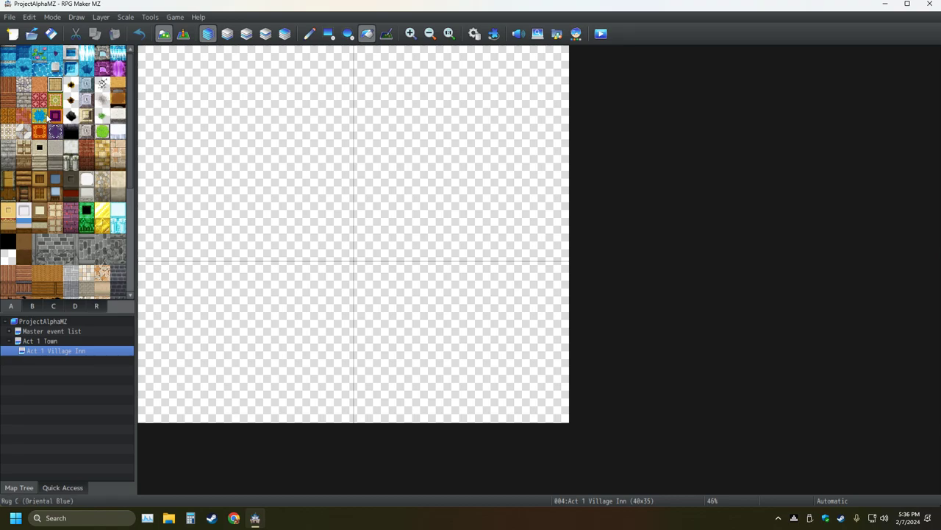
Try outlining a room with rectangles of Raised Stone B (Purple) in the map's upper half, undoing each rectangle
{"action": "left_click", "coordinate": [86, 86]}
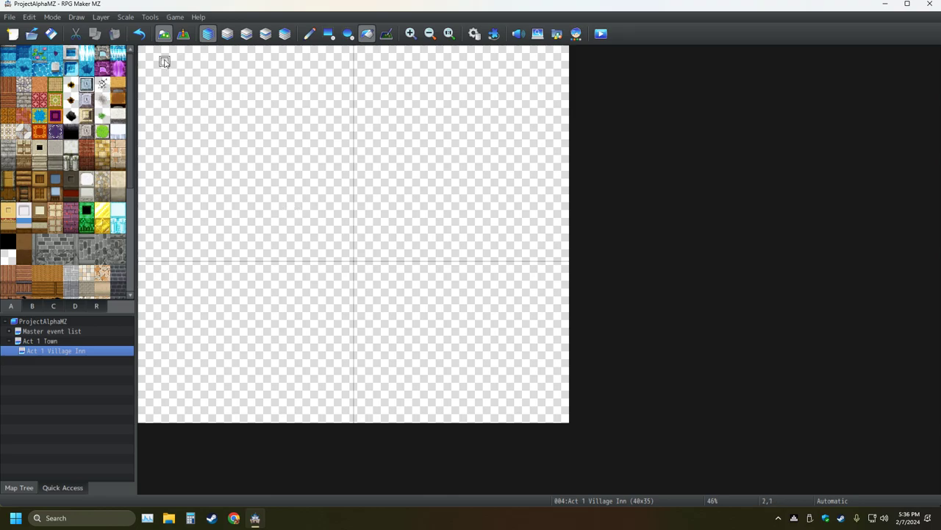
{"action": "left_click", "coordinate": [325, 37]}
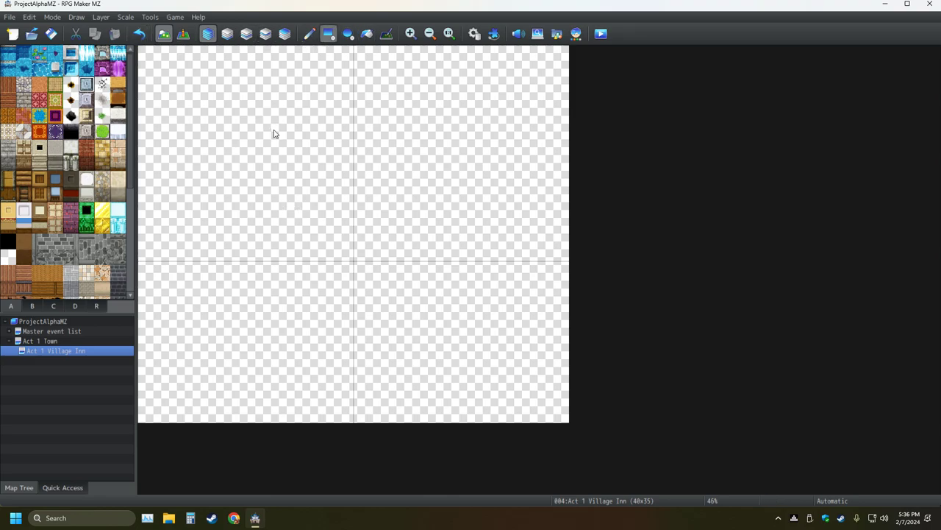
{"action": "left_click", "coordinate": [86, 100]}
{"action": "left_click_drag", "start_coordinate": [195, 92], "coordinate": [278, 151]}
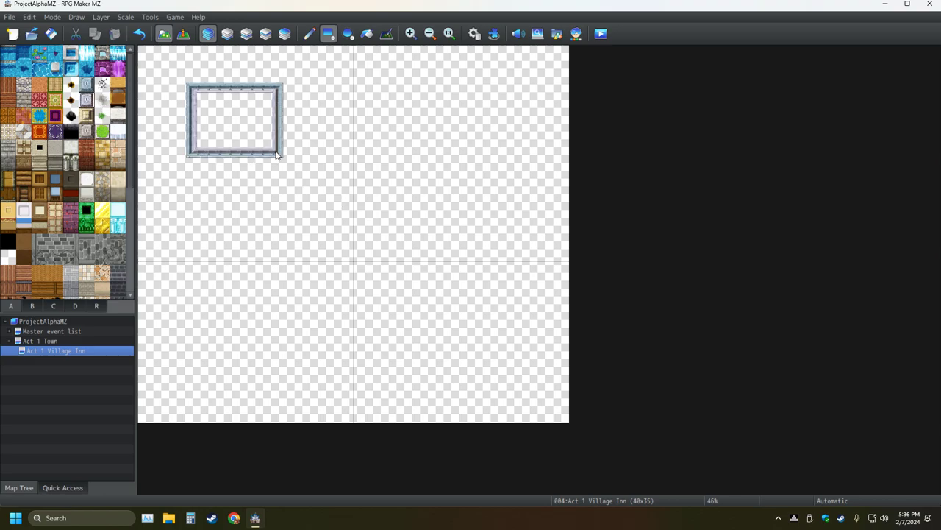
{"action": "left_click", "coordinate": [138, 34]}
{"action": "left_click", "coordinate": [86, 83]}
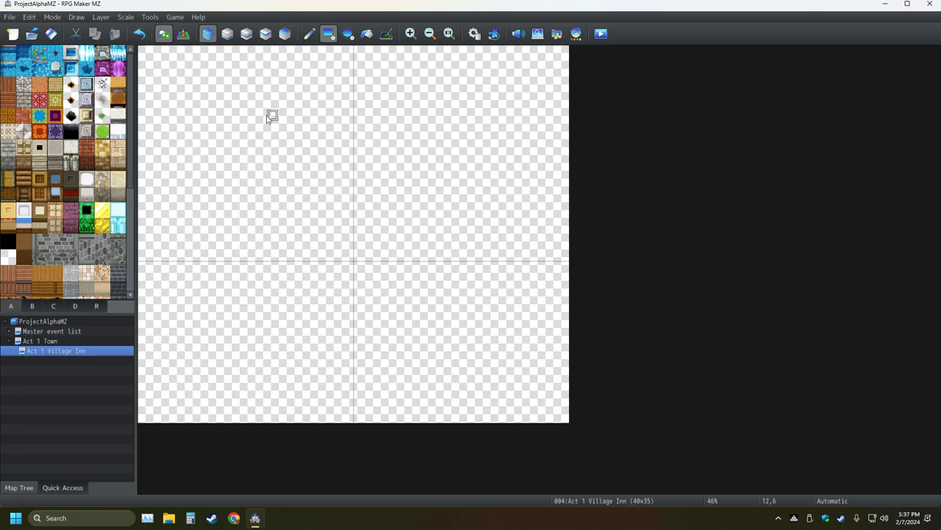
{"action": "left_click", "coordinate": [86, 100]}
{"action": "mouse_move", "coordinate": [221, 109]}
{"action": "left_mouse_down"}
{"action": "mouse_move", "coordinate": [410, 252]}
{"action": "mouse_move", "coordinate": [441, 250]}
{"action": "left_mouse_up"}
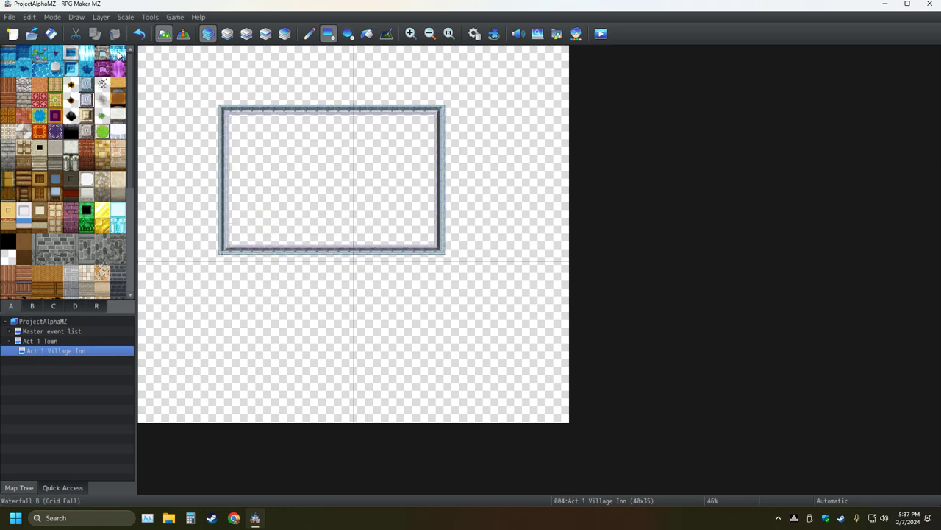
{"action": "left_click", "coordinate": [139, 34]}
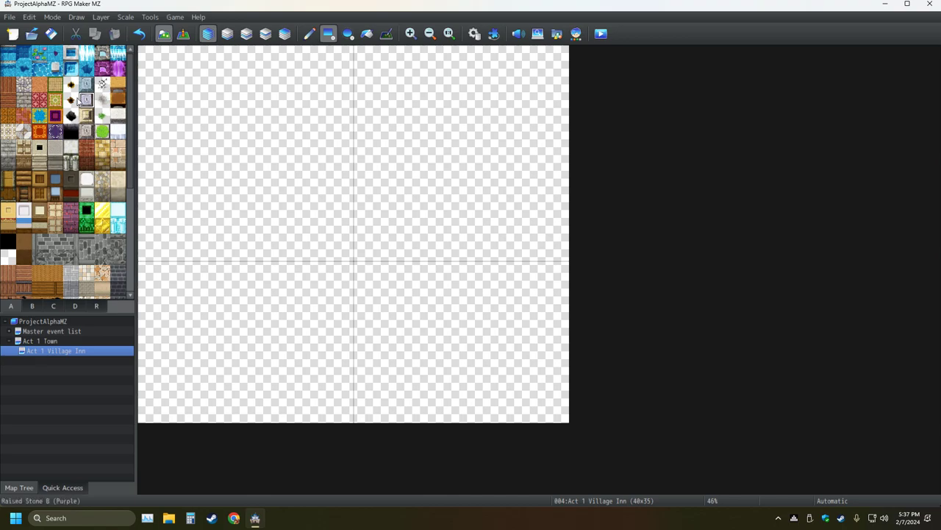
Try separate rectangles of the brown-centred, beige and purple raised tiles for comparison, then undo all three
{"action": "left_click", "coordinate": [86, 131]}
{"action": "left_click_drag", "start_coordinate": [195, 104], "coordinate": [287, 173]}
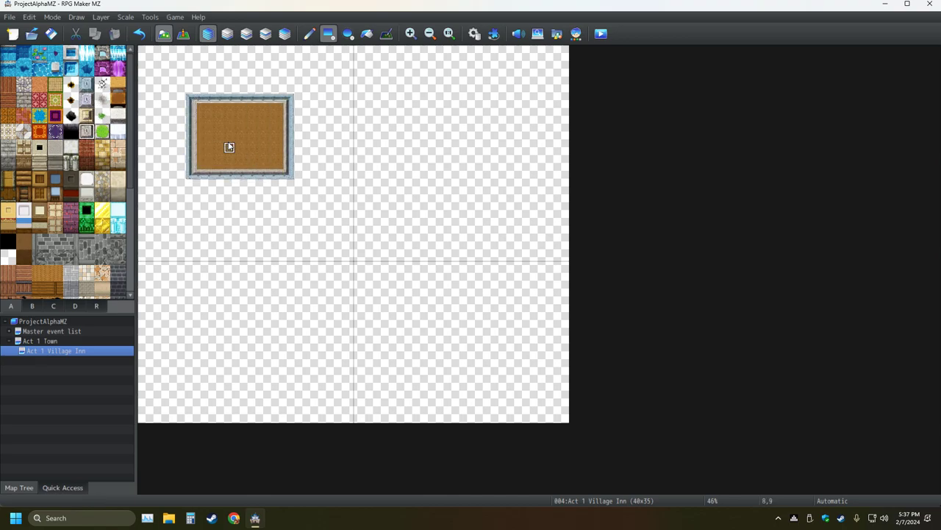
{"action": "left_click", "coordinate": [86, 115]}
{"action": "left_click_drag", "start_coordinate": [337, 104], "coordinate": [435, 190]}
{"action": "left_click", "coordinate": [87, 100]}
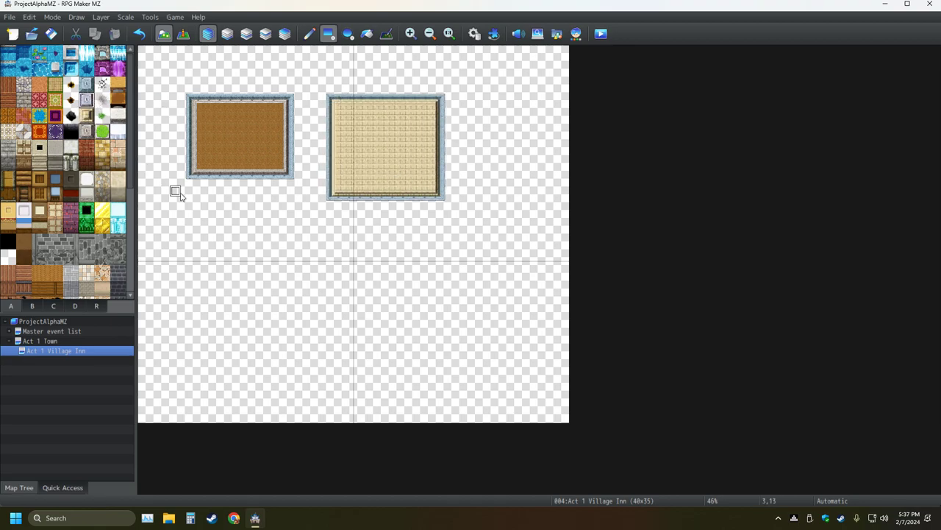
{"action": "left_click_drag", "start_coordinate": [176, 191], "coordinate": [303, 265]}
{"action": "left_click", "coordinate": [90, 84]}
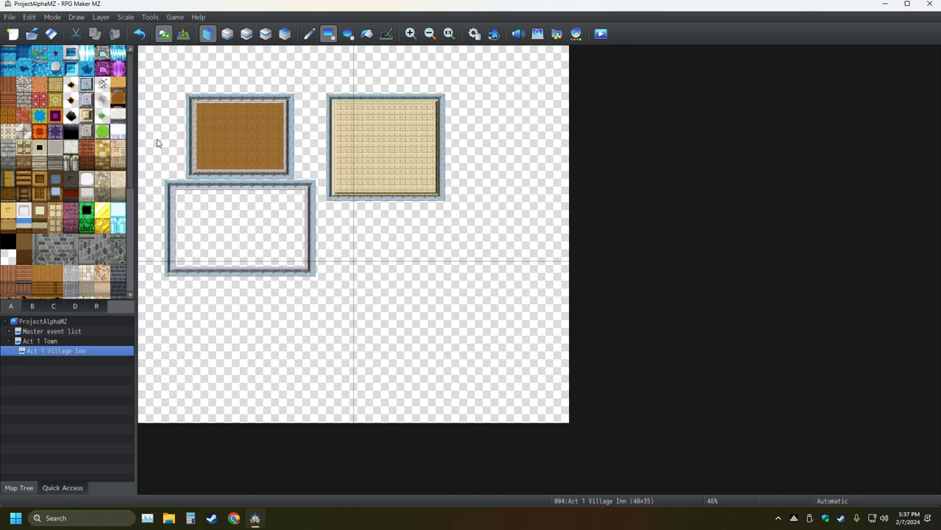
{"action": "left_click", "coordinate": [147, 35]}
{"action": "left_click", "coordinate": [147, 35]}
{"action": "left_click", "coordinate": [147, 35]}
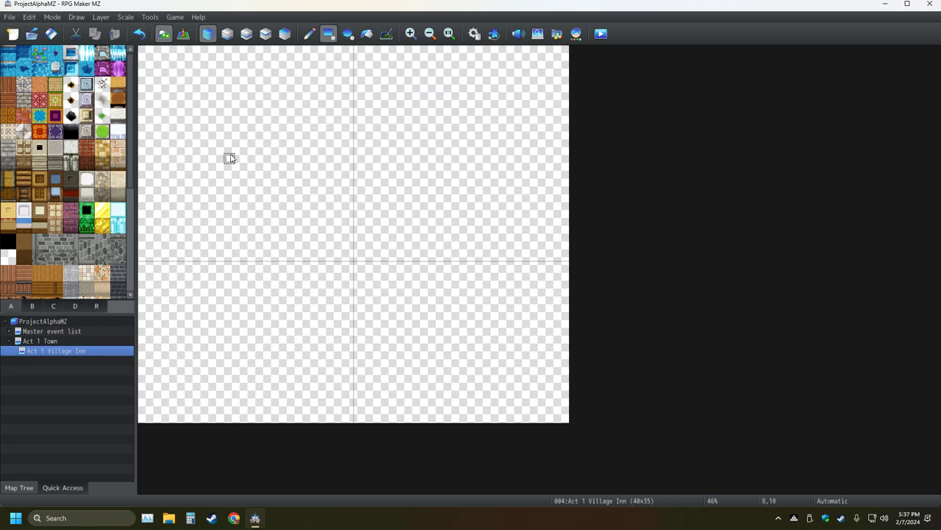
Try a single roughly square Raised Stone B (Purple) area on the emptied map, then undo it
{"action": "left_click", "coordinate": [87, 105]}
{"action": "mouse_move", "coordinate": [232, 110]}
{"action": "left_mouse_down"}
{"action": "mouse_move", "coordinate": [309, 187]}
{"action": "mouse_move", "coordinate": [315, 210]}
{"action": "left_mouse_up"}
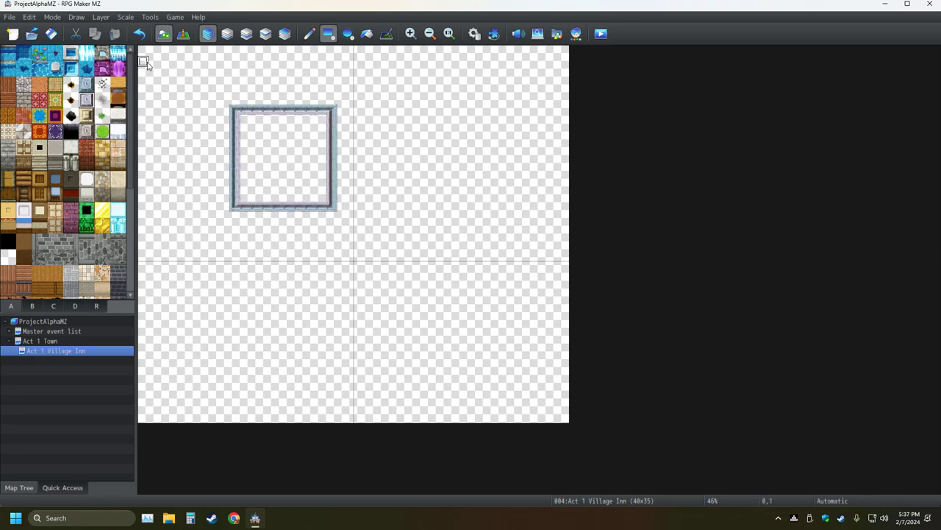
{"action": "left_click", "coordinate": [139, 34]}
Try large rectangles of the blue and beige raised tiles with a brown-centred one below them, then undo them all
{"action": "left_click", "coordinate": [85, 84]}
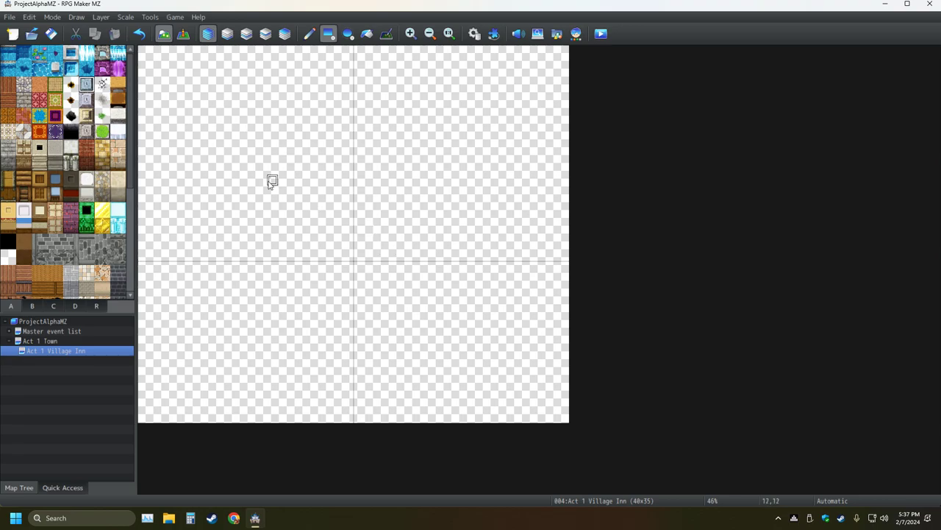
{"action": "left_click", "coordinate": [132, 38]}
{"action": "left_click_drag", "start_coordinate": [218, 115], "coordinate": [477, 298]}
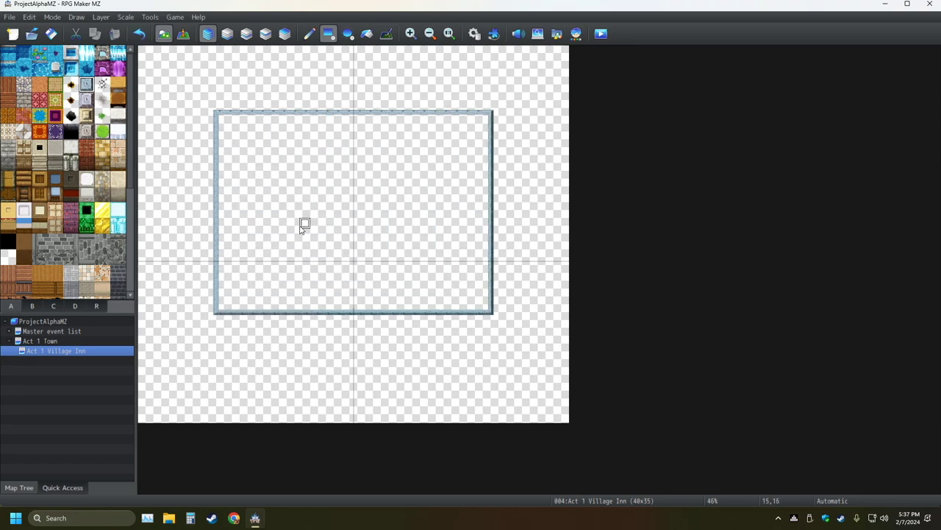
{"action": "left_click", "coordinate": [88, 116]}
{"action": "left_click_drag", "start_coordinate": [152, 102], "coordinate": [458, 257]}
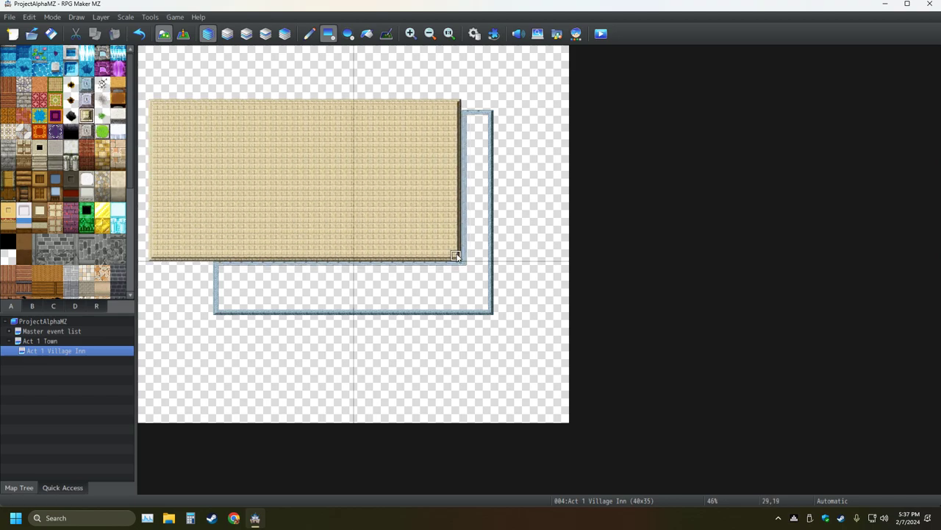
{"action": "left_click", "coordinate": [87, 131]}
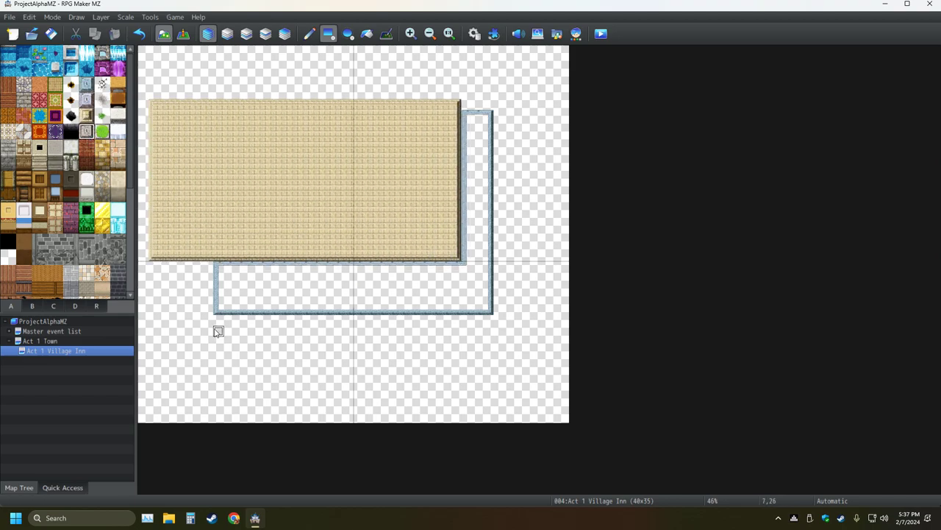
{"action": "left_click_drag", "start_coordinate": [195, 318], "coordinate": [383, 398]}
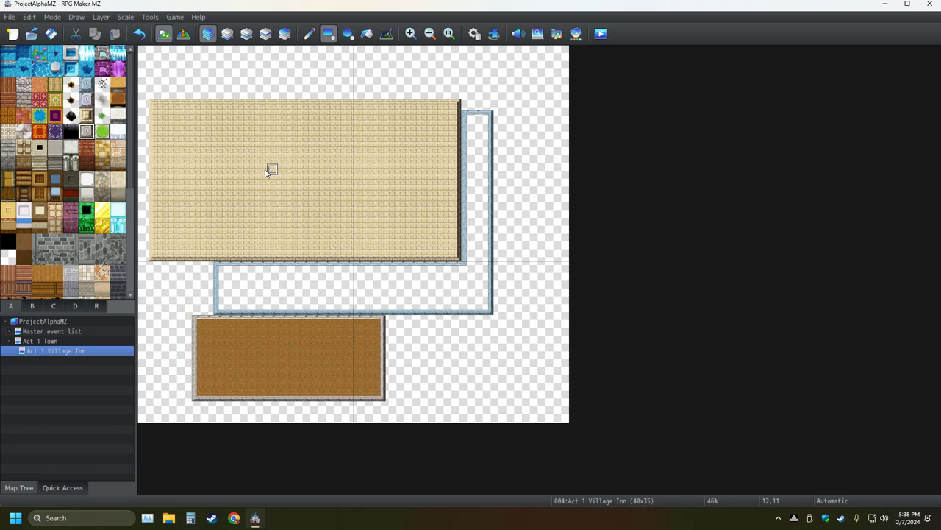
{"action": "left_click", "coordinate": [132, 37]}
{"action": "left_click", "coordinate": [132, 37]}
{"action": "left_click", "coordinate": [133, 36]}
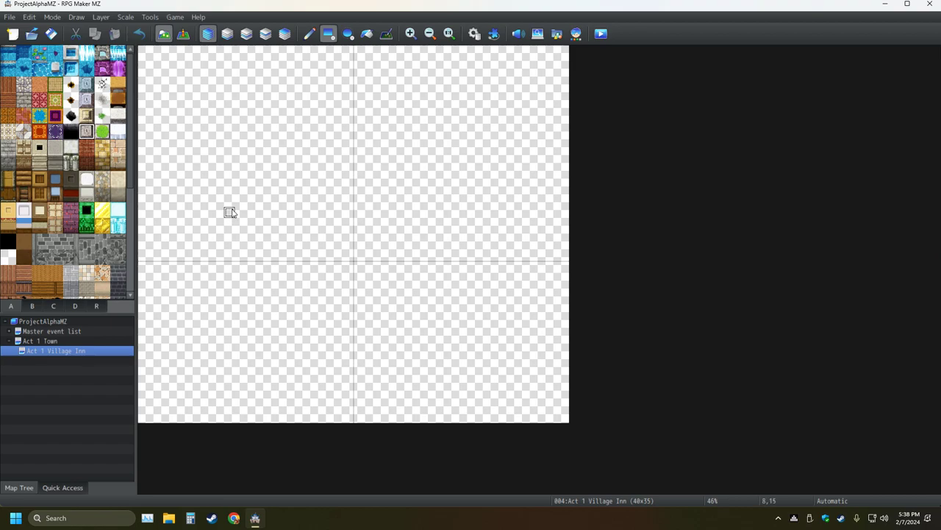
Try an 11×9 rectangle of the bright green tile and a 22×15 rectangle combining the four raised stone tiles, undoing each
{"action": "left_click", "coordinate": [104, 132]}
{"action": "left_click_drag", "start_coordinate": [237, 147], "coordinate": [350, 233]}
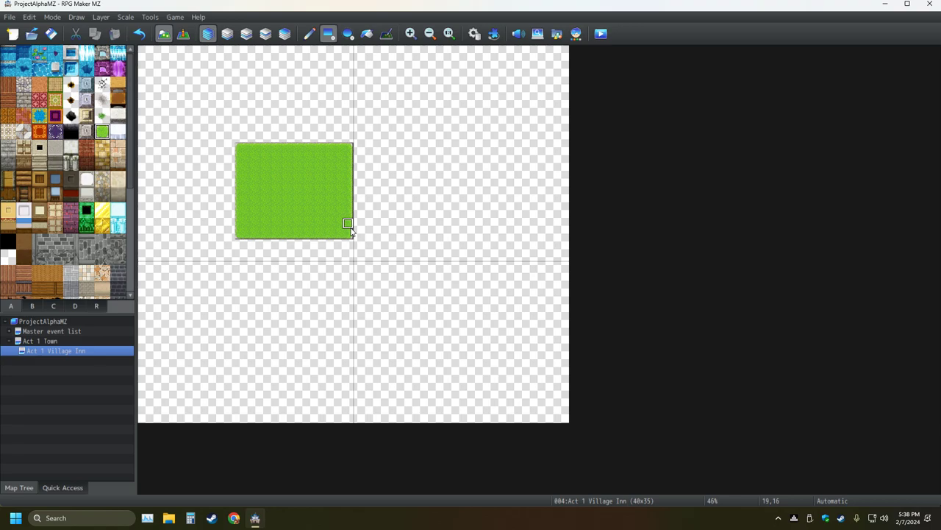
{"action": "left_click", "coordinate": [139, 33]}
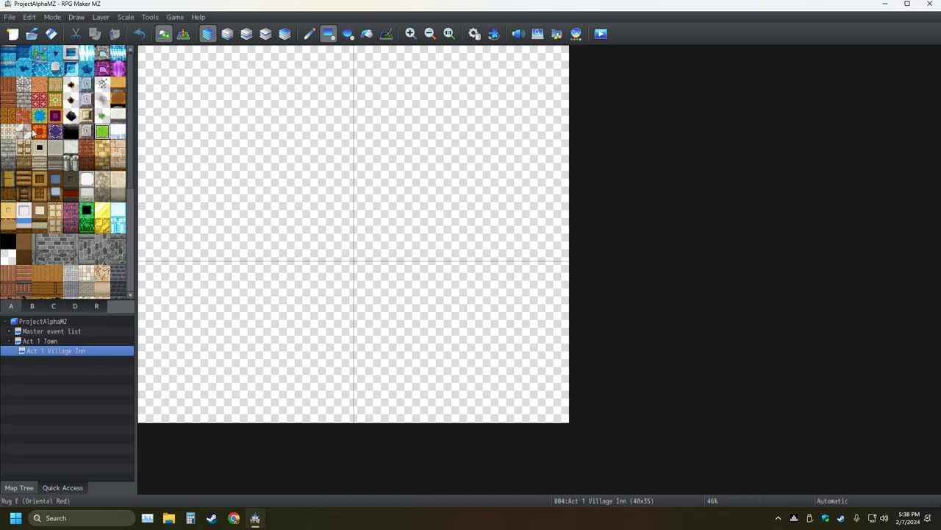
{"action": "left_click_drag", "start_coordinate": [86, 83], "coordinate": [89, 135]}
{"action": "left_click_drag", "start_coordinate": [174, 103], "coordinate": [403, 258]}
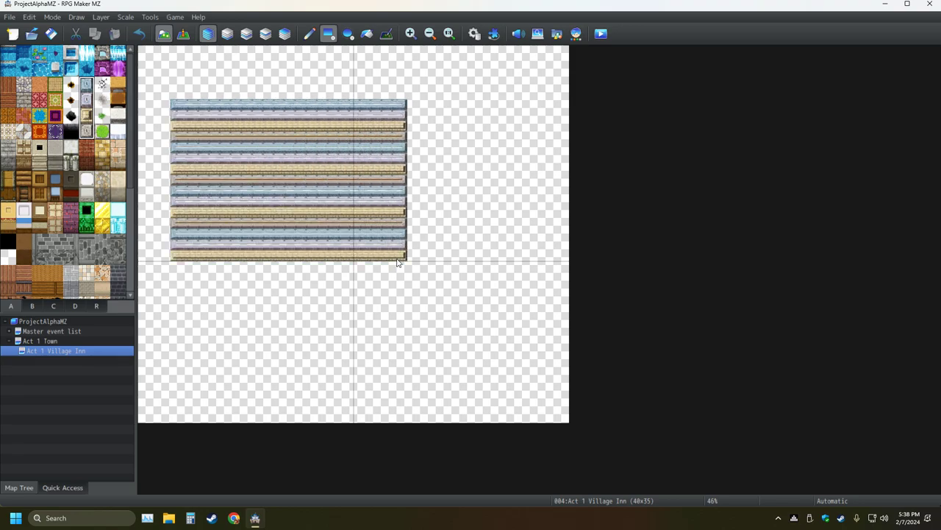
{"action": "left_click", "coordinate": [138, 34]}
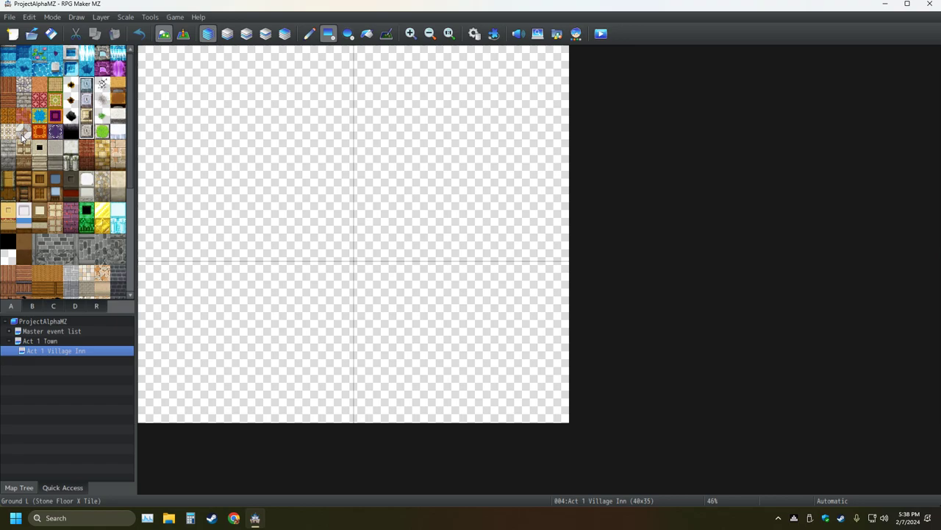
Try short vertical strips of the dark brown wooden ledge tile in the map's upper left area, undoing each strip
{"action": "scroll", "coordinate": [29, 222], "scroll_direction": "down", "scroll_amount": 2}
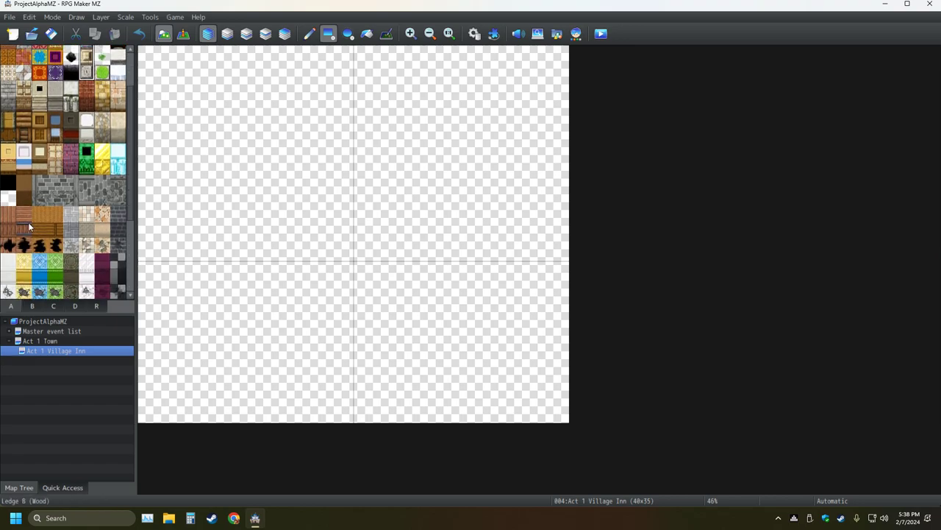
{"action": "left_click", "coordinate": [7, 233]}
{"action": "mouse_move", "coordinate": [241, 151]}
{"action": "left_mouse_down"}
{"action": "mouse_move", "coordinate": [245, 211]}
{"action": "mouse_move", "coordinate": [231, 212]}
{"action": "mouse_move", "coordinate": [240, 212]}
{"action": "left_mouse_up"}
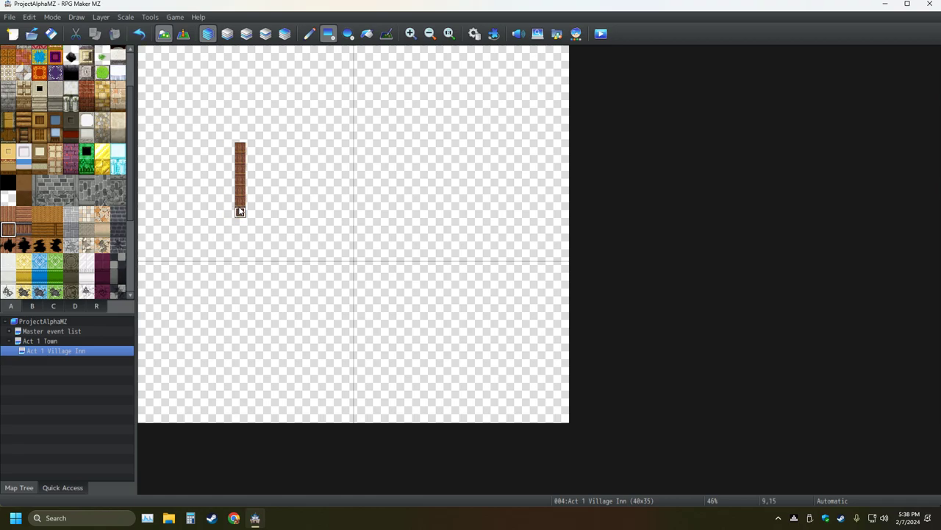
{"action": "left_click", "coordinate": [139, 33]}
{"action": "scroll", "coordinate": [271, 141], "scroll_direction": "up", "scroll_amount": 4, "text": "ctrl"}
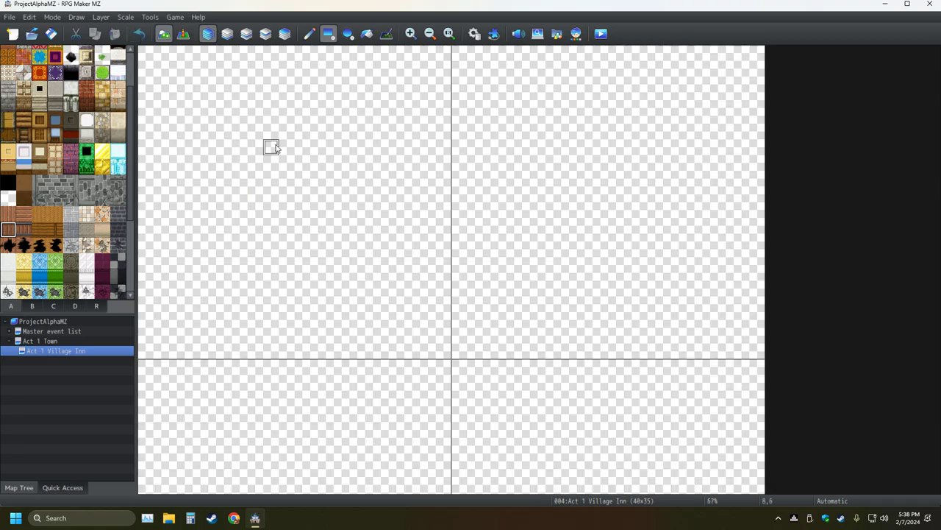
{"action": "mouse_move", "coordinate": [294, 111]}
{"action": "left_mouse_down"}
{"action": "mouse_move", "coordinate": [285, 172]}
{"action": "mouse_move", "coordinate": [293, 188]}
{"action": "left_mouse_up"}
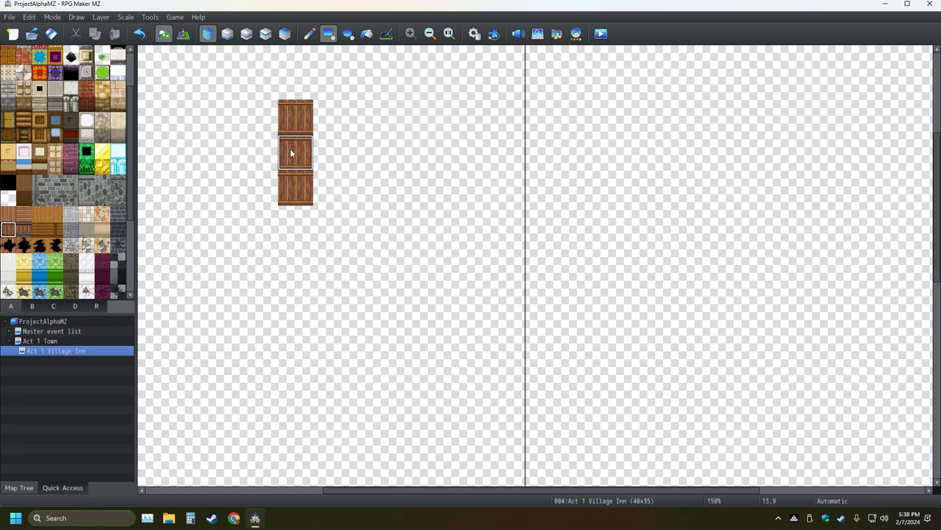
{"action": "key", "text": "ctrl+z"}
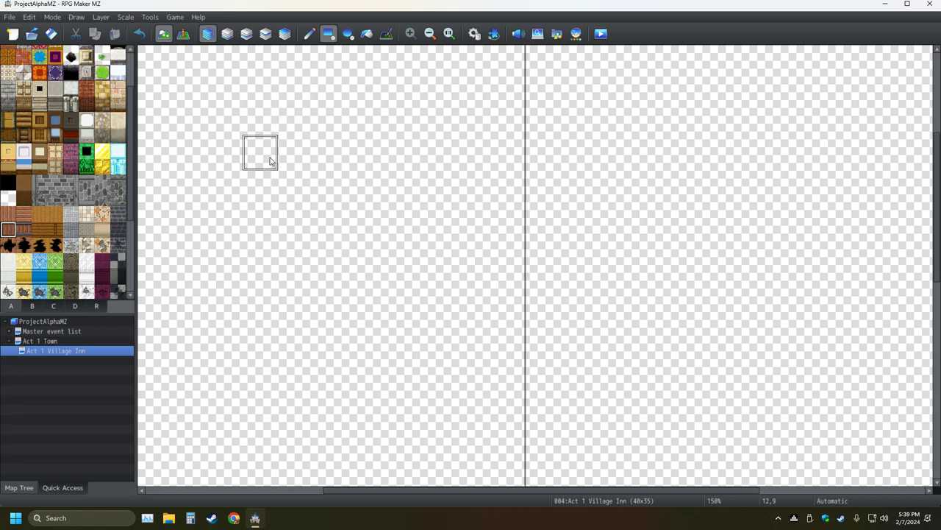
{"action": "left_click_drag", "start_coordinate": [260, 115], "coordinate": [254, 176]}
{"action": "key", "text": "ctrl+z"}
{"action": "scroll", "coordinate": [243, 140], "scroll_direction": "down", "scroll_amount": 3, "text": "ctrl"}
{"action": "scroll", "coordinate": [248, 147], "scroll_direction": "down", "scroll_amount": 3, "text": "ctrl"}
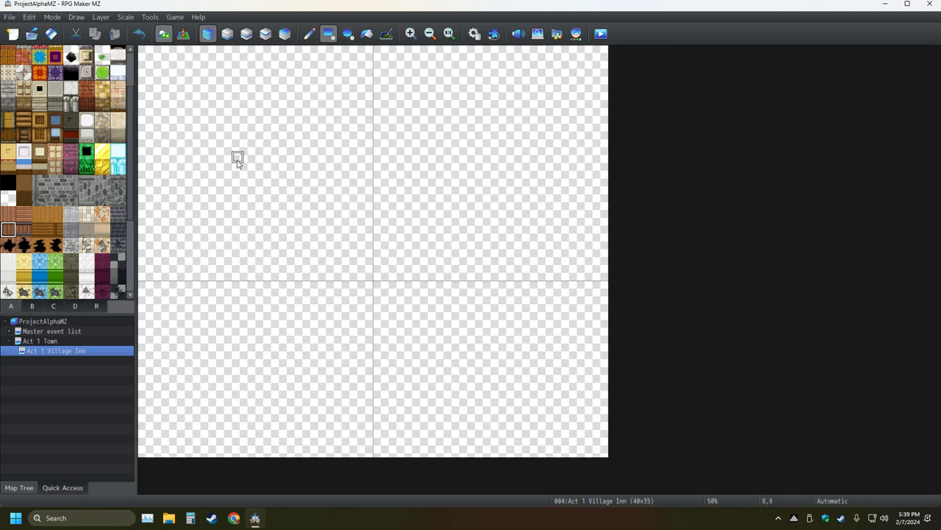
{"action": "scroll", "coordinate": [238, 158], "scroll_direction": "up", "scroll_amount": 1, "text": "ctrl"}
{"action": "scroll", "coordinate": [250, 169], "scroll_direction": "down", "scroll_amount": 1, "text": "ctrl"}
Try a strip of the dark green ledge tile, two tiles wide and ten high, then undo it
{"action": "scroll", "coordinate": [9, 215], "scroll_direction": "up", "scroll_amount": 3}
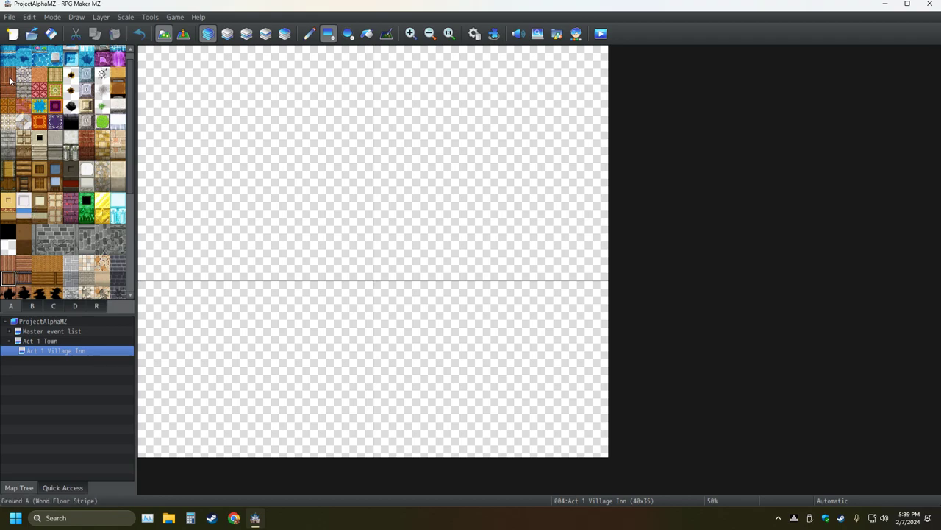
{"action": "scroll", "coordinate": [42, 195], "scroll_direction": "down", "scroll_amount": 4}
{"action": "scroll", "coordinate": [41, 195], "scroll_direction": "down", "scroll_amount": 5}
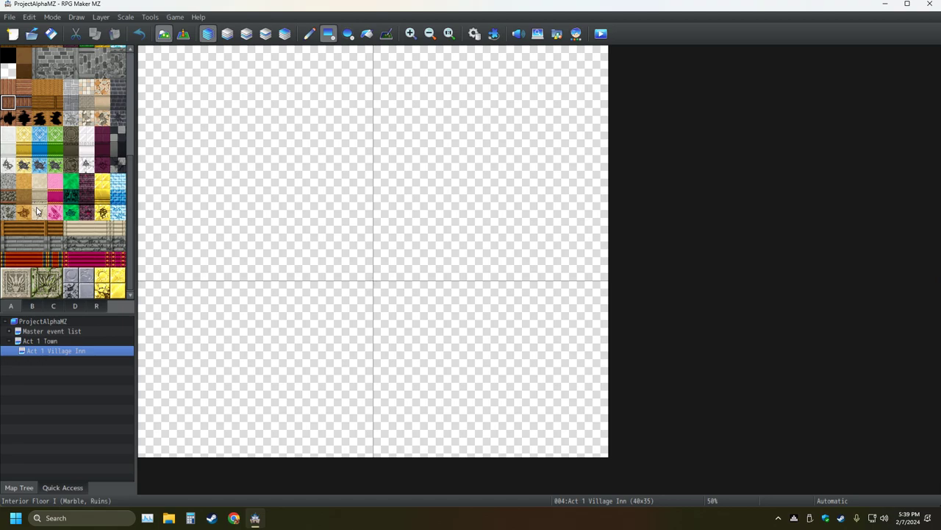
{"action": "left_click", "coordinate": [71, 195]}
{"action": "left_click_drag", "start_coordinate": [243, 145], "coordinate": [252, 260]}
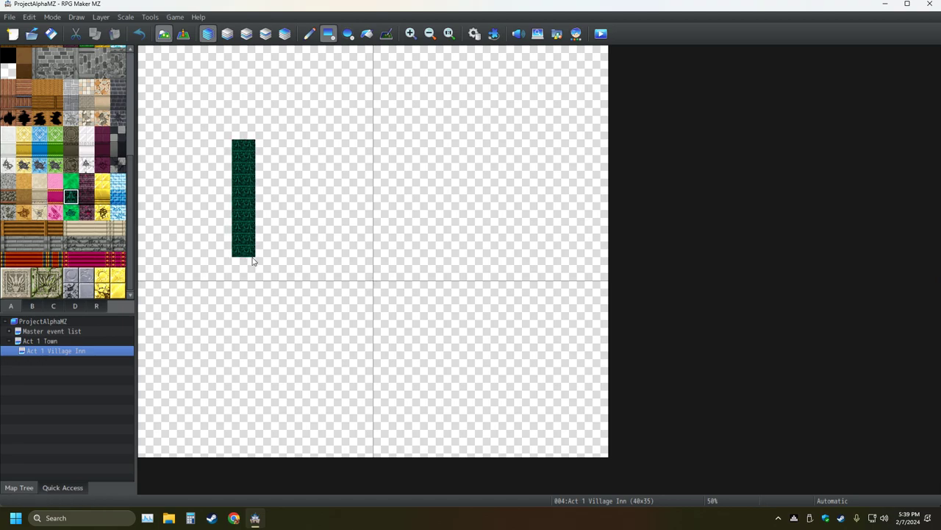
{"action": "left_click", "coordinate": [139, 33]}
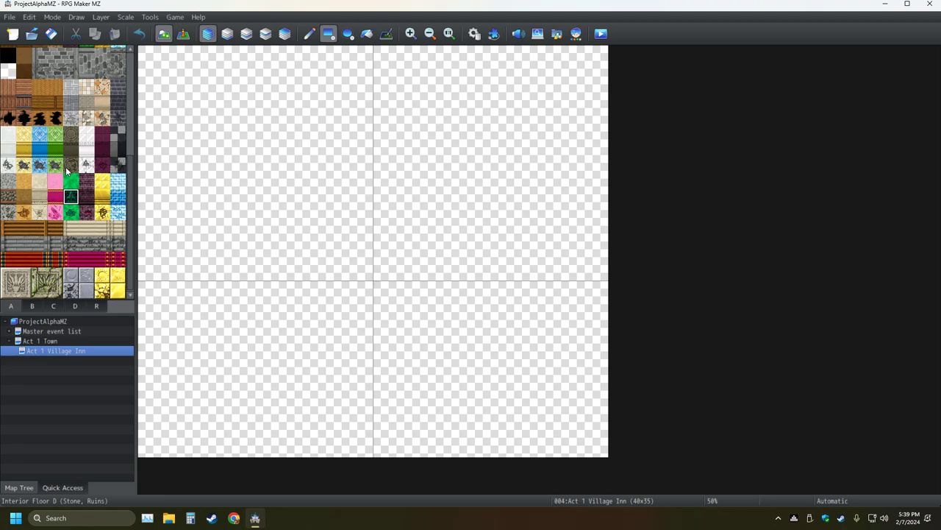
Try a 2×2 comparison of Wall O (Demon Castle) beside the dark green ledge tile, examine it up close, then undo it
{"action": "scroll", "coordinate": [66, 173], "scroll_direction": "up", "scroll_amount": 5}
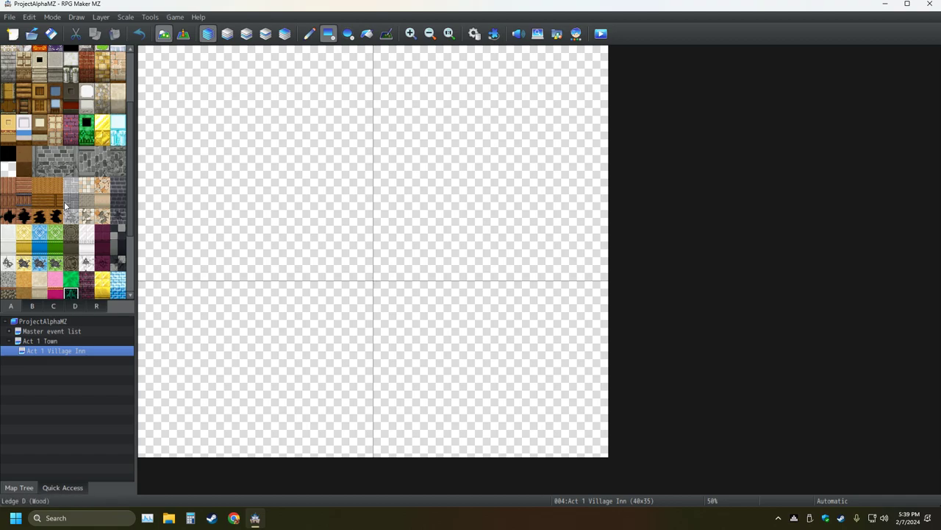
{"action": "left_click", "coordinate": [87, 138]}
{"action": "left_click", "coordinate": [203, 145]}
{"action": "scroll", "coordinate": [81, 257], "scroll_direction": "down", "scroll_amount": 1}
{"action": "left_click", "coordinate": [70, 255]}
{"action": "left_click", "coordinate": [214, 146]}
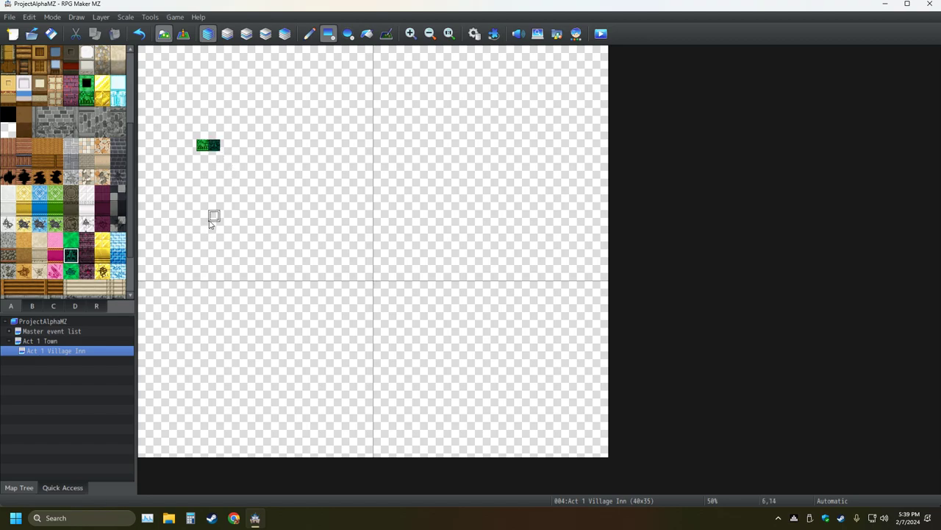
{"action": "right_click", "coordinate": [203, 145]}
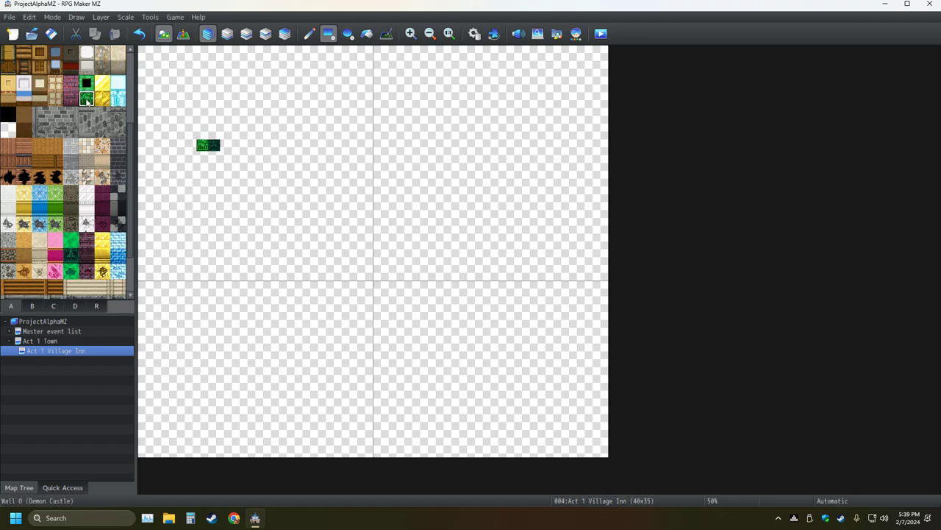
{"action": "left_click", "coordinate": [201, 155]}
{"action": "left_click", "coordinate": [73, 256]}
{"action": "left_click", "coordinate": [215, 157]}
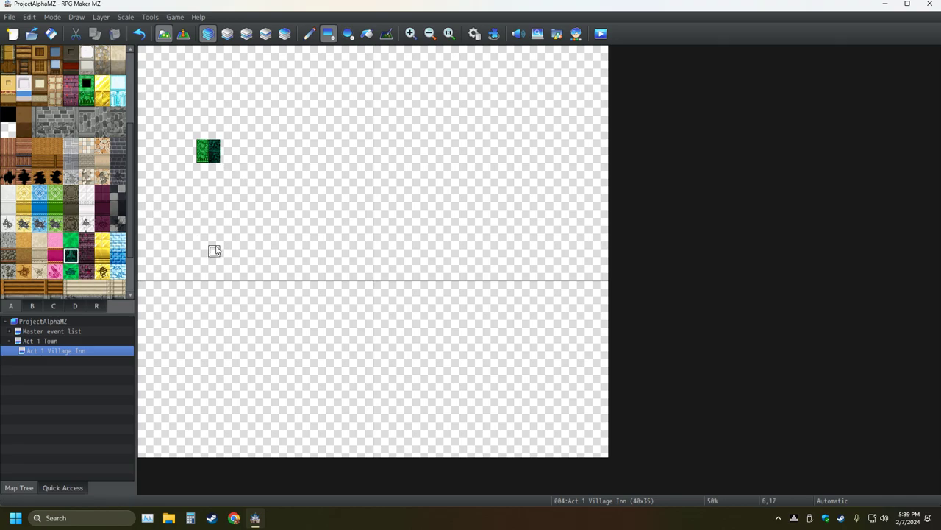
{"action": "scroll", "coordinate": [214, 228], "scroll_direction": "up", "scroll_amount": 4, "text": "ctrl"}
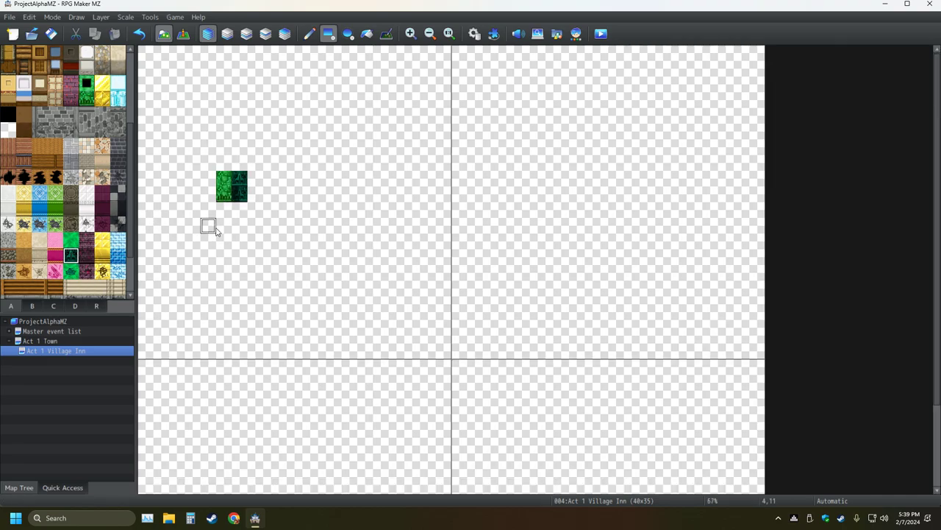
{"action": "middle_click_drag", "start_coordinate": [216, 210], "coordinate": [189, 206]}
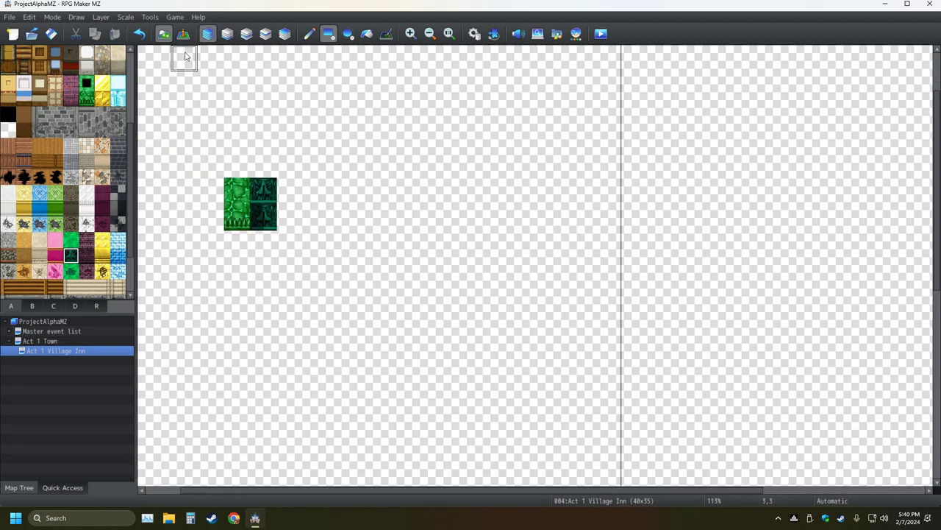
{"action": "left_click", "coordinate": [147, 33]}
{"action": "left_click", "coordinate": [146, 33]}
{"action": "left_click", "coordinate": [146, 33]}
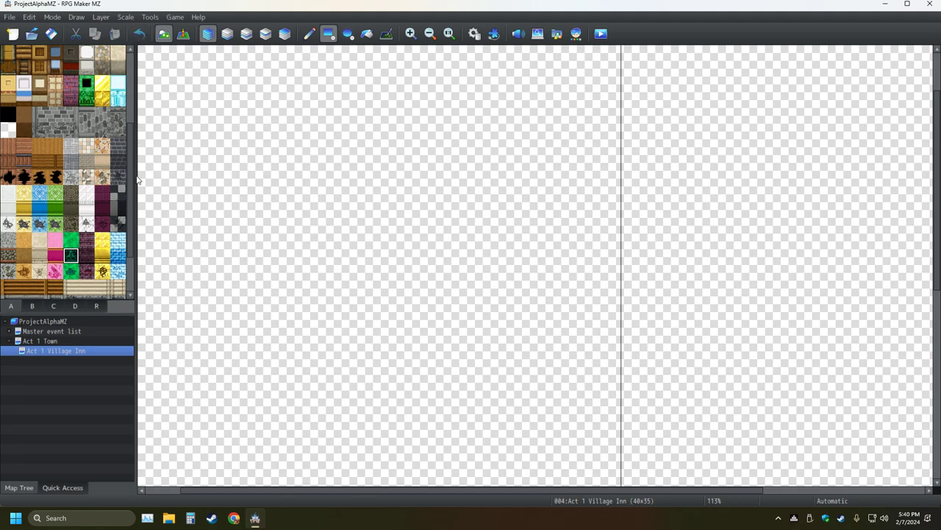
Try a two-tile-wide Demon Castle wall top column from the upper edge with Wall O and the dark green ledge beneath, then undo everything
{"action": "scroll", "coordinate": [104, 197], "scroll_direction": "down", "scroll_amount": 1}
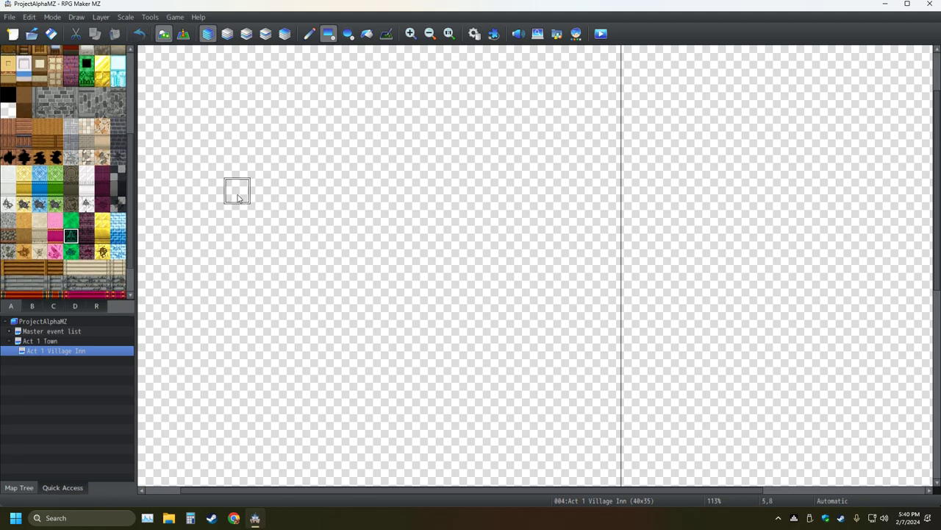
{"action": "scroll", "coordinate": [261, 199], "scroll_direction": "down", "scroll_amount": 4, "text": "ctrl"}
{"action": "scroll", "coordinate": [261, 198], "scroll_direction": "up", "scroll_amount": 2, "text": "ctrl"}
{"action": "scroll", "coordinate": [261, 199], "scroll_direction": "down", "scroll_amount": 1, "text": "ctrl"}
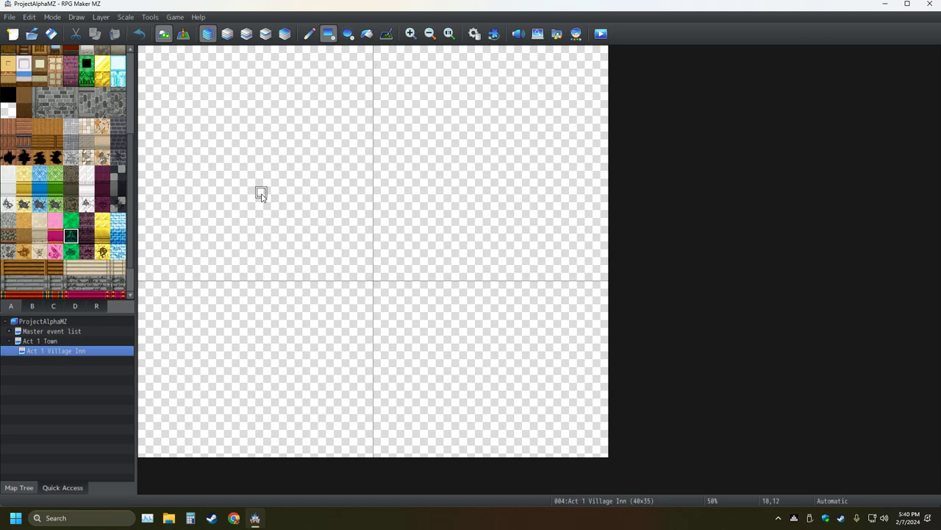
{"action": "left_click", "coordinate": [86, 64]}
{"action": "left_click_drag", "start_coordinate": [307, 48], "coordinate": [312, 122]}
{"action": "left_click", "coordinate": [88, 81]}
{"action": "left_click", "coordinate": [313, 133]}
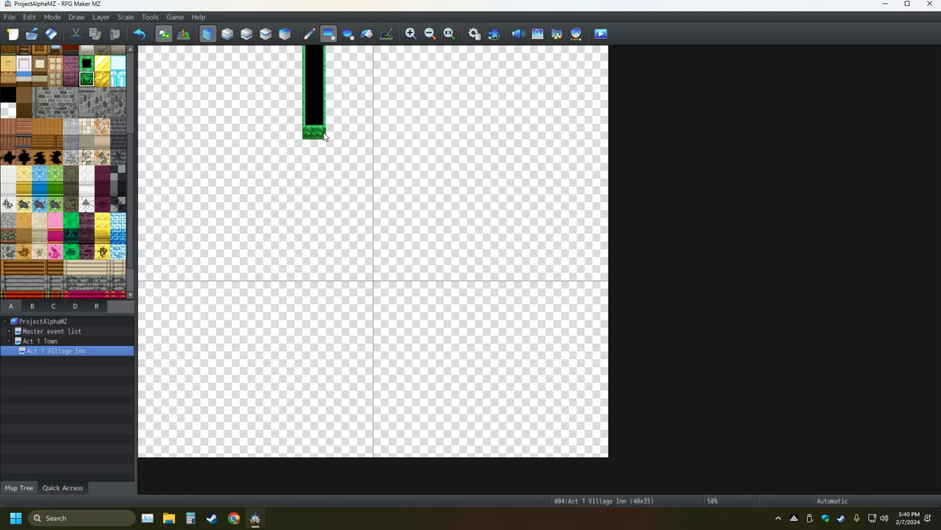
{"action": "left_click", "coordinate": [72, 237]}
{"action": "left_click", "coordinate": [314, 134]}
{"action": "left_click", "coordinate": [86, 78]}
{"action": "left_click", "coordinate": [326, 133]}
{"action": "left_click", "coordinate": [314, 133]}
{"action": "left_click", "coordinate": [140, 34]}
{"action": "left_click", "coordinate": [140, 34]}
{"action": "left_click", "coordinate": [140, 34]}
{"action": "left_click", "coordinate": [140, 34]}
{"action": "left_click", "coordinate": [140, 33]}
{"action": "left_click", "coordinate": [140, 34]}
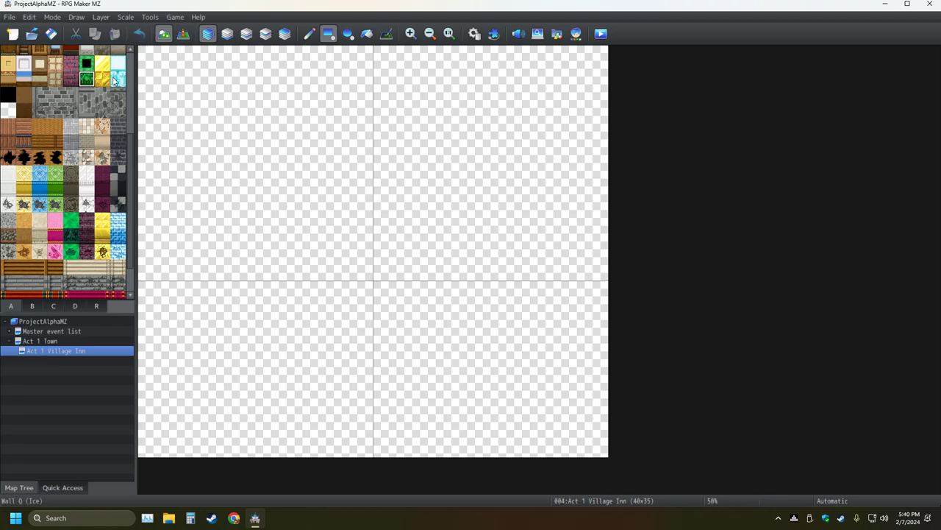
Flood-fill the entire inn map with the Ground H (Wood Floor Lattice) tile
{"action": "left_click", "coordinate": [61, 350]}
{"action": "scroll", "coordinate": [56, 245], "scroll_direction": "up", "scroll_amount": 4}
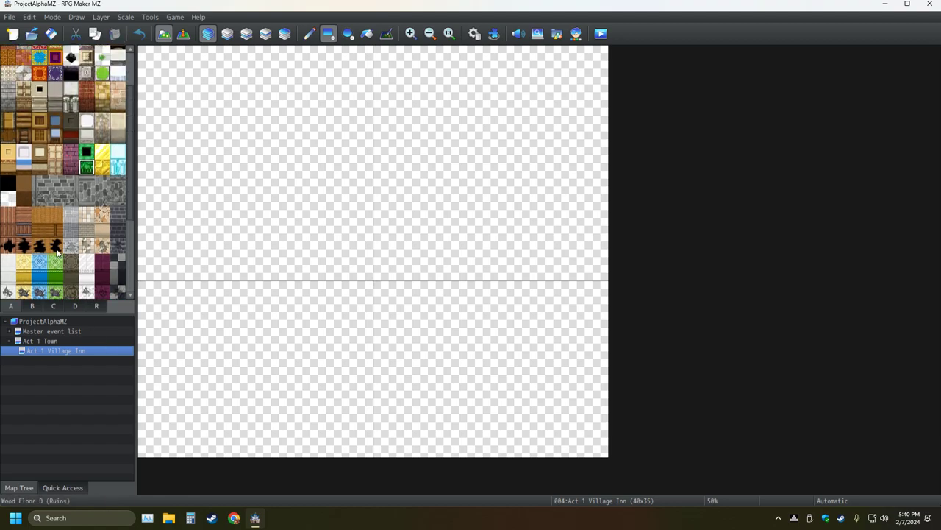
{"action": "scroll", "coordinate": [59, 241], "scroll_direction": "up", "scroll_amount": 1}
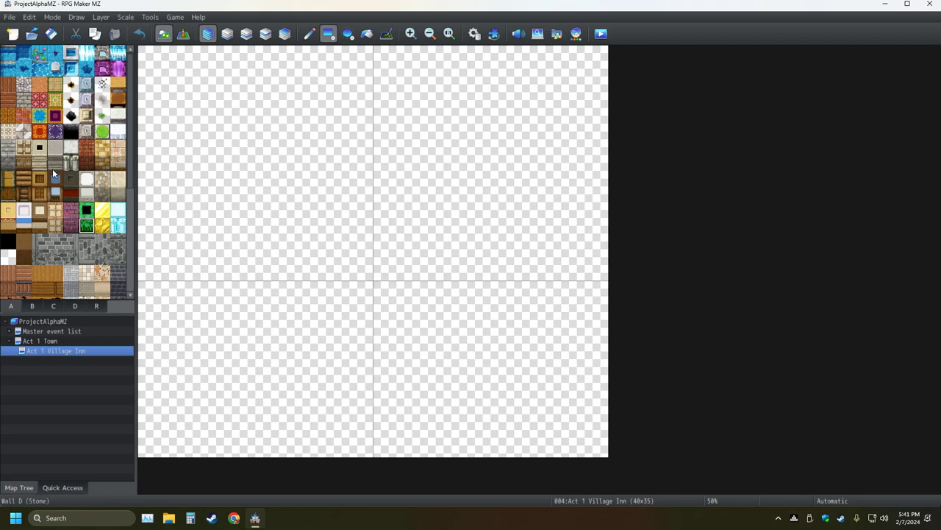
{"action": "left_click", "coordinate": [9, 118]}
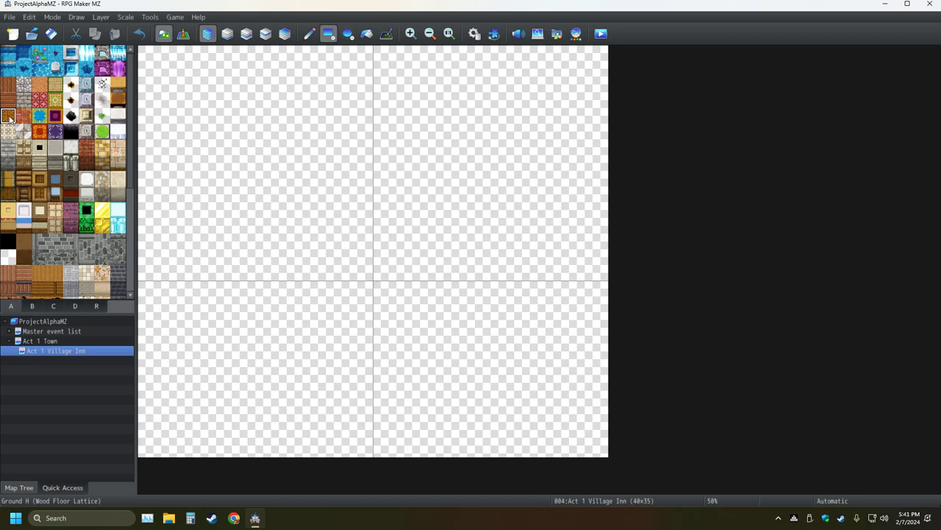
{"action": "left_click", "coordinate": [367, 33]}
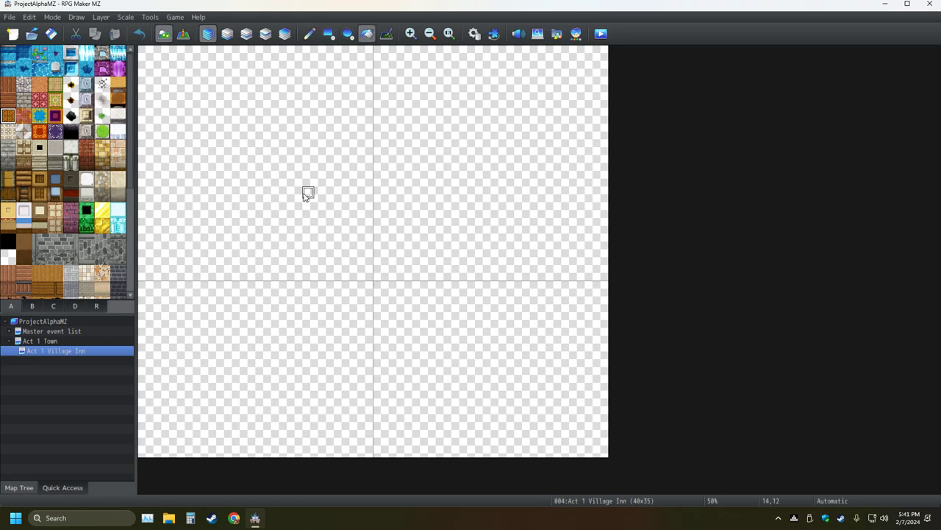
{"action": "left_click", "coordinate": [306, 203]}
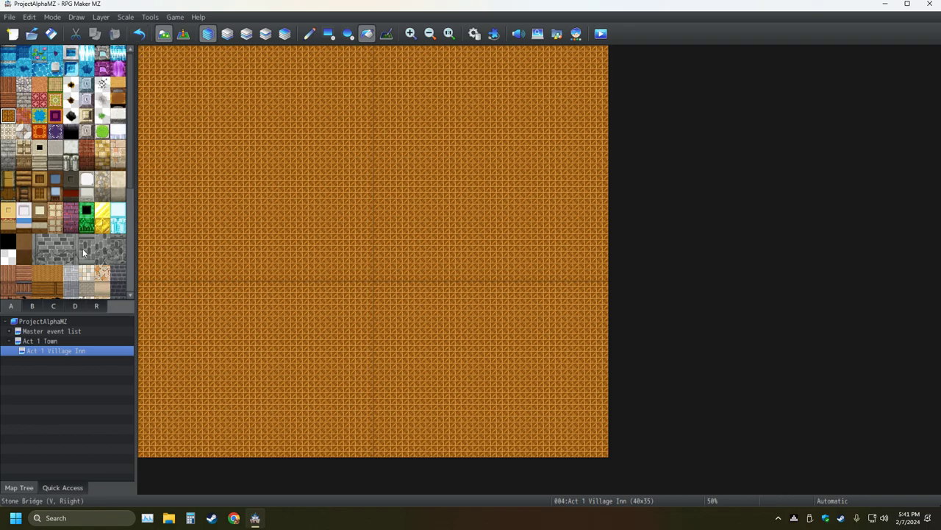
Draw a one-tile-high row of the light blue, brown-framed wall tile across the full width of the map's bottom edge
{"action": "left_click", "coordinate": [55, 193]}
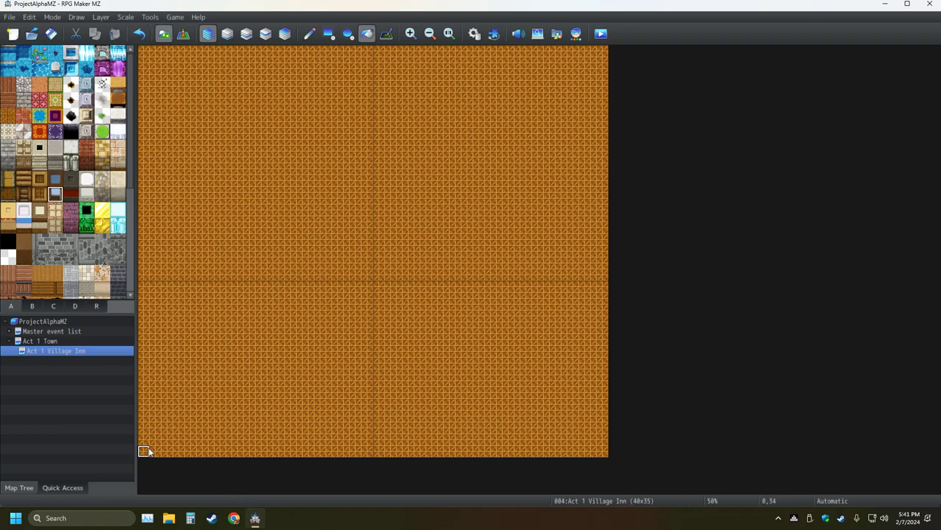
{"action": "left_click", "coordinate": [328, 33]}
{"action": "left_click_drag", "start_coordinate": [148, 450], "coordinate": [605, 447]}
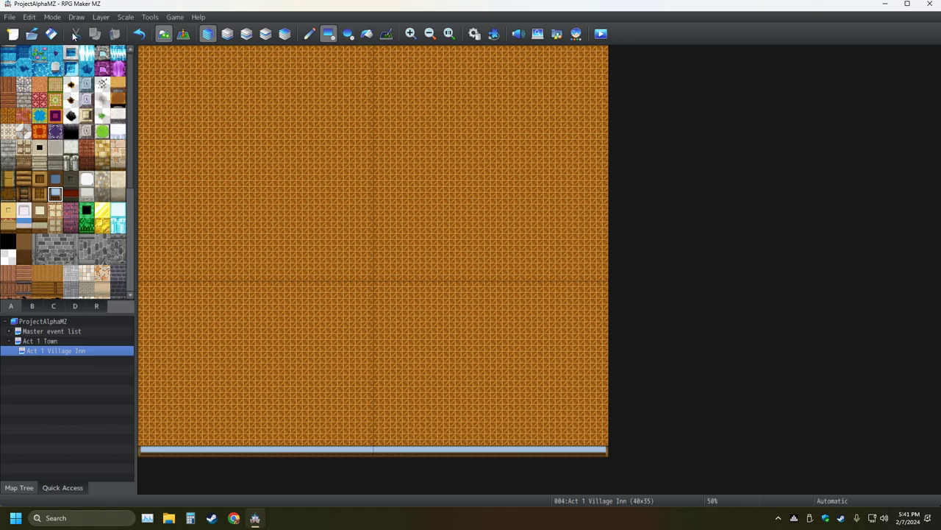
Try the red patterned carpet as a single tile and as a flood fill over the lattice floor, undoing both
{"action": "left_click", "coordinate": [39, 99]}
{"action": "left_click", "coordinate": [295, 193]}
{"action": "left_click", "coordinate": [138, 33]}
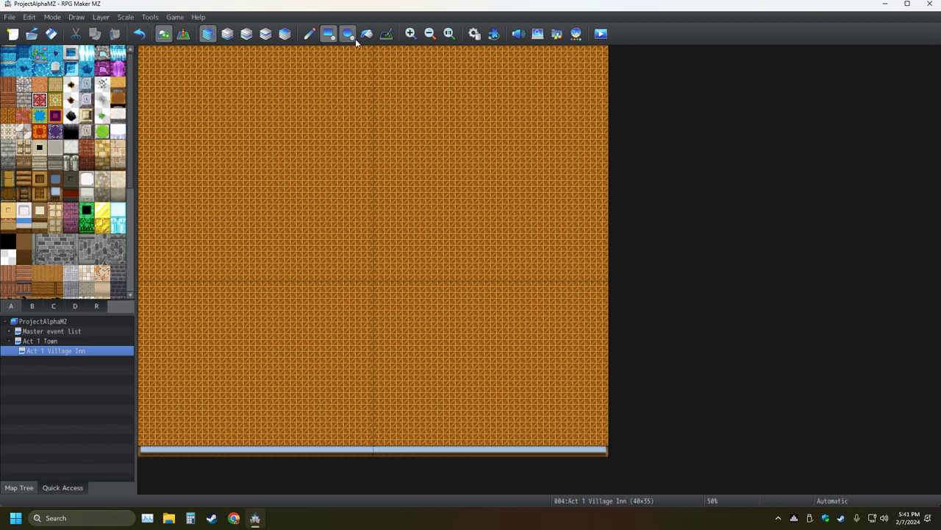
{"action": "left_click", "coordinate": [367, 34]}
{"action": "left_click", "coordinate": [370, 145]}
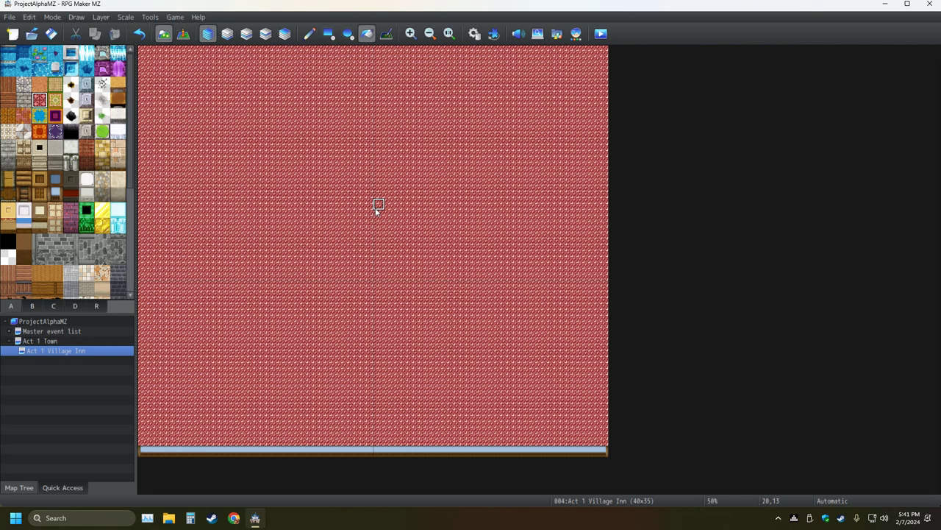
{"action": "left_click", "coordinate": [139, 33]}
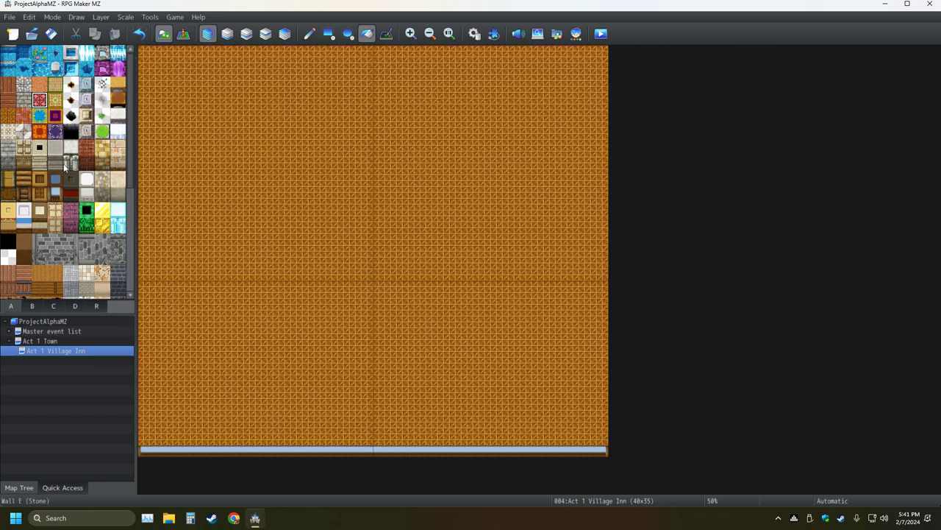
Try flood-filling the lattice floor with the magenta rug tile and with Rug F (Oriental Purple), undoing each fill
{"action": "left_click", "coordinate": [55, 115]}
{"action": "left_click", "coordinate": [262, 164]}
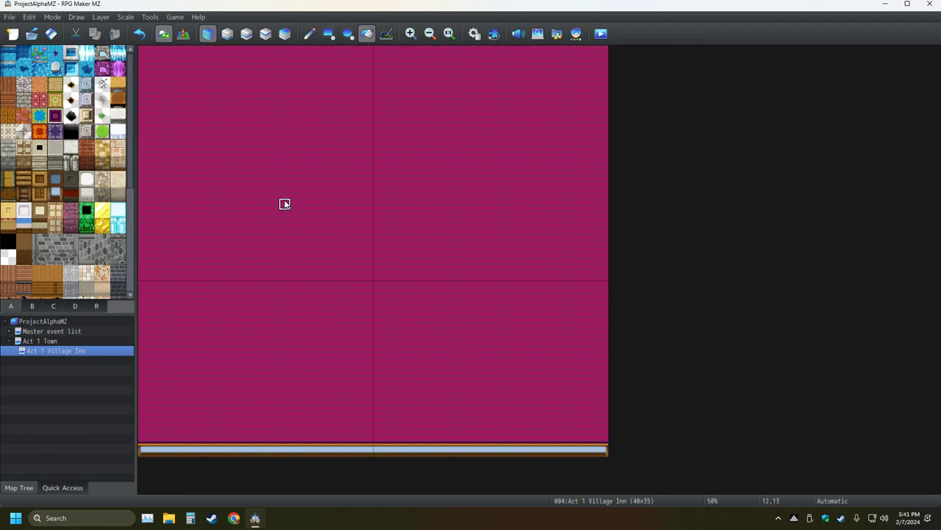
{"action": "left_click", "coordinate": [138, 33]}
{"action": "left_click", "coordinate": [56, 131]}
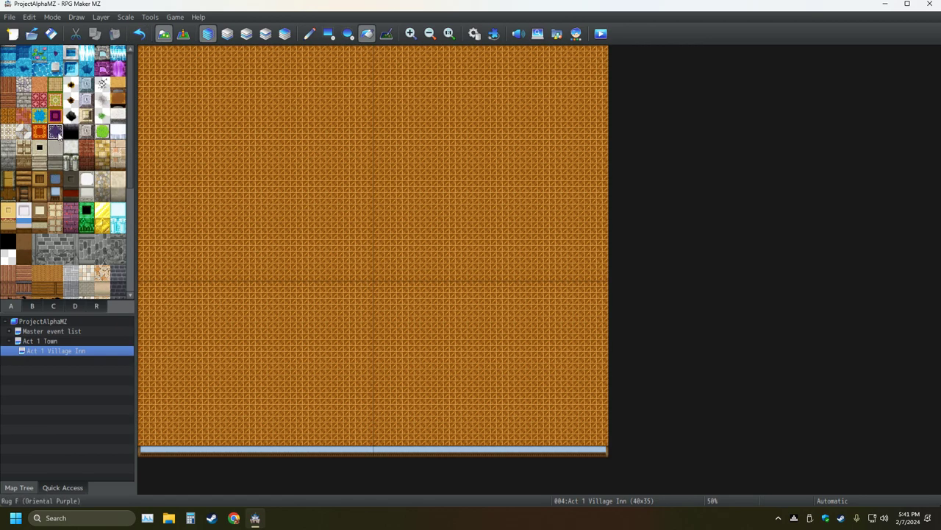
{"action": "left_click", "coordinate": [262, 204]}
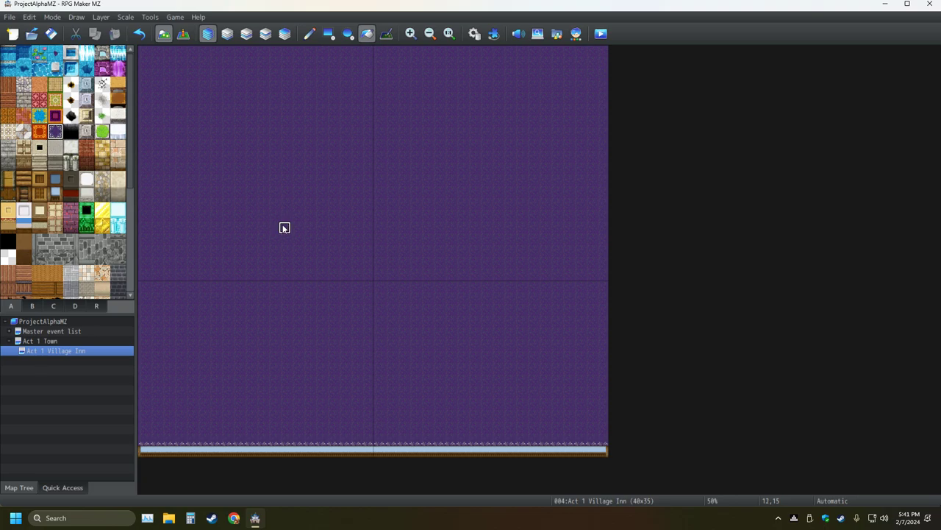
{"action": "left_click", "coordinate": [138, 33]}
Try flood-filling the lattice floor with the tan straw-mat tile and with the red-orange brick tile, undoing each fill
{"action": "left_click", "coordinate": [55, 83]}
{"action": "left_click", "coordinate": [214, 134]}
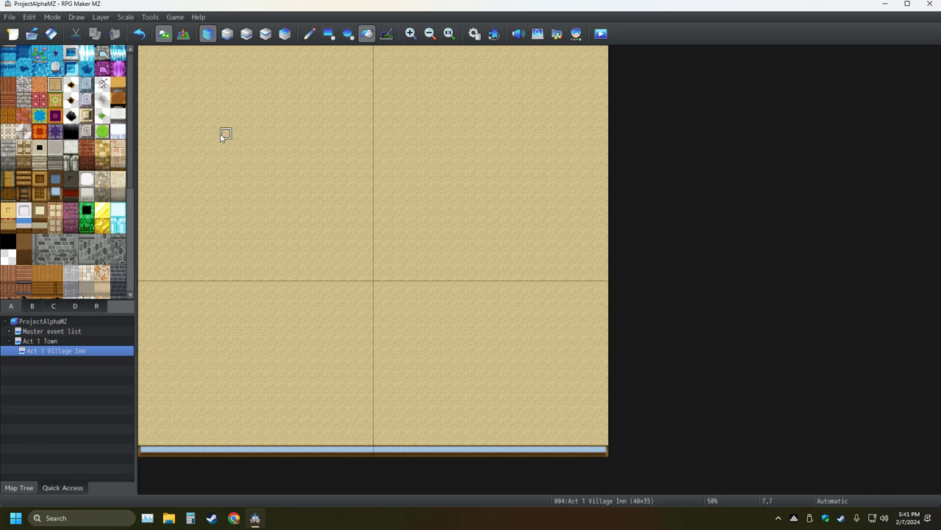
{"action": "left_click", "coordinate": [139, 33]}
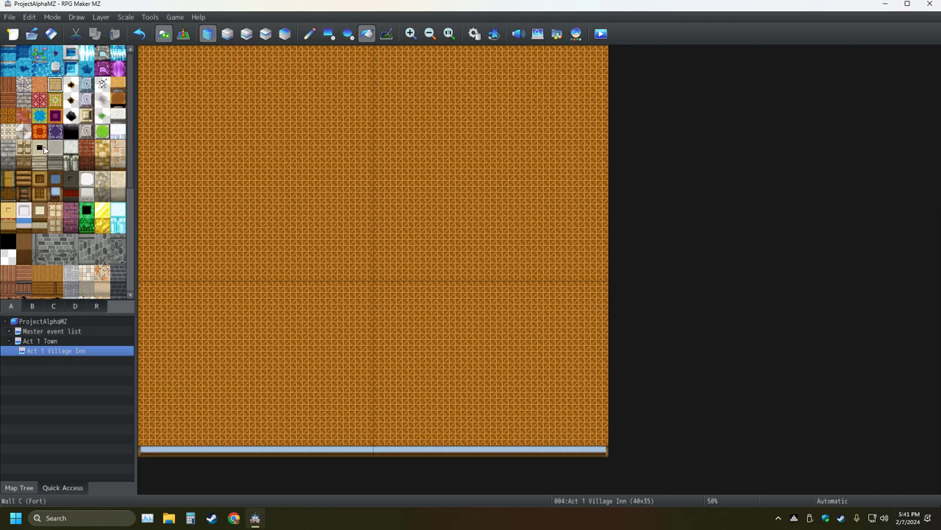
{"action": "left_click", "coordinate": [24, 116]}
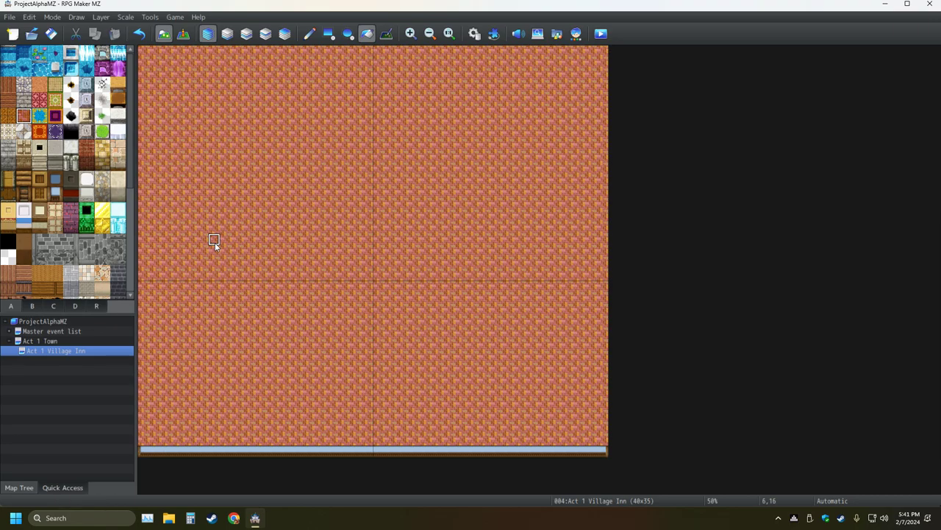
{"action": "left_click", "coordinate": [139, 33]}
Try flood-filling the floor with the small beige patterned tile and with the round grey cobblestone tile, undoing each fill
{"action": "left_click", "coordinate": [8, 130]}
{"action": "left_click", "coordinate": [267, 141]}
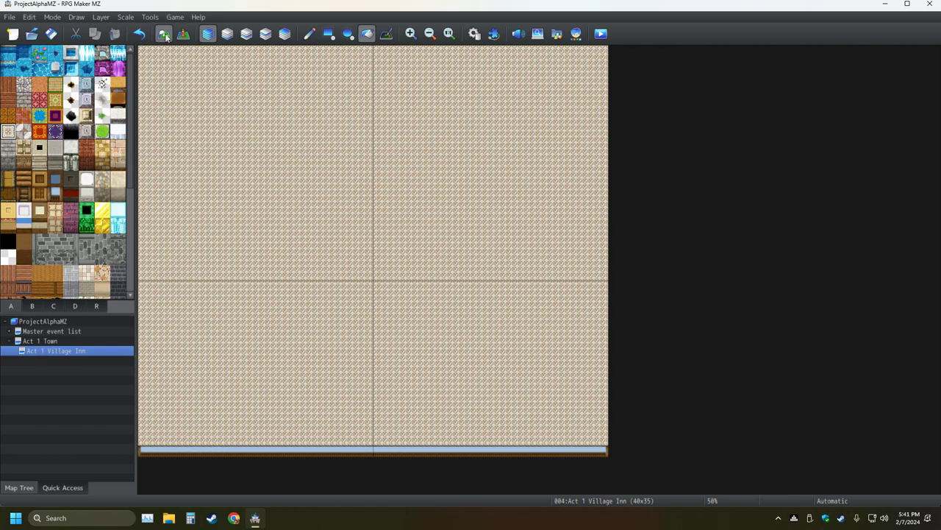
{"action": "left_click", "coordinate": [139, 33]}
{"action": "left_click", "coordinate": [24, 83]}
{"action": "left_click", "coordinate": [271, 178]}
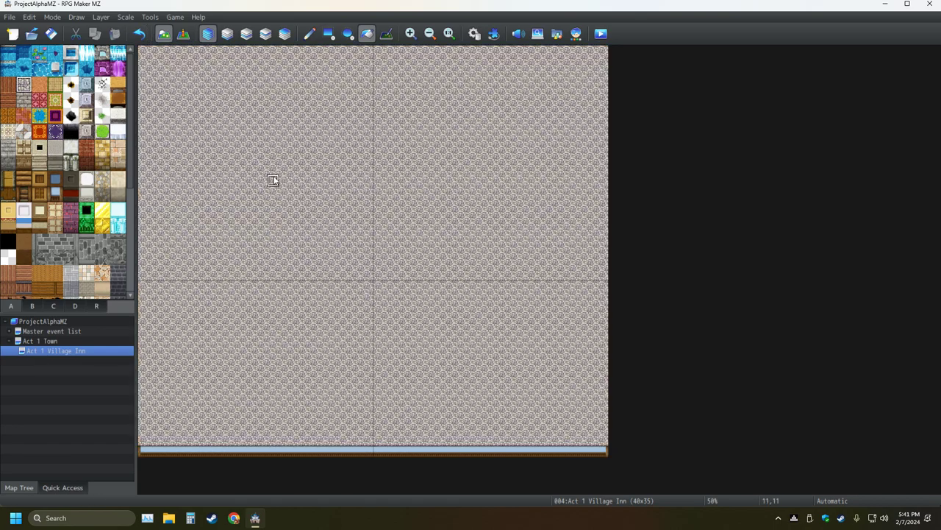
{"action": "left_click", "coordinate": [139, 33]}
Try flood-filling the floor with the cream cobblestone tile and with Cobblestones C, undoing each fill
{"action": "scroll", "coordinate": [50, 285], "scroll_direction": "down", "scroll_amount": 1}
{"action": "scroll", "coordinate": [50, 285], "scroll_direction": "down", "scroll_amount": 1}
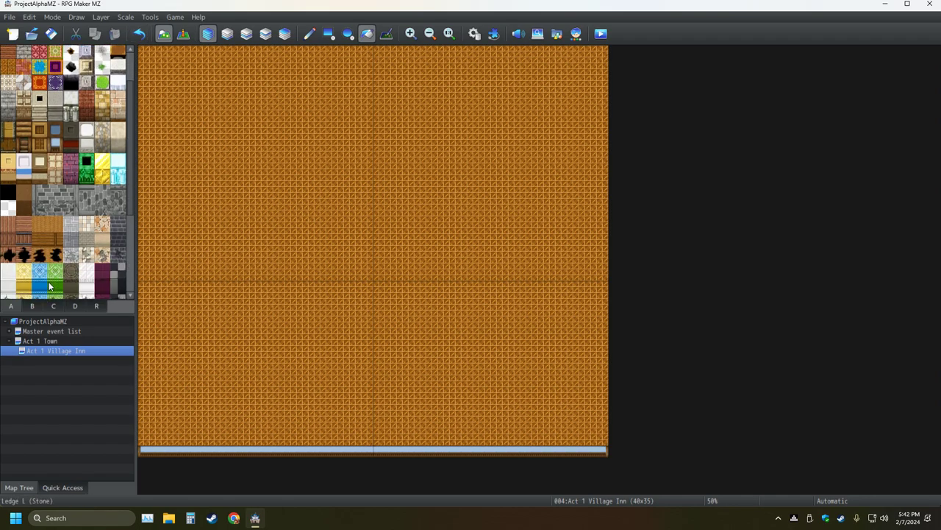
{"action": "left_click", "coordinate": [86, 224]}
{"action": "left_click", "coordinate": [221, 227]}
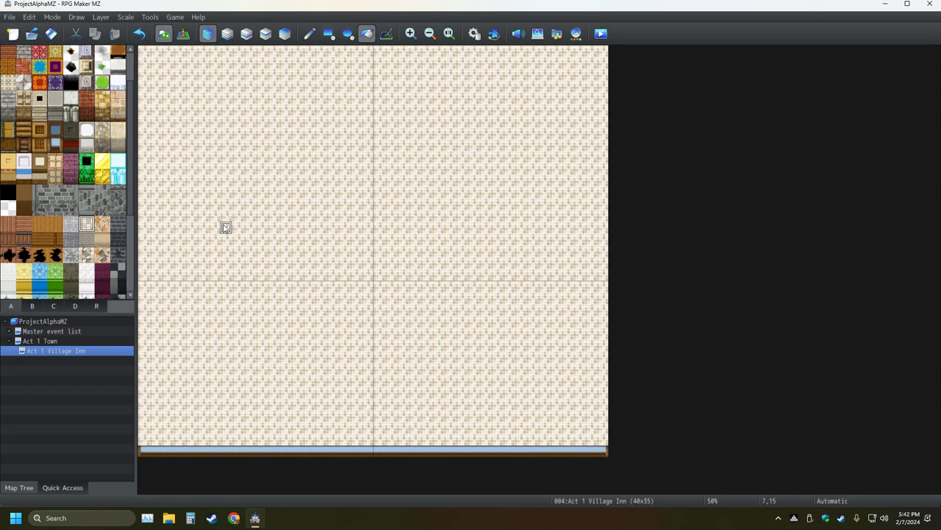
{"action": "left_click", "coordinate": [139, 34]}
{"action": "left_click", "coordinate": [102, 225]}
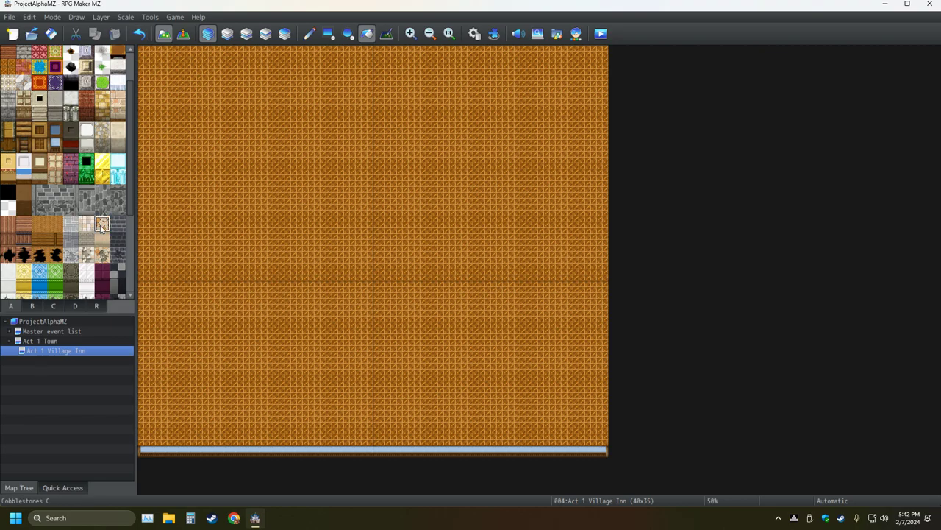
{"action": "left_click", "coordinate": [284, 229]}
{"action": "left_click", "coordinate": [139, 33]}
Try flood-filling the floor with the light grey stone paving tile, undoing the fills
{"action": "left_click", "coordinate": [70, 224]}
{"action": "left_click", "coordinate": [191, 231]}
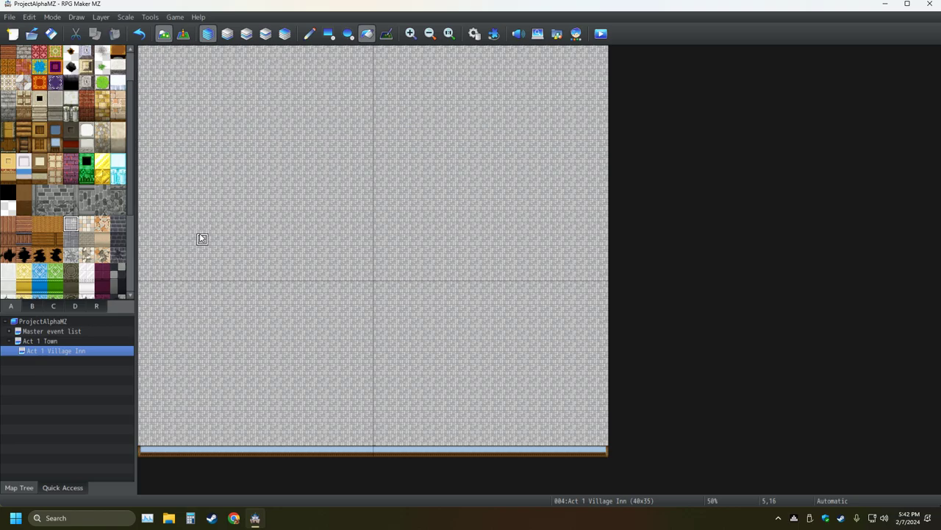
{"action": "left_click", "coordinate": [136, 33]}
{"action": "left_click", "coordinate": [261, 192]}
{"action": "key", "text": "ctrl+z"}
Try flood-filling the floor with the light blue patterned tile, then undo everything back to a blank map, including the wall row and lattice floor
{"action": "left_click", "coordinate": [39, 271]}
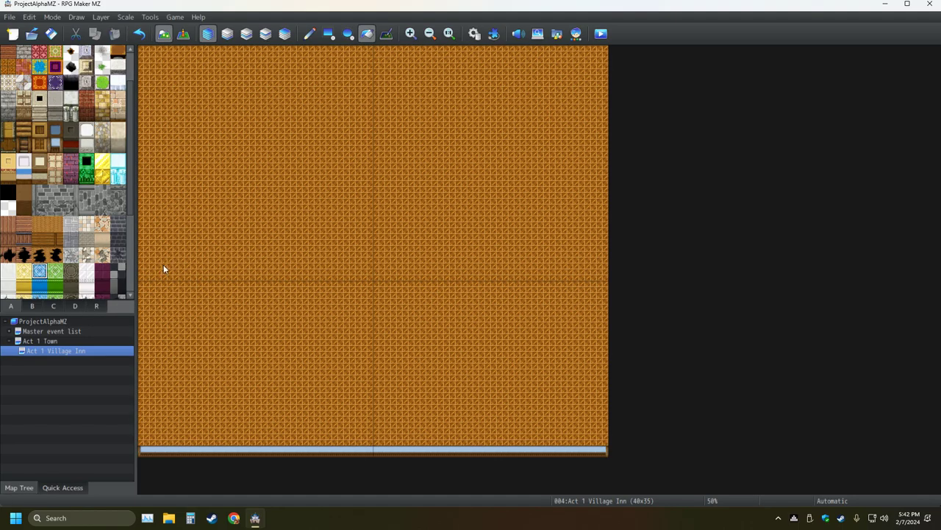
{"action": "left_click", "coordinate": [272, 240]}
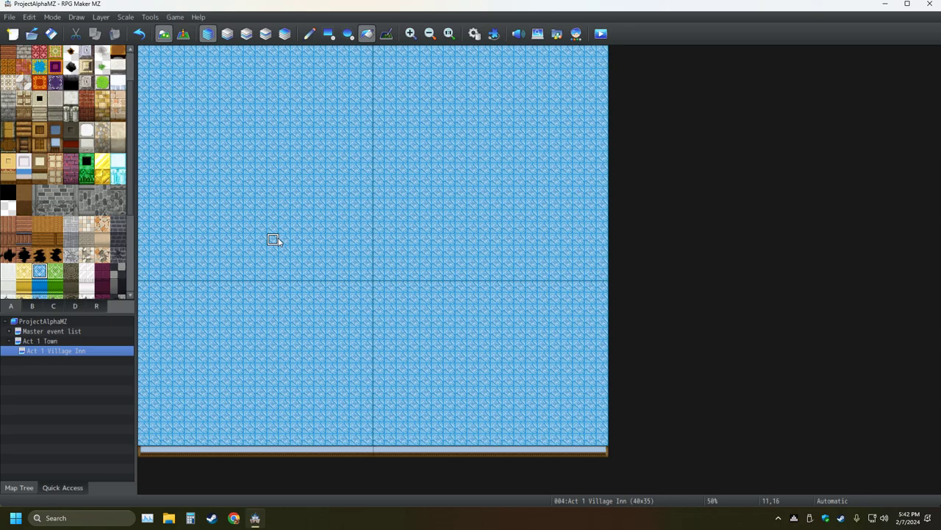
{"action": "left_click", "coordinate": [140, 35]}
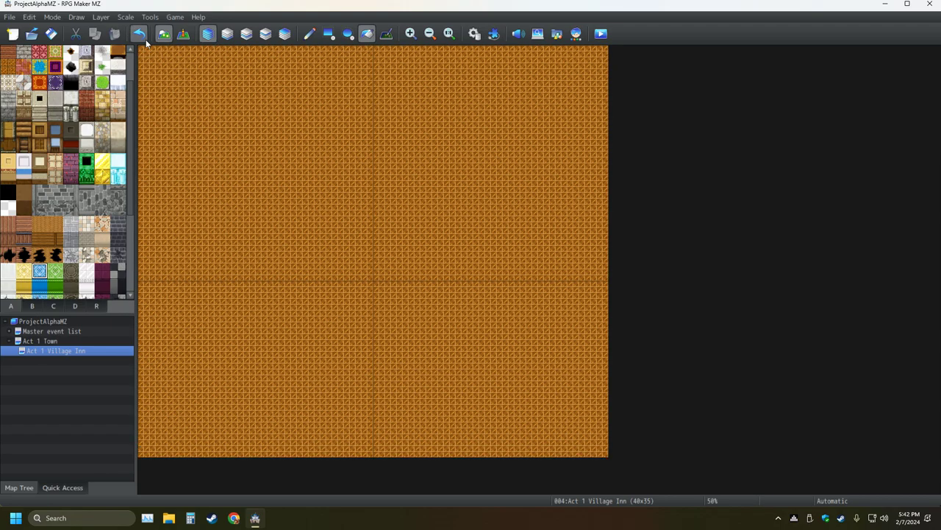
{"action": "left_click", "coordinate": [145, 42]}
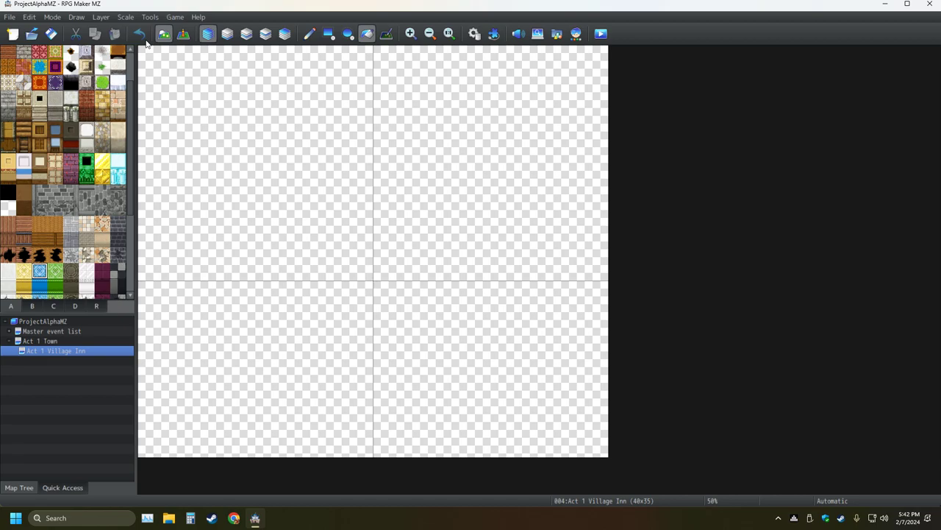
Draw a one-tile-high row of the brown wooden wall tile across the full width of the map's bottom edge
{"action": "left_click", "coordinate": [39, 145]}
{"action": "left_click", "coordinate": [157, 449]}
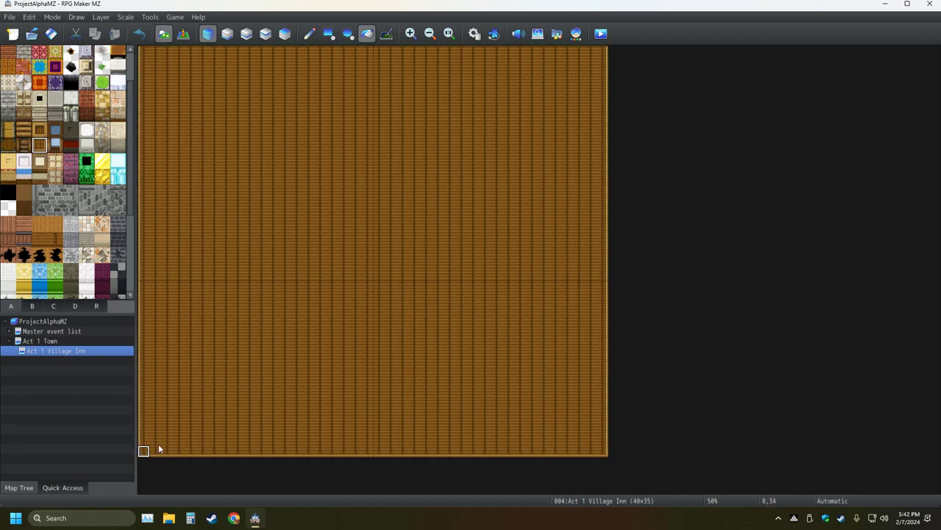
{"action": "left_click", "coordinate": [146, 40]}
{"action": "left_click", "coordinate": [309, 35]}
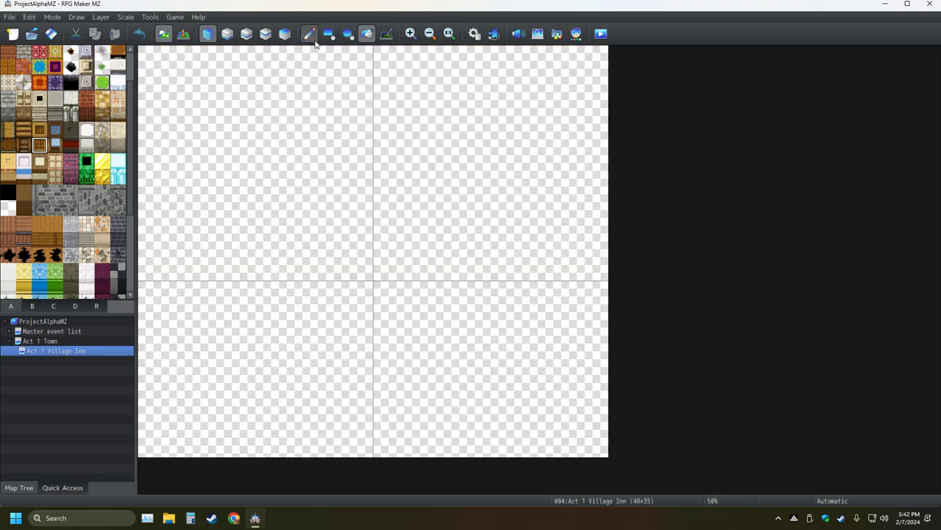
{"action": "left_click", "coordinate": [329, 34]}
{"action": "left_click_drag", "start_coordinate": [143, 450], "coordinate": [588, 453]}
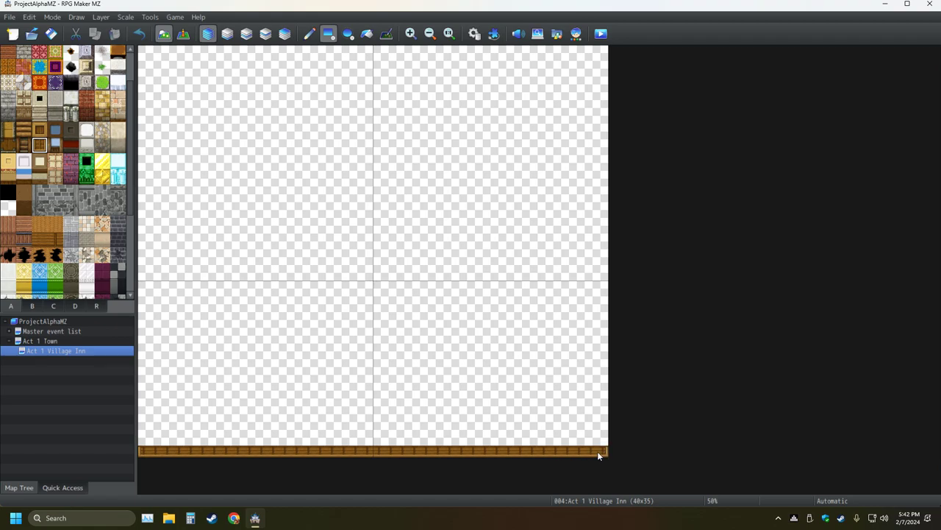
Try flood-filling the blank area above the wall row with the light brown vertical-plank floor tile, then undo it
{"action": "left_click", "coordinate": [367, 34]}
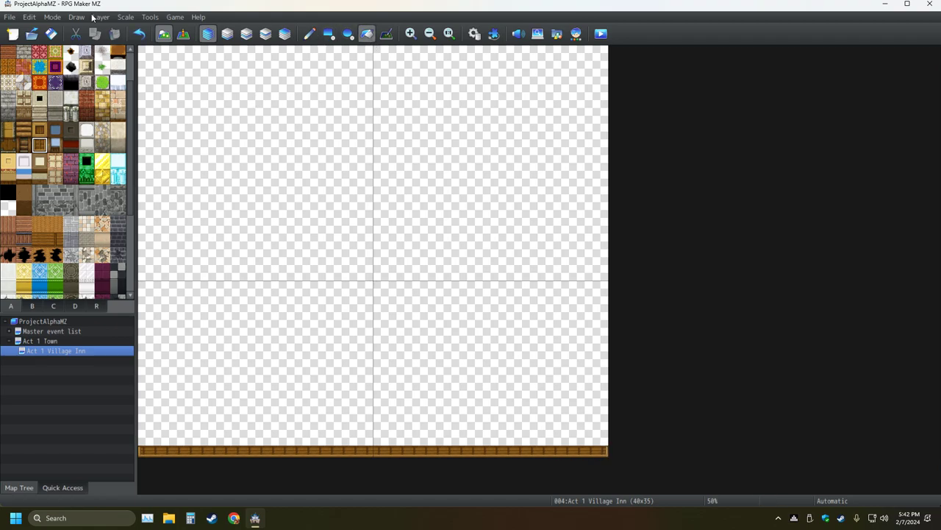
{"action": "left_click", "coordinate": [49, 342]}
{"action": "left_click", "coordinate": [51, 350]}
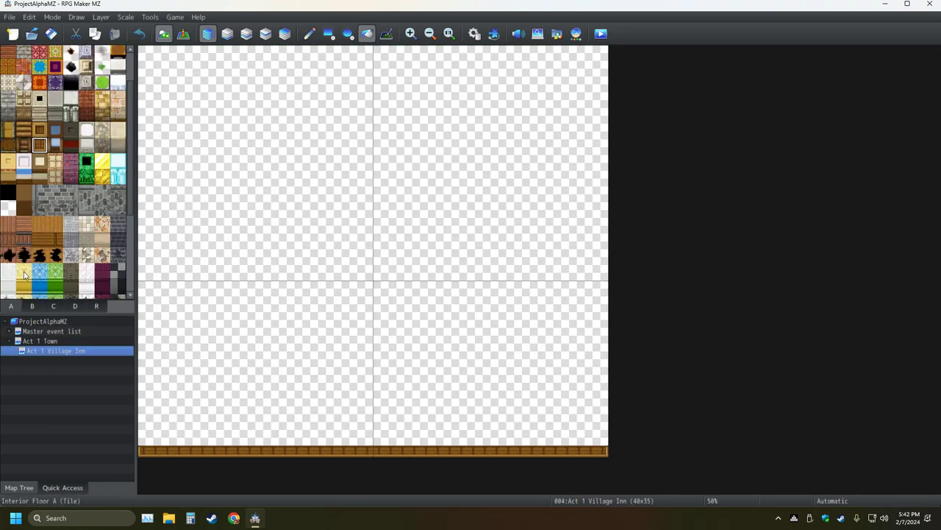
{"action": "left_click", "coordinate": [8, 223]}
{"action": "left_click", "coordinate": [302, 284]}
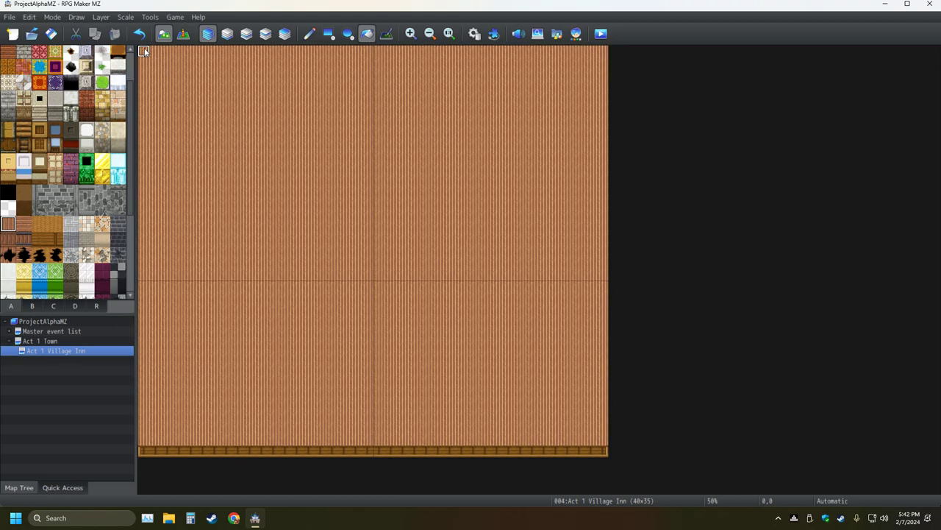
{"action": "left_click", "coordinate": [139, 33]}
Try flood-filling the area above the wall row with the light brown vertical planks and then with the red brick tile
{"action": "scroll", "coordinate": [7, 80], "scroll_direction": "up", "scroll_amount": 1}
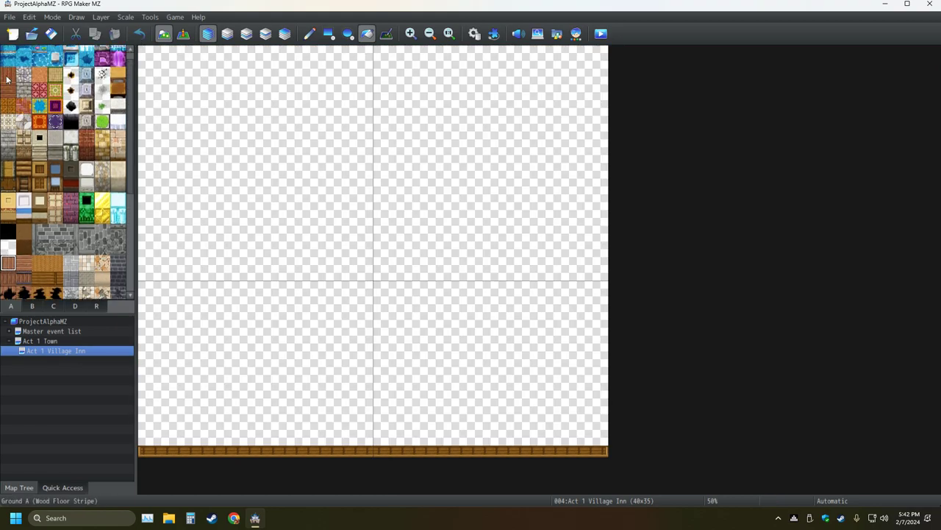
{"action": "left_click", "coordinate": [235, 217]}
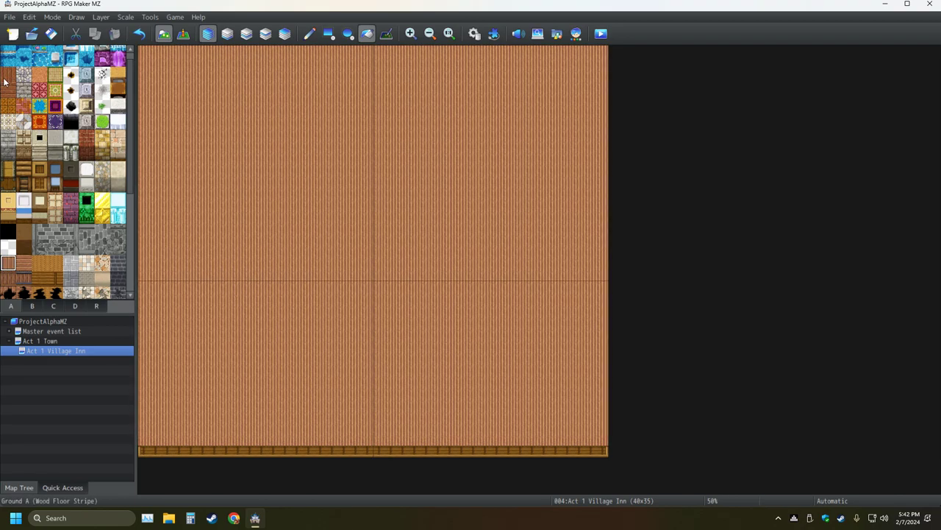
{"action": "left_click", "coordinate": [86, 137]}
{"action": "left_click", "coordinate": [284, 169]}
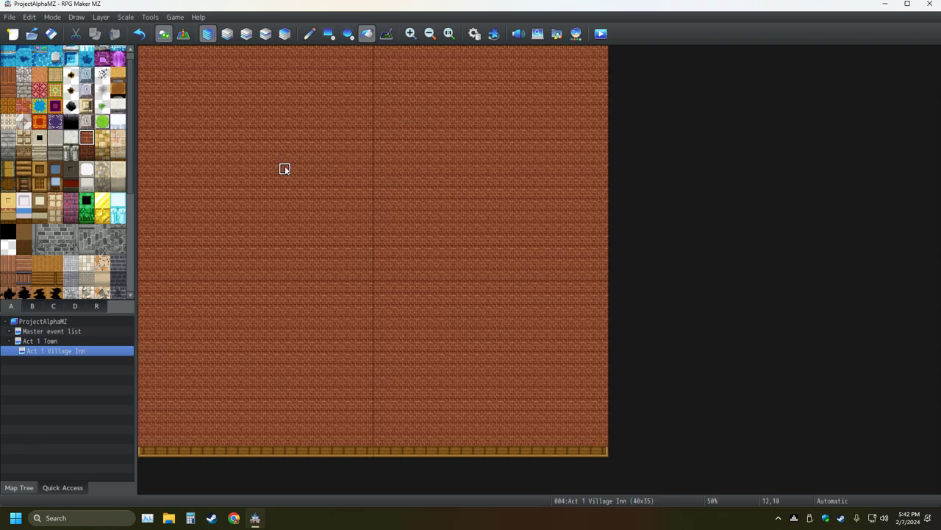
Compare Ground A (Wood Floor Stripe) with the lighter vertical-plank floor by flood-filling the area with each in turn
{"action": "left_click", "coordinate": [8, 75]}
{"action": "left_click", "coordinate": [212, 183]}
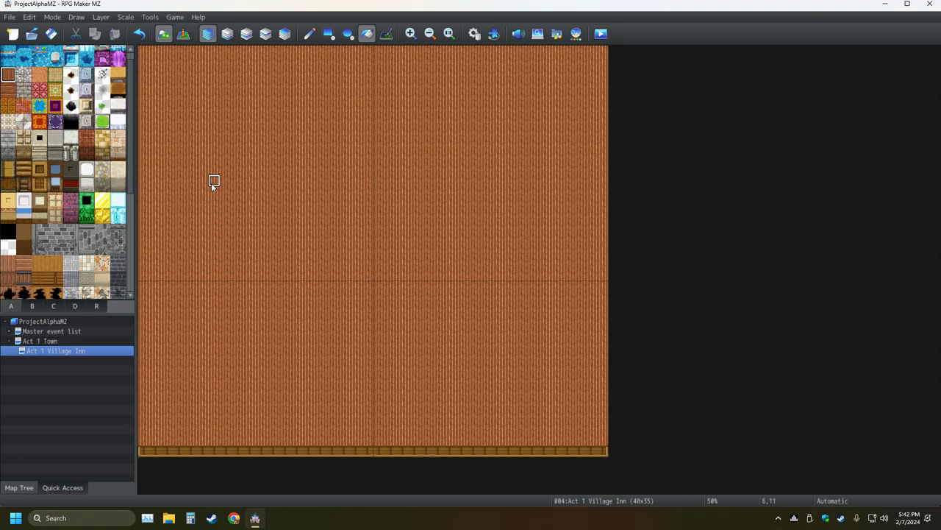
{"action": "left_click", "coordinate": [8, 263]}
{"action": "left_click", "coordinate": [272, 264]}
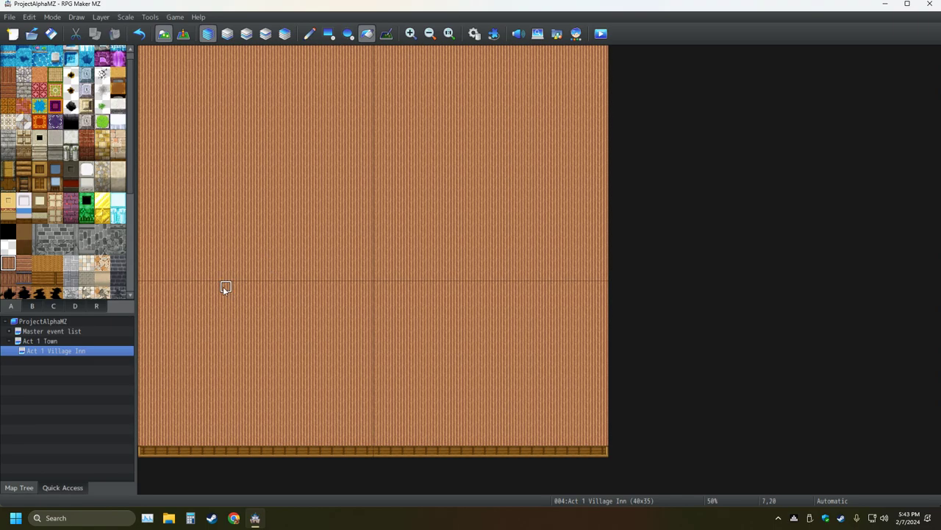
Try flood-filling the area with the lighter horizontal-plank floor tile and then with the darker reddish horizontal-plank ground tile
{"action": "left_click", "coordinate": [21, 267]}
{"action": "left_click", "coordinate": [190, 265]}
{"action": "left_click", "coordinate": [8, 91]}
{"action": "left_click", "coordinate": [213, 192]}
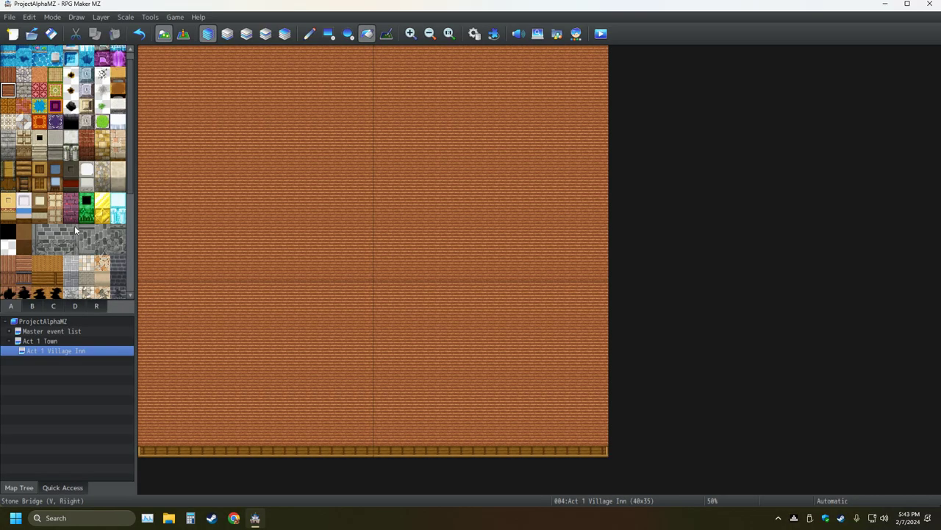
Undo all the trial floor fills back to the blank area above the bottom wall row
{"action": "left_click", "coordinate": [138, 33]}
{"action": "left_click", "coordinate": [138, 34]}
{"action": "left_click", "coordinate": [138, 33]}
{"action": "left_click", "coordinate": [138, 34]}
{"action": "left_click", "coordinate": [138, 34]}
{"action": "left_click", "coordinate": [139, 34]}
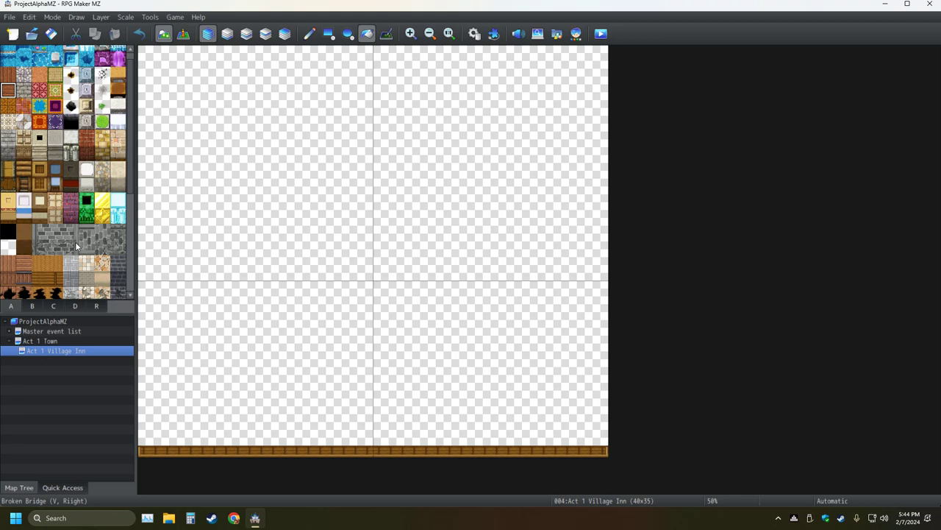
Try flood-filling the blank area with the orange-bordered red rug and with the red patterned carpet, undoing each fill
{"action": "left_click", "coordinate": [39, 121]}
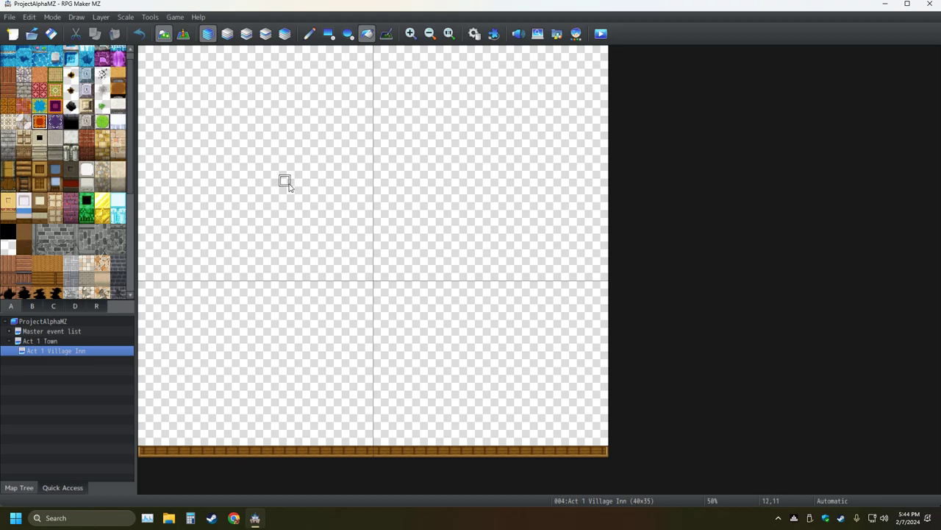
{"action": "left_click", "coordinate": [332, 228]}
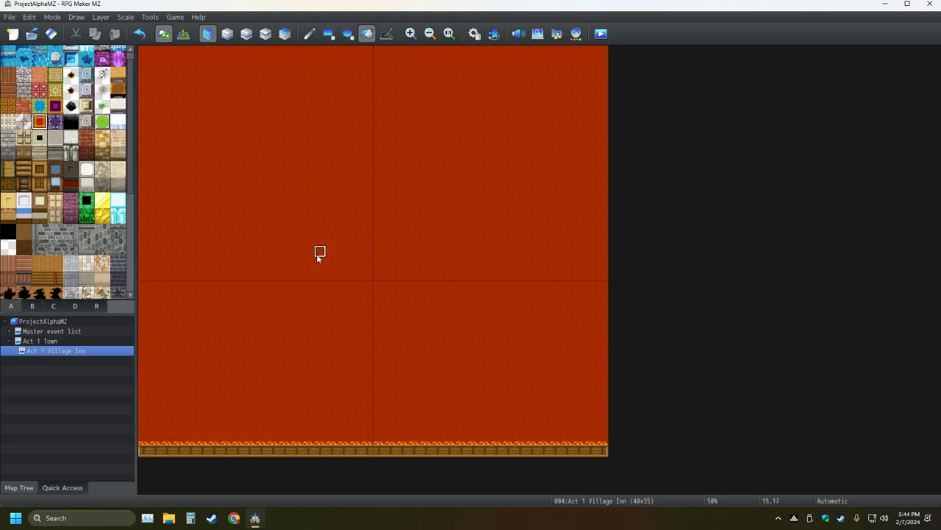
{"action": "left_click", "coordinate": [139, 33]}
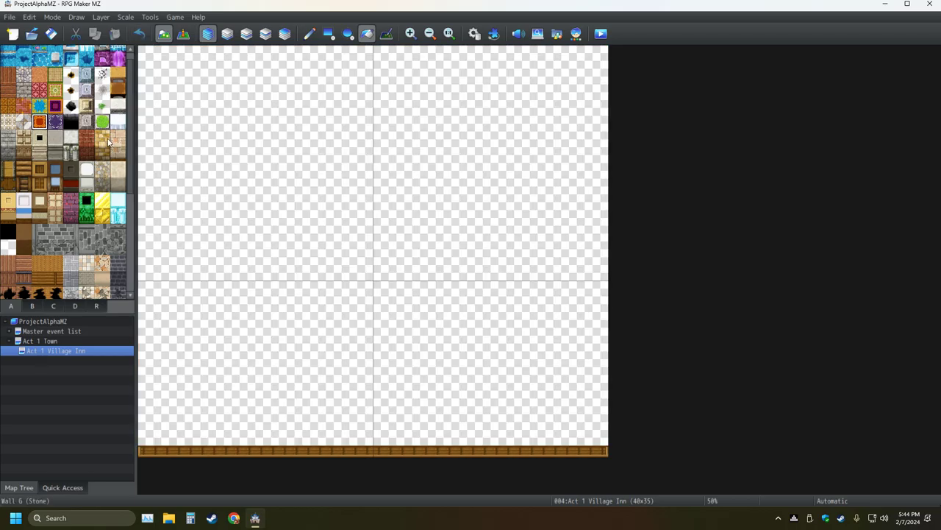
{"action": "left_click", "coordinate": [43, 93]}
{"action": "left_click", "coordinate": [216, 158]}
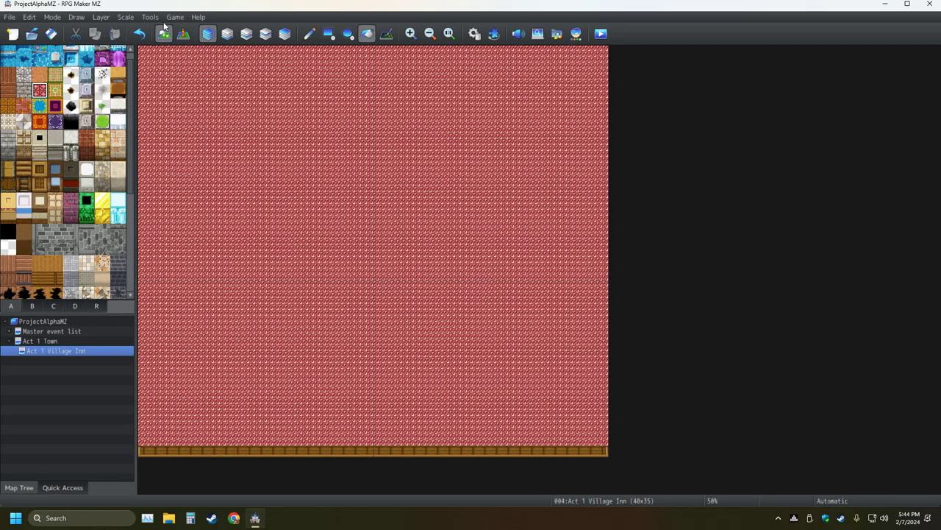
{"action": "left_click", "coordinate": [140, 33]}
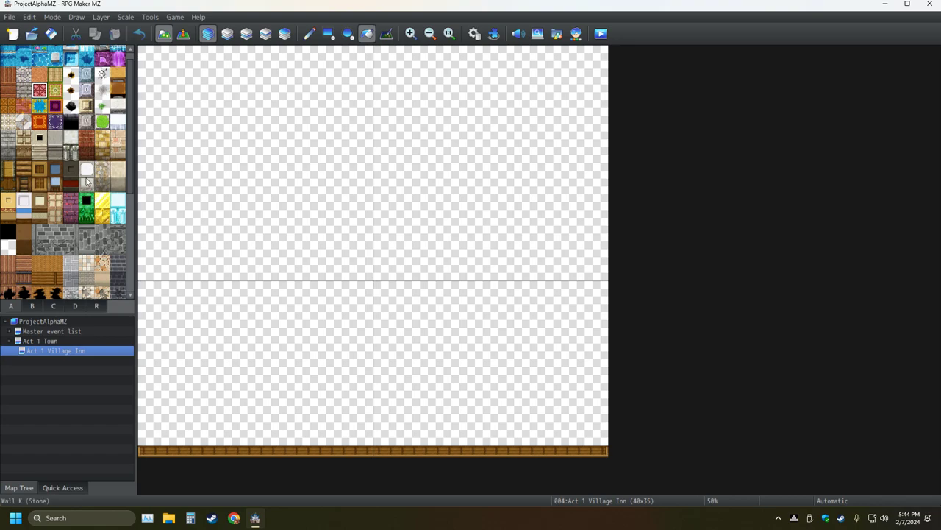
{"action": "scroll", "coordinate": [73, 206], "scroll_direction": "down", "scroll_amount": 5}
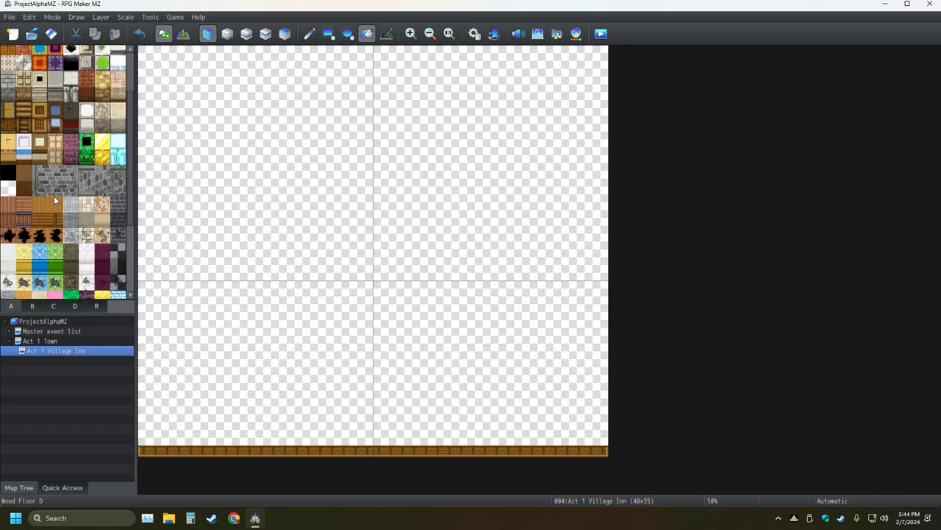
Try flood-filling the blank area with the pink floor tile and undo the fill
{"action": "scroll", "coordinate": [73, 223], "scroll_direction": "down", "scroll_amount": 1}
{"action": "left_click", "coordinate": [55, 230]}
{"action": "left_click", "coordinate": [203, 227]}
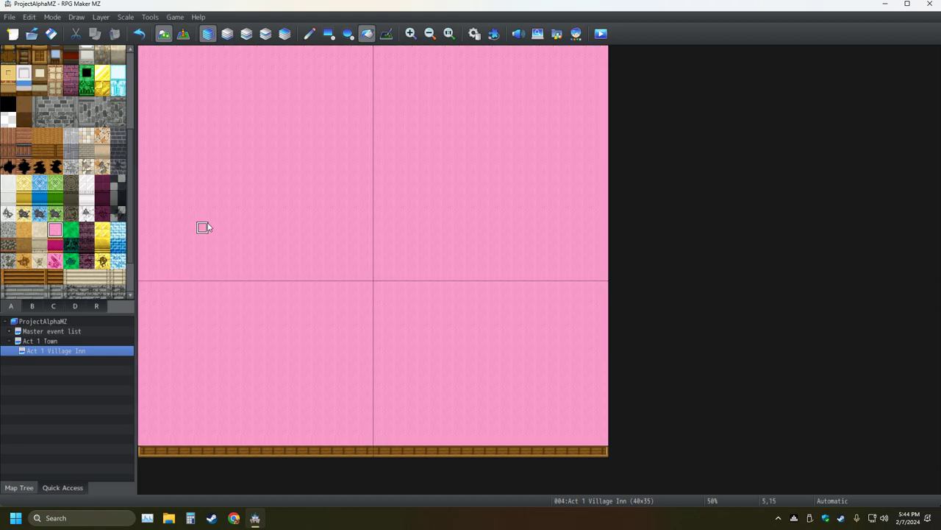
{"action": "left_click", "coordinate": [139, 34]}
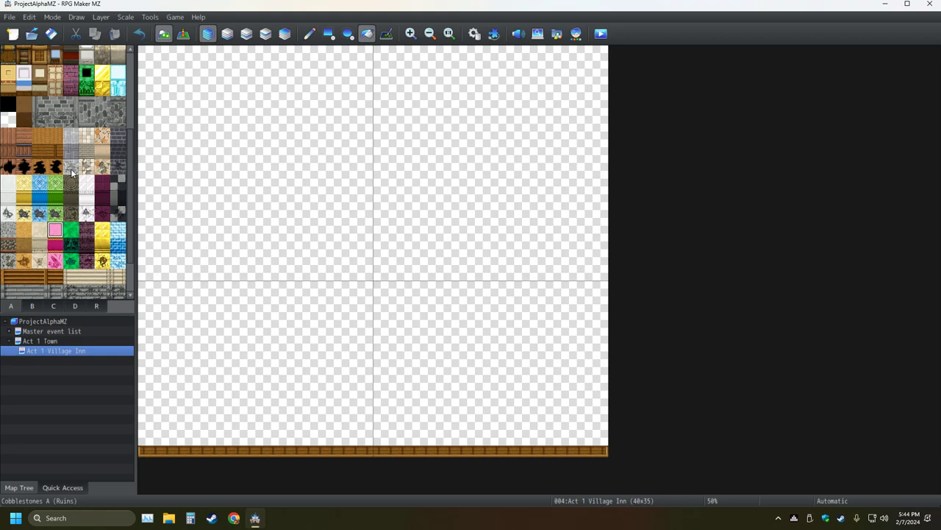
Frame the map's blank area with the blue wall-top tile, two tiles thick along the upper edge and one elsewhere
{"action": "scroll", "coordinate": [74, 168], "scroll_direction": "up", "scroll_amount": 3}
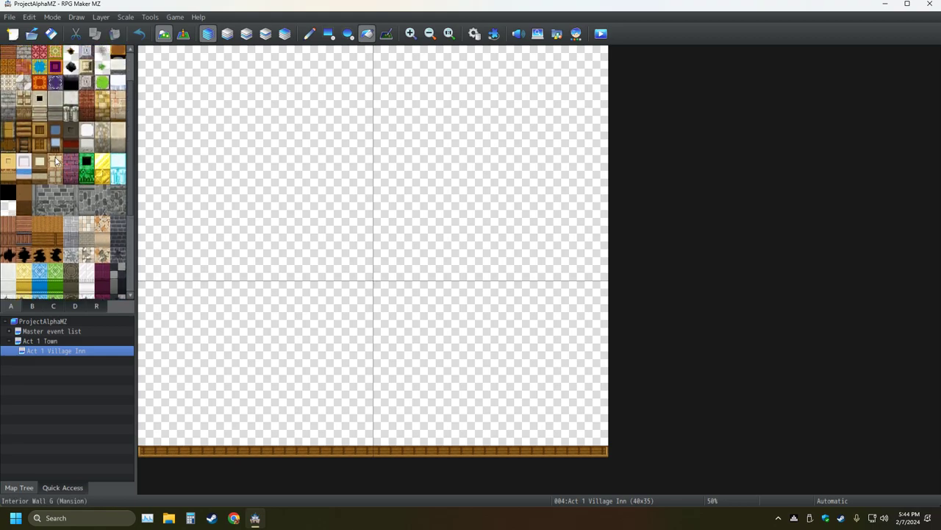
{"action": "left_click", "coordinate": [55, 130]}
{"action": "left_click", "coordinate": [147, 441]}
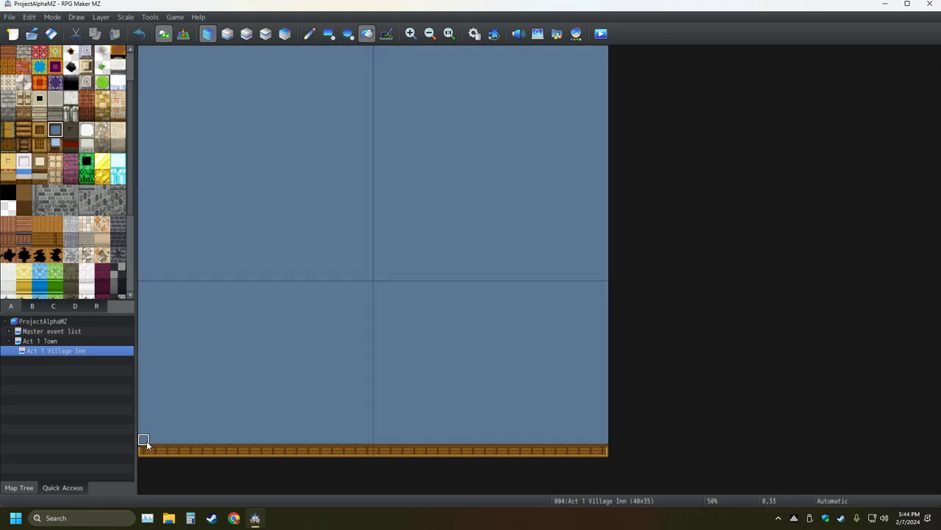
{"action": "key", "text": "ctrl+z"}
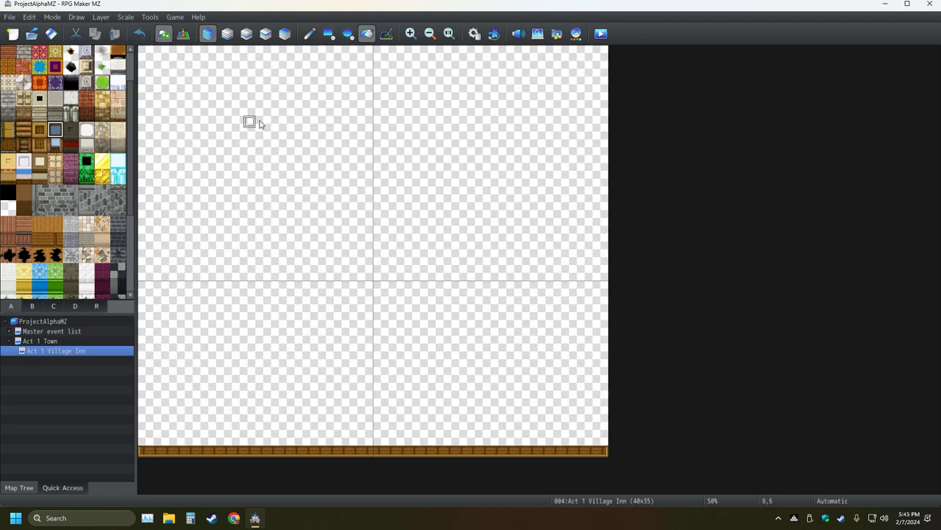
{"action": "left_click", "coordinate": [329, 33]}
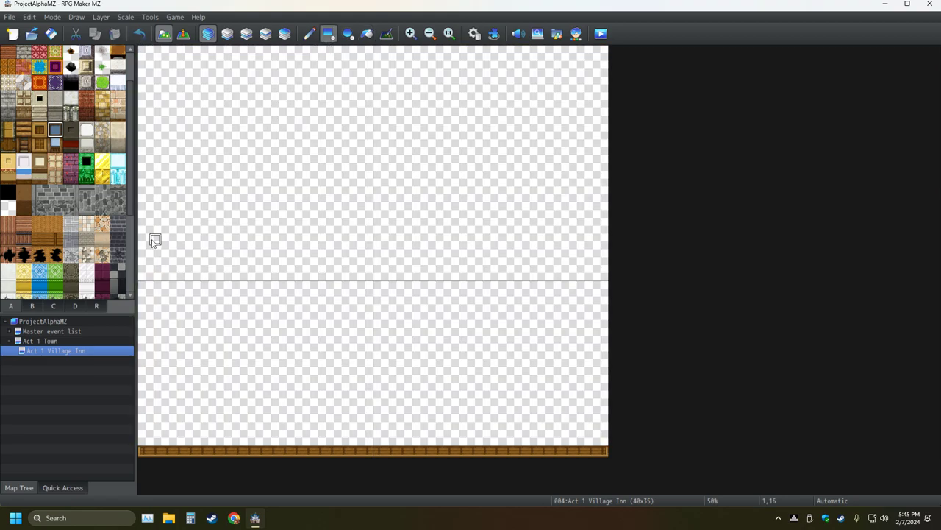
{"action": "mouse_move", "coordinate": [143, 48]}
{"action": "left_mouse_down"}
{"action": "mouse_move", "coordinate": [147, 449]}
{"action": "mouse_move", "coordinate": [211, 440]}
{"action": "mouse_move", "coordinate": [609, 442]}
{"action": "mouse_move", "coordinate": [582, 120]}
{"action": "mouse_move", "coordinate": [593, 39]}
{"action": "mouse_move", "coordinate": [604, 53]}
{"action": "left_mouse_up"}
{"action": "mouse_move", "coordinate": [593, 53]}
{"action": "left_mouse_down"}
{"action": "mouse_move", "coordinate": [288, 72]}
{"action": "mouse_move", "coordinate": [153, 65]}
{"action": "left_mouse_up"}
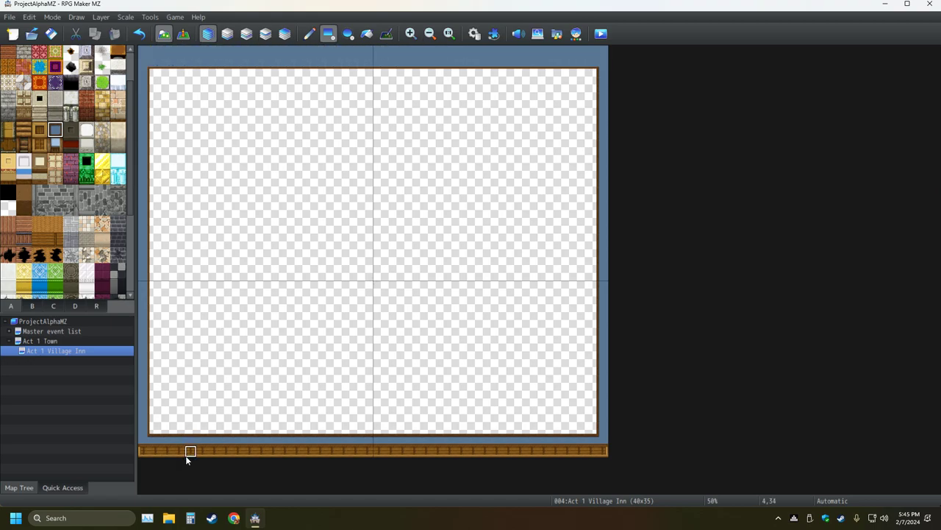
Make the bottom wooden wall two tiles high, move the blue wall top above it up one row, and save the project
{"action": "mouse_move", "coordinate": [153, 440]}
{"action": "left_mouse_down"}
{"action": "mouse_move", "coordinate": [605, 435]}
{"action": "mouse_move", "coordinate": [540, 426]}
{"action": "mouse_move", "coordinate": [314, 430]}
{"action": "left_mouse_up"}
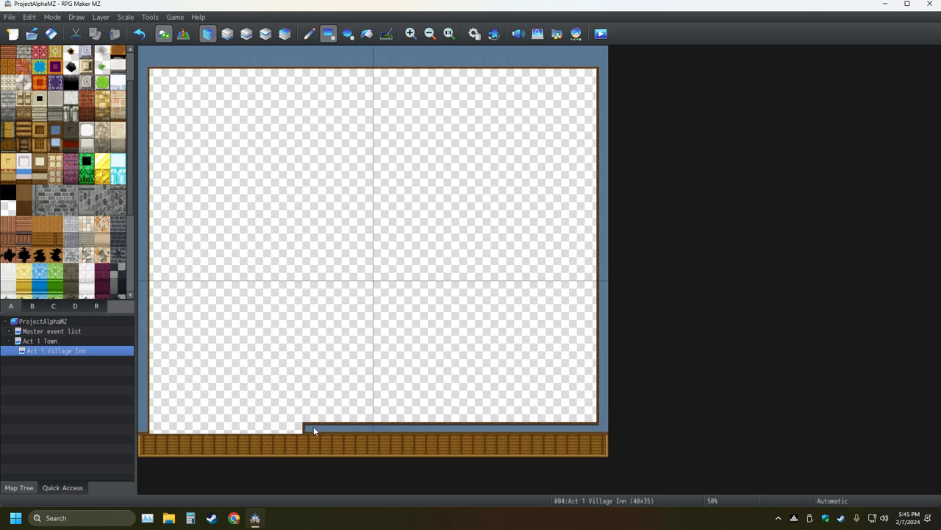
{"action": "left_click_drag", "start_coordinate": [166, 427], "coordinate": [156, 425]}
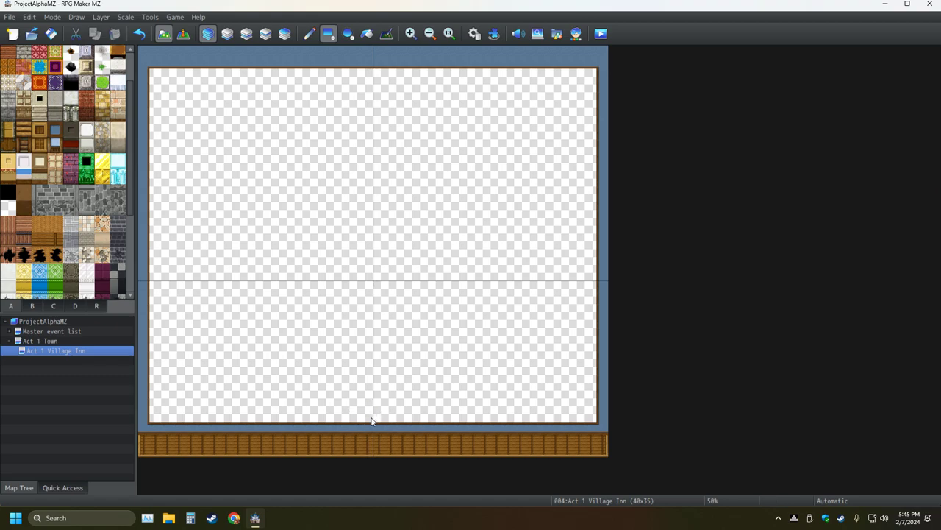
{"action": "left_click", "coordinate": [51, 33]}
Open a one-tile doorway in the bottom wall, flood-fill the room with the reddish vertical-plank floor, and save
{"action": "left_click", "coordinate": [367, 430]}
{"action": "scroll", "coordinate": [29, 96], "scroll_direction": "up", "scroll_amount": 3}
{"action": "left_click", "coordinate": [8, 74]}
{"action": "left_click", "coordinate": [366, 33]}
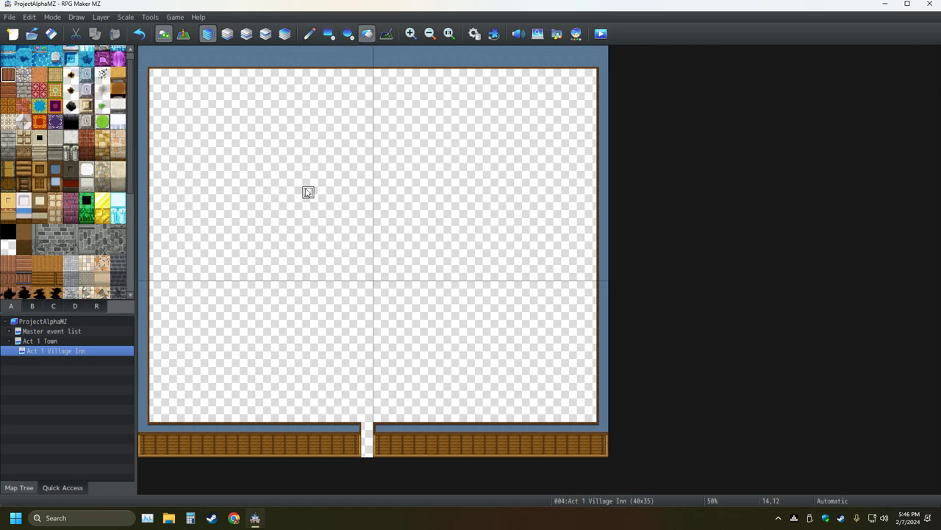
{"action": "left_click", "coordinate": [319, 207]}
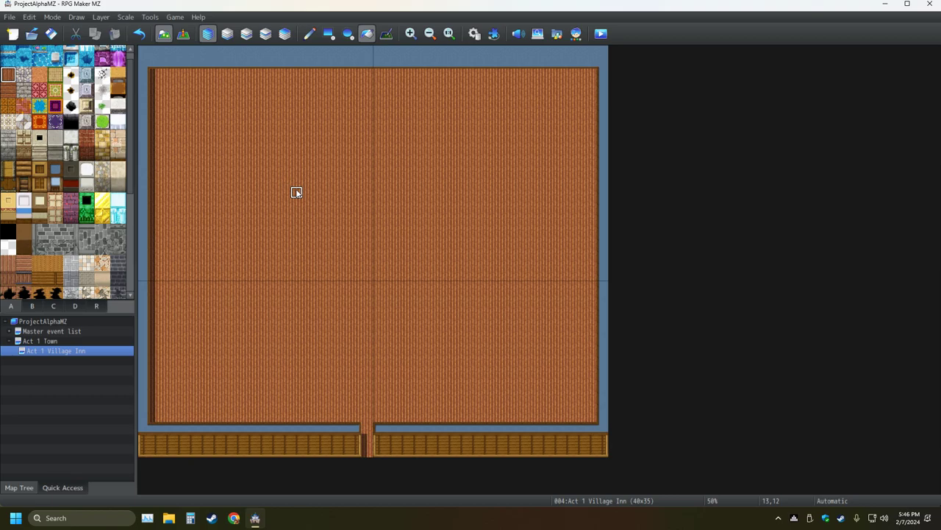
{"action": "left_click", "coordinate": [51, 33]}
Check the Act 1 Town map, then look through the inn's B, C and A tilesets for furniture, fittings and stairs
{"action": "left_click", "coordinate": [44, 341]}
{"action": "left_click", "coordinate": [59, 351]}
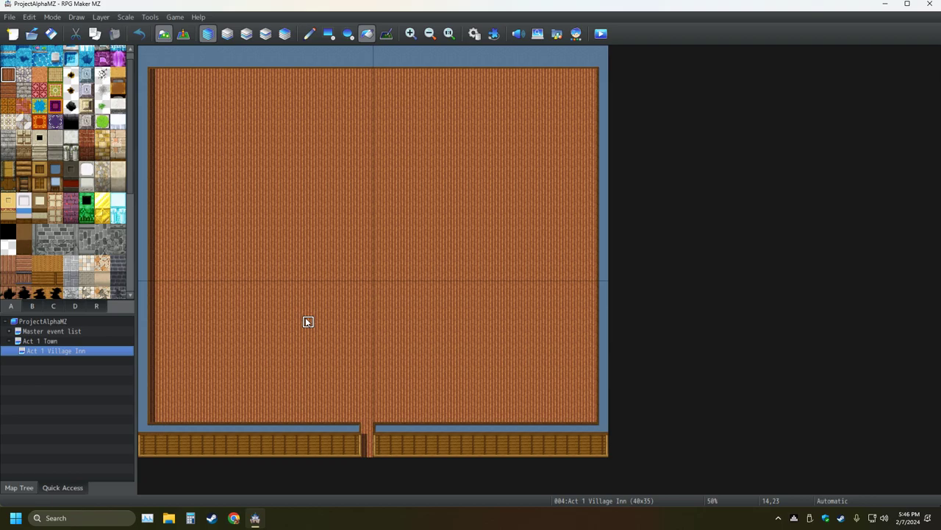
{"action": "left_click", "coordinate": [32, 305]}
{"action": "scroll", "coordinate": [90, 243], "scroll_direction": "down", "scroll_amount": 10}
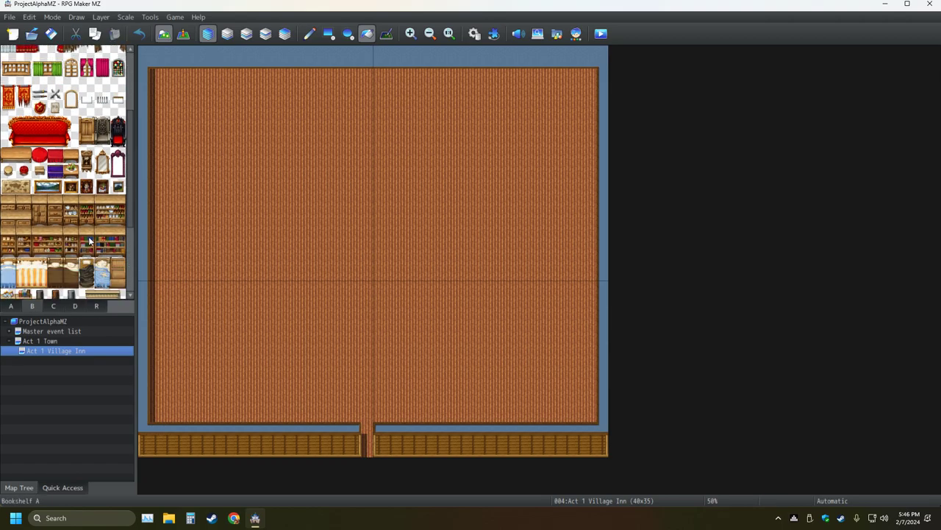
{"action": "left_click", "coordinate": [53, 305]}
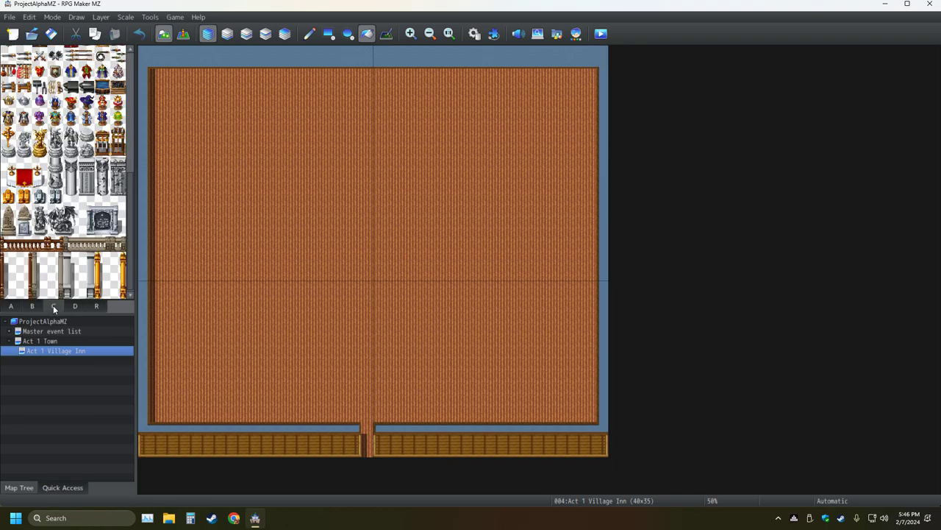
{"action": "scroll", "coordinate": [83, 264], "scroll_direction": "down", "scroll_amount": 3}
{"action": "scroll", "coordinate": [83, 265], "scroll_direction": "up", "scroll_amount": 5}
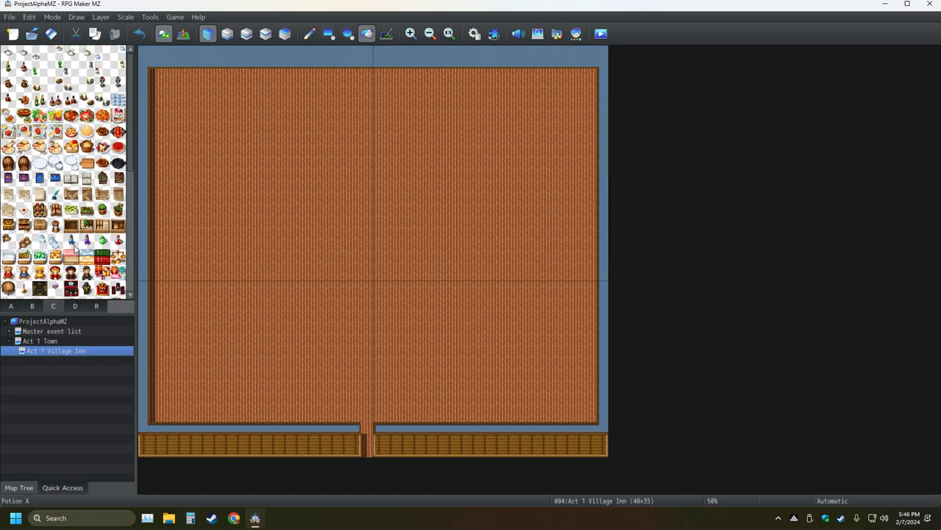
{"action": "left_click", "coordinate": [31, 305]}
{"action": "scroll", "coordinate": [74, 268], "scroll_direction": "up", "scroll_amount": 6}
{"action": "scroll", "coordinate": [74, 265], "scroll_direction": "up", "scroll_amount": 3}
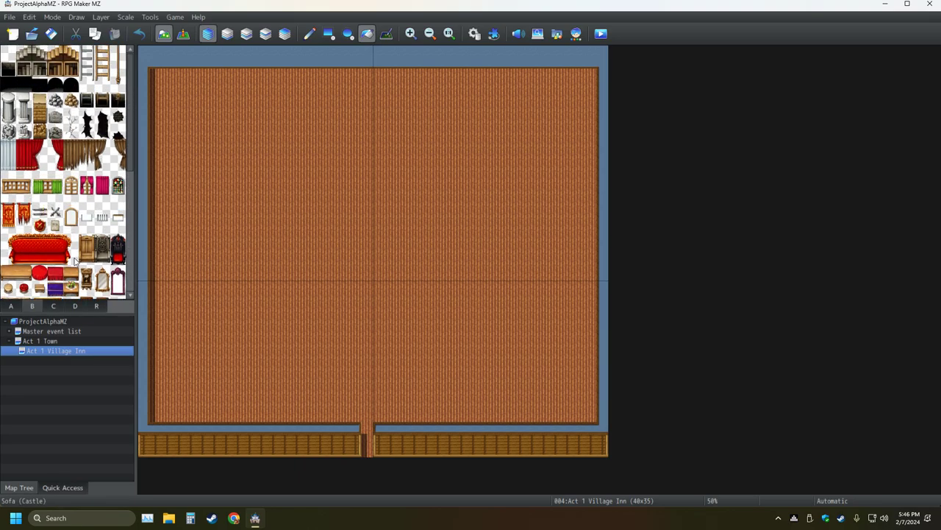
{"action": "left_click", "coordinate": [11, 305]}
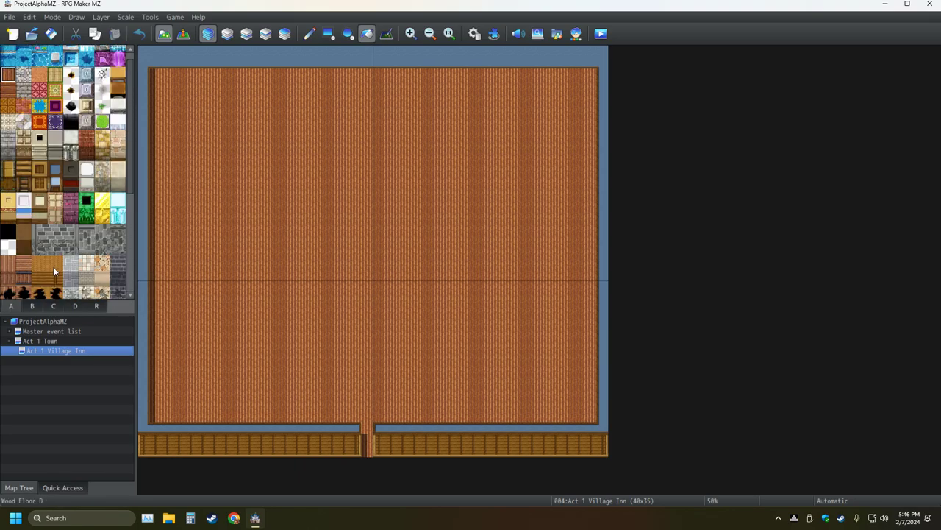
{"action": "scroll", "coordinate": [53, 267], "scroll_direction": "down", "scroll_amount": 10}
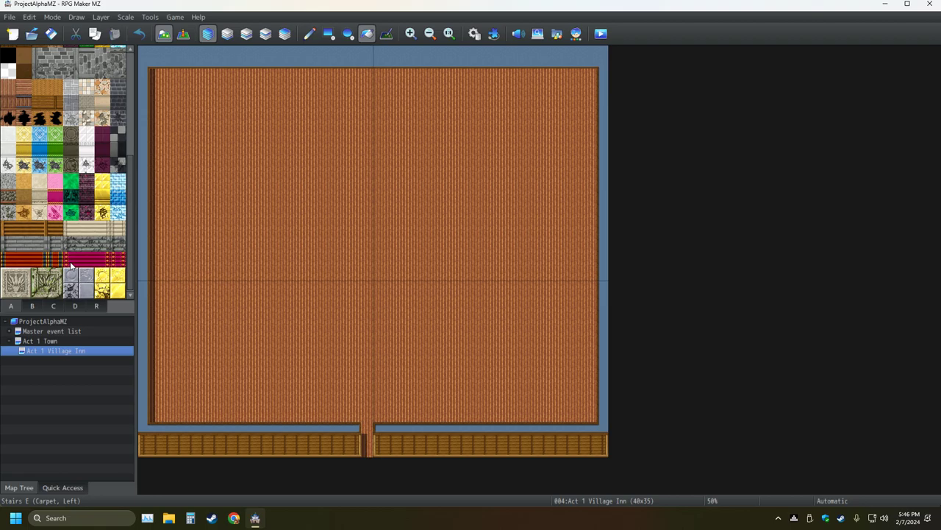
{"action": "scroll", "coordinate": [72, 266], "scroll_direction": "up", "scroll_amount": 1}
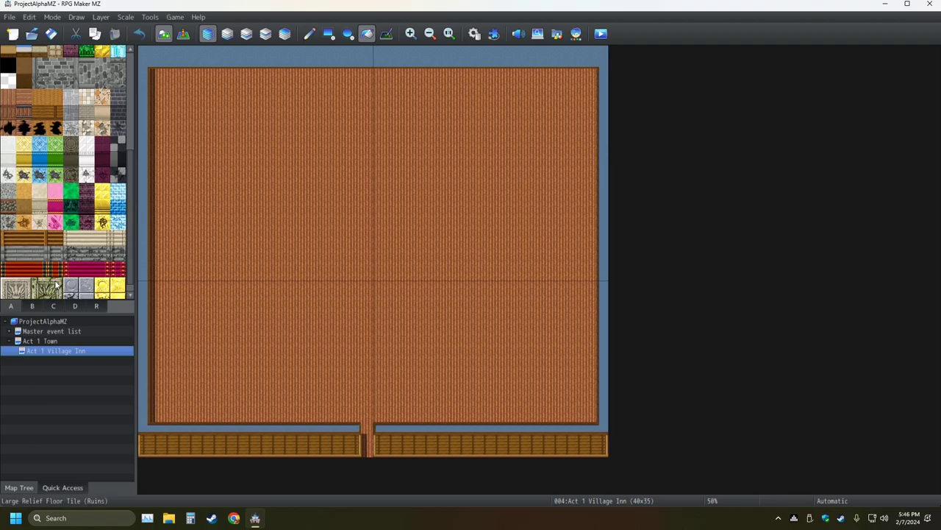
{"action": "scroll", "coordinate": [67, 279], "scroll_direction": "up", "scroll_amount": 10}
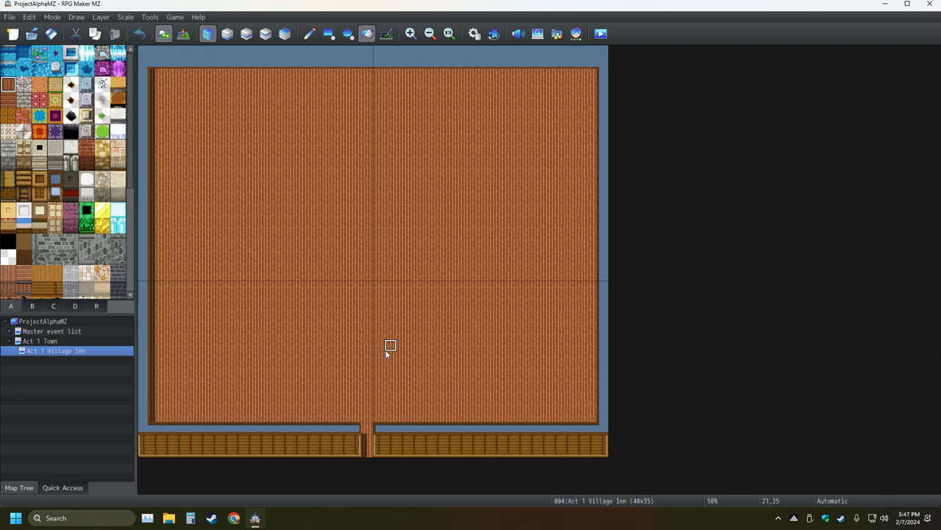
Set the Act 1 Village Inn map's width to 50 tiles
{"action": "right_click", "coordinate": [79, 350]}
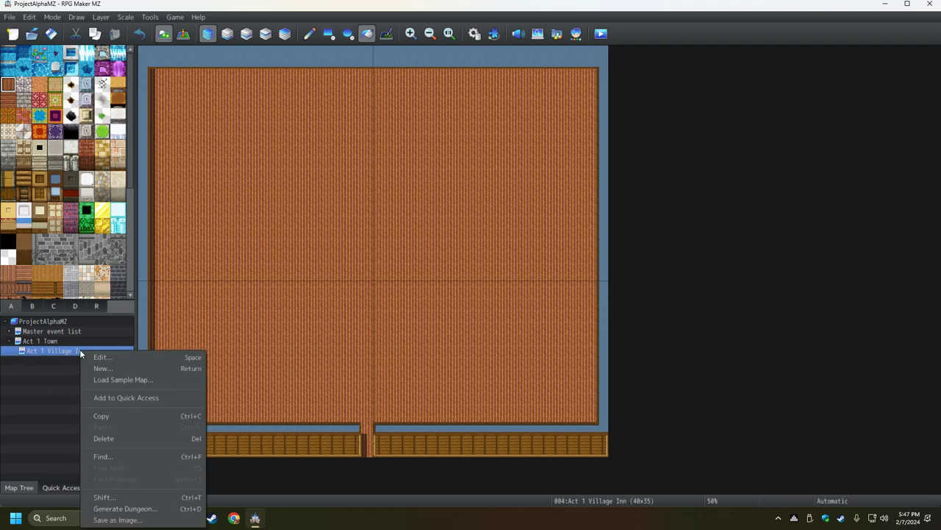
{"action": "left_click", "coordinate": [102, 360]}
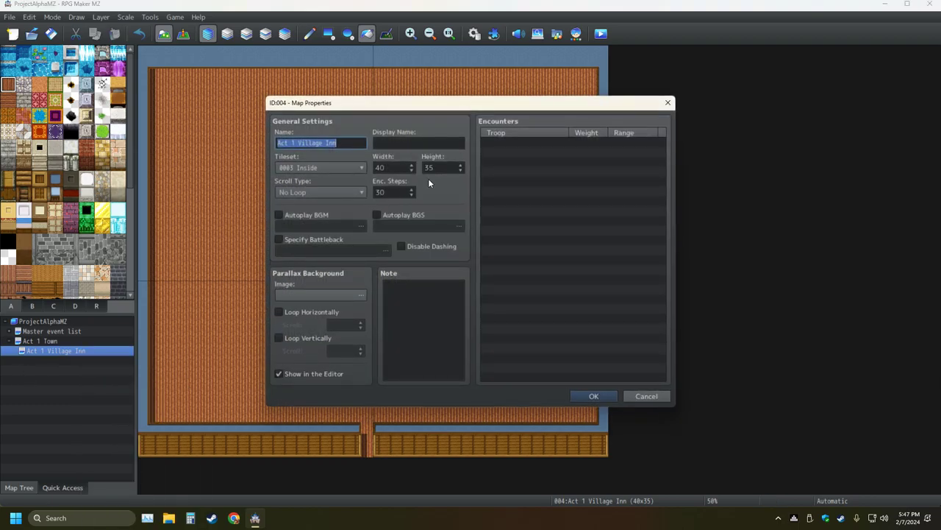
{"action": "double_click", "coordinate": [399, 169]}
{"action": "type", "text": "50"}
{"action": "key", "text": "Return"}
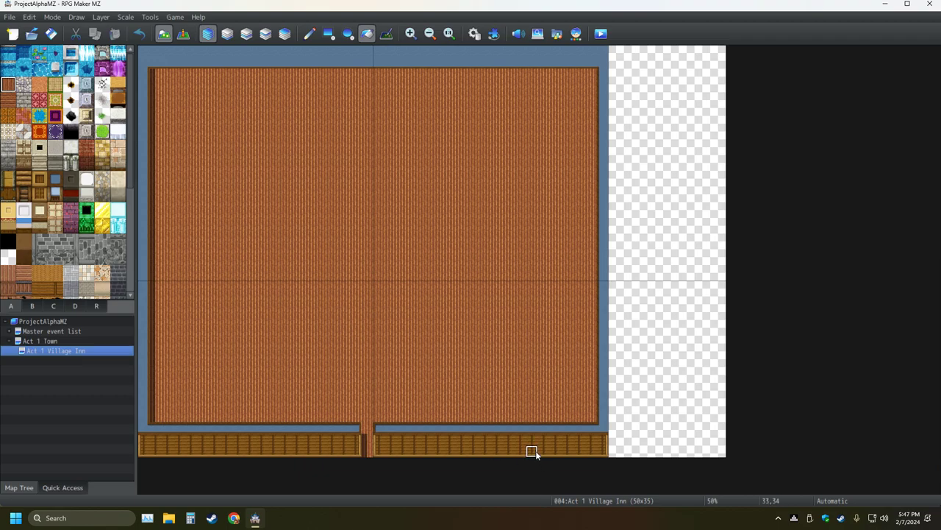
Extend the walled room and its reddish plank floor across the ten added columns, removing the old right-hand wall
{"action": "left_click", "coordinate": [329, 33]}
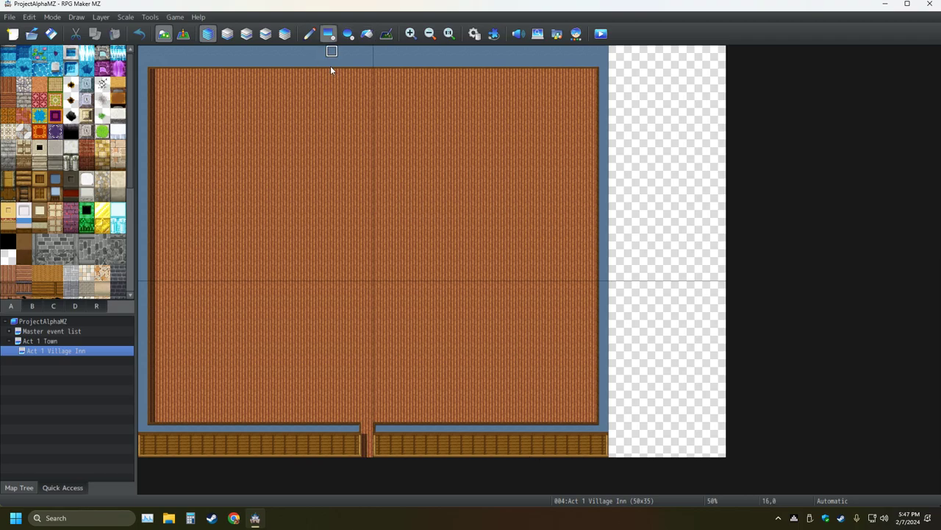
{"action": "left_click_drag", "start_coordinate": [606, 437], "coordinate": [720, 432]}
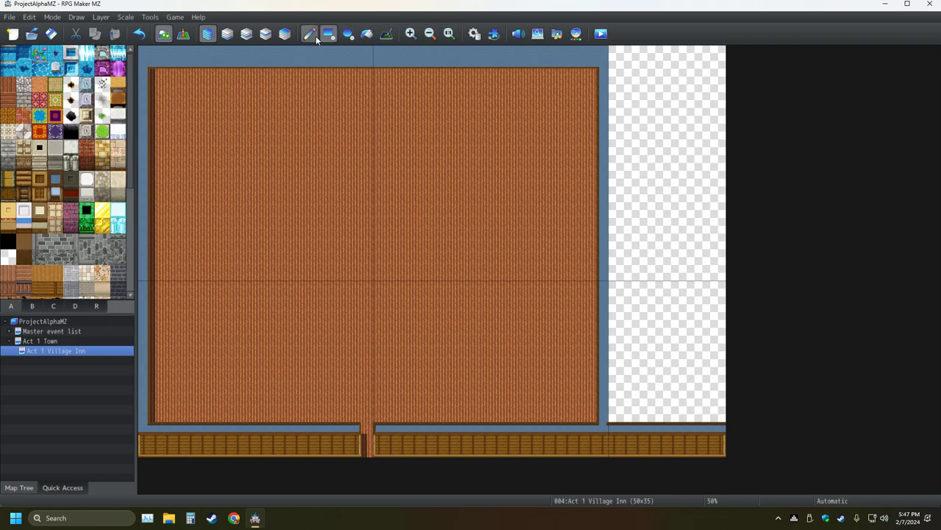
{"action": "mouse_move", "coordinate": [615, 51]}
{"action": "left_mouse_down"}
{"action": "mouse_move", "coordinate": [722, 54]}
{"action": "mouse_move", "coordinate": [727, 406]}
{"action": "mouse_move", "coordinate": [715, 413]}
{"action": "left_mouse_up"}
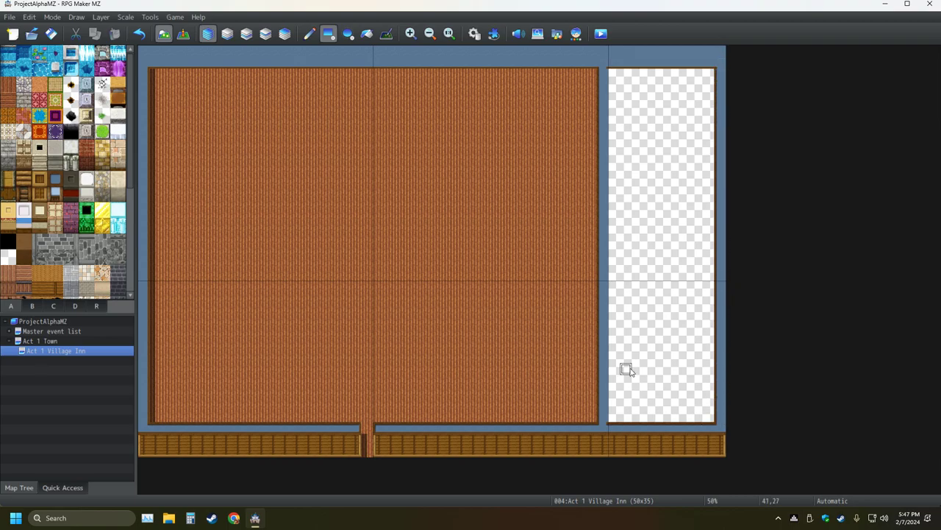
{"action": "mouse_move", "coordinate": [602, 73]}
{"action": "left_mouse_down"}
{"action": "mouse_move", "coordinate": [627, 271]}
{"action": "mouse_move", "coordinate": [615, 418]}
{"action": "left_mouse_up"}
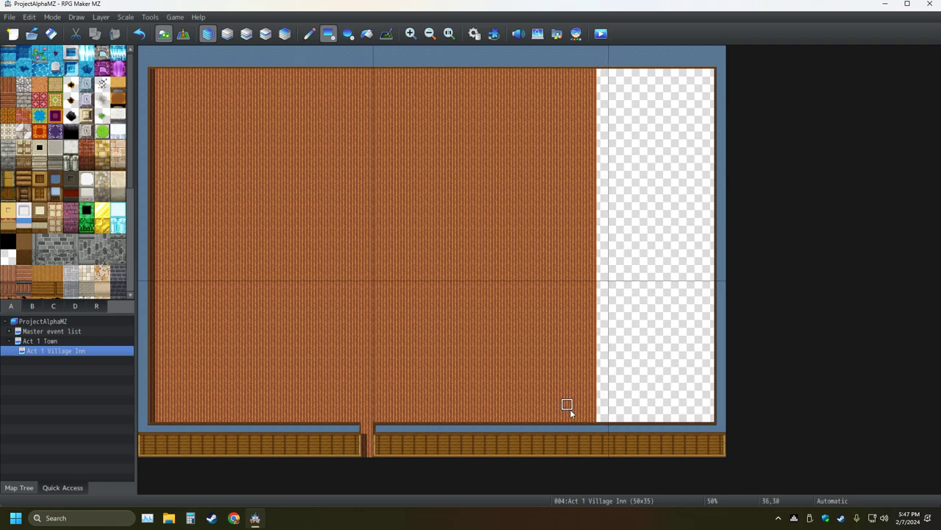
{"action": "left_click", "coordinate": [366, 33]}
{"action": "left_click", "coordinate": [622, 225]}
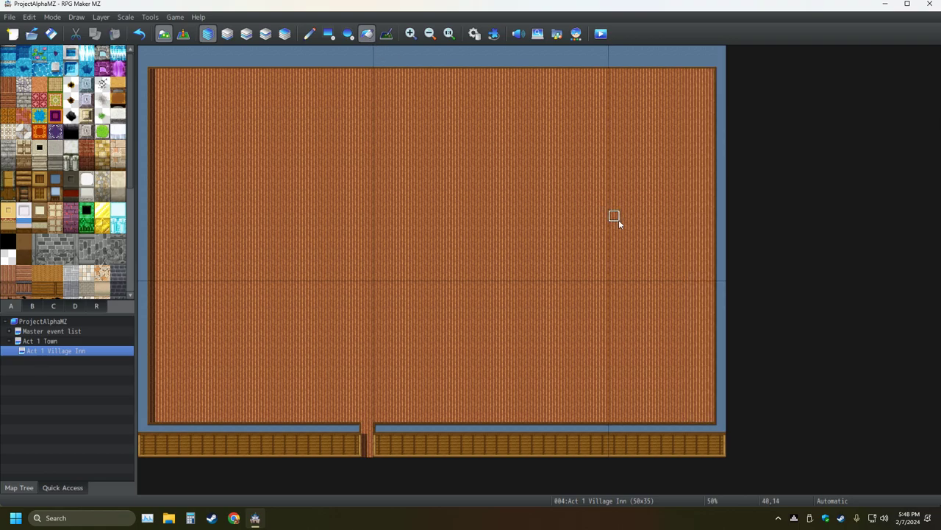
Close the doorway in the bottom wall by copying the adjacent three-tile wall column into the gap
{"action": "left_click", "coordinate": [365, 434]}
{"action": "right_click_drag", "start_coordinate": [377, 429], "coordinate": [377, 450]}
{"action": "left_click", "coordinate": [370, 450]}
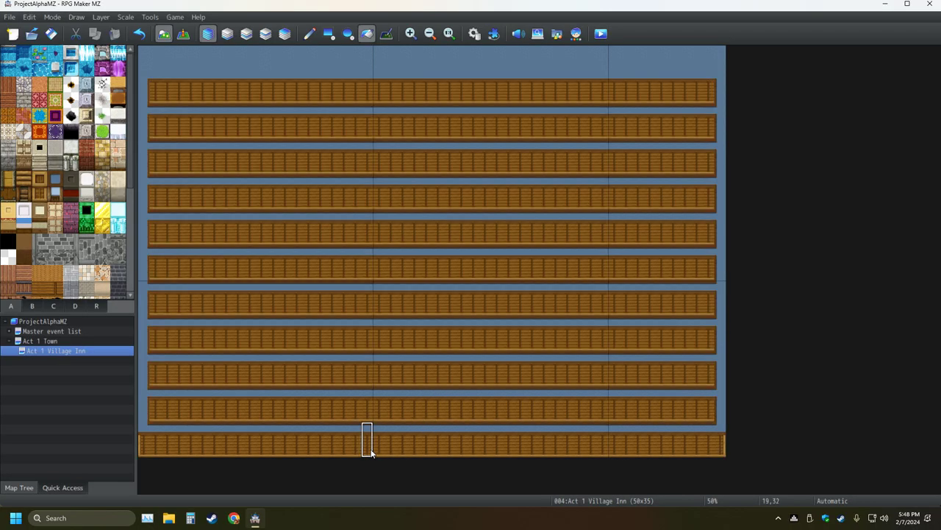
{"action": "left_click", "coordinate": [139, 33]}
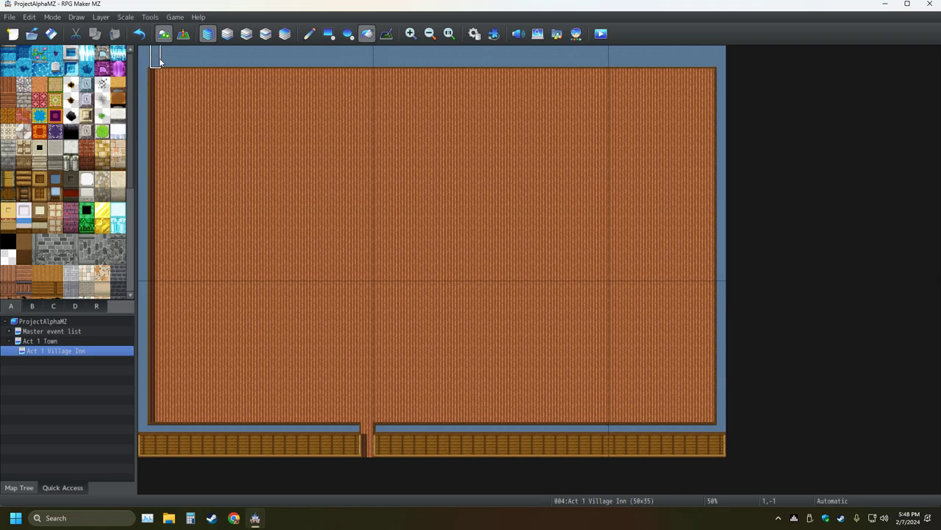
{"action": "left_click", "coordinate": [309, 33]}
{"action": "left_click", "coordinate": [363, 444]}
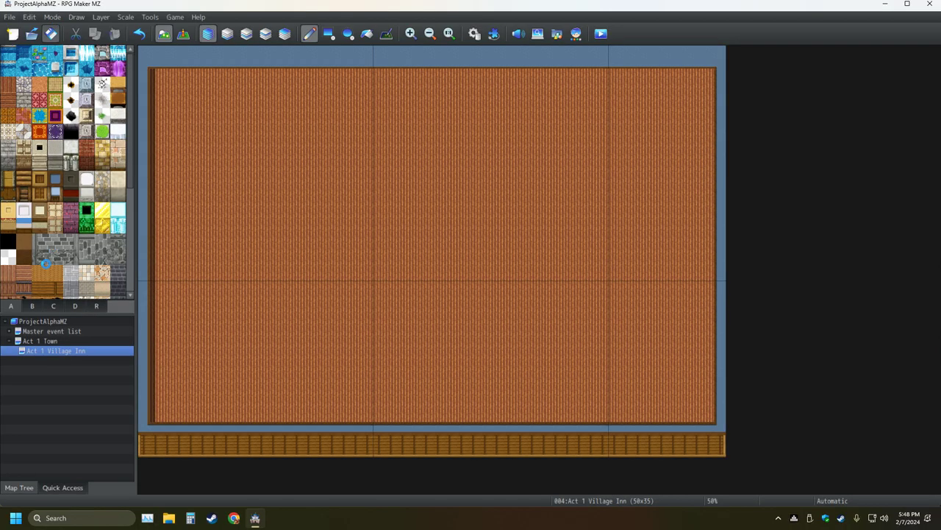
Build a two-tile-high wooden wall along the room's upper edge just below the blue border, checking against the Act 1 Town map
{"action": "left_click", "coordinate": [64, 342]}
{"action": "left_click", "coordinate": [64, 351]}
{"action": "left_click", "coordinate": [332, 38]}
{"action": "left_click_drag", "start_coordinate": [710, 75], "coordinate": [156, 86]}
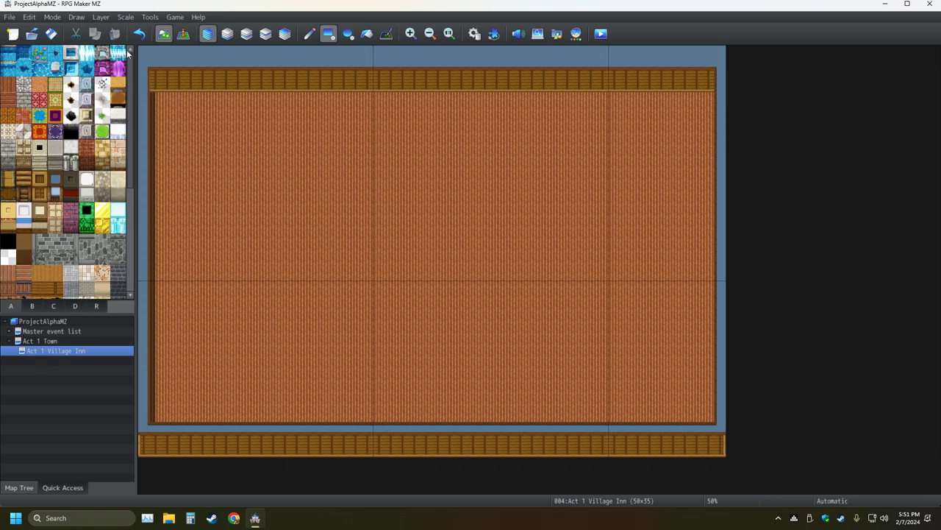
{"action": "left_click", "coordinate": [39, 341]}
{"action": "left_click", "coordinate": [56, 351]}
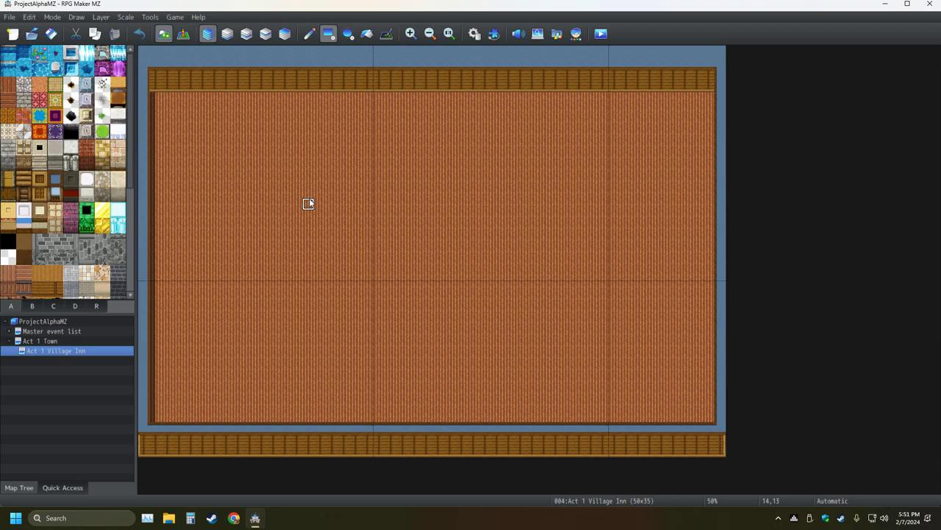
Set the inn map's height to 37 tiles and fill the two added rows with the wooden wall
{"action": "right_click", "coordinate": [57, 354]}
{"action": "left_click", "coordinate": [76, 359]}
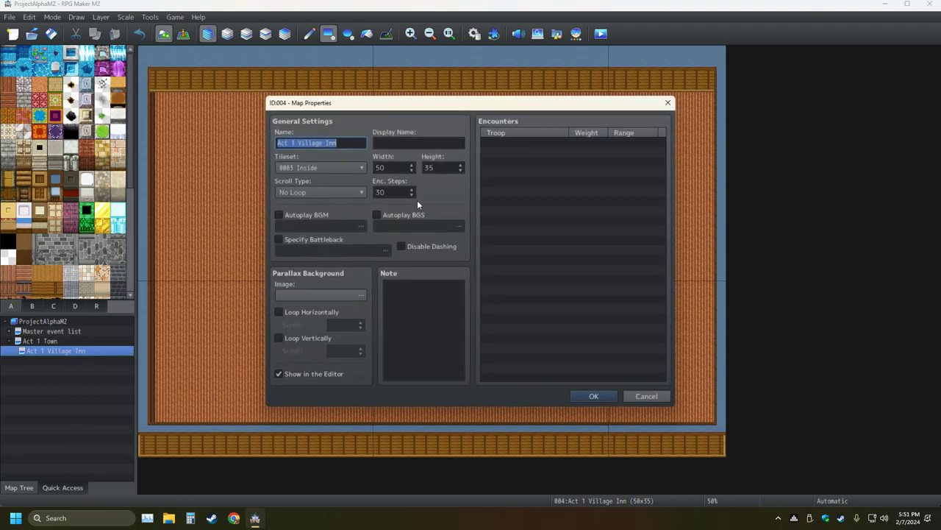
{"action": "scroll", "coordinate": [456, 170], "scroll_direction": "down", "scroll_amount": 1}
{"action": "left_click", "coordinate": [592, 398]}
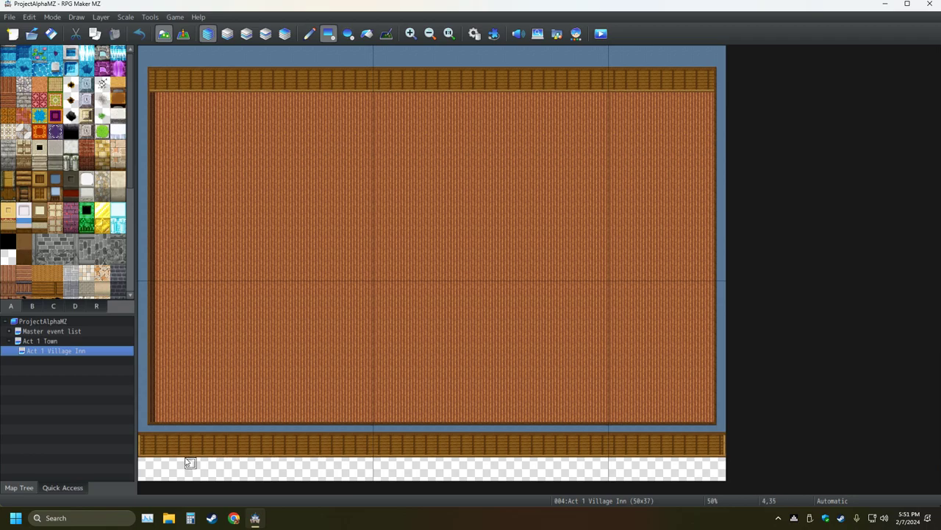
{"action": "left_click_drag", "start_coordinate": [152, 464], "coordinate": [717, 456]}
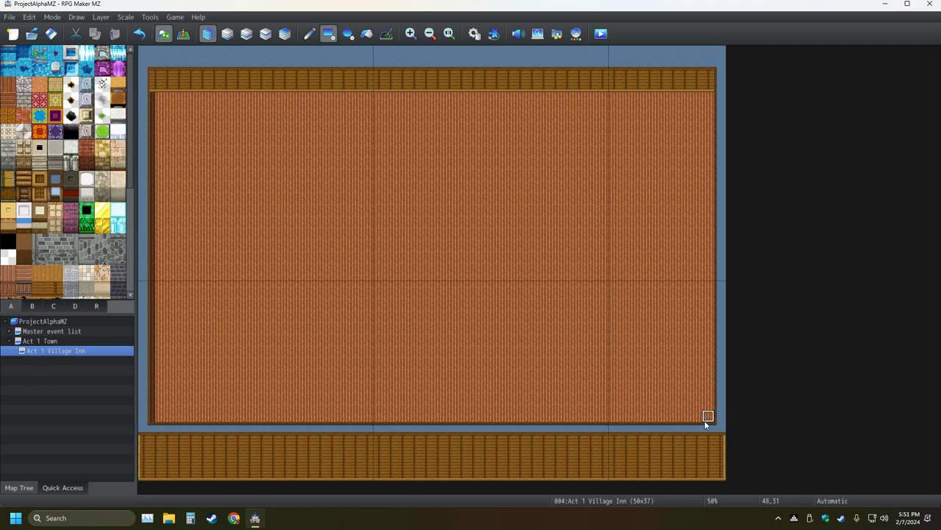
Move the ceiling strip along the inn's lower wall two rows down, extend the floor to meet it, and save the project
{"action": "left_click", "coordinate": [723, 459]}
{"action": "mouse_move", "coordinate": [621, 455]}
{"action": "left_mouse_down"}
{"action": "mouse_move", "coordinate": [328, 447]}
{"action": "mouse_move", "coordinate": [268, 464]}
{"action": "mouse_move", "coordinate": [214, 456]}
{"action": "left_mouse_up"}
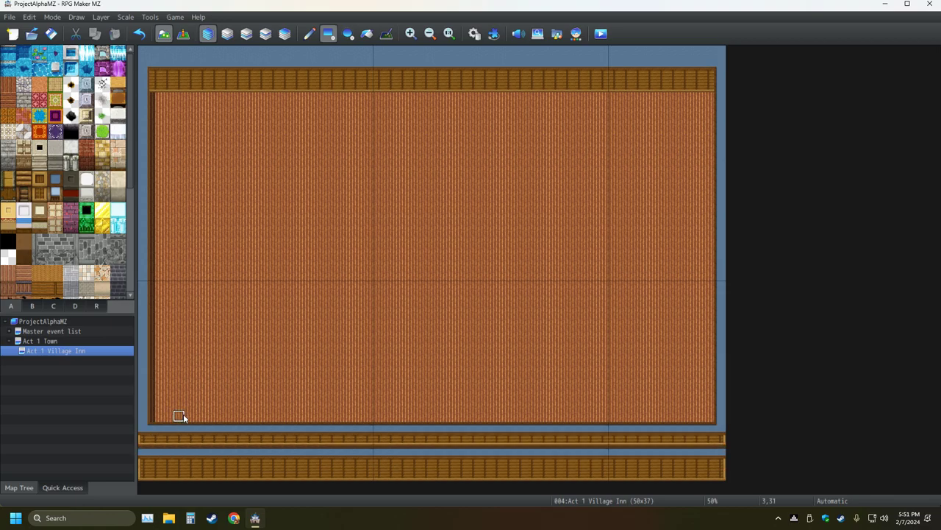
{"action": "left_click", "coordinate": [144, 440]}
{"action": "left_click", "coordinate": [153, 428]}
{"action": "left_click_drag", "start_coordinate": [156, 443], "coordinate": [723, 438]}
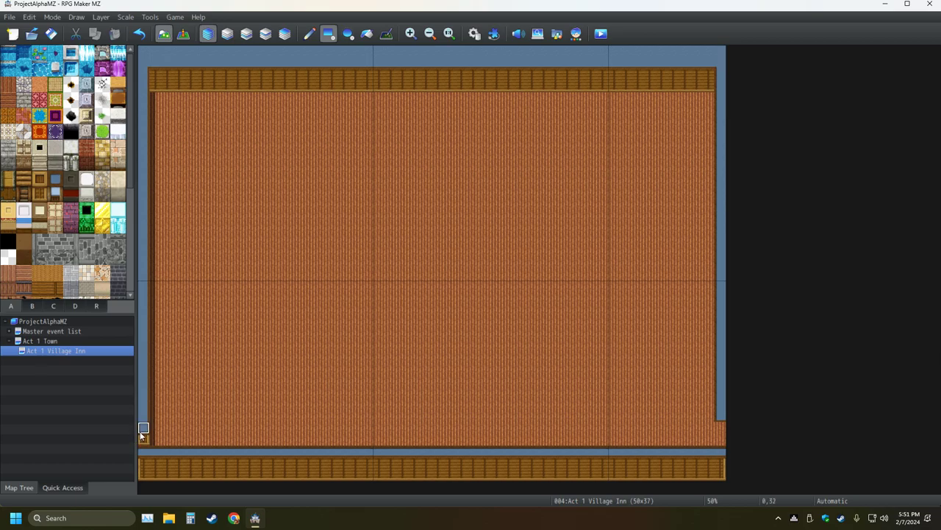
{"action": "left_click", "coordinate": [720, 438]}
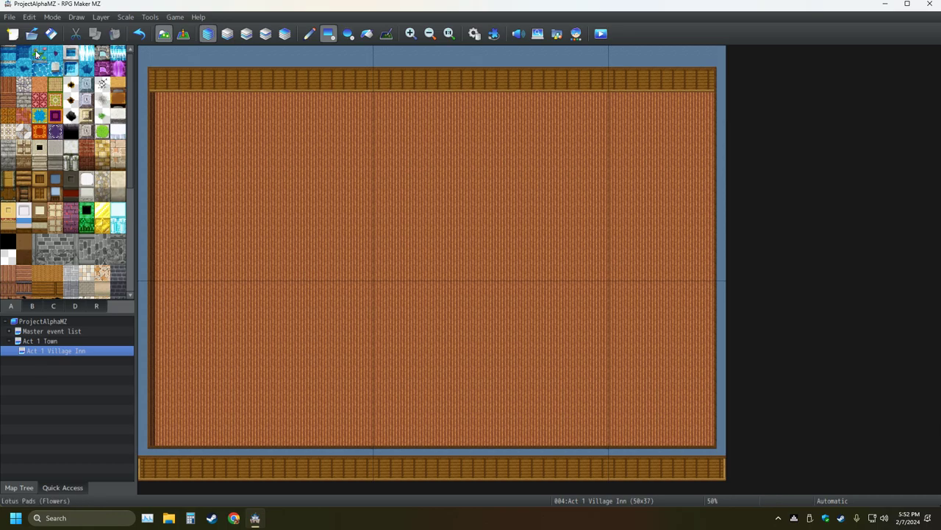
{"action": "left_click", "coordinate": [52, 34]}
Set the Act 1 Village Inn map's height to 38 and fill the added bottom row with the wooden wall tile
{"action": "right_click", "coordinate": [109, 349]}
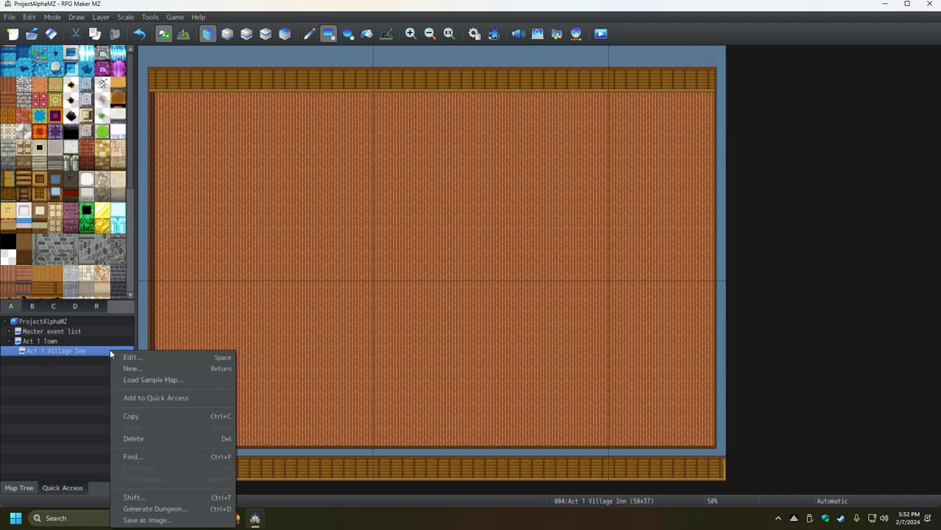
{"action": "left_click", "coordinate": [134, 356]}
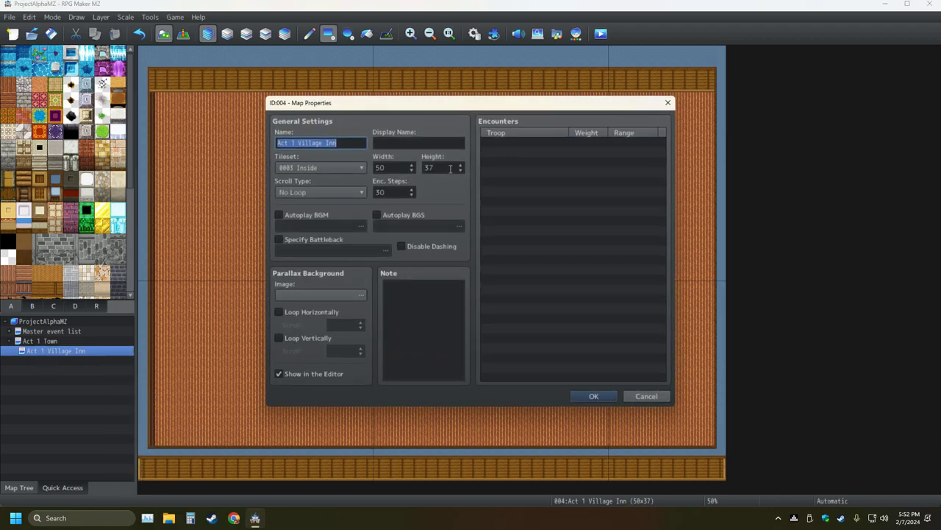
{"action": "left_click", "coordinate": [598, 396]}
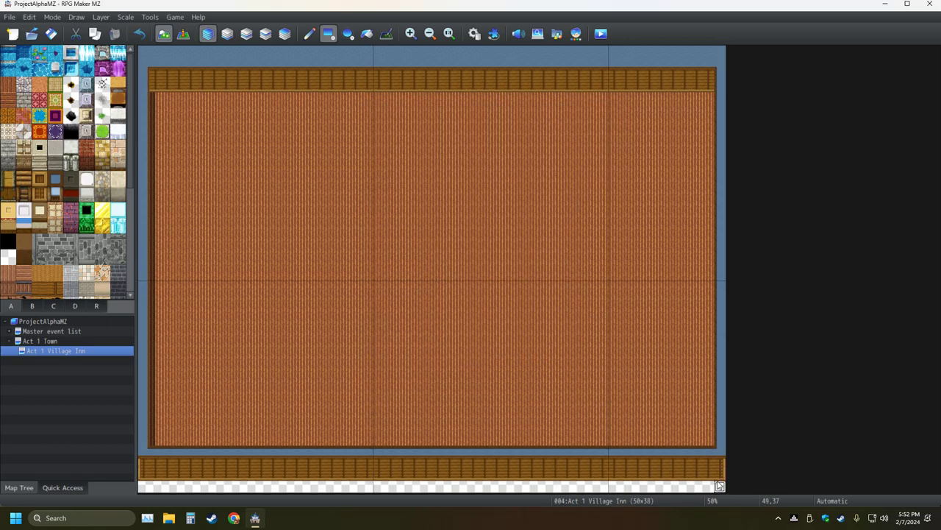
{"action": "left_click_drag", "start_coordinate": [721, 488], "coordinate": [147, 480]}
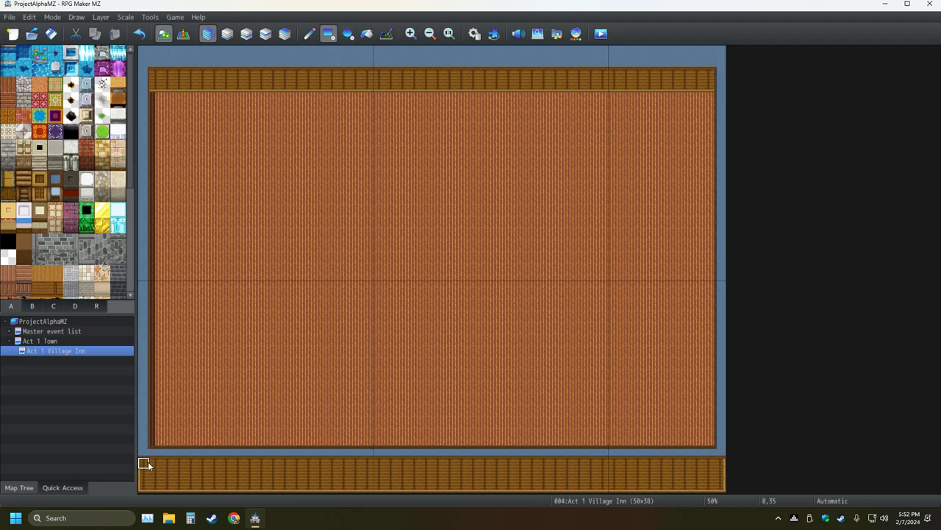
Extend the inn floor one row down, make the lower ceiling strip two rows deep above a single wall row, and save
{"action": "mouse_move", "coordinate": [148, 461]}
{"action": "left_mouse_down"}
{"action": "mouse_move", "coordinate": [707, 479]}
{"action": "mouse_move", "coordinate": [718, 457]}
{"action": "mouse_move", "coordinate": [146, 450]}
{"action": "left_mouse_up"}
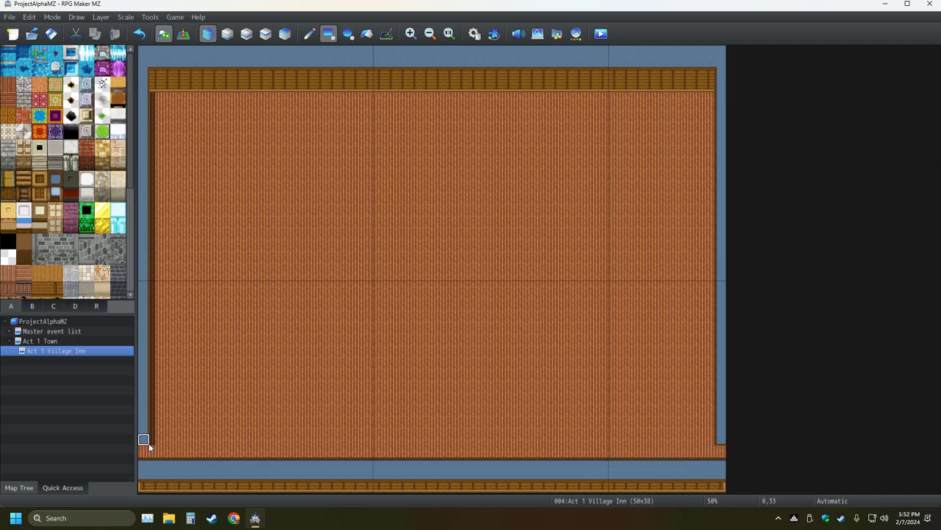
{"action": "left_click", "coordinate": [722, 451]}
{"action": "key", "text": "ctrl+s"}
{"action": "left_click", "coordinate": [51, 33]}
Try placing a light wall tile on the ceiling strip above the inn's upper wall, near the room's upper-left corner
{"action": "left_click", "coordinate": [60, 341]}
{"action": "left_click", "coordinate": [59, 350]}
{"action": "left_click", "coordinate": [55, 178]}
{"action": "left_click", "coordinate": [58, 191]}
{"action": "left_click", "coordinate": [159, 89]}
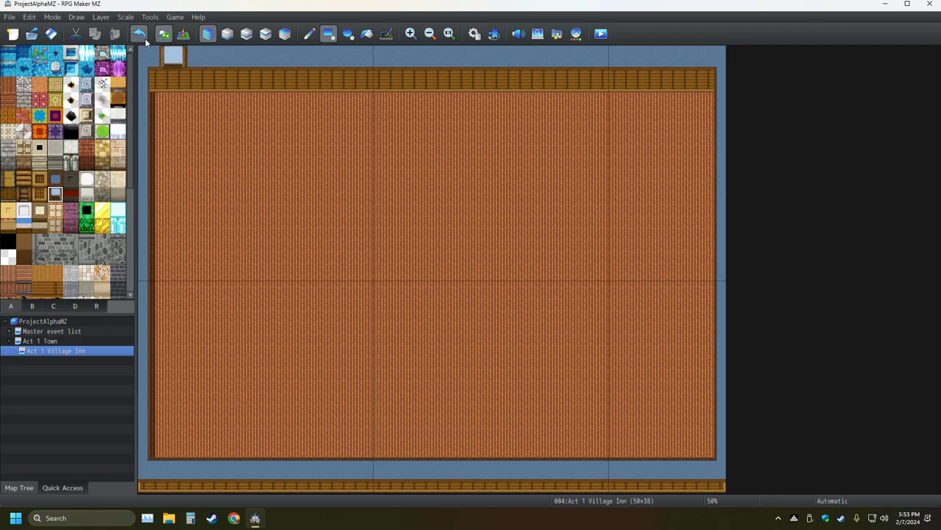
Carve a one-tile-wide floor doorway through the middle of the inn's lower wall down to the map edge
{"action": "left_click", "coordinate": [56, 178]}
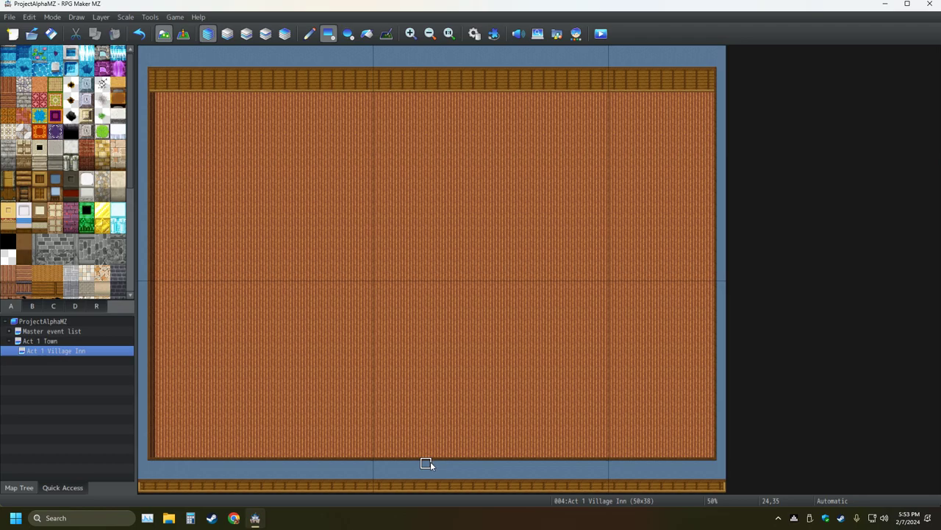
{"action": "left_click_drag", "start_coordinate": [427, 463], "coordinate": [429, 481]}
Try the pool tiles in the upper-right area of the inn floor, including a pool about 3 by 7 tiles, undoing each
{"action": "left_click", "coordinate": [70, 54]}
{"action": "left_click", "coordinate": [651, 114]}
{"action": "left_click", "coordinate": [138, 34]}
{"action": "left_click", "coordinate": [71, 53]}
{"action": "left_click", "coordinate": [649, 120]}
{"action": "left_click", "coordinate": [139, 33]}
{"action": "left_click", "coordinate": [70, 68]}
{"action": "mouse_move", "coordinate": [638, 145]}
{"action": "left_mouse_down"}
{"action": "mouse_move", "coordinate": [652, 171]}
{"action": "mouse_move", "coordinate": [648, 209]}
{"action": "mouse_move", "coordinate": [662, 217]}
{"action": "left_mouse_up"}
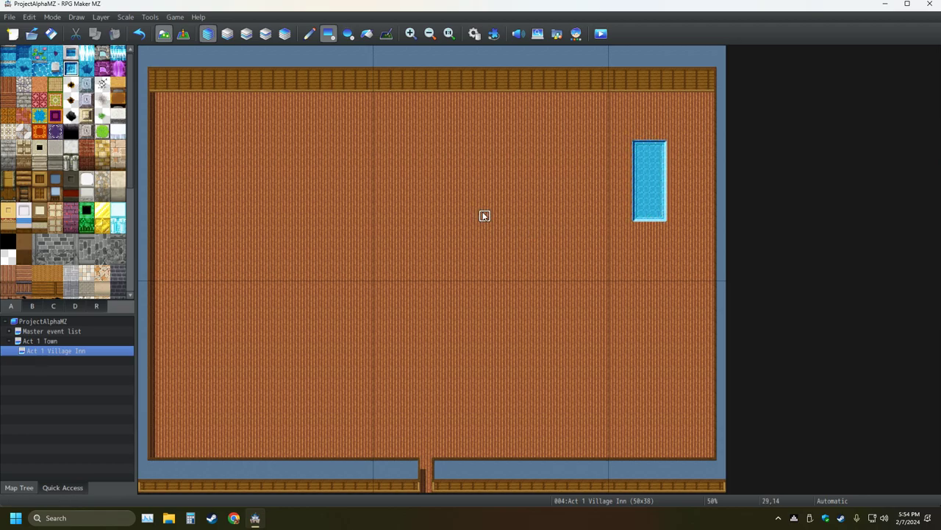
{"action": "left_click", "coordinate": [139, 33]}
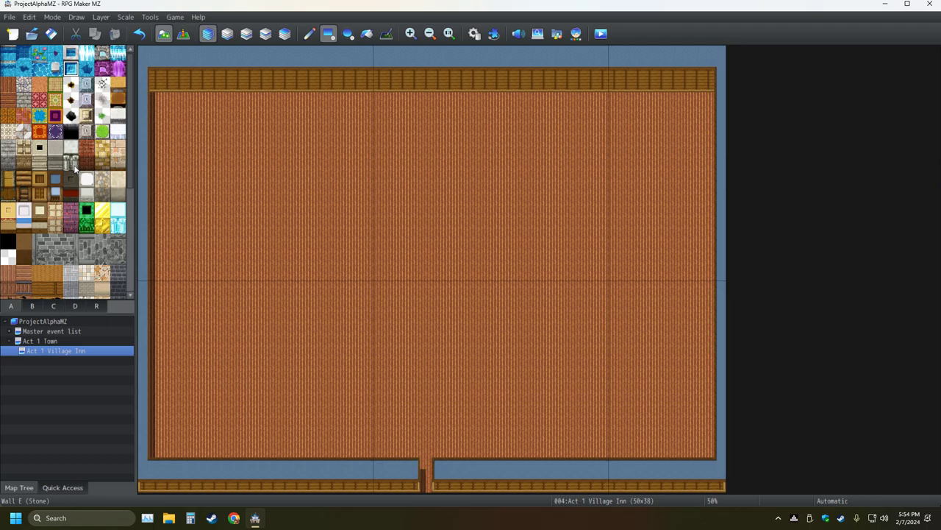
Try a single framed pool tile and a pool about 8 by 7 tiles in the room's upper half, undoing both
{"action": "left_click", "coordinate": [661, 180]}
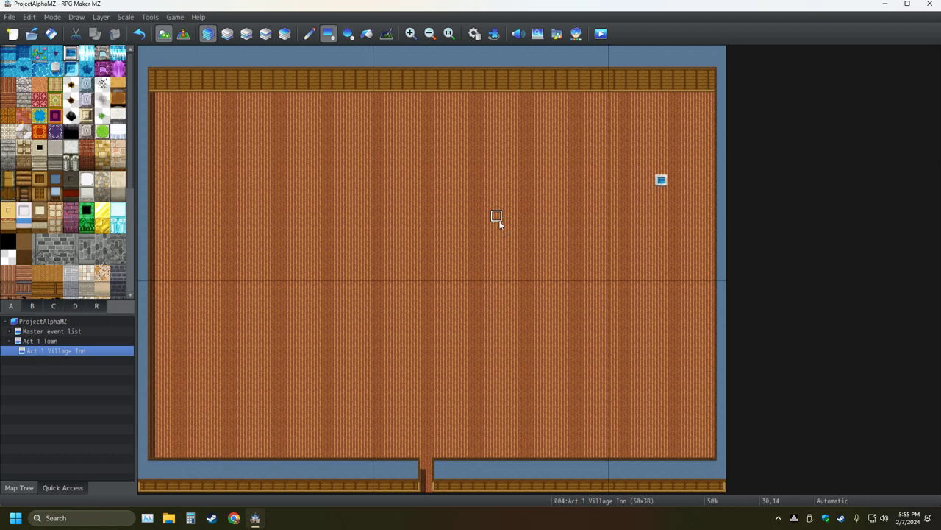
{"action": "left_click", "coordinate": [139, 34]}
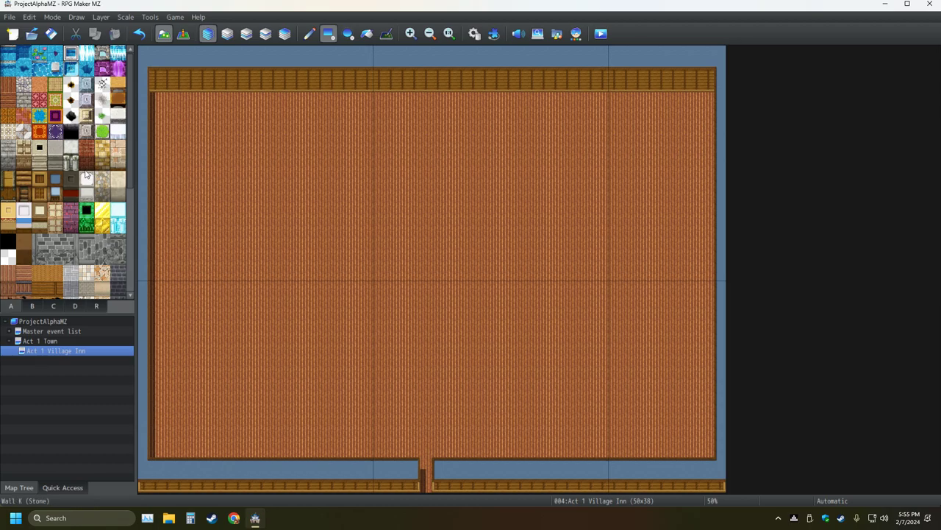
{"action": "left_click", "coordinate": [71, 69]}
{"action": "left_click_drag", "start_coordinate": [424, 156], "coordinate": [514, 231]}
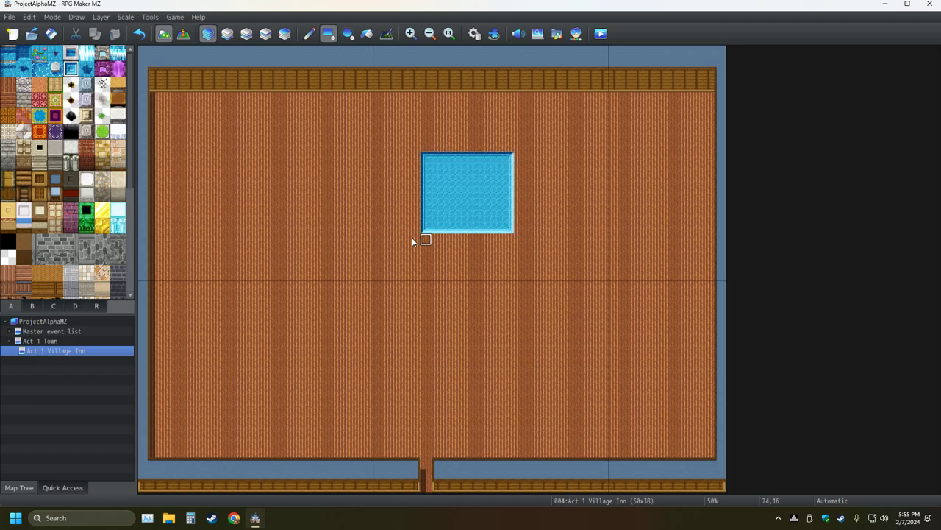
{"action": "left_click", "coordinate": [139, 33]}
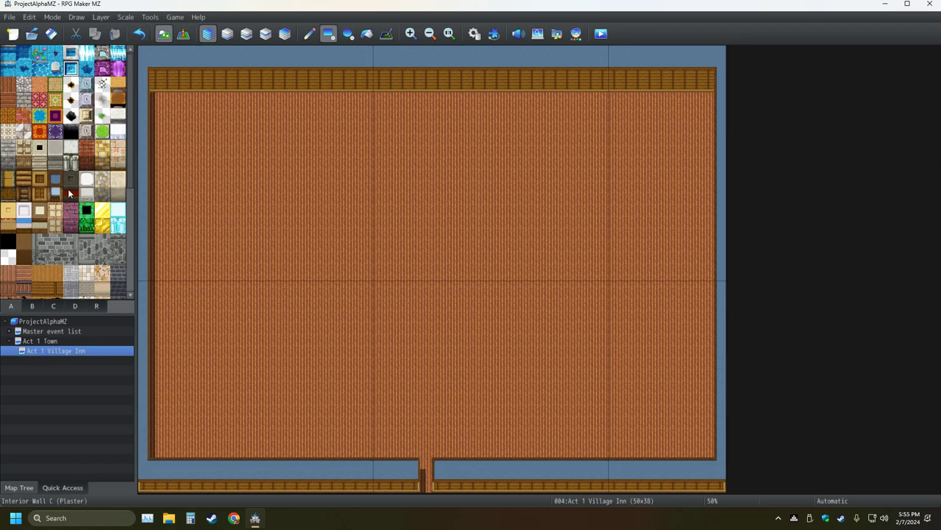
Look through the floor, furniture and small-object tiles for suitable inn decorations
{"action": "scroll", "coordinate": [69, 246], "scroll_direction": "down", "scroll_amount": 3}
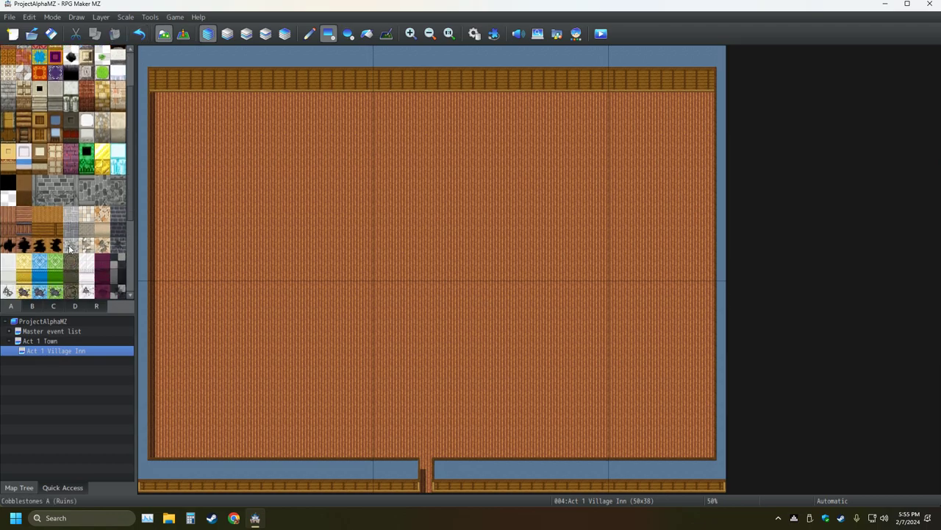
{"action": "left_click", "coordinate": [41, 305]}
{"action": "scroll", "coordinate": [90, 251], "scroll_direction": "down", "scroll_amount": 8}
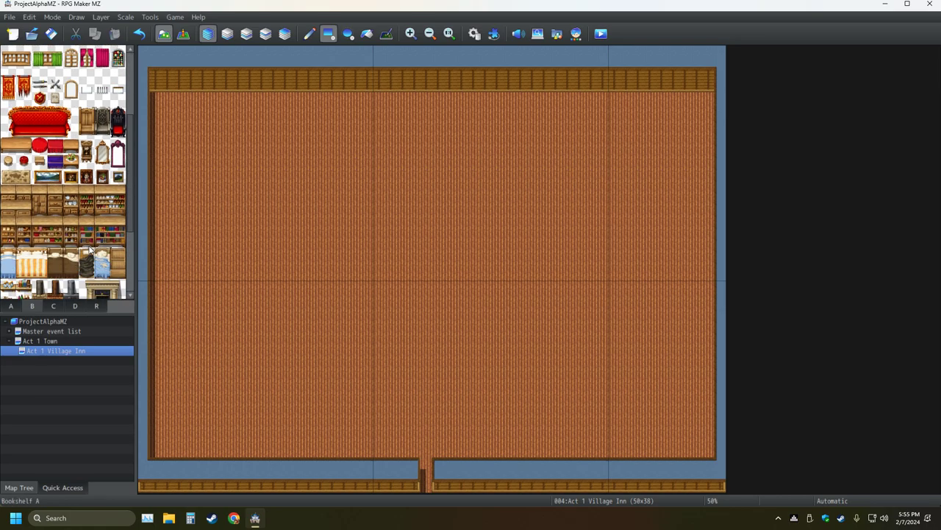
{"action": "left_click", "coordinate": [53, 306]}
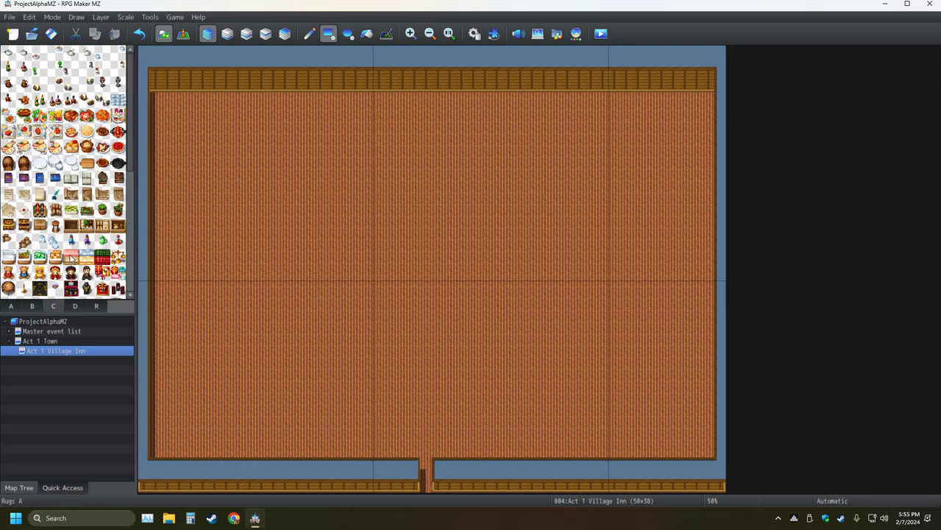
{"action": "scroll", "coordinate": [71, 250], "scroll_direction": "down", "scroll_amount": 5}
{"action": "scroll", "coordinate": [76, 245], "scroll_direction": "up", "scroll_amount": 3}
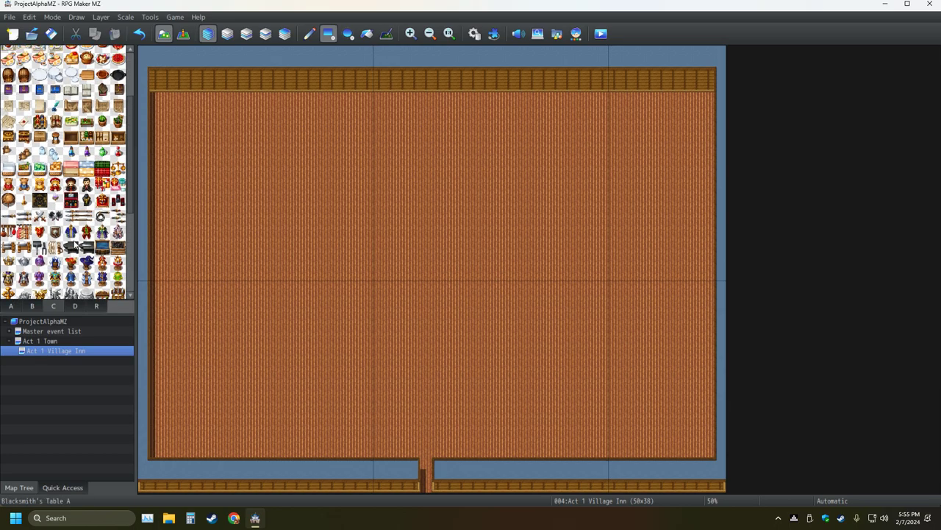
{"action": "scroll", "coordinate": [76, 245], "scroll_direction": "down", "scroll_amount": 6}
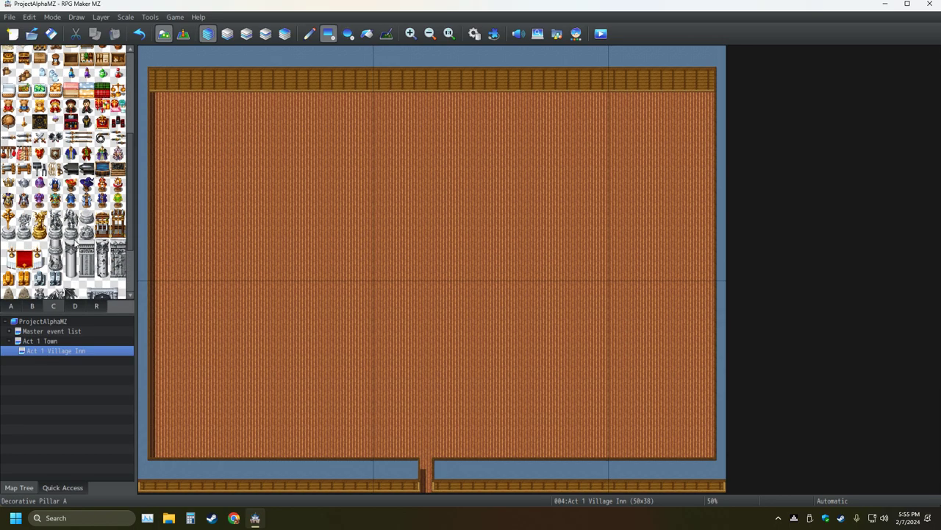
{"action": "scroll", "coordinate": [75, 244], "scroll_direction": "up", "scroll_amount": 10}
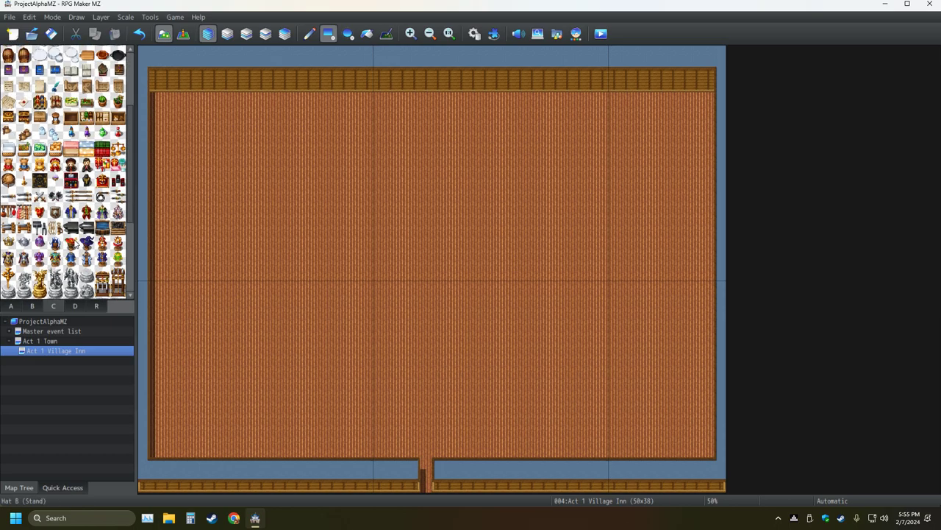
{"action": "scroll", "coordinate": [74, 243], "scroll_direction": "up", "scroll_amount": 2}
{"action": "scroll", "coordinate": [75, 243], "scroll_direction": "down", "scroll_amount": 5}
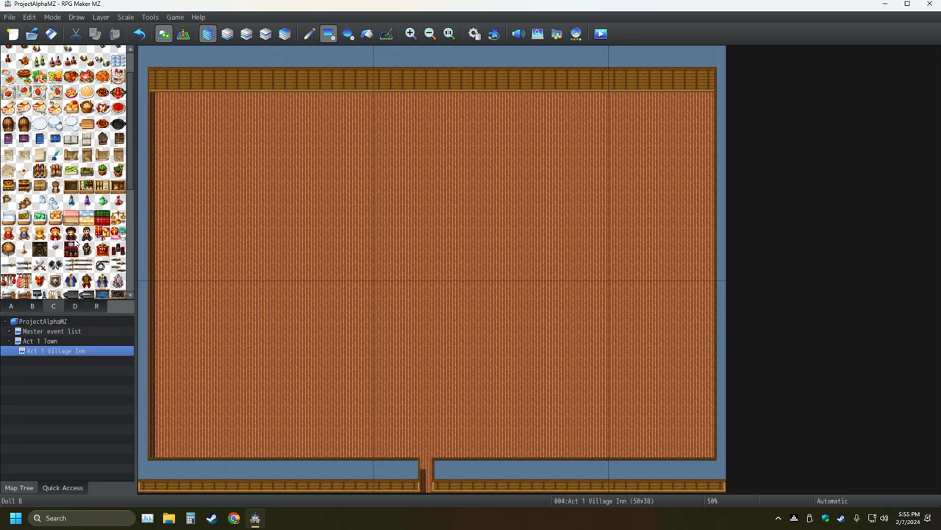
{"action": "scroll", "coordinate": [75, 243], "scroll_direction": "down", "scroll_amount": 7}
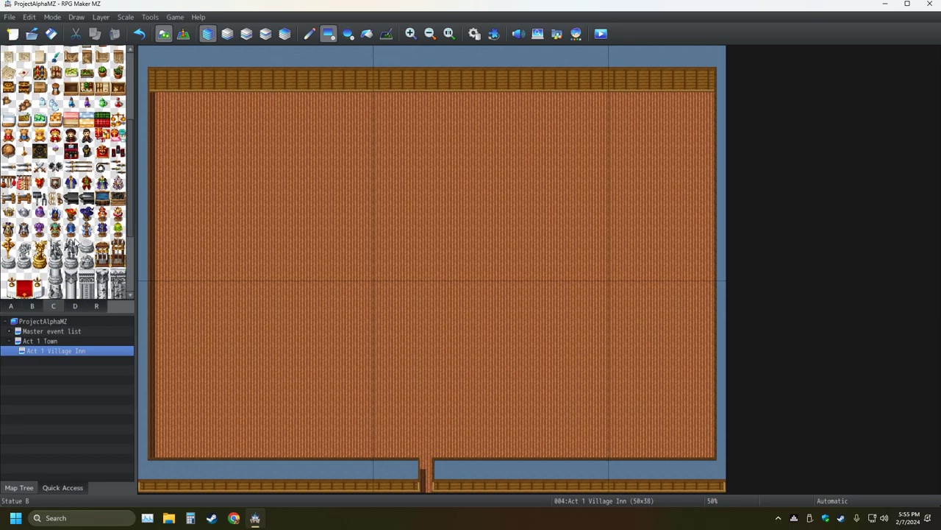
{"action": "scroll", "coordinate": [74, 243], "scroll_direction": "up", "scroll_amount": 4}
{"action": "scroll", "coordinate": [76, 244], "scroll_direction": "up", "scroll_amount": 6}
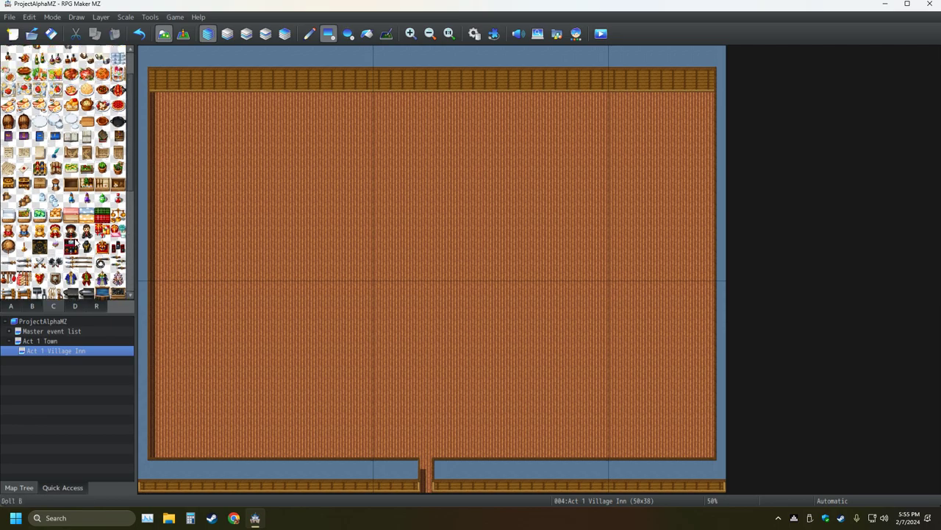
Place the pink and blue Rugs A tiles as a three-tile row just above the centre of the inn floor
{"action": "scroll", "coordinate": [90, 230], "scroll_direction": "down", "scroll_amount": 2}
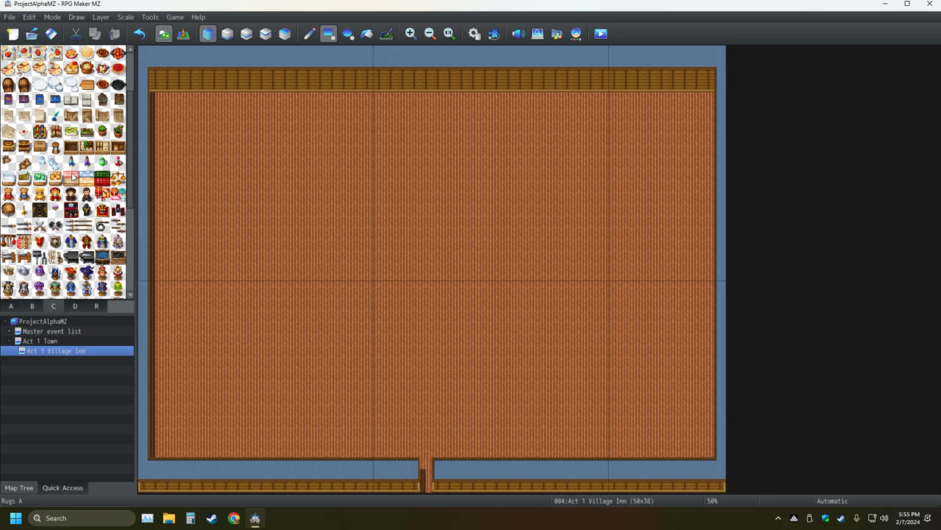
{"action": "left_click", "coordinate": [446, 216]}
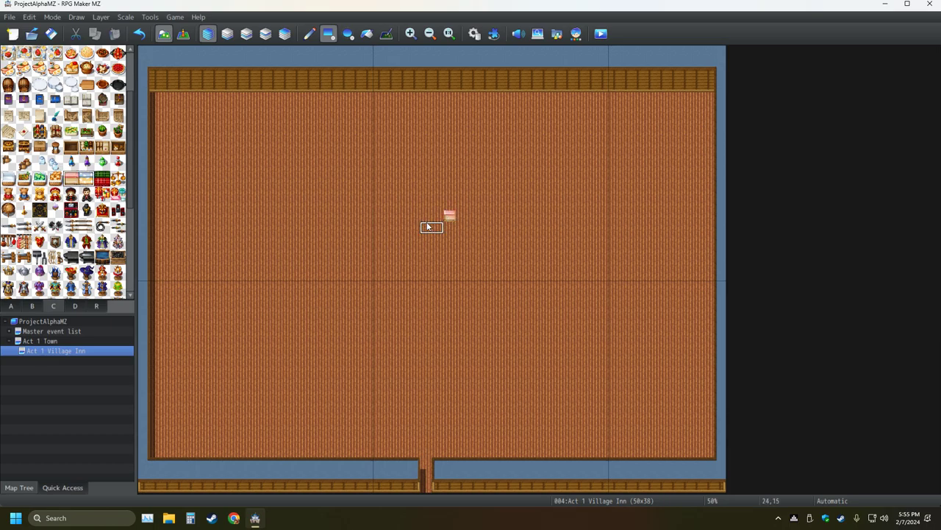
{"action": "left_click", "coordinate": [467, 216]}
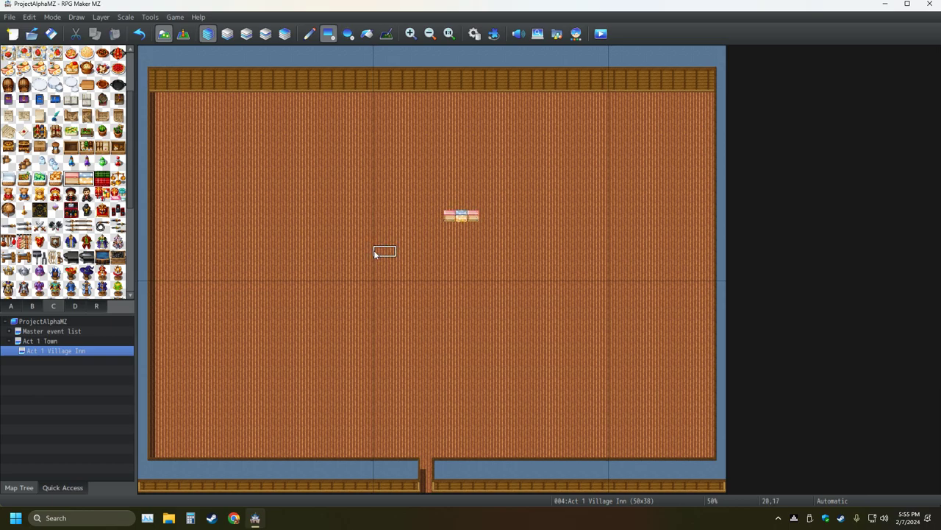
Try placing the two-tile-high stove on the upper-middle part of the inn floor, and undo it
{"action": "scroll", "coordinate": [85, 220], "scroll_direction": "down", "scroll_amount": 2}
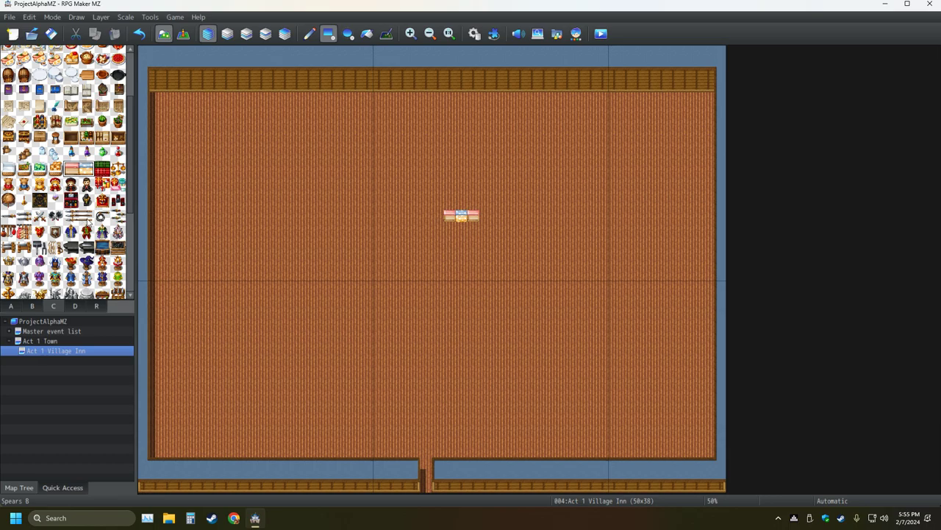
{"action": "scroll", "coordinate": [85, 222], "scroll_direction": "down", "scroll_amount": 3}
{"action": "scroll", "coordinate": [85, 222], "scroll_direction": "down", "scroll_amount": 5}
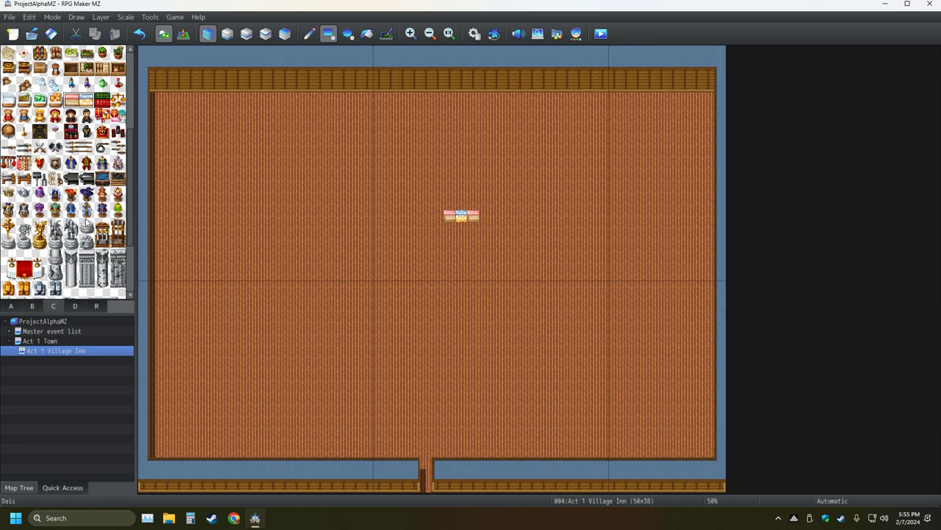
{"action": "left_click", "coordinate": [32, 305]}
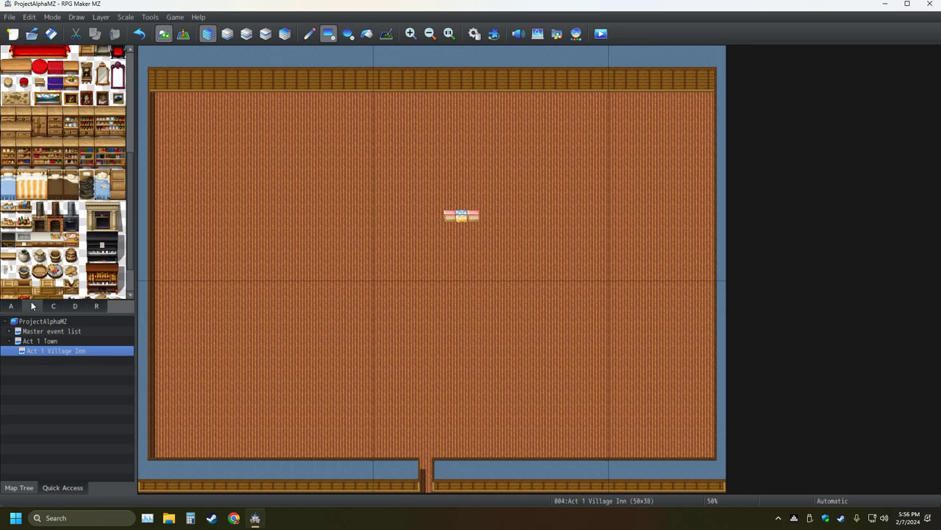
{"action": "scroll", "coordinate": [83, 253], "scroll_direction": "up", "scroll_amount": 4}
{"action": "scroll", "coordinate": [83, 253], "scroll_direction": "down", "scroll_amount": 8}
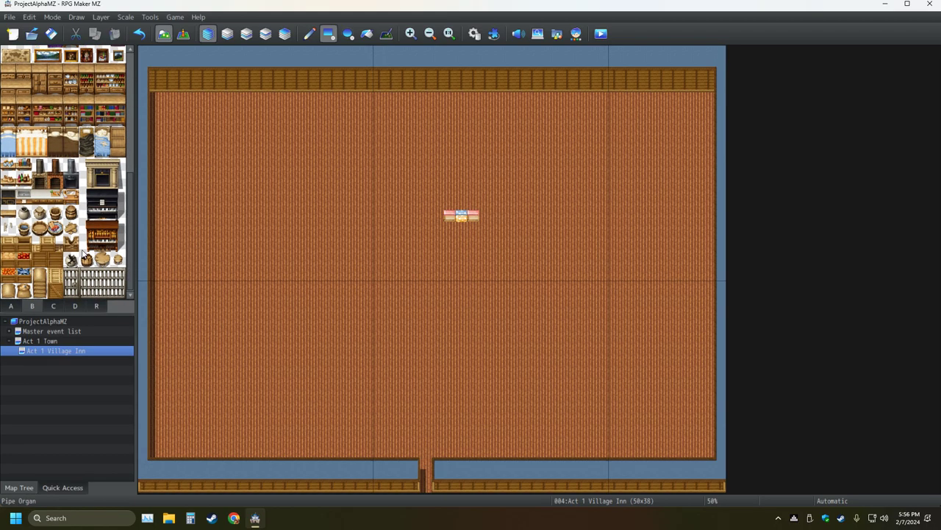
{"action": "left_click", "coordinate": [394, 162]}
{"action": "left_click_drag", "start_coordinate": [395, 165], "coordinate": [392, 181]}
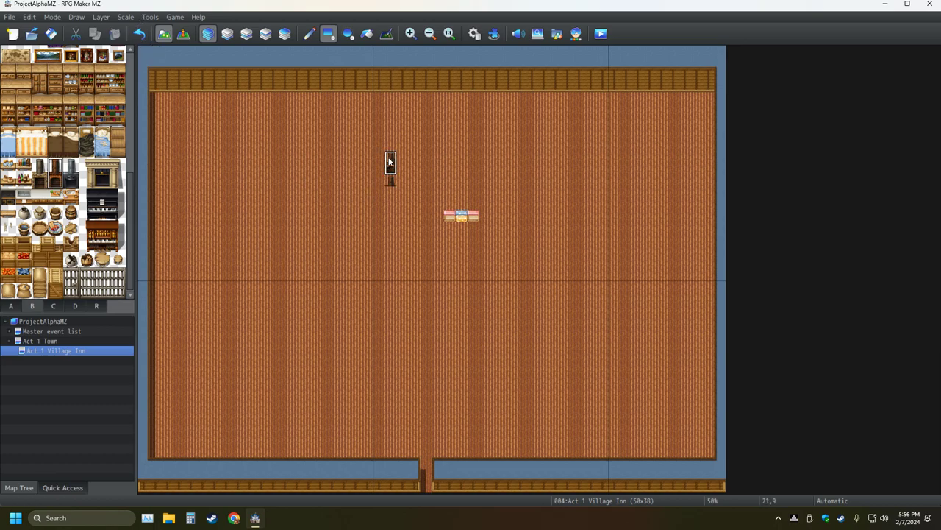
{"action": "left_click", "coordinate": [139, 33]}
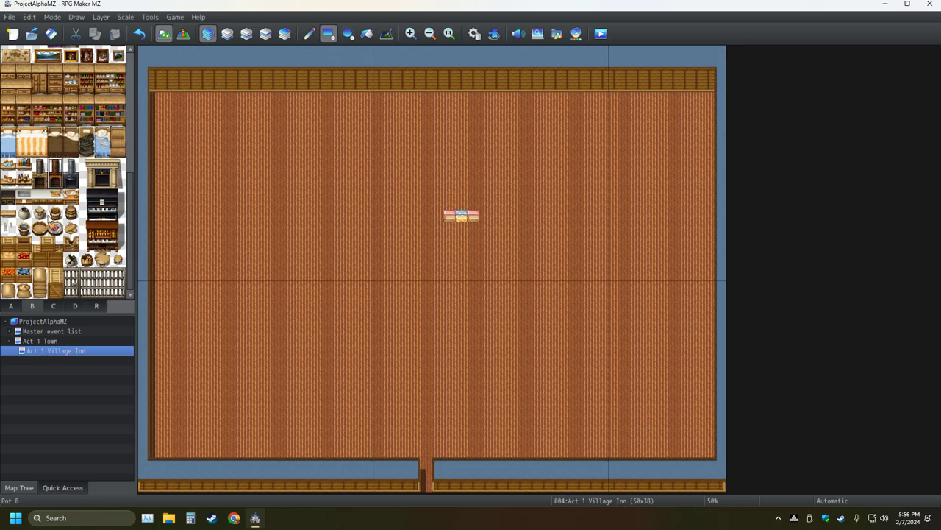
Look through the furniture tiles and undo the three-tile rug row on the inn floor
{"action": "scroll", "coordinate": [59, 217], "scroll_direction": "up", "scroll_amount": 3}
{"action": "scroll", "coordinate": [75, 213], "scroll_direction": "up", "scroll_amount": 2}
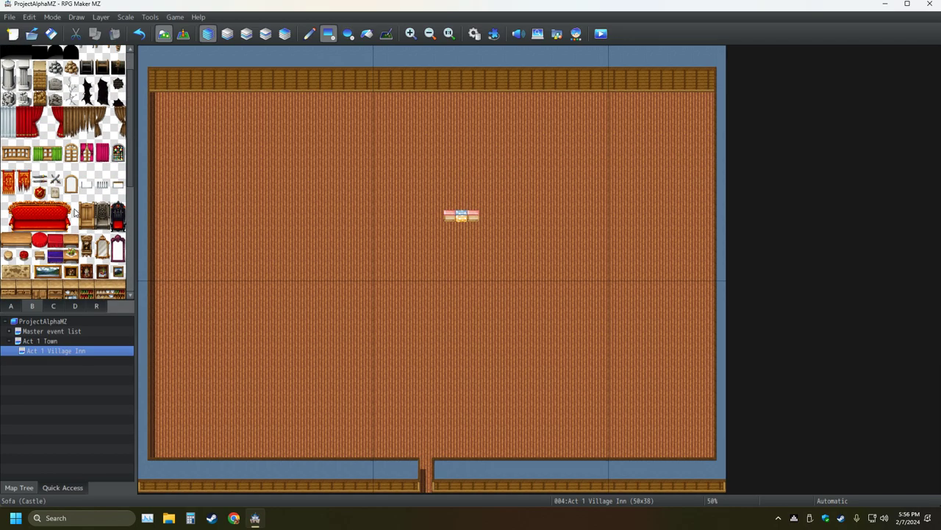
{"action": "scroll", "coordinate": [74, 213], "scroll_direction": "down", "scroll_amount": 2}
{"action": "scroll", "coordinate": [74, 213], "scroll_direction": "up", "scroll_amount": 2}
{"action": "key", "text": "ctrl+z"}
{"action": "key", "text": "ctrl+z"}
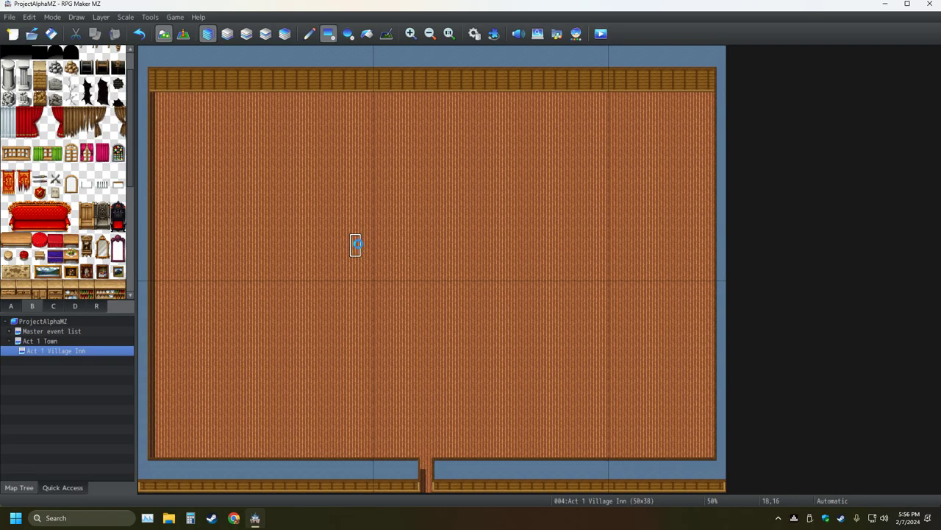
Try a two-tile wall stub extending into the room on the right side of the entrance doorway
{"action": "left_click", "coordinate": [41, 341]}
{"action": "left_click", "coordinate": [47, 350]}
{"action": "left_click", "coordinate": [439, 455]}
{"action": "left_click_drag", "start_coordinate": [419, 456], "coordinate": [420, 438]}
{"action": "left_click", "coordinate": [138, 33]}
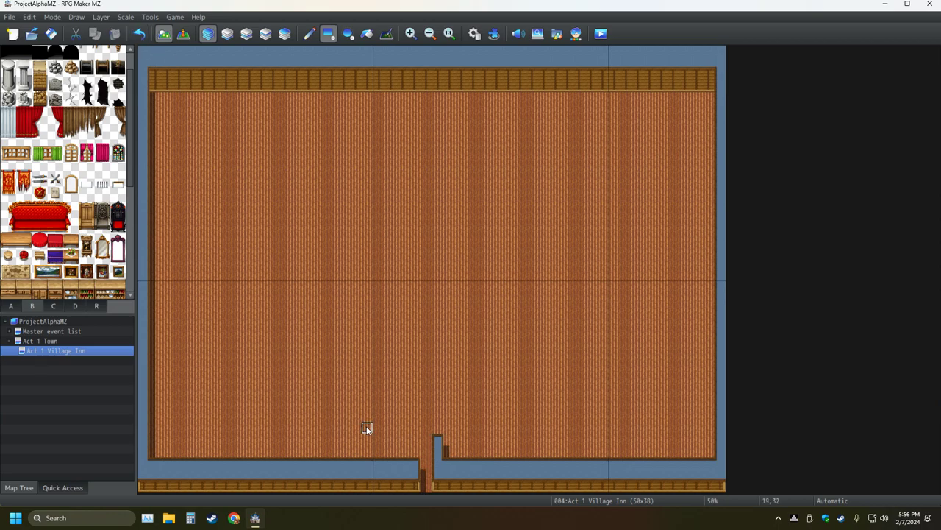
Try a matching two-tile wall stub on the left side of the entrance doorway, and undo the stubs on both sides
{"action": "left_click", "coordinate": [416, 456]}
{"action": "left_click", "coordinate": [134, 37]}
{"action": "left_click", "coordinate": [404, 451]}
{"action": "left_click", "coordinate": [404, 441]}
{"action": "left_click", "coordinate": [141, 36]}
{"action": "left_click", "coordinate": [141, 37]}
{"action": "left_click", "coordinate": [414, 452]}
{"action": "left_click", "coordinate": [414, 441]}
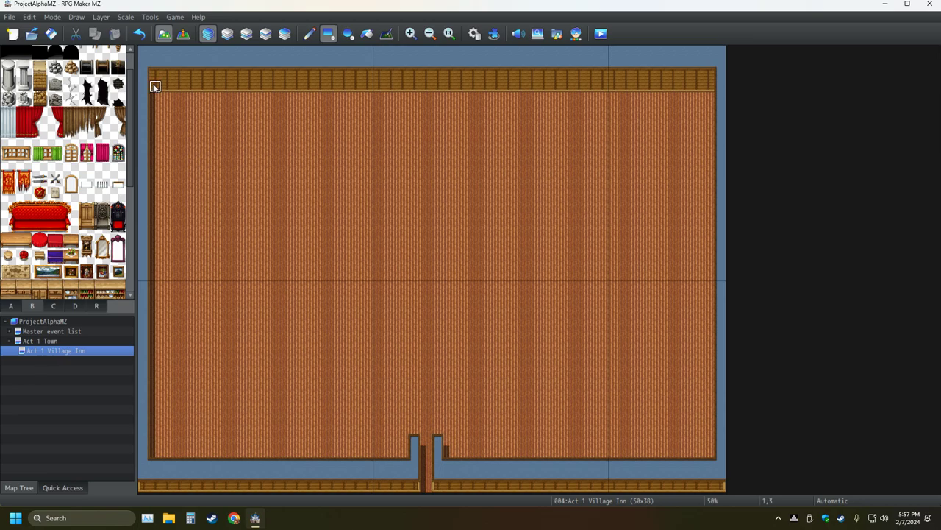
{"action": "left_click", "coordinate": [144, 37]}
{"action": "left_click", "coordinate": [144, 37]}
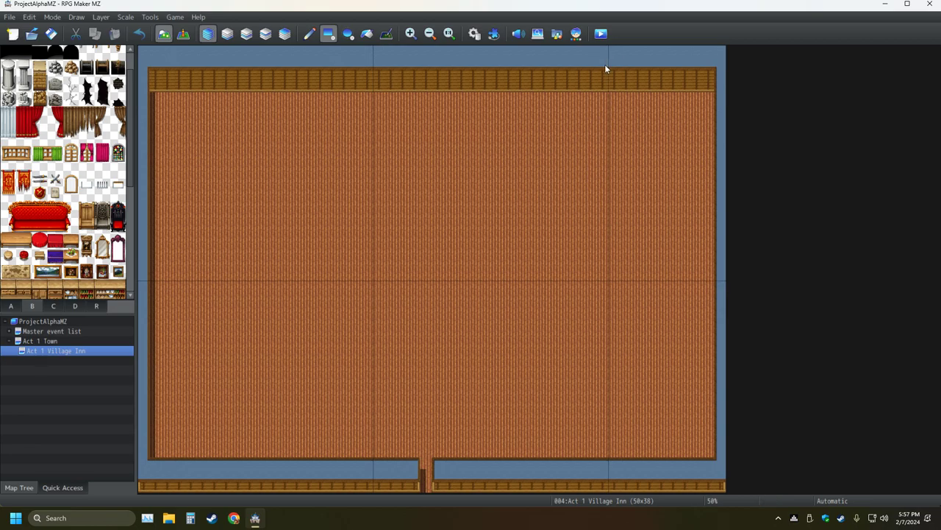
Wall off three rooms along the inn's upper side with a full-width wall on row 13 and vertical partitions at columns 39 and 19
{"action": "left_click_drag", "start_coordinate": [604, 83], "coordinate": [606, 184]}
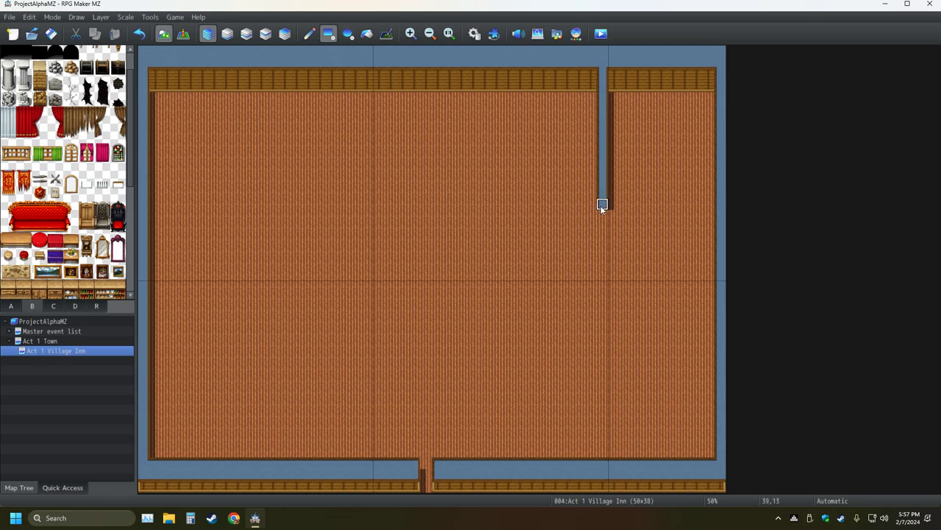
{"action": "left_click_drag", "start_coordinate": [592, 206], "coordinate": [235, 206]}
{"action": "left_click_drag", "start_coordinate": [169, 206], "coordinate": [155, 206]}
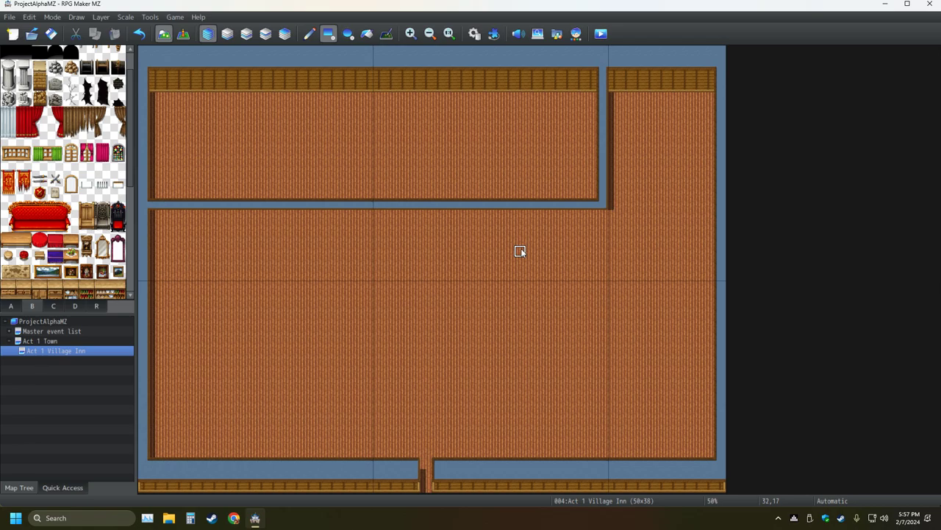
{"action": "left_click_drag", "start_coordinate": [607, 204], "coordinate": [724, 207]}
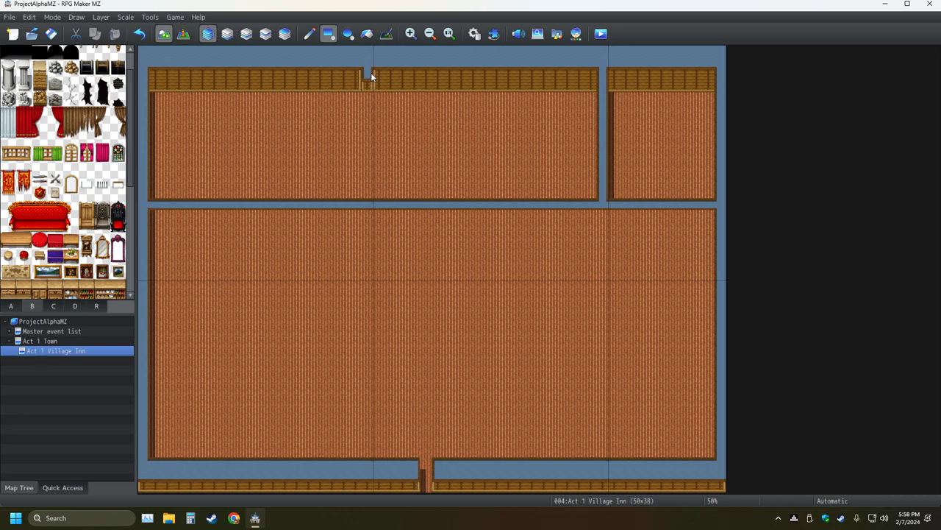
{"action": "left_click_drag", "start_coordinate": [370, 73], "coordinate": [364, 153]}
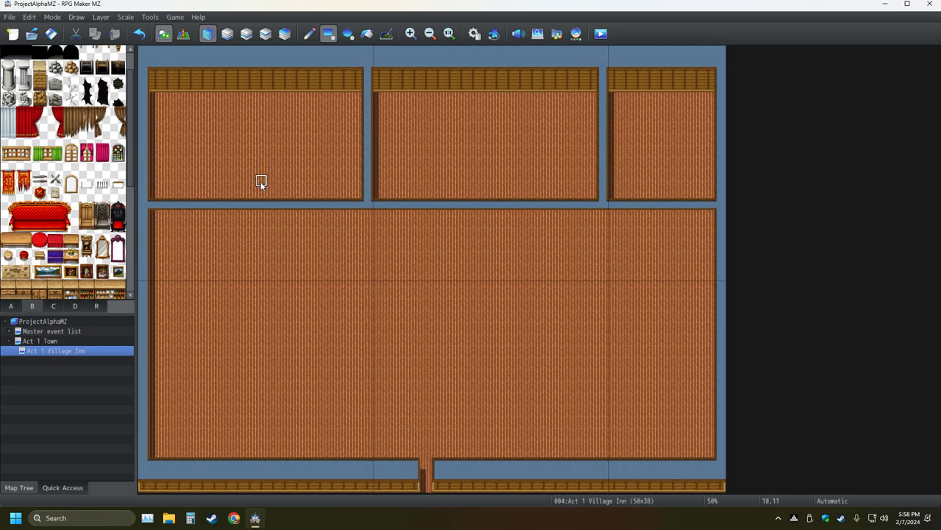
Add a two-tile-high wooden wall face along the full width beneath the row 13 wall
{"action": "left_click", "coordinate": [367, 215]}
{"action": "left_click", "coordinate": [603, 214]}
{"action": "mouse_move", "coordinate": [708, 216]}
{"action": "left_mouse_down"}
{"action": "mouse_move", "coordinate": [442, 213]}
{"action": "mouse_move", "coordinate": [361, 202]}
{"action": "mouse_move", "coordinate": [237, 216]}
{"action": "left_mouse_up"}
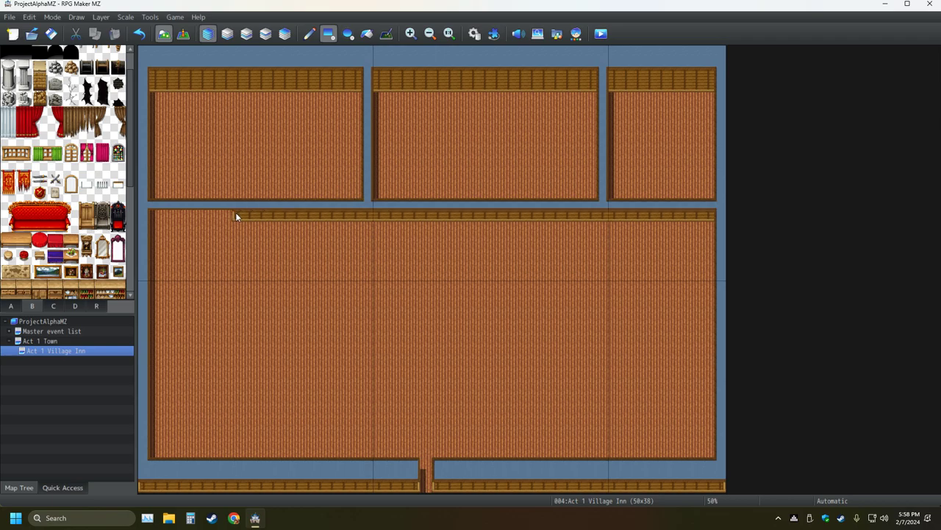
{"action": "left_click_drag", "start_coordinate": [156, 220], "coordinate": [156, 222]}
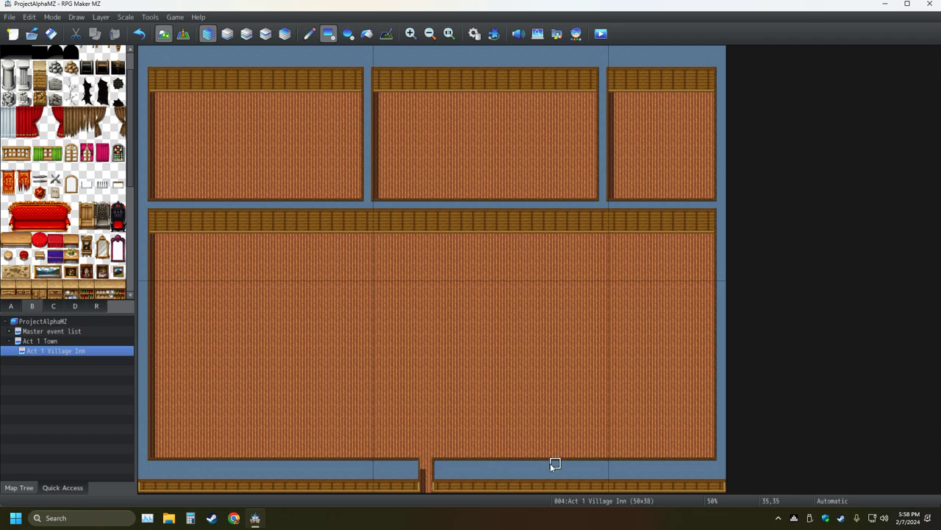
Make the front wall's wooden face two tiles high on both sides of the doorway, and add a full-width wall on row 19
{"action": "mouse_move", "coordinate": [720, 485]}
{"action": "left_mouse_down"}
{"action": "mouse_move", "coordinate": [695, 474]}
{"action": "mouse_move", "coordinate": [365, 478]}
{"action": "left_mouse_up"}
{"action": "left_click_drag", "start_coordinate": [166, 472], "coordinate": [140, 472]}
{"action": "left_click_drag", "start_coordinate": [421, 463], "coordinate": [421, 480]}
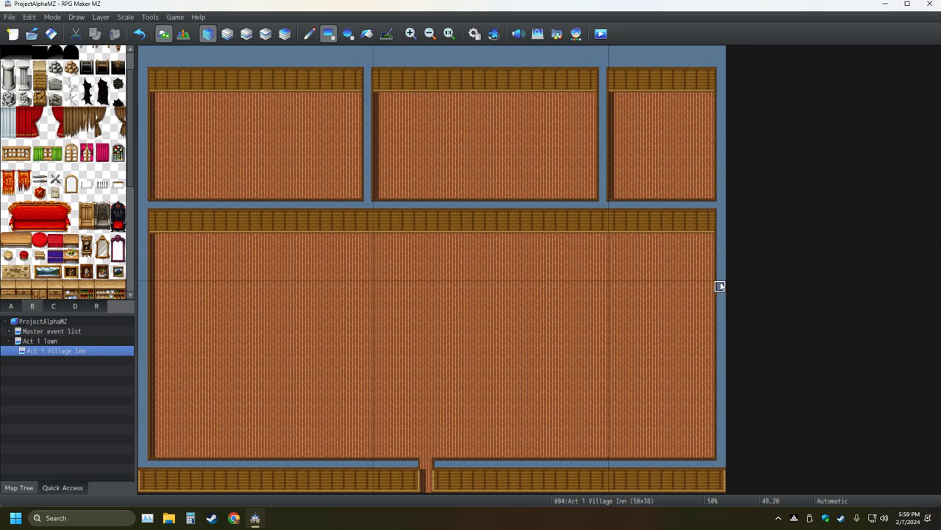
{"action": "mouse_move", "coordinate": [690, 273]}
{"action": "left_mouse_down"}
{"action": "mouse_move", "coordinate": [399, 267]}
{"action": "mouse_move", "coordinate": [156, 276]}
{"action": "left_mouse_up"}
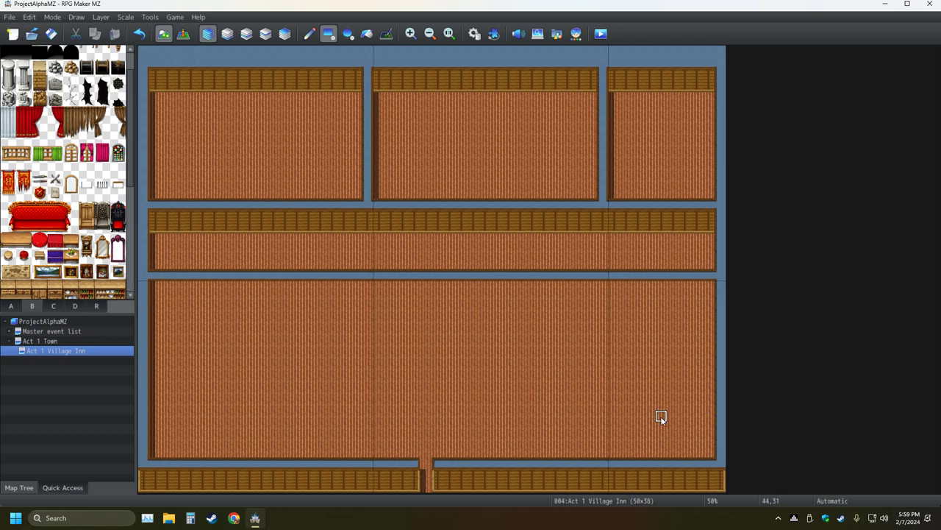
Open the Legend of Abraxas VX ACE project in RPG Maker VX Ace and examine the layouts of Dragonpeak House 1 to 4
{"action": "left_click", "coordinate": [255, 518]}
{"action": "double_click", "coordinate": [56, 68]}
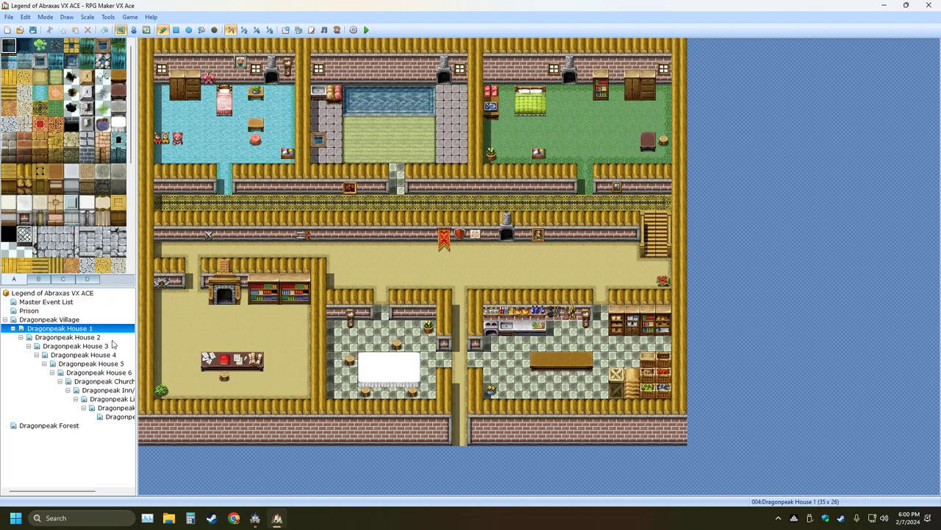
{"action": "left_click", "coordinate": [107, 338]}
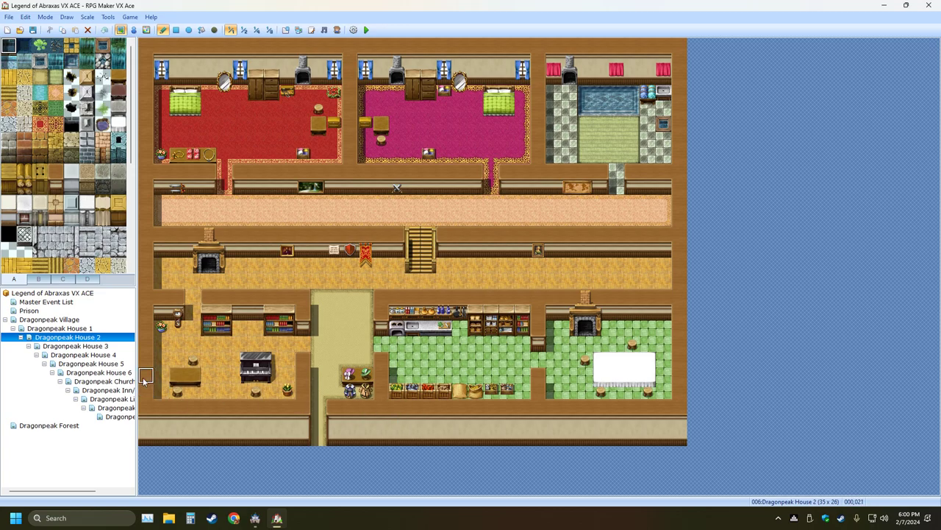
{"action": "left_click", "coordinate": [106, 346]}
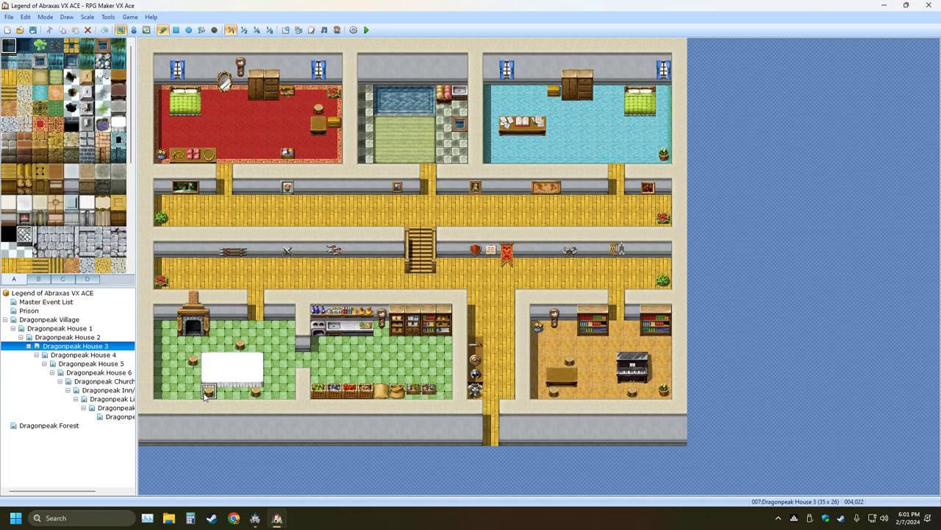
{"action": "left_click", "coordinate": [111, 358]}
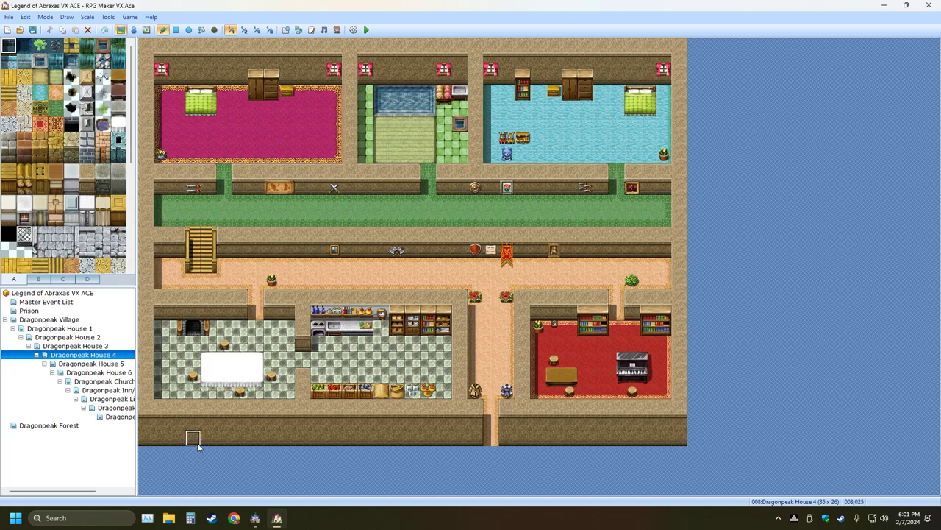
{"action": "left_click", "coordinate": [105, 347]}
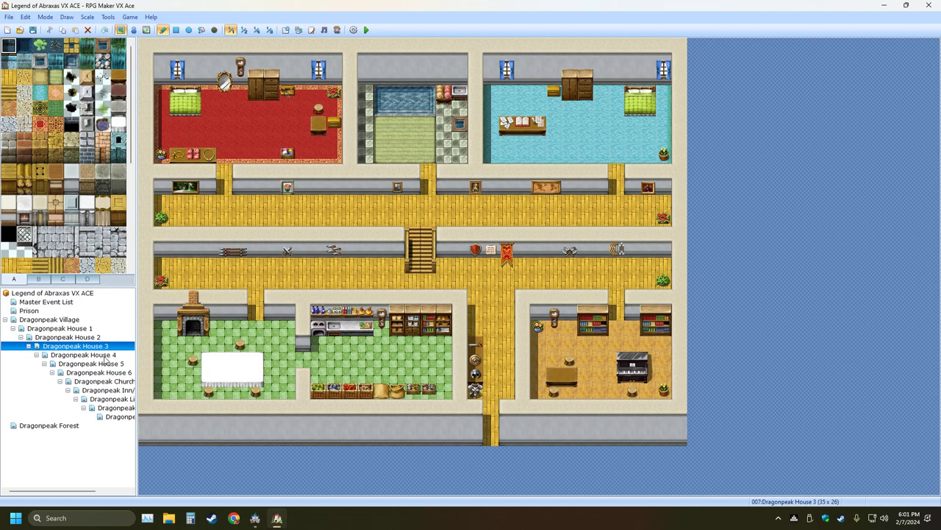
{"action": "left_click", "coordinate": [106, 357]}
{"action": "left_click", "coordinate": [112, 347]}
{"action": "left_click", "coordinate": [97, 356]}
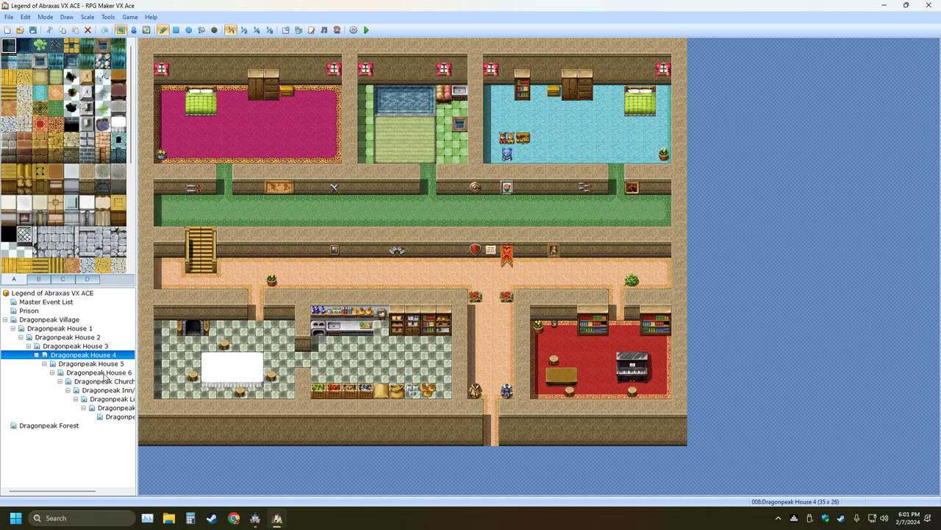
Examine the room layouts of the Dragonpeak House 5, Dragonpeak House 6 and Dragonpeak Church maps
{"action": "left_click", "coordinate": [106, 364]}
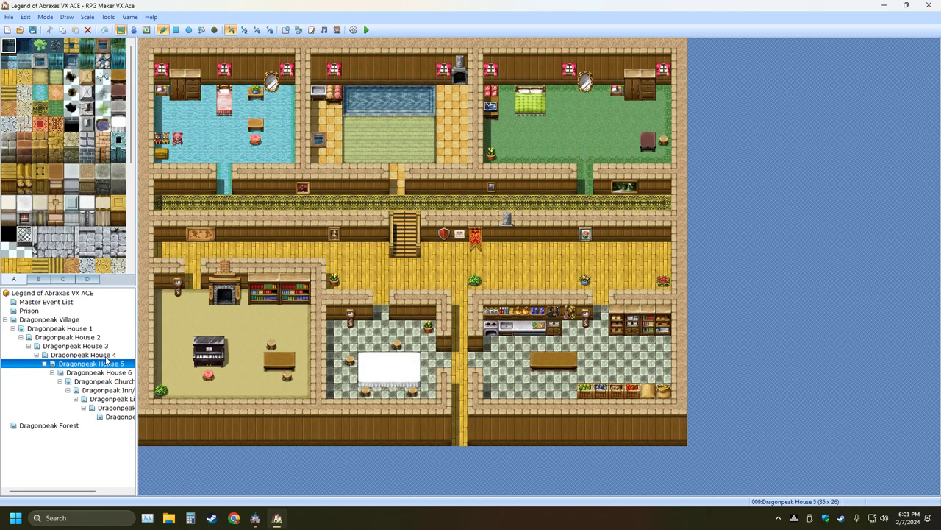
{"action": "left_click", "coordinate": [106, 356]}
{"action": "left_click", "coordinate": [107, 364]}
{"action": "left_click", "coordinate": [106, 373]}
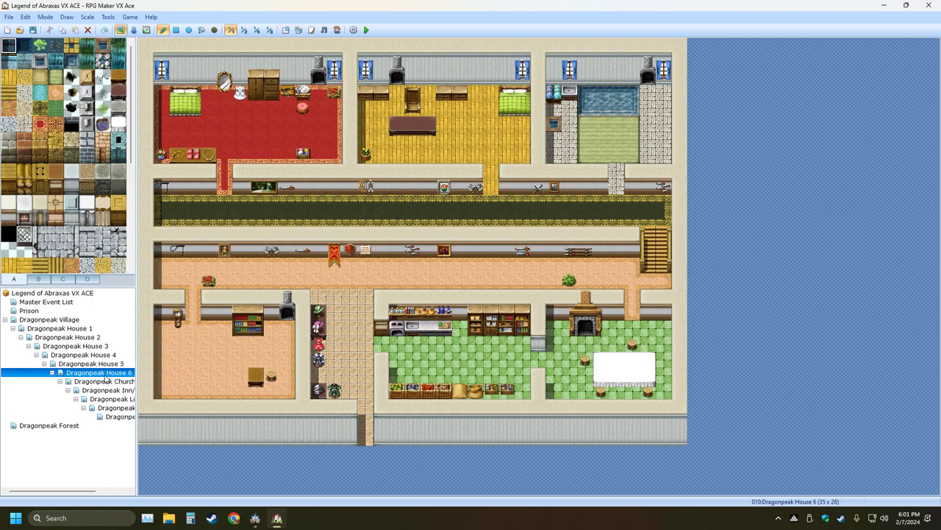
{"action": "left_click", "coordinate": [105, 381]}
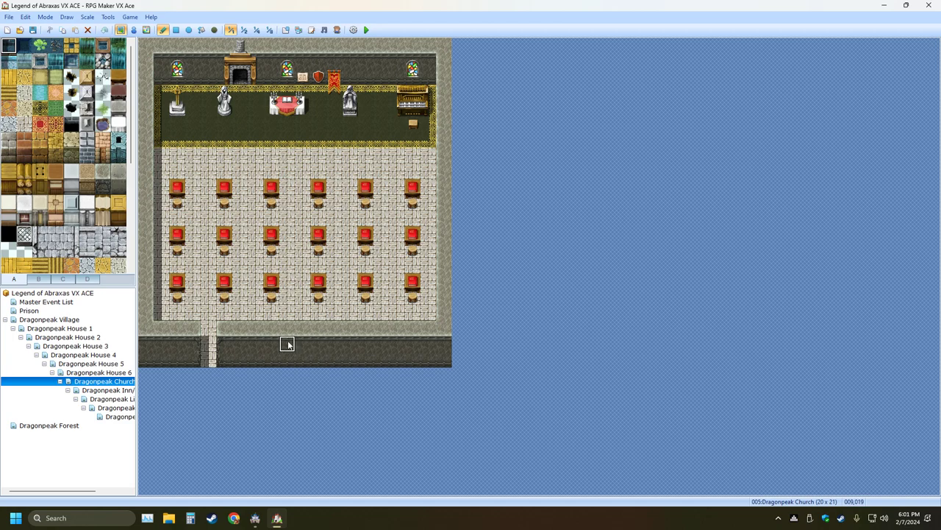
Examine the Dragonpeak Inn/Pub, Library, Farmhouse and Armaments layouts at 1/2 scale, and close the reference project
{"action": "left_click", "coordinate": [129, 391]}
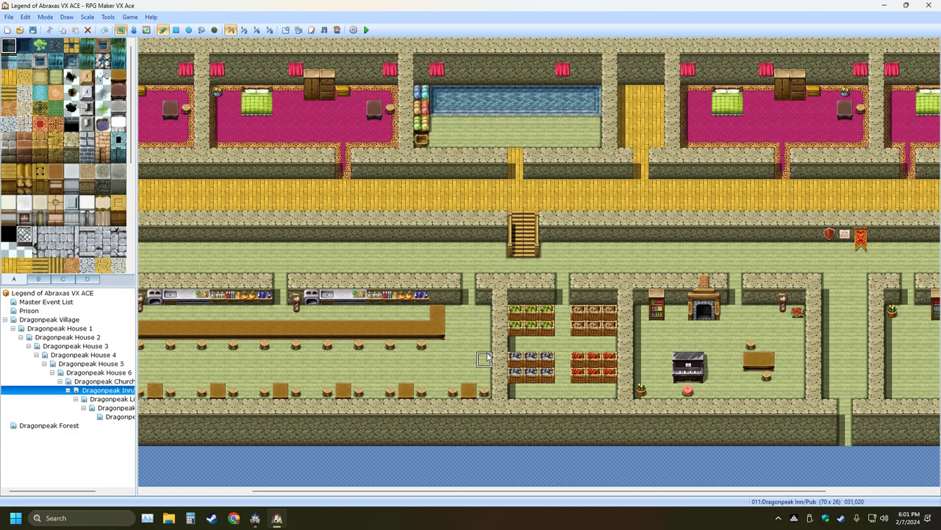
{"action": "left_click", "coordinate": [244, 30]}
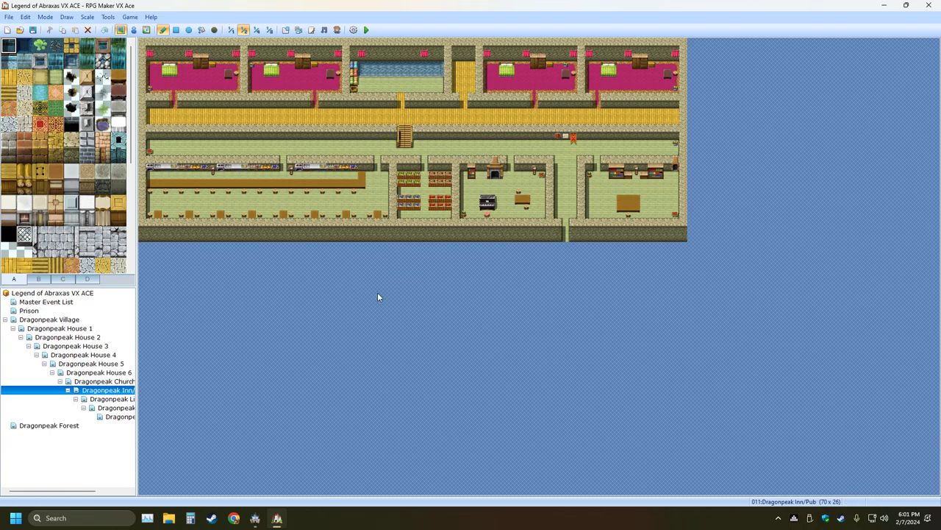
{"action": "left_click", "coordinate": [110, 398]}
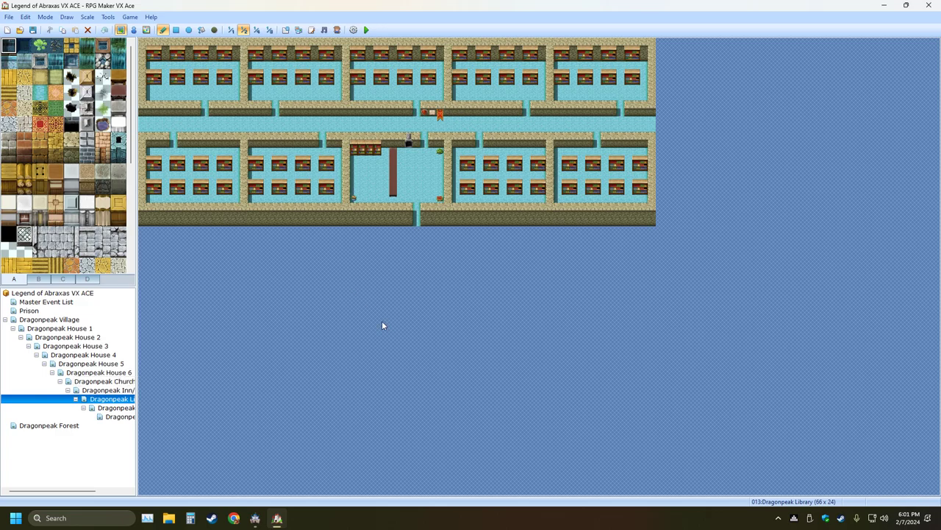
{"action": "left_click", "coordinate": [117, 407]}
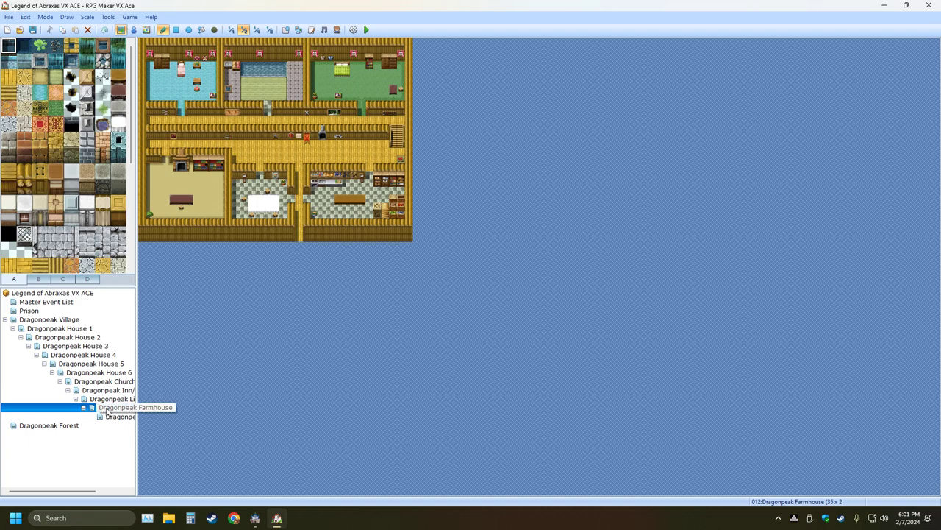
{"action": "left_click", "coordinate": [110, 417]}
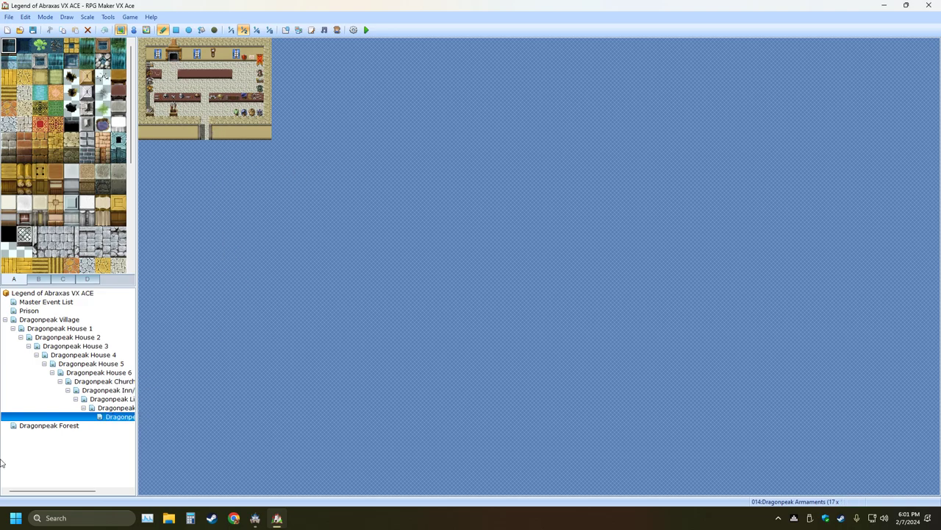
{"action": "left_click", "coordinate": [124, 401]}
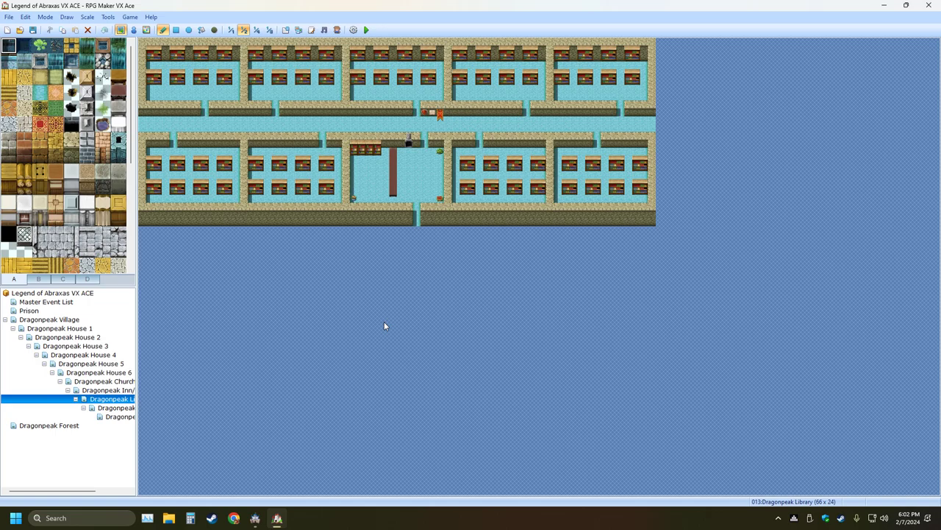
{"action": "left_click", "coordinate": [928, 5]}
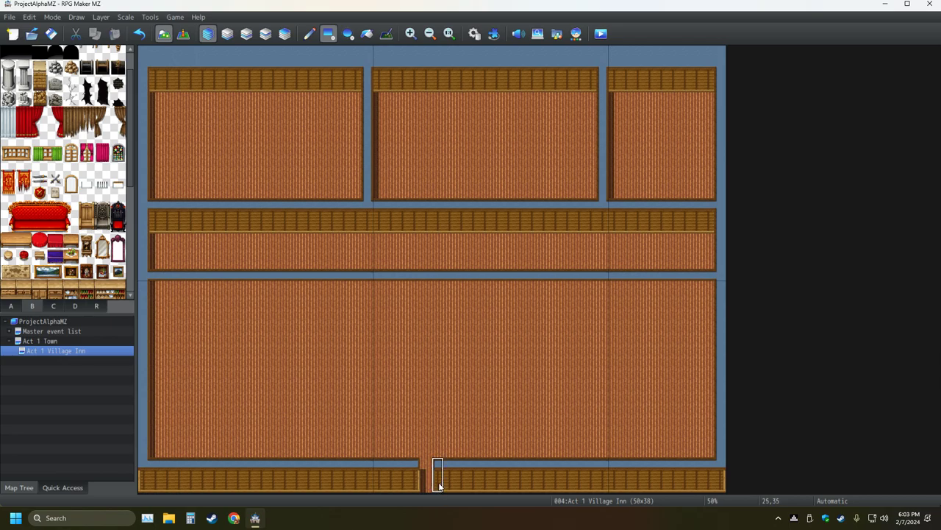
Move the one-tile-wide entrance doorway from the middle of the front wall to near its right end, and save the project
{"action": "left_click_drag", "start_coordinate": [438, 485], "coordinate": [427, 484]}
{"action": "left_click_drag", "start_coordinate": [676, 464], "coordinate": [676, 489]}
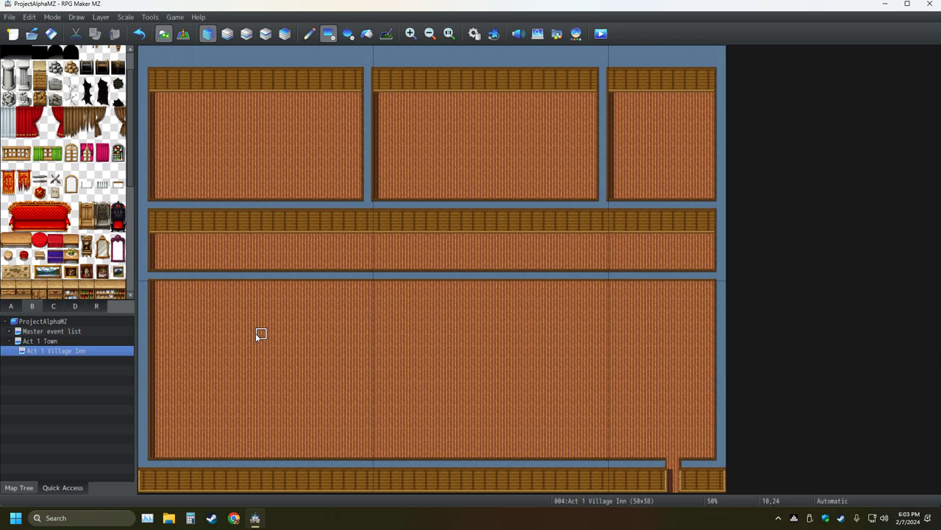
{"action": "left_click", "coordinate": [50, 33]}
{"action": "left_click", "coordinate": [50, 33]}
Cut a one-tile-wide doorway from each of the three upper rooms through the wall into the corridor, and save the project
{"action": "left_click", "coordinate": [77, 342]}
{"action": "left_click", "coordinate": [76, 351]}
{"action": "left_click_drag", "start_coordinate": [203, 205], "coordinate": [204, 215]}
{"action": "left_click_drag", "start_coordinate": [540, 201], "coordinate": [542, 233]}
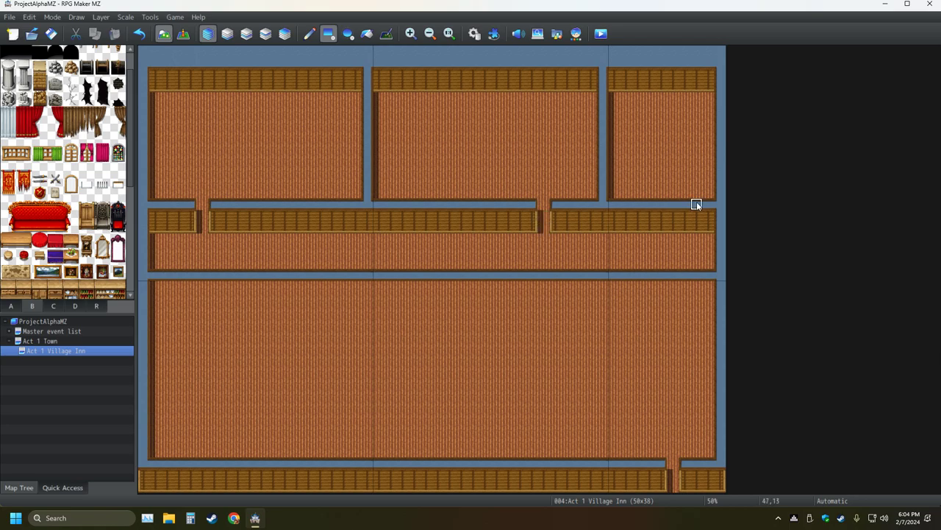
{"action": "left_click_drag", "start_coordinate": [685, 203], "coordinate": [682, 225]}
{"action": "left_click", "coordinate": [50, 39]}
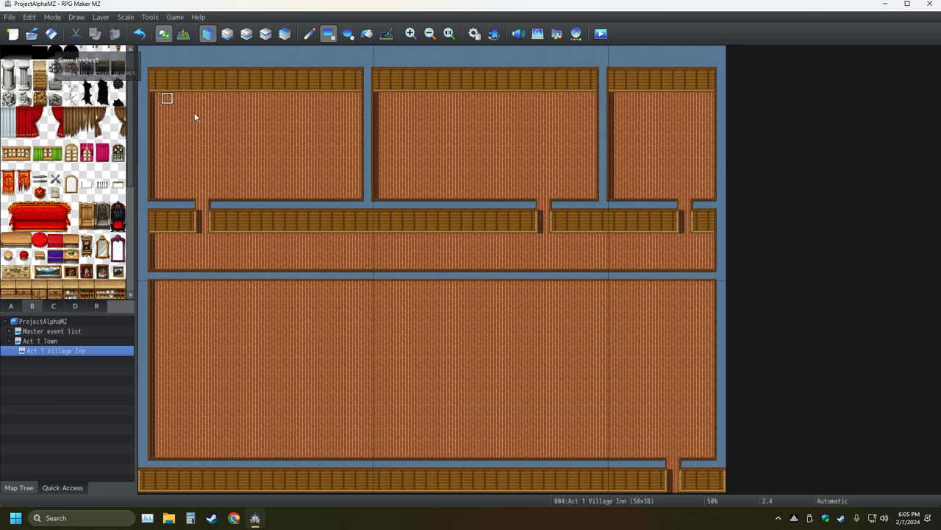
Add a two-tile-high wooden wall face along the full width of the large lower room, beneath the row 19 wall
{"action": "left_click", "coordinate": [40, 340]}
{"action": "left_click", "coordinate": [79, 348]}
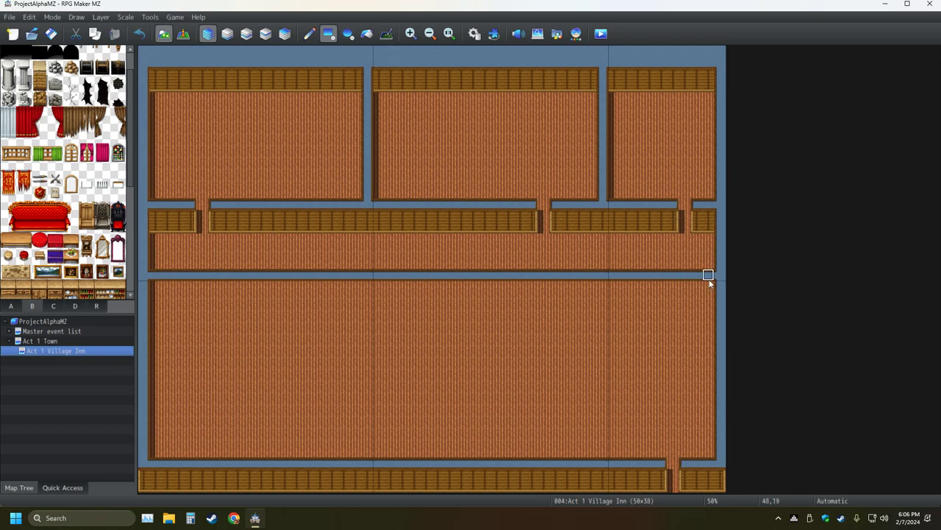
{"action": "mouse_move", "coordinate": [710, 285]}
{"action": "left_mouse_down"}
{"action": "mouse_move", "coordinate": [645, 305]}
{"action": "mouse_move", "coordinate": [420, 291]}
{"action": "mouse_move", "coordinate": [394, 303]}
{"action": "mouse_move", "coordinate": [235, 302]}
{"action": "mouse_move", "coordinate": [151, 294]}
{"action": "left_mouse_up"}
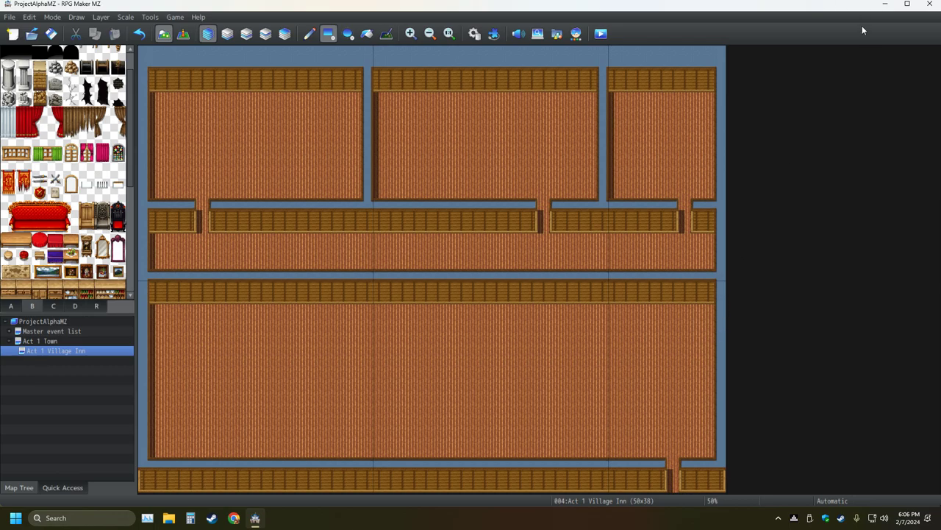
Switch to the older Legend of Abraxas project in RPG Maker VX Ace and view the Dragonpeak House 1 and House 2 layouts
{"action": "left_click", "coordinate": [886, 6]}
{"action": "double_click", "coordinate": [55, 70]}
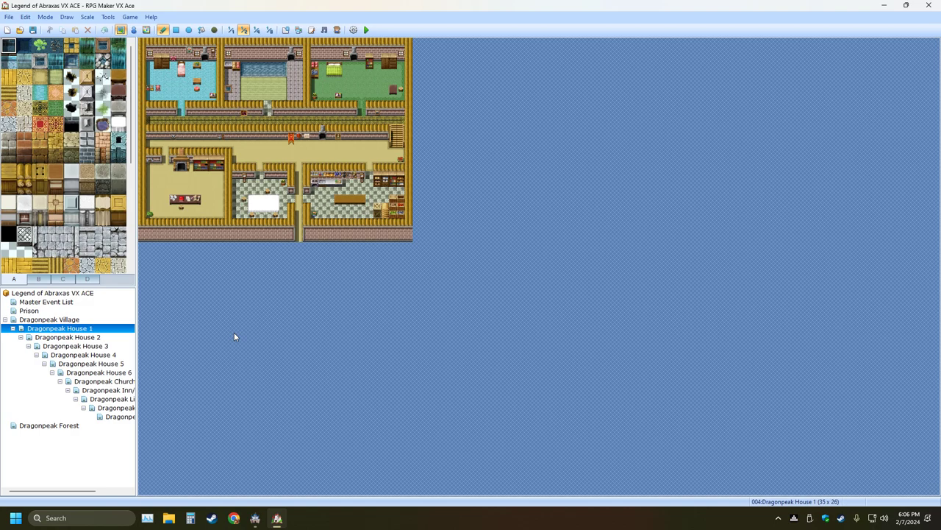
{"action": "left_click", "coordinate": [93, 337]}
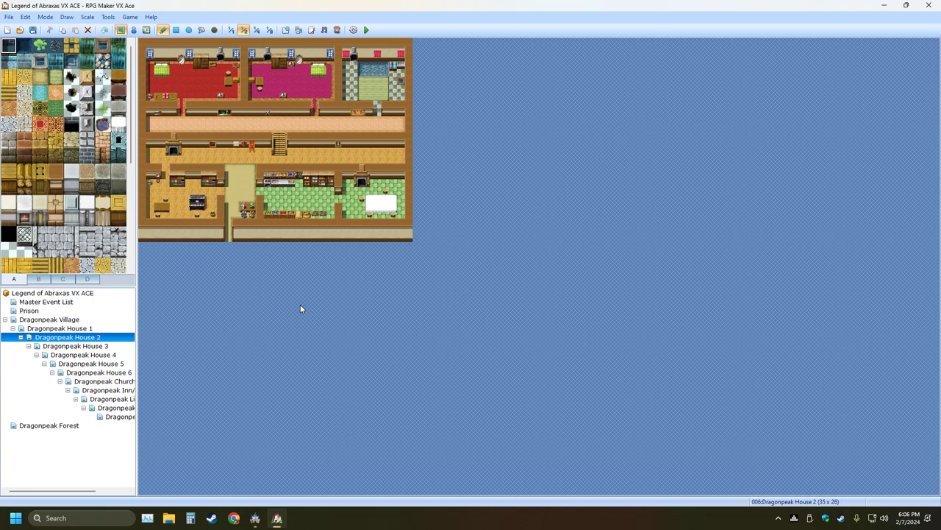
Move Dragonpeak House 1 under Dragonpeak Forest, and Dragonpeak House 2 with its sub-maps directly under Dragonpeak Village
{"action": "left_click", "coordinate": [40, 329]}
{"action": "right_click", "coordinate": [39, 329]}
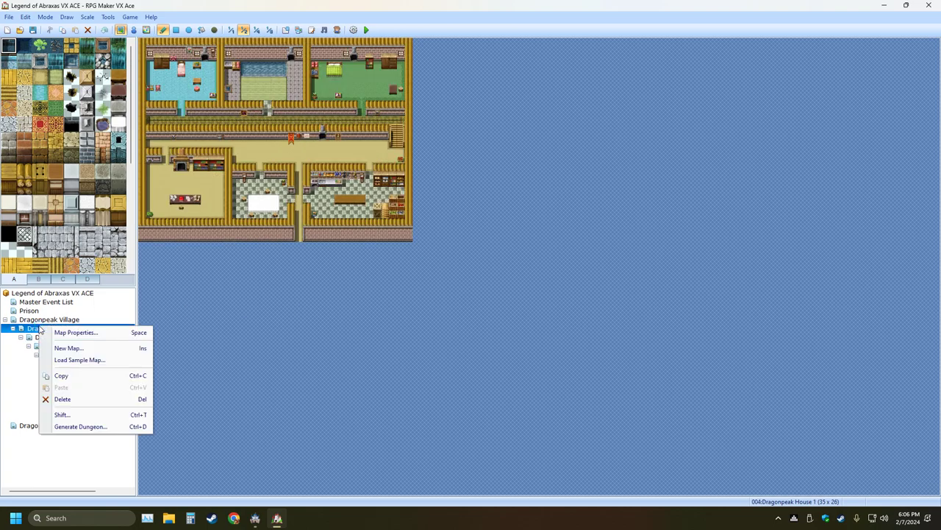
{"action": "left_click", "coordinate": [25, 333]}
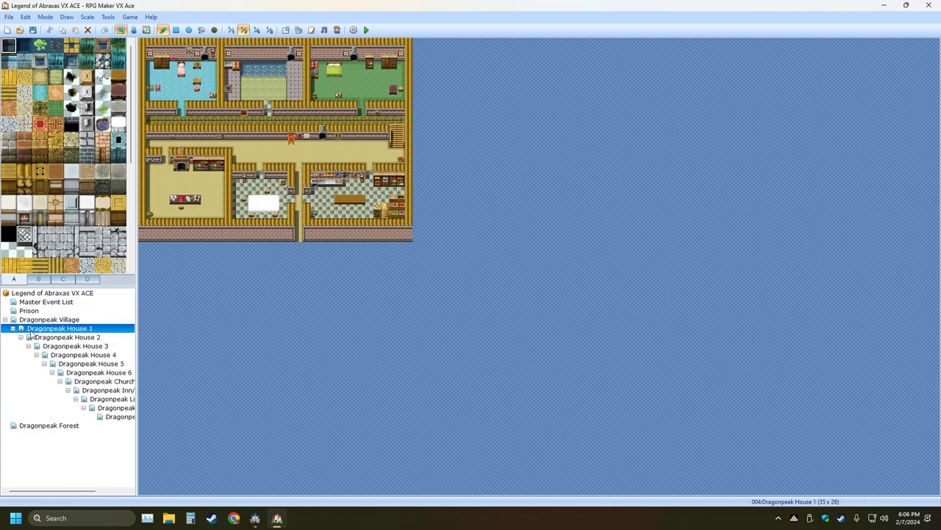
{"action": "left_click_drag", "start_coordinate": [31, 335], "coordinate": [54, 423]}
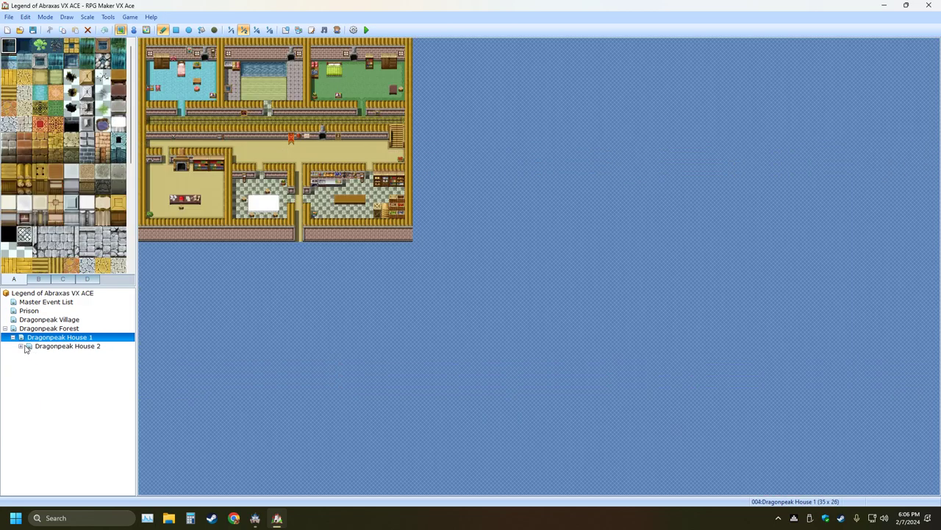
{"action": "left_click_drag", "start_coordinate": [28, 349], "coordinate": [31, 320]}
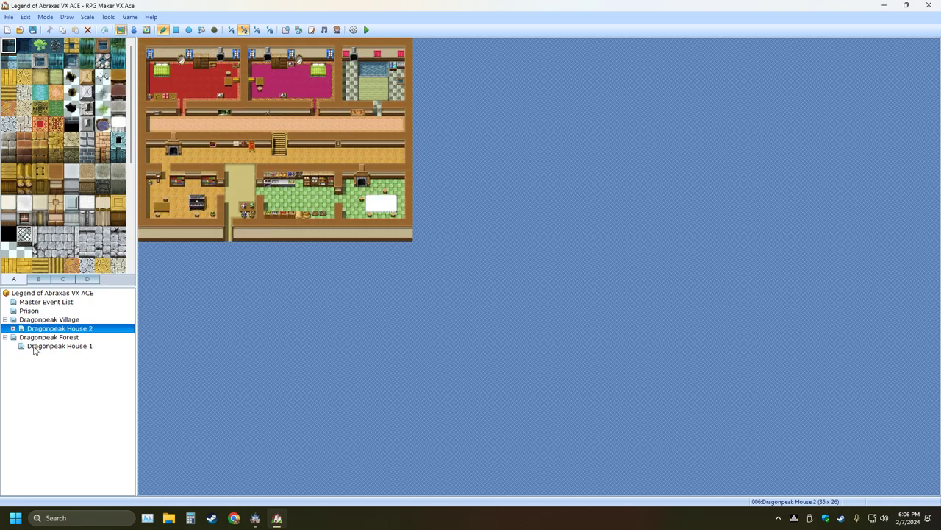
Delete the Dragonpeak House 1 and Dragonpeak Forest maps from the project
{"action": "right_click", "coordinate": [33, 350]}
{"action": "left_click", "coordinate": [65, 418]}
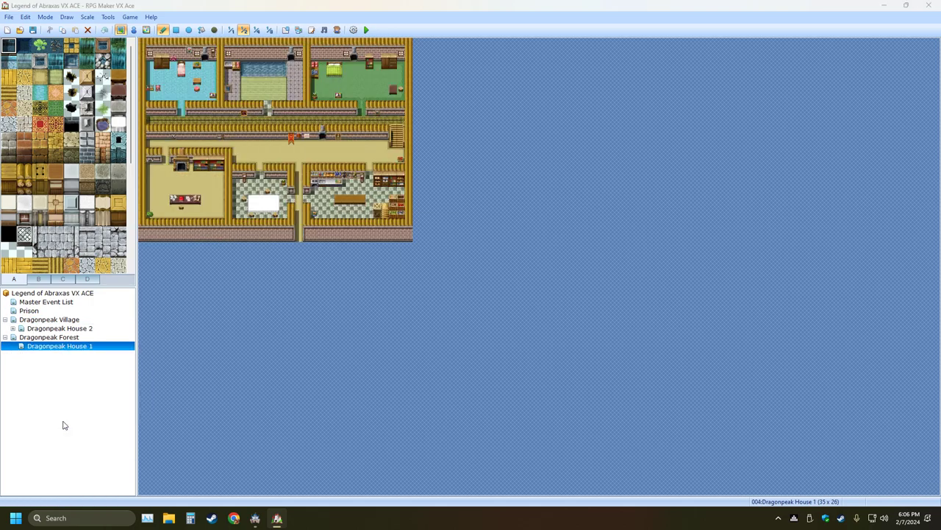
{"action": "left_click", "coordinate": [464, 278]}
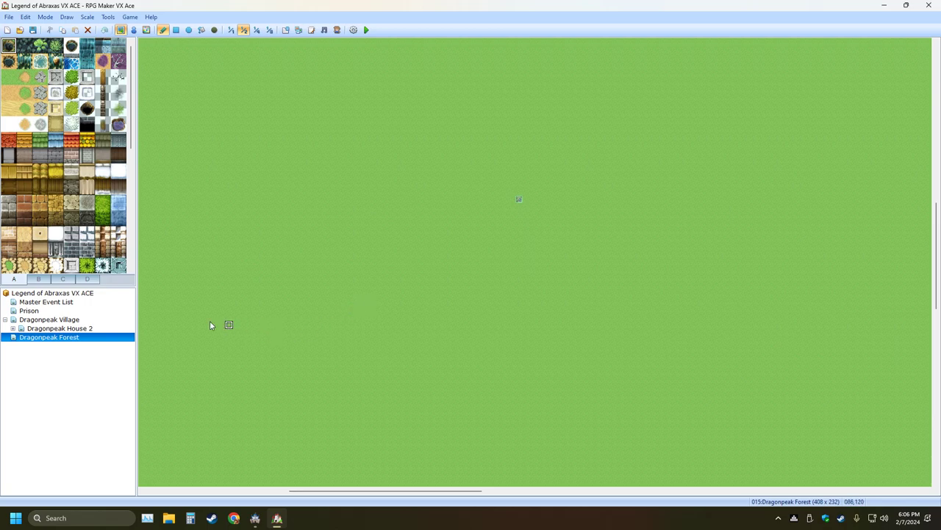
{"action": "right_click", "coordinate": [70, 341]}
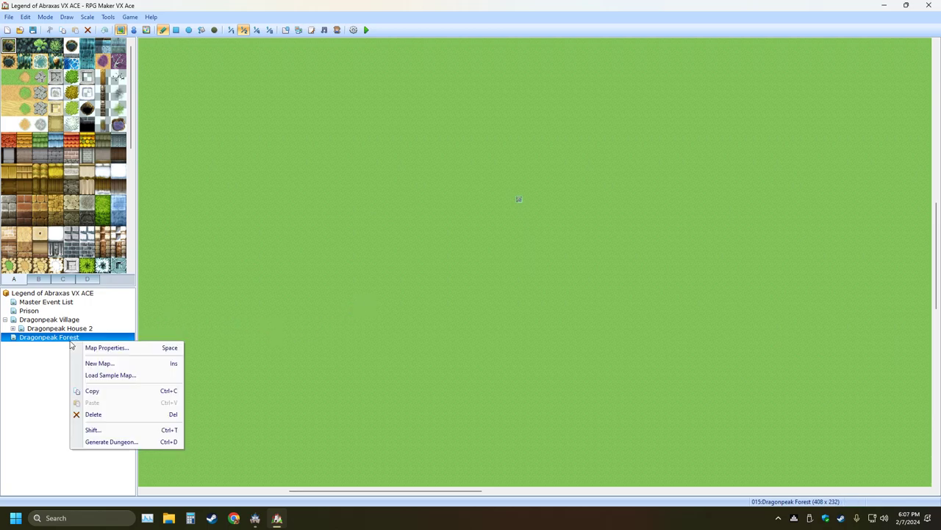
{"action": "left_click", "coordinate": [107, 417]}
{"action": "left_click", "coordinate": [471, 284]}
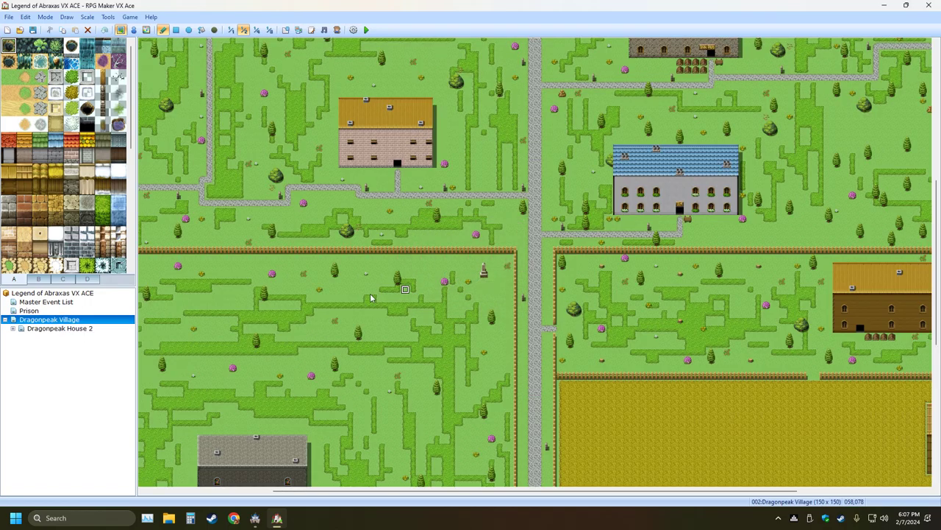
Examine the Dragonpeak House 2 layout and its A, B and C tiles, including the wooden stairs and banisters
{"action": "left_click", "coordinate": [40, 332]}
{"action": "left_click", "coordinate": [13, 329]}
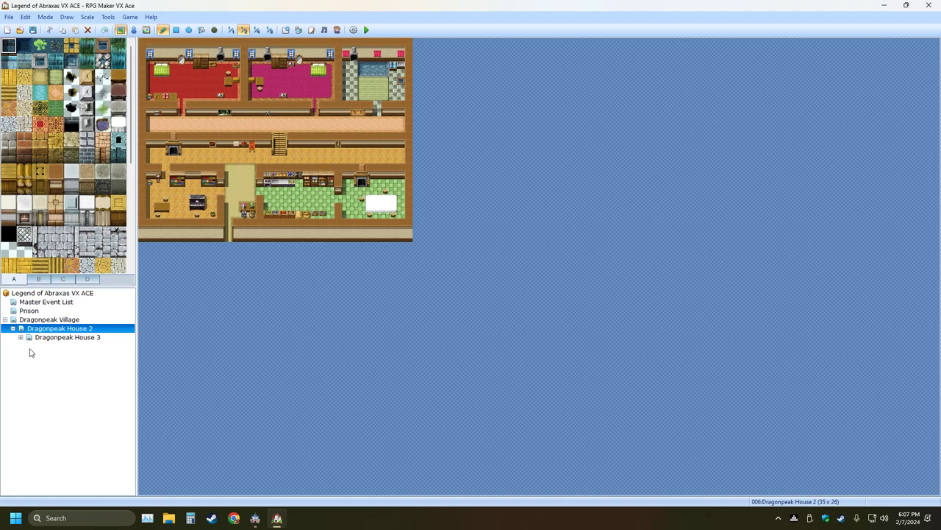
{"action": "left_click", "coordinate": [13, 328]}
{"action": "left_click", "coordinate": [38, 279]}
{"action": "scroll", "coordinate": [69, 247], "scroll_direction": "down", "scroll_amount": 5}
{"action": "left_click", "coordinate": [14, 278]}
{"action": "scroll", "coordinate": [52, 257], "scroll_direction": "down", "scroll_amount": 5}
{"action": "left_click", "coordinate": [24, 156]}
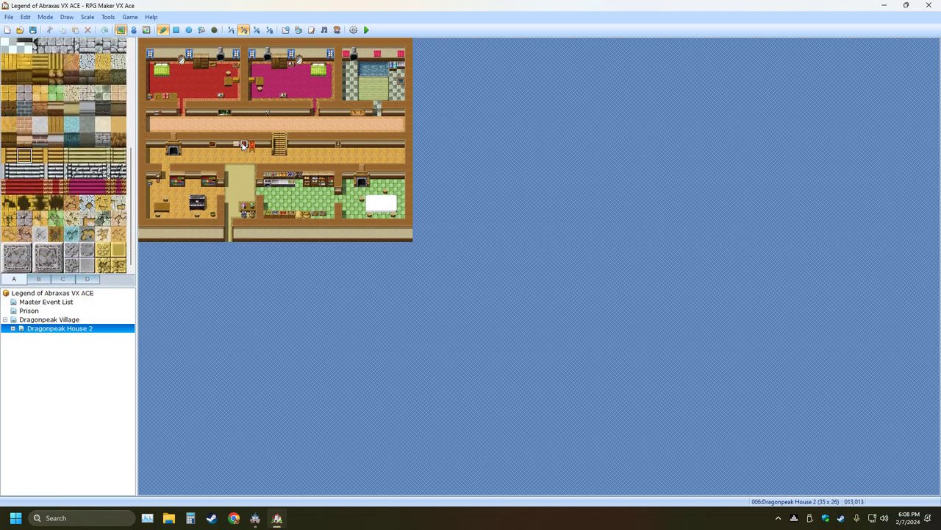
{"action": "left_click", "coordinate": [63, 280]}
{"action": "scroll", "coordinate": [72, 231], "scroll_direction": "down", "scroll_amount": 5}
{"action": "scroll", "coordinate": [66, 250], "scroll_direction": "down", "scroll_amount": 10}
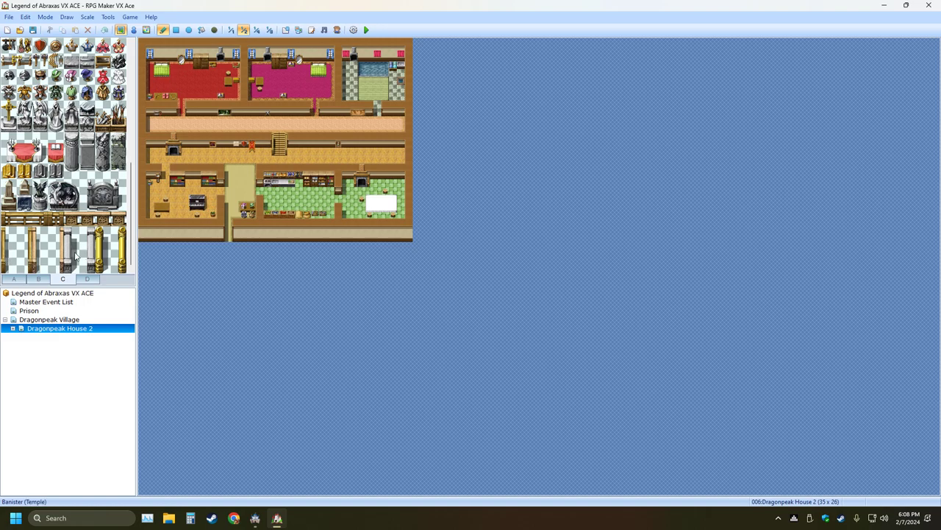
Close the Legend of Abraxas project with its changes saved, and return to RPG Maker MZ to save ProjectAlphaMZ
{"action": "left_click", "coordinate": [929, 6]}
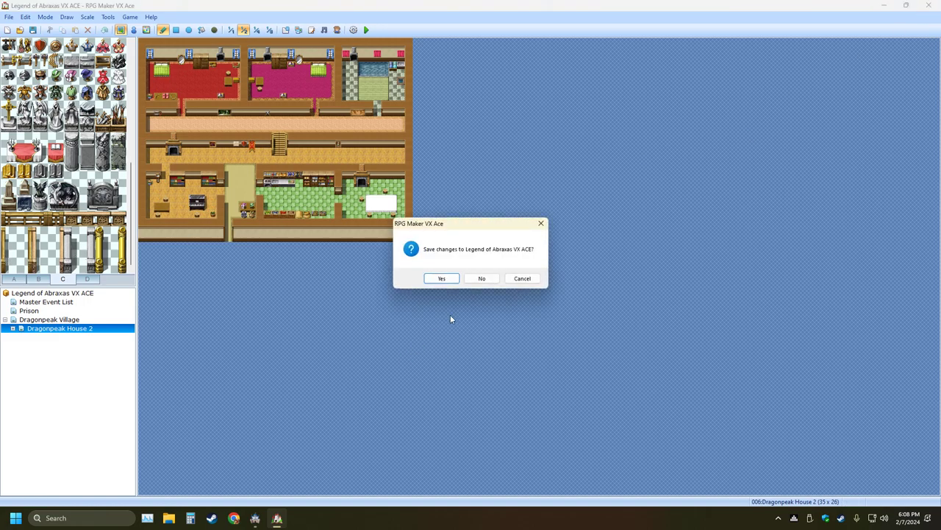
{"action": "left_click", "coordinate": [441, 278]}
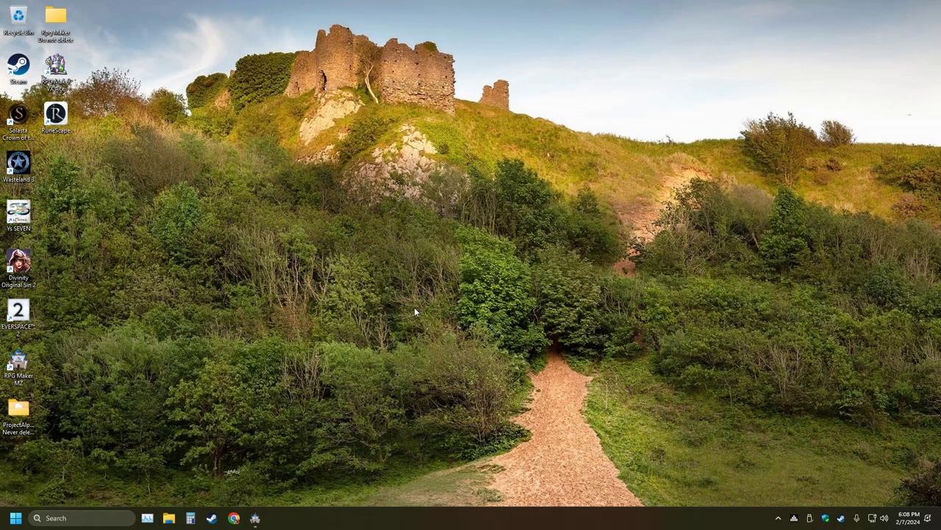
{"action": "left_click", "coordinate": [255, 518]}
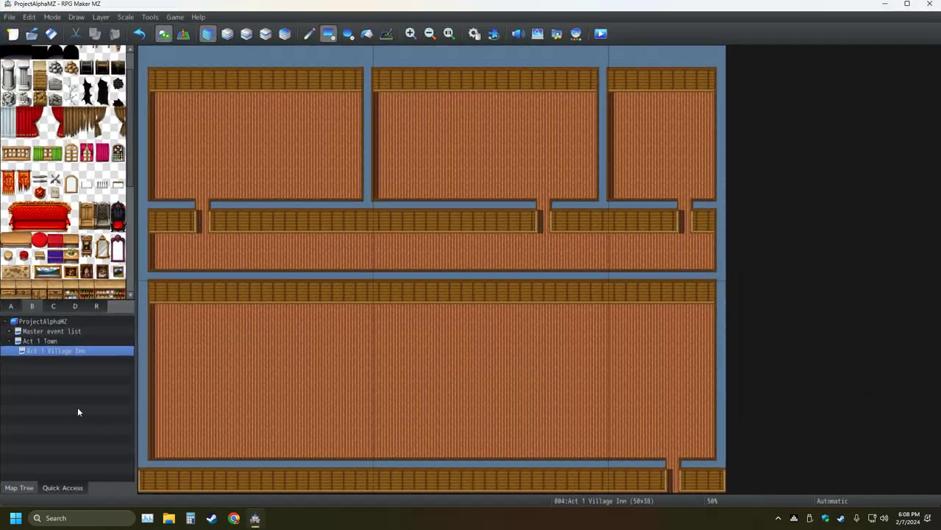
{"action": "key", "text": "ctrl+s"}
Examine the inn map's A tiles and the Inside tileset's A, B and D pages in the database, and leave it without changes
{"action": "scroll", "coordinate": [46, 228], "scroll_direction": "down", "scroll_amount": 3}
{"action": "left_click", "coordinate": [11, 305]}
{"action": "scroll", "coordinate": [56, 243], "scroll_direction": "down", "scroll_amount": 3}
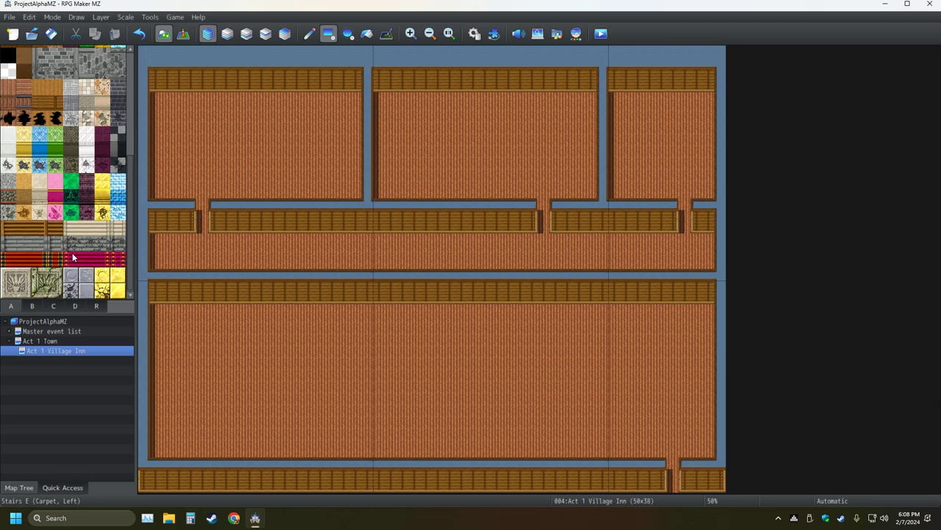
{"action": "left_click", "coordinate": [475, 34]}
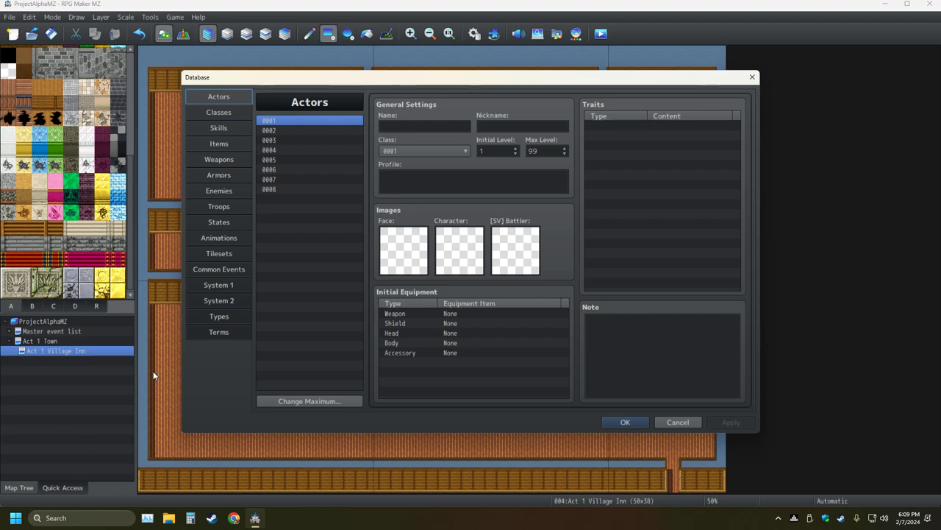
{"action": "left_click", "coordinate": [243, 254]}
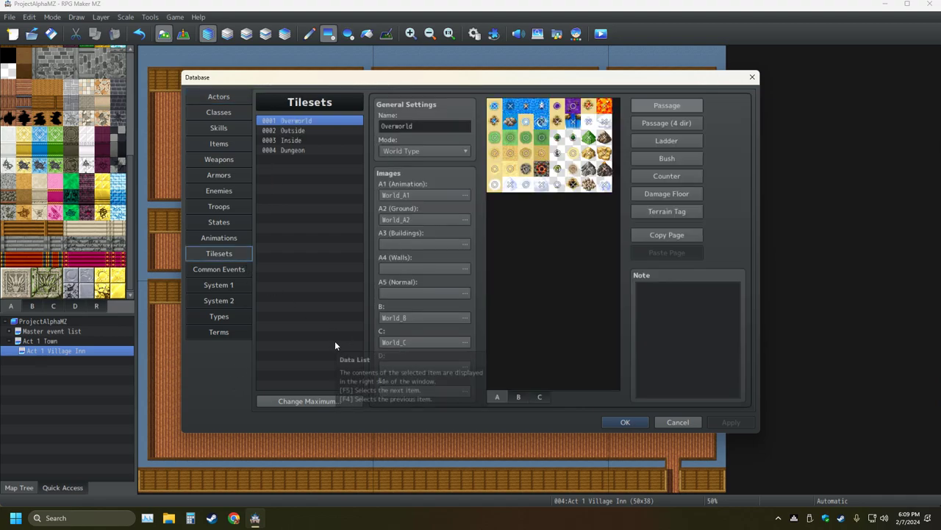
{"action": "left_click", "coordinate": [319, 130]}
{"action": "left_click", "coordinate": [315, 140]}
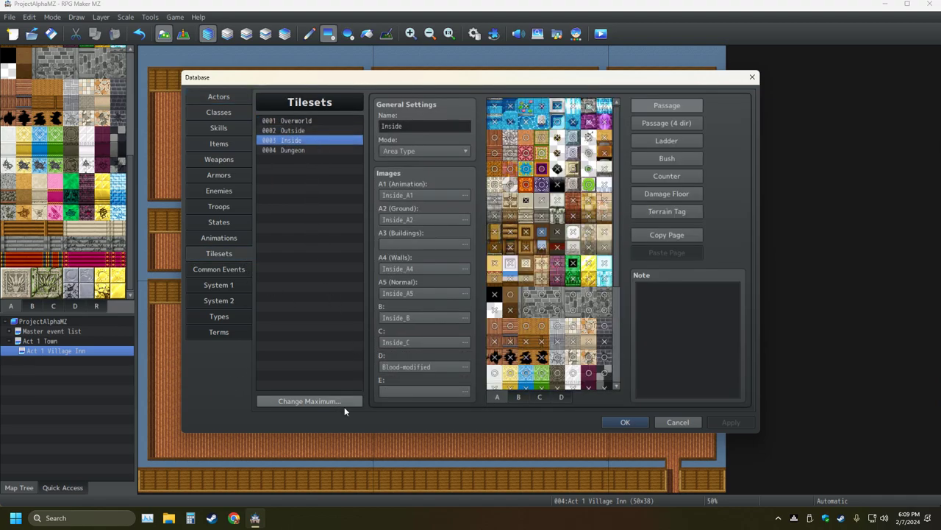
{"action": "scroll", "coordinate": [582, 342], "scroll_direction": "down", "scroll_amount": 5}
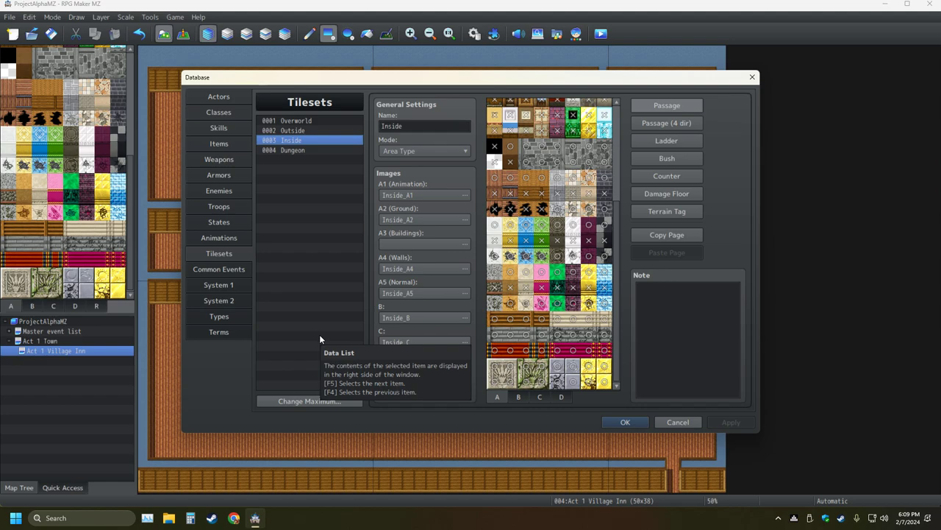
{"action": "left_click", "coordinate": [519, 396]}
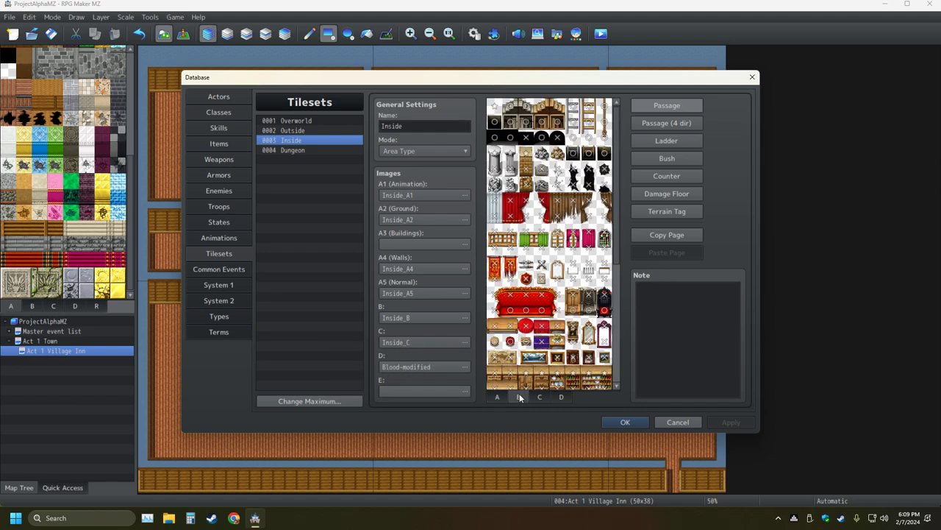
{"action": "left_click", "coordinate": [563, 397]}
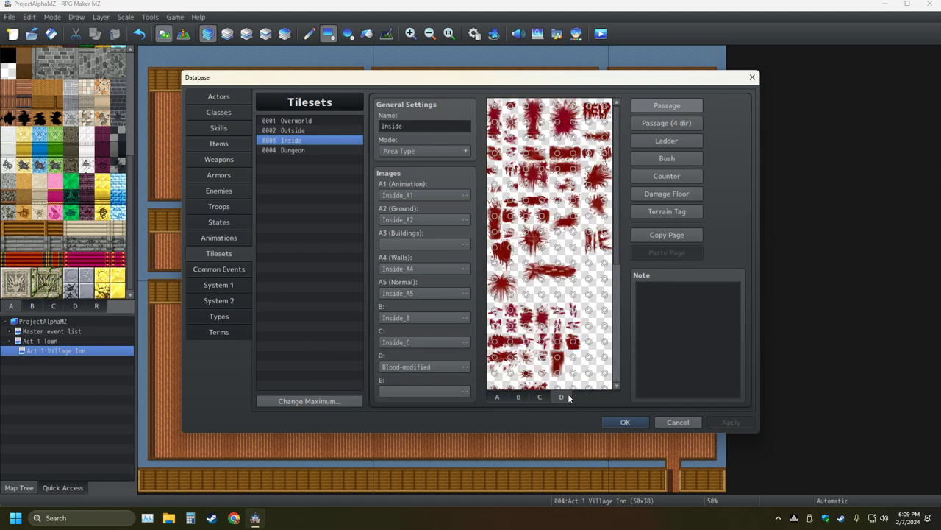
{"action": "left_click", "coordinate": [519, 397]}
{"action": "scroll", "coordinate": [570, 321], "scroll_direction": "down", "scroll_amount": 5}
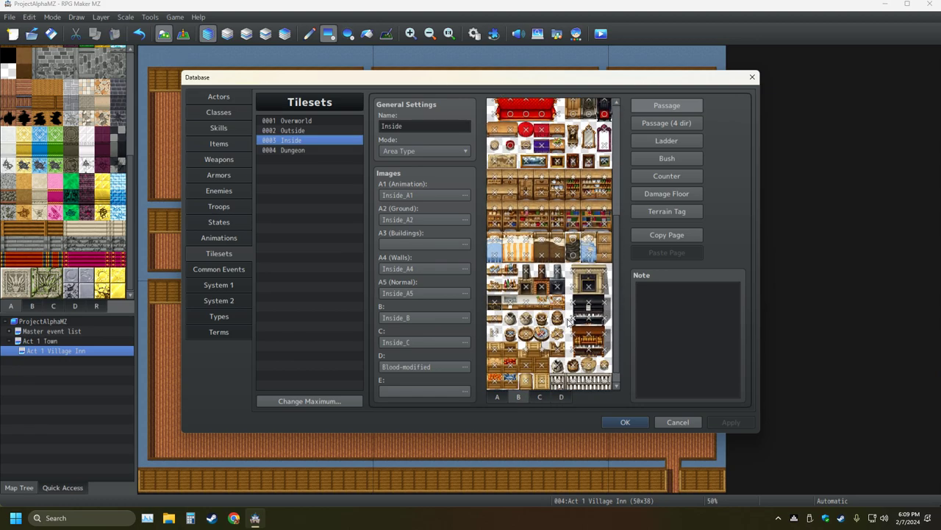
{"action": "scroll", "coordinate": [570, 321], "scroll_direction": "down", "scroll_amount": 1}
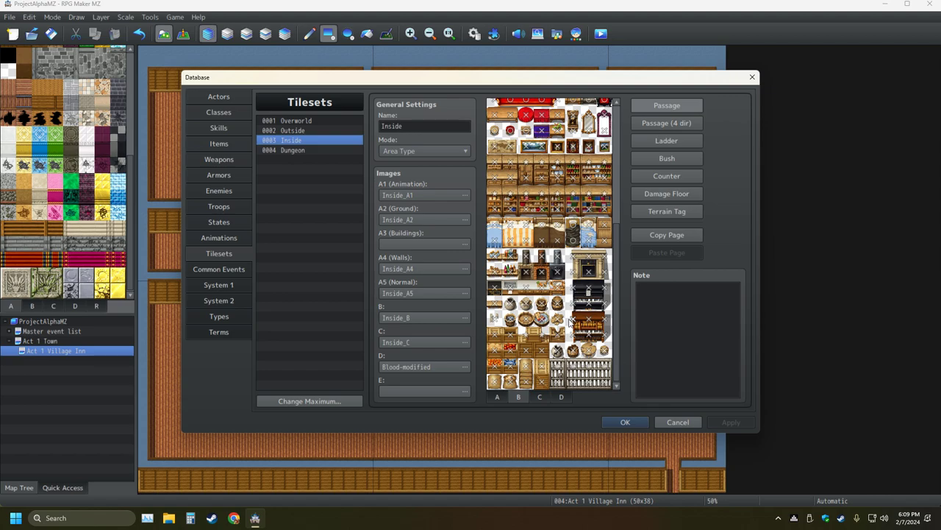
{"action": "scroll", "coordinate": [570, 321], "scroll_direction": "up", "scroll_amount": 3}
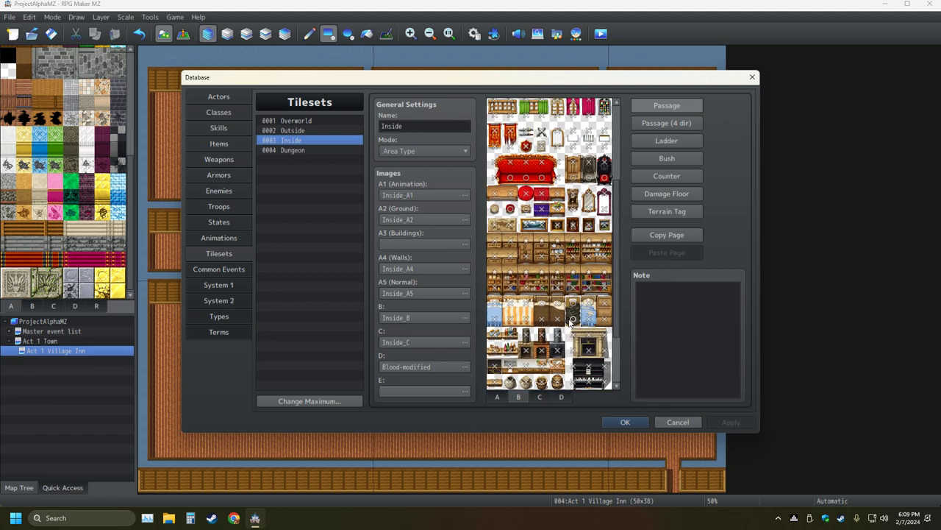
{"action": "scroll", "coordinate": [570, 321], "scroll_direction": "up", "scroll_amount": 1}
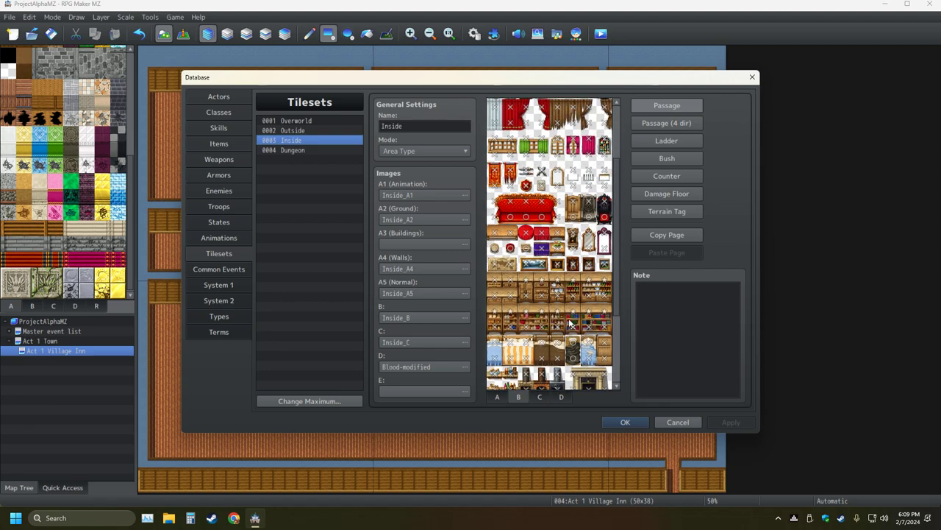
{"action": "left_click", "coordinate": [682, 423]}
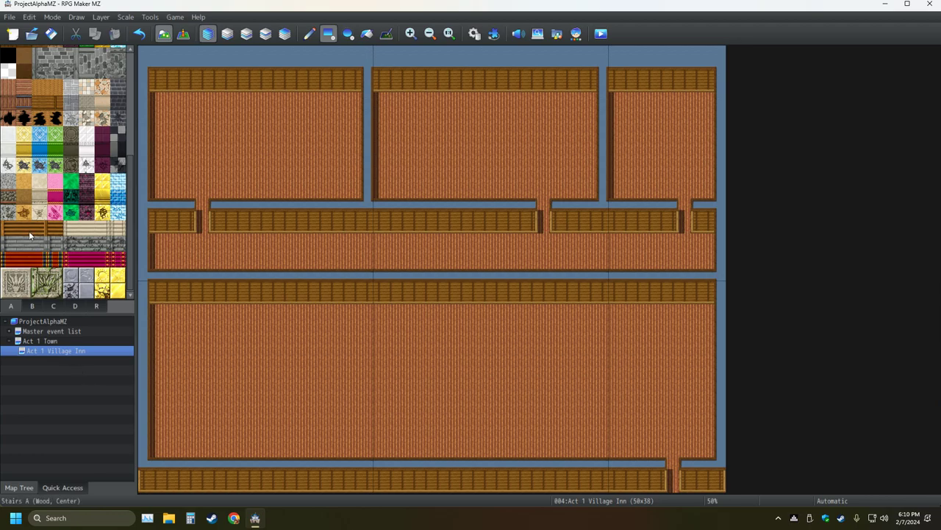
{"action": "left_click_drag", "start_coordinate": [43, 234], "coordinate": [16, 234]}
{"action": "left_click", "coordinate": [55, 229]}
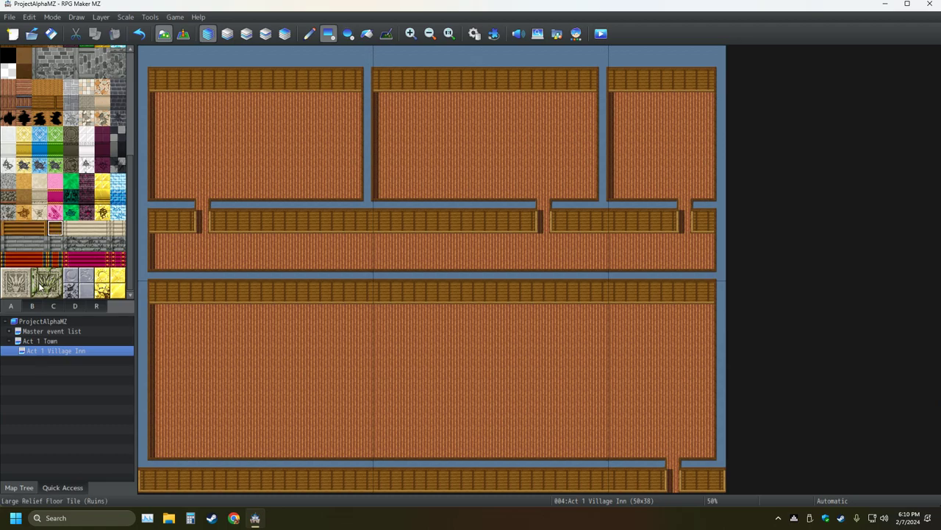
{"action": "left_click", "coordinate": [40, 230]}
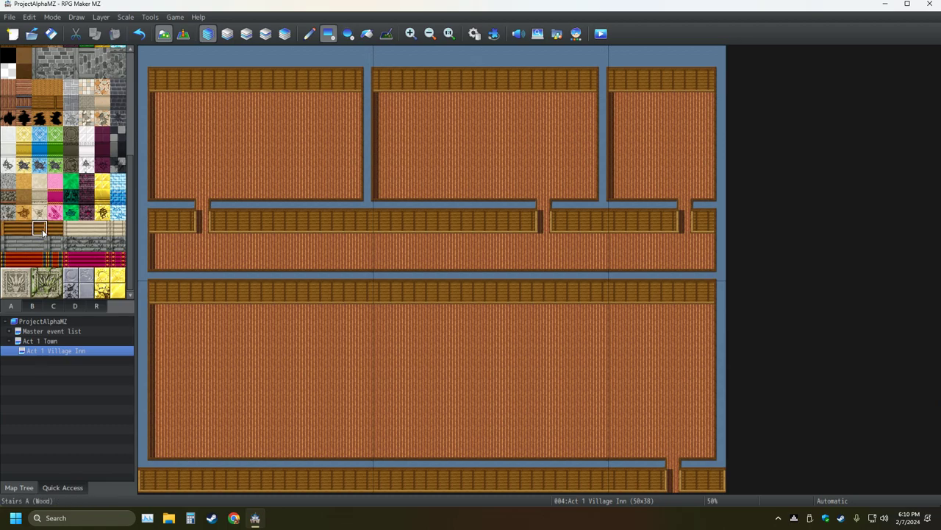
{"action": "left_click", "coordinate": [705, 297]}
{"action": "left_click", "coordinate": [139, 34]}
{"action": "left_click", "coordinate": [708, 298]}
{"action": "left_click", "coordinate": [693, 300]}
{"action": "left_click", "coordinate": [137, 35]}
Build a wooden staircase two tiles wide and four tiles high from the large lower room's upper-right corner through the wall to the corridor
{"action": "left_click", "coordinate": [7, 229]}
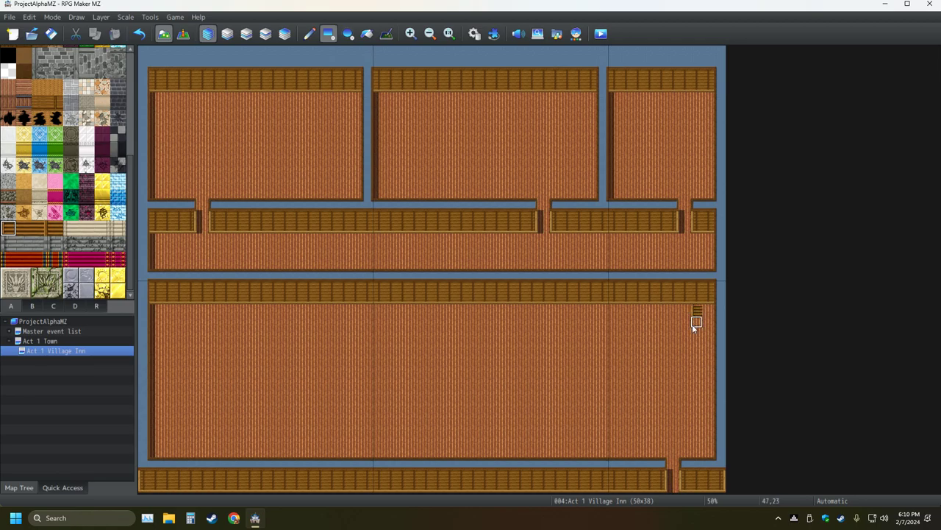
{"action": "left_click", "coordinate": [39, 229]}
{"action": "left_click", "coordinate": [707, 310]}
{"action": "scroll", "coordinate": [684, 350], "scroll_direction": "up", "scroll_amount": 3, "text": "ctrl"}
{"action": "middle_click_drag", "start_coordinate": [684, 350], "coordinate": [926, 409]}
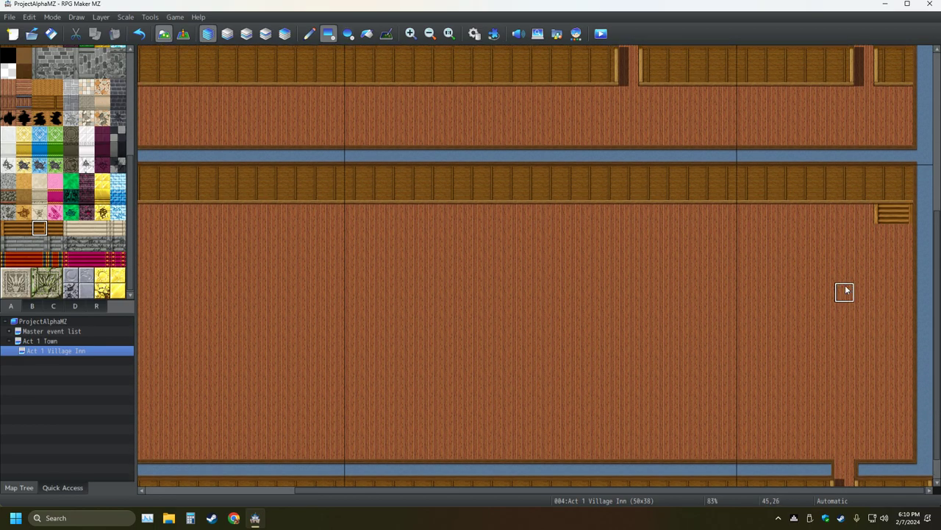
{"action": "left_click", "coordinate": [903, 206]}
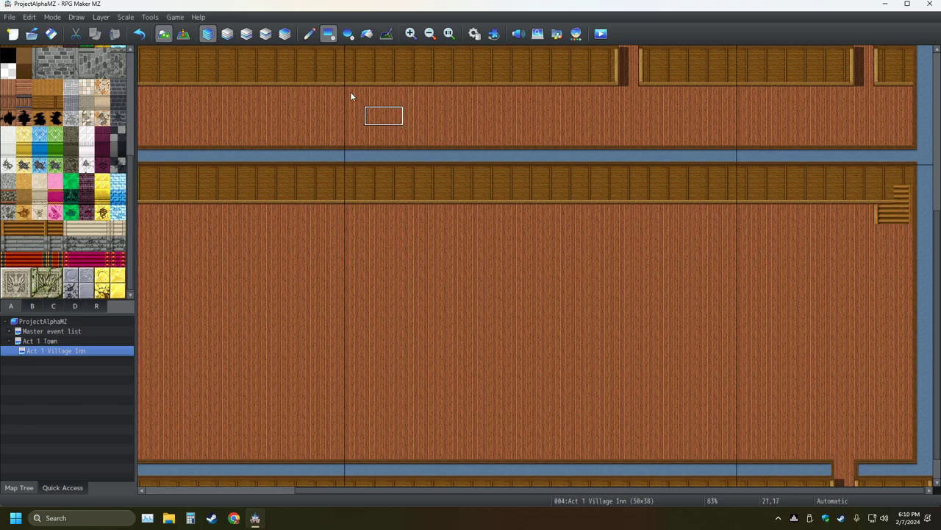
{"action": "left_click", "coordinate": [309, 33]}
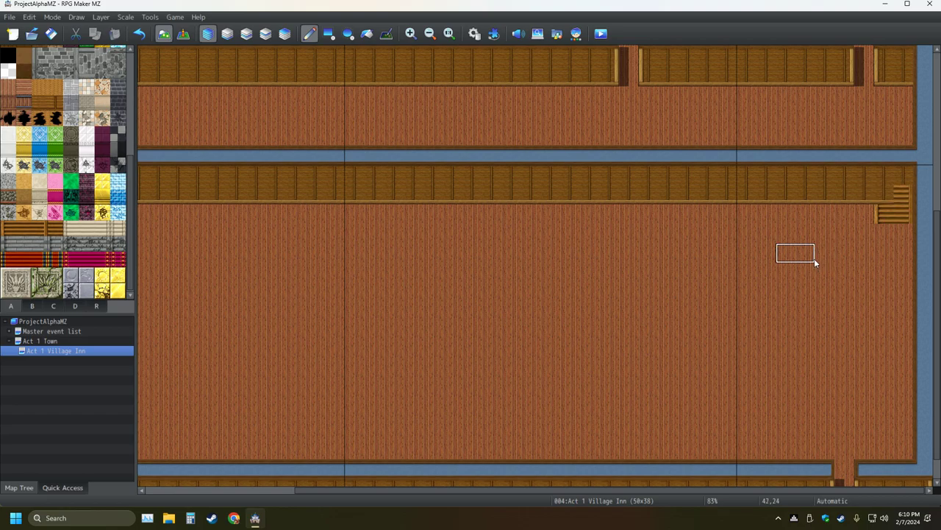
{"action": "left_click_drag", "start_coordinate": [894, 191], "coordinate": [899, 160]}
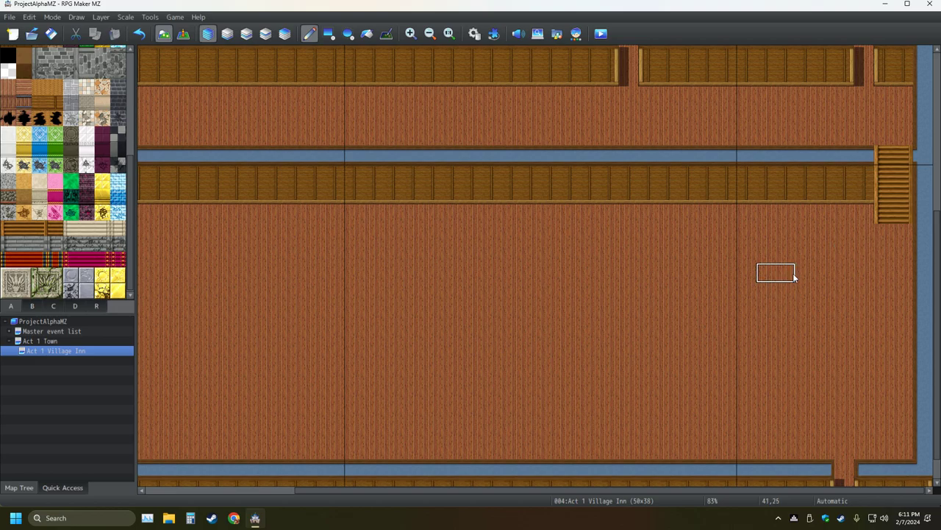
Undo the staircase and rebuild it at the same size one tile farther left, leaving a strip of wall on its right
{"action": "key", "text": "ctrl+z"}
{"action": "key", "text": "ctrl+z"}
{"action": "key", "text": "ctrl+z"}
{"action": "key", "text": "ctrl+z"}
{"action": "key", "text": "ctrl+z"}
{"action": "key", "text": "ctrl+z"}
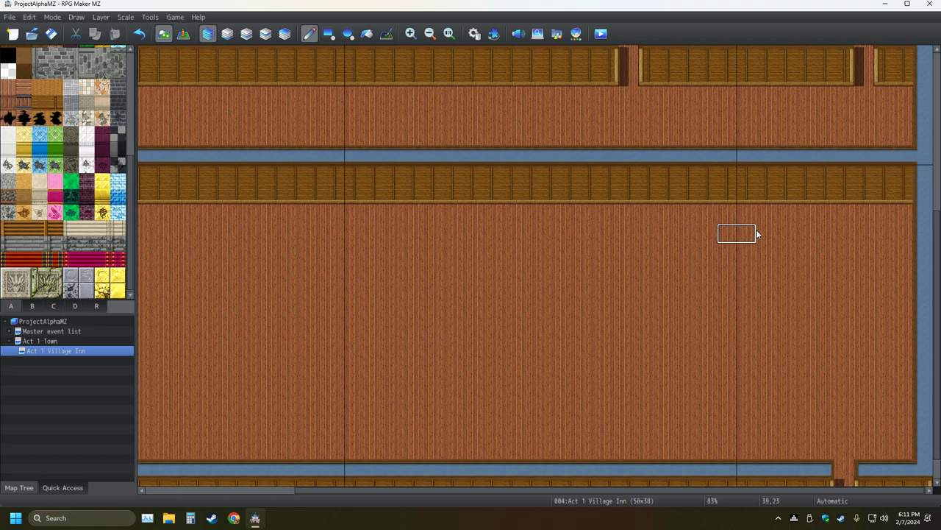
{"action": "left_click", "coordinate": [886, 215]}
{"action": "left_click_drag", "start_coordinate": [884, 197], "coordinate": [883, 155]}
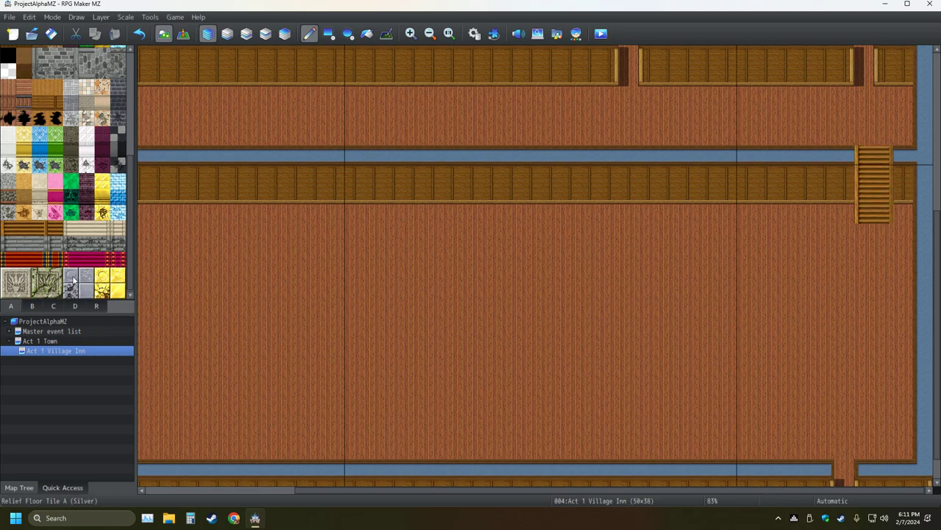
Try to line the staircase's left edge with the whole three-tile wooden banister from the C tiles
{"action": "left_click", "coordinate": [33, 305]}
{"action": "scroll", "coordinate": [49, 293], "scroll_direction": "down", "scroll_amount": 10}
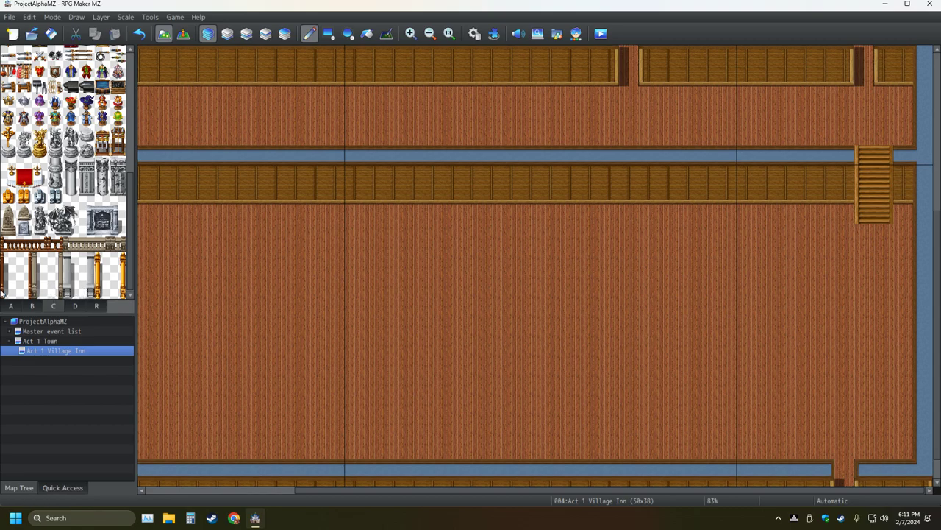
{"action": "left_click_drag", "start_coordinate": [3, 294], "coordinate": [5, 258]}
{"action": "left_click", "coordinate": [846, 156]}
{"action": "left_click", "coordinate": [139, 34]}
{"action": "left_click", "coordinate": [864, 156]}
{"action": "left_click", "coordinate": [859, 175]}
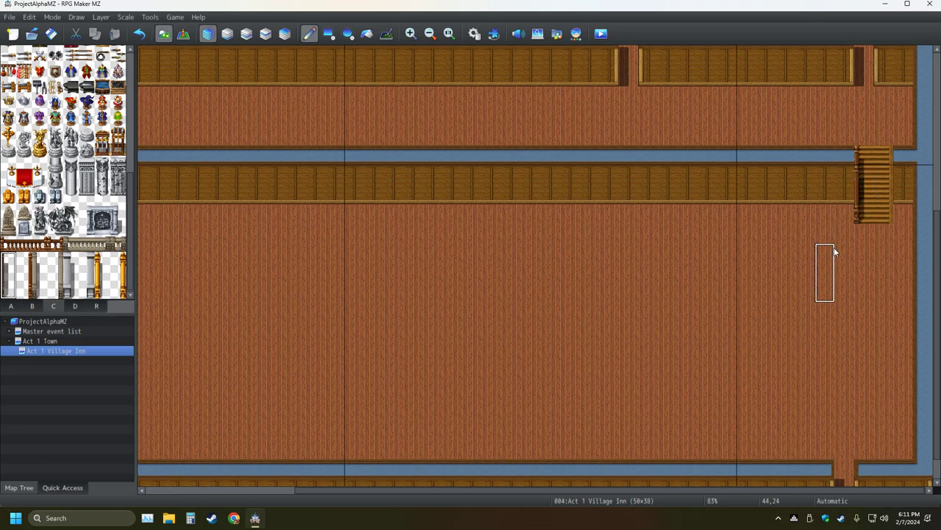
{"action": "left_click", "coordinate": [144, 34]}
Clear the leftover banister piece and line the staircase's left edge with single wooden banister tiles, from the base post up to the corridor
{"action": "left_click", "coordinate": [8, 276]}
{"action": "left_click", "coordinate": [7, 289]}
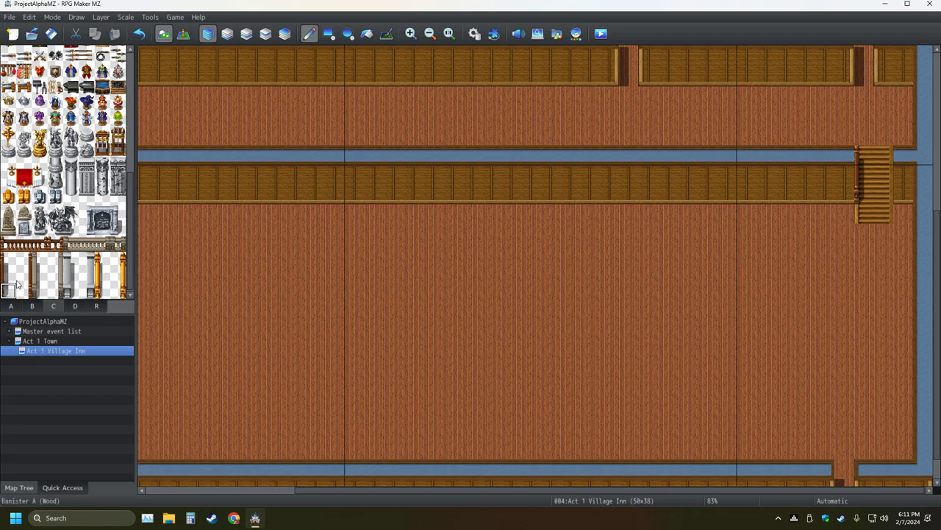
{"action": "key", "text": "ctrl+z"}
{"action": "left_click", "coordinate": [859, 213]}
{"action": "left_click", "coordinate": [7, 277]}
{"action": "left_click_drag", "start_coordinate": [862, 194], "coordinate": [858, 161]}
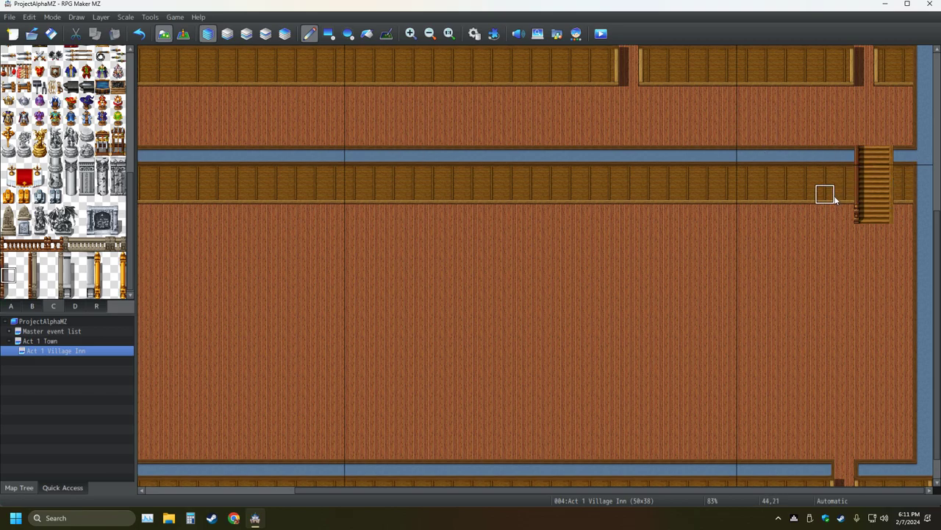
{"action": "left_click", "coordinate": [8, 260]}
{"action": "left_click", "coordinate": [865, 155]}
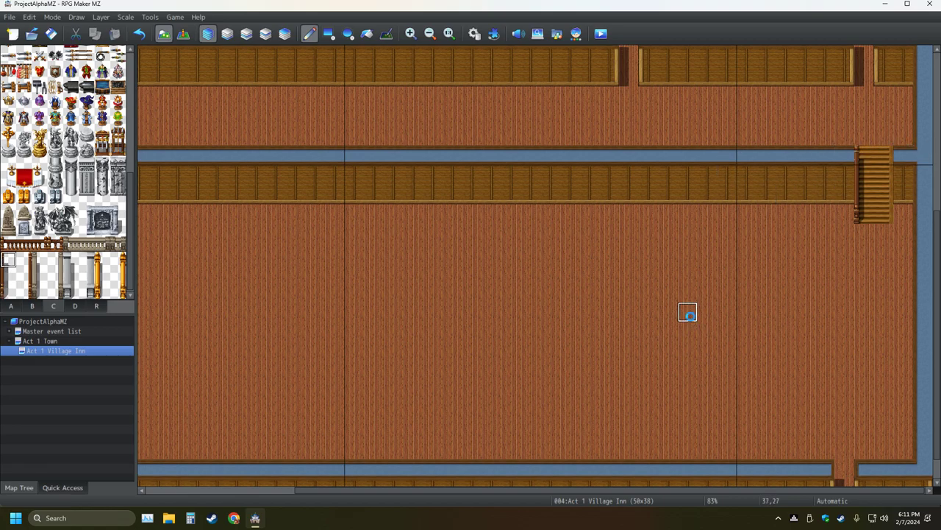
Line the staircase's right edge with matching wooden banister tiles, using the base, middle and top pieces
{"action": "left_click", "coordinate": [29, 291]}
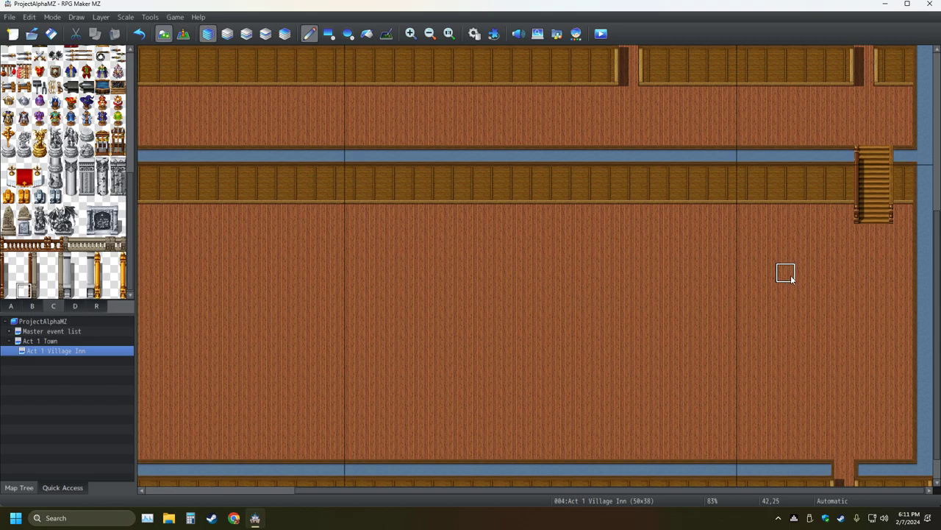
{"action": "left_click", "coordinate": [24, 275]}
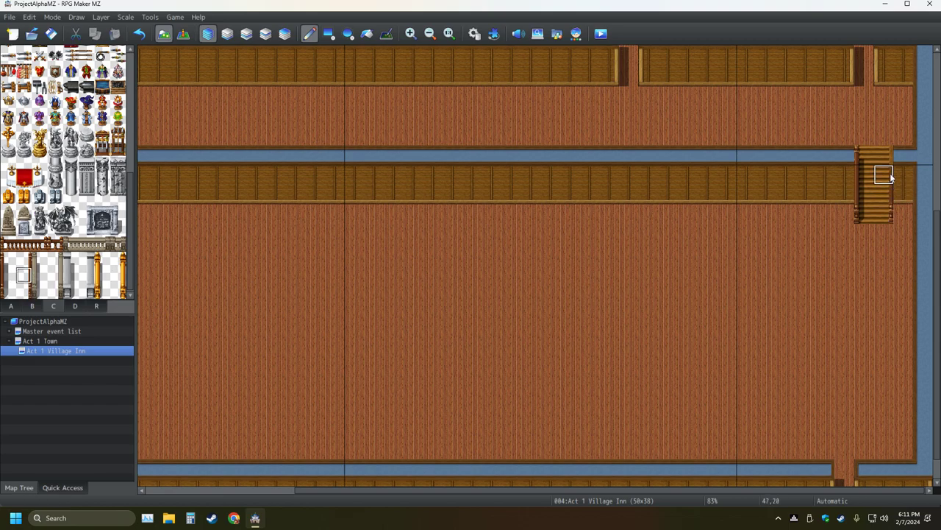
{"action": "left_click", "coordinate": [24, 259]}
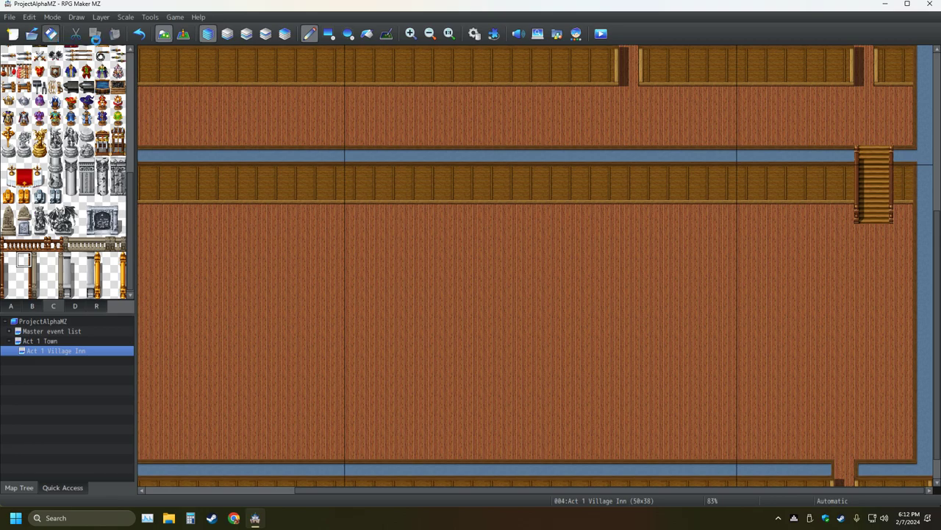
Set the player's starting position on the floor tile just below the staircase's right half, at 47,23
{"action": "left_click", "coordinate": [184, 38]}
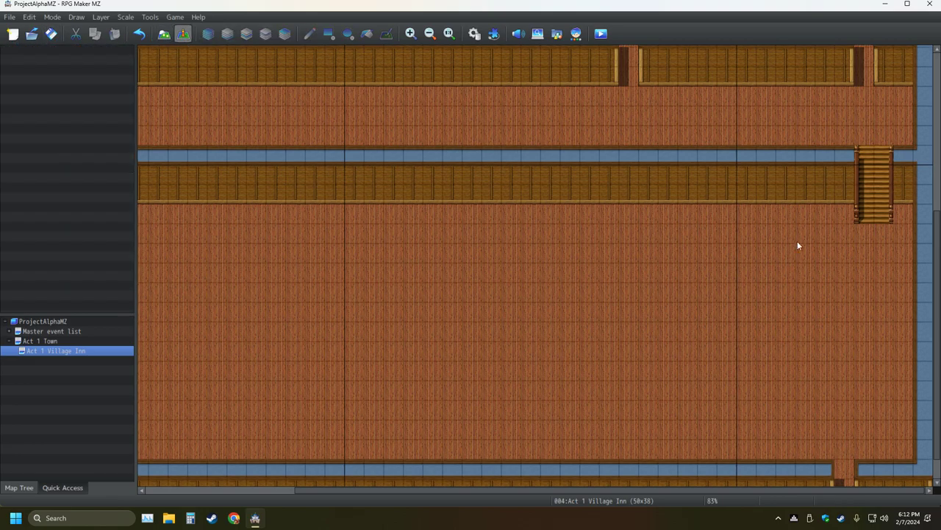
{"action": "right_click", "coordinate": [878, 238]}
{"action": "mouse_move", "coordinate": [870, 387]}
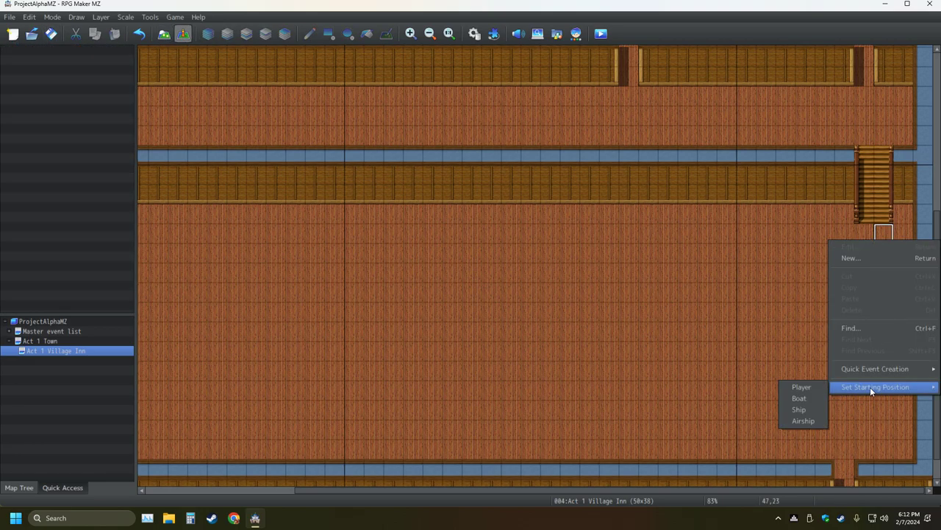
{"action": "left_click", "coordinate": [812, 387]}
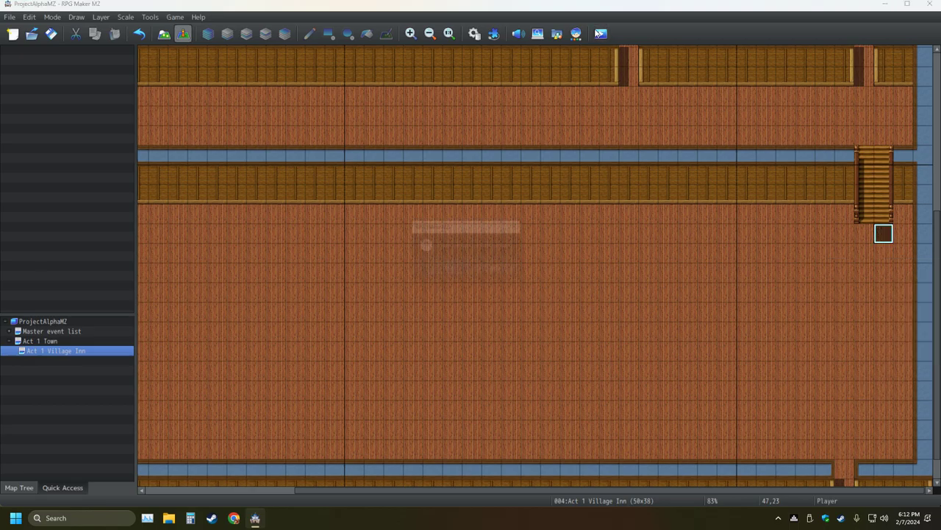
Playtest the inn map with the changes saved, start a new game, and close the test
{"action": "left_click", "coordinate": [601, 33]}
{"action": "left_click", "coordinate": [468, 272]}
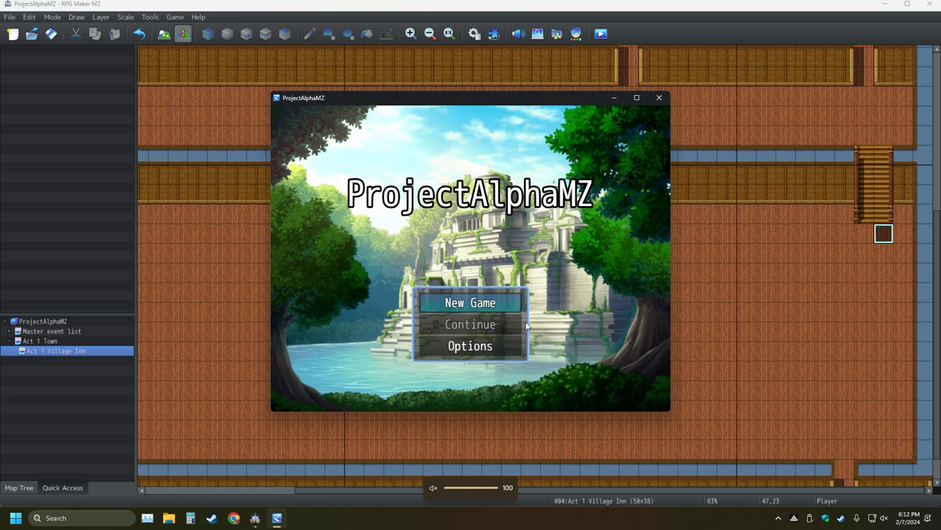
{"action": "key", "text": "Return"}
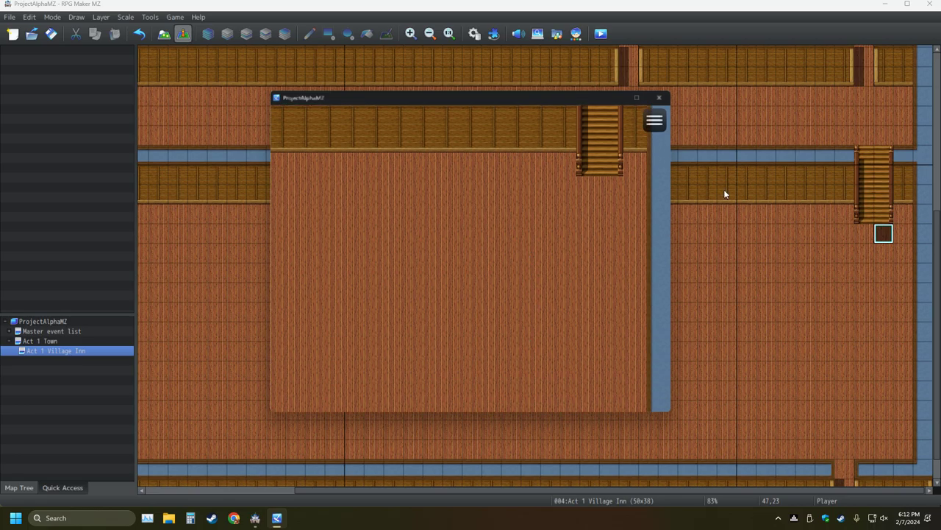
{"action": "left_click", "coordinate": [659, 97]}
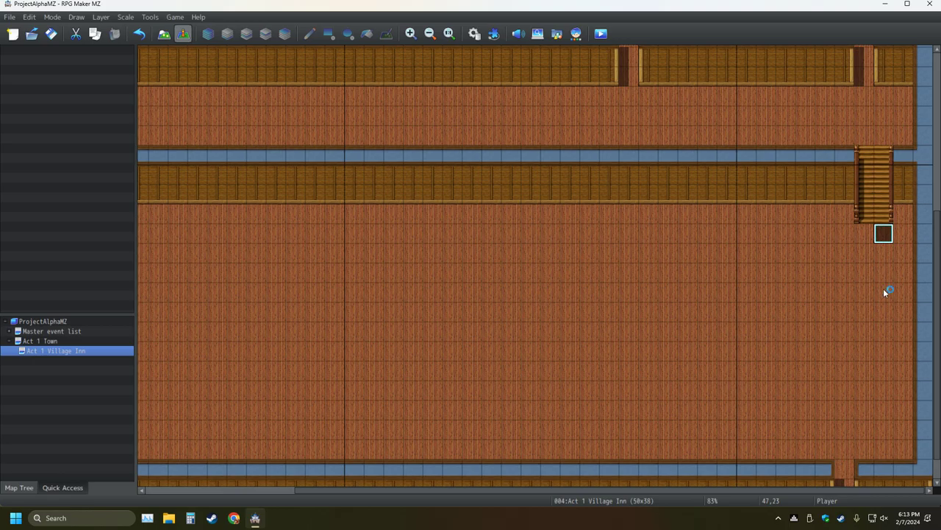
Remove the player's starting position and set actor 0001's face to the first portrait of the Actor1 set
{"action": "right_click", "coordinate": [884, 242]}
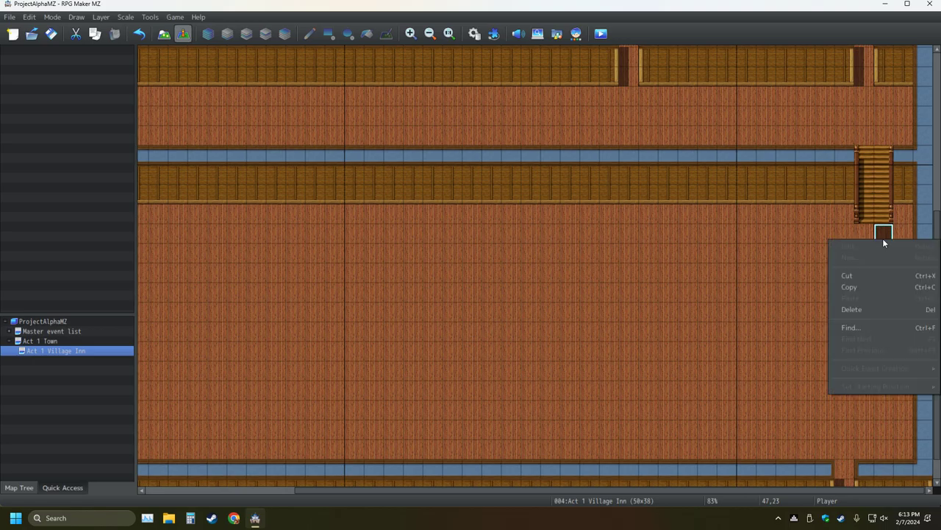
{"action": "left_click", "coordinate": [887, 313]}
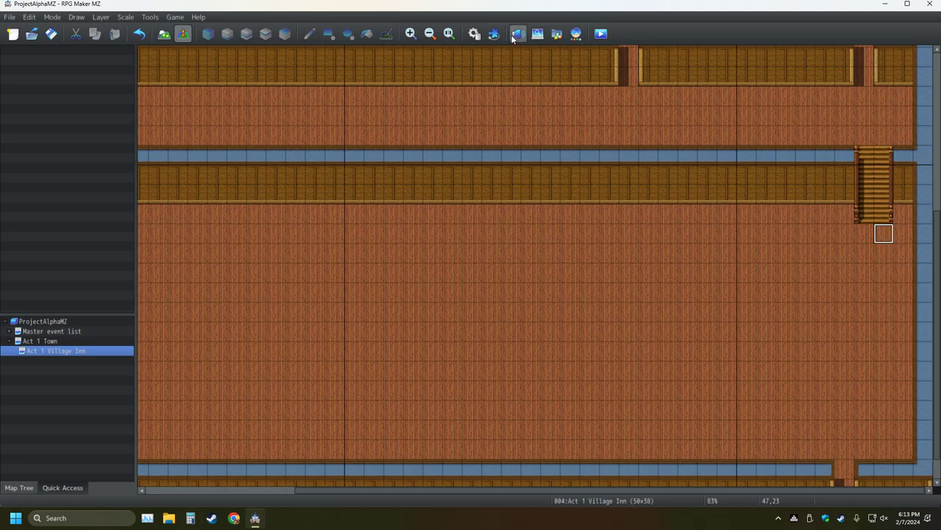
{"action": "left_click", "coordinate": [475, 33]}
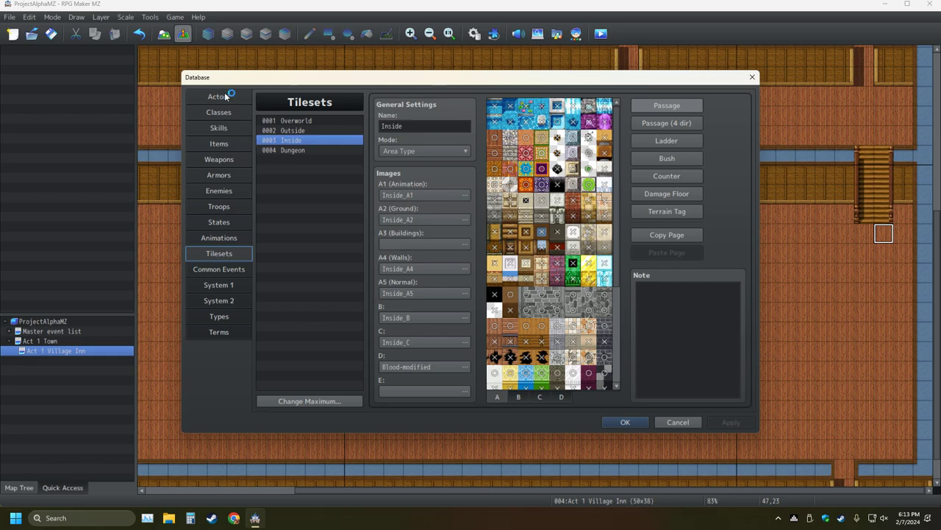
{"action": "left_click", "coordinate": [218, 96]}
{"action": "double_click", "coordinate": [393, 252]}
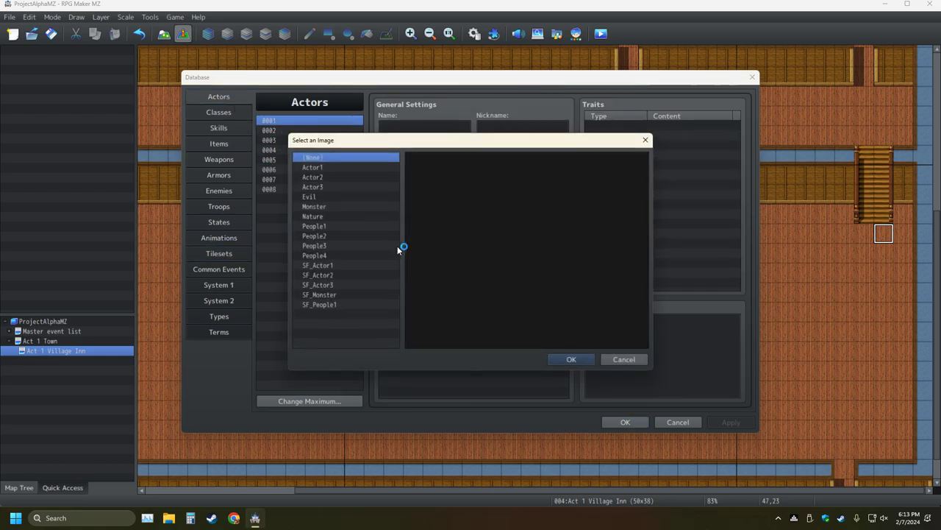
{"action": "left_click", "coordinate": [346, 169]}
{"action": "double_click", "coordinate": [429, 187]}
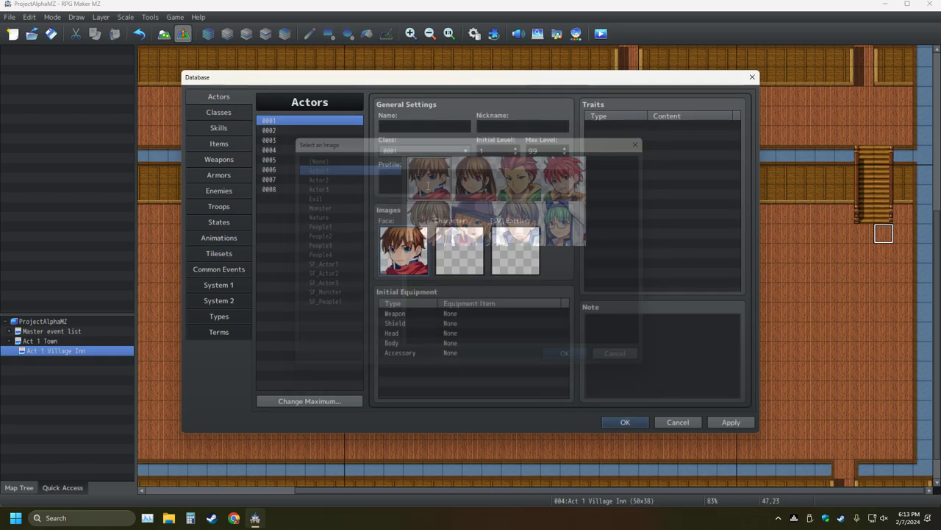
{"action": "left_click", "coordinate": [625, 422]}
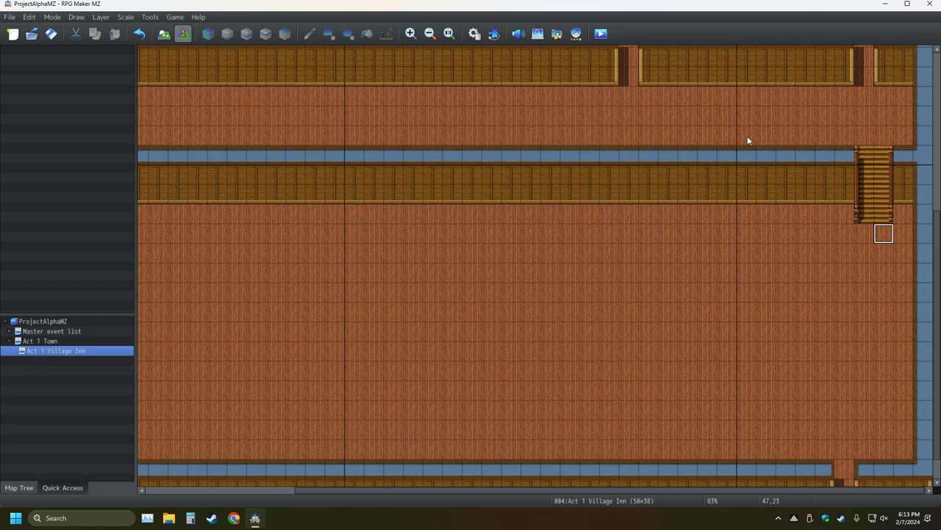
Place the player's starting position again at 47,23, just below the staircase
{"action": "double_click", "coordinate": [884, 235]}
{"action": "left_click", "coordinate": [650, 423]}
{"action": "right_click", "coordinate": [884, 237]}
{"action": "mouse_move", "coordinate": [849, 381]}
{"action": "left_click", "coordinate": [801, 384]}
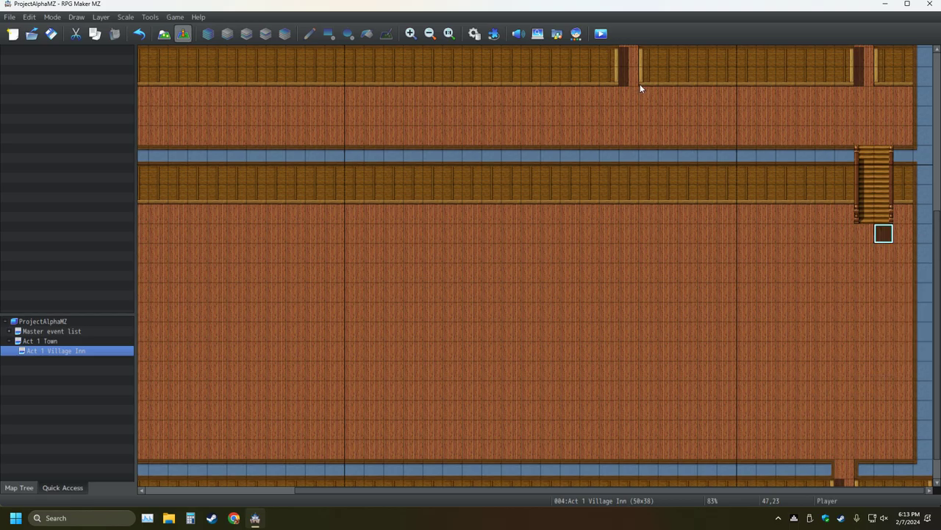
Give actor 0001 the first walking character of the Actor1 sheet in the database
{"action": "left_click", "coordinate": [490, 37]}
{"action": "double_click", "coordinate": [451, 257]}
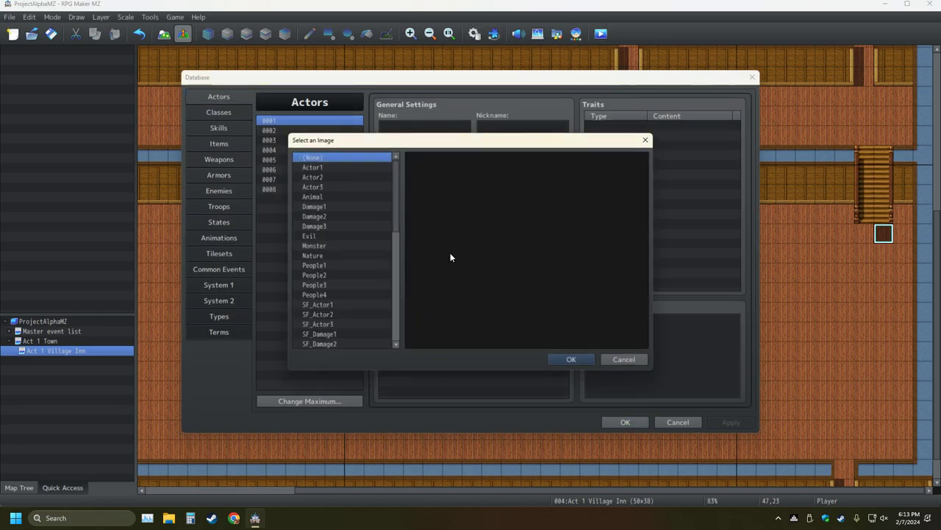
{"action": "left_click", "coordinate": [330, 166]}
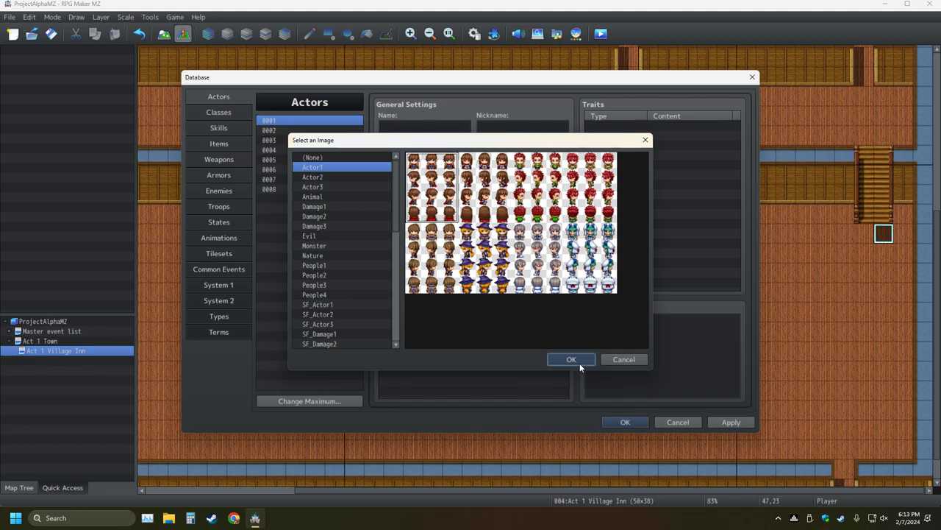
{"action": "left_click", "coordinate": [571, 359]}
{"action": "left_click", "coordinate": [634, 420]}
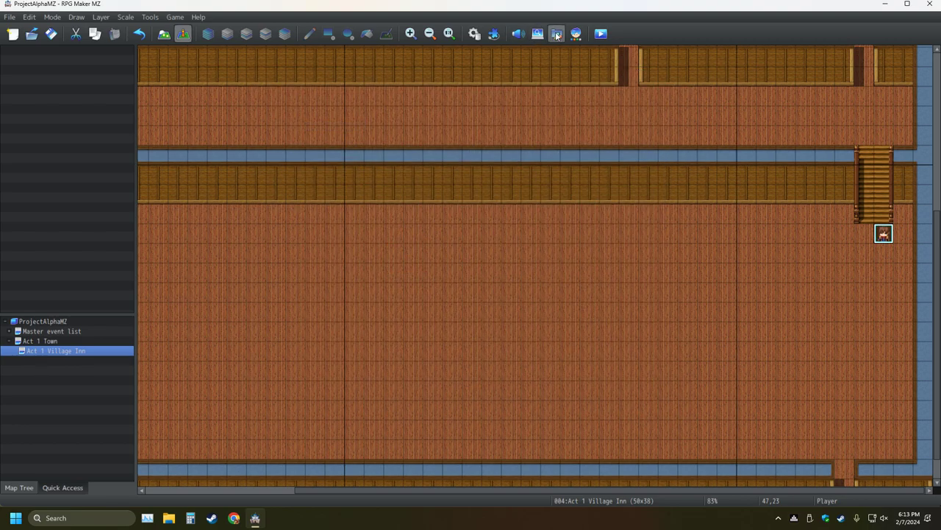
Playtest the map with the changes saved, walk the character up and down the staircase to check passability, and close the test
{"action": "left_click", "coordinate": [602, 35]}
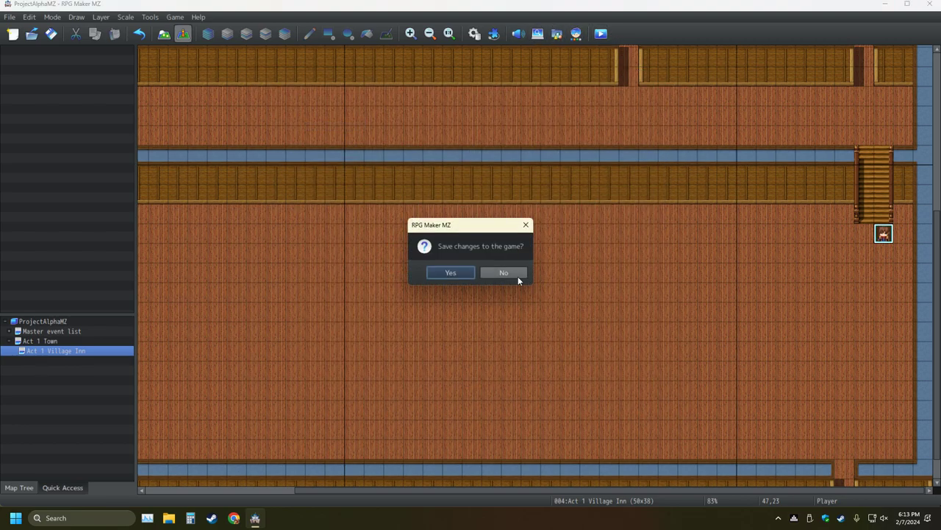
{"action": "left_click", "coordinate": [464, 275]}
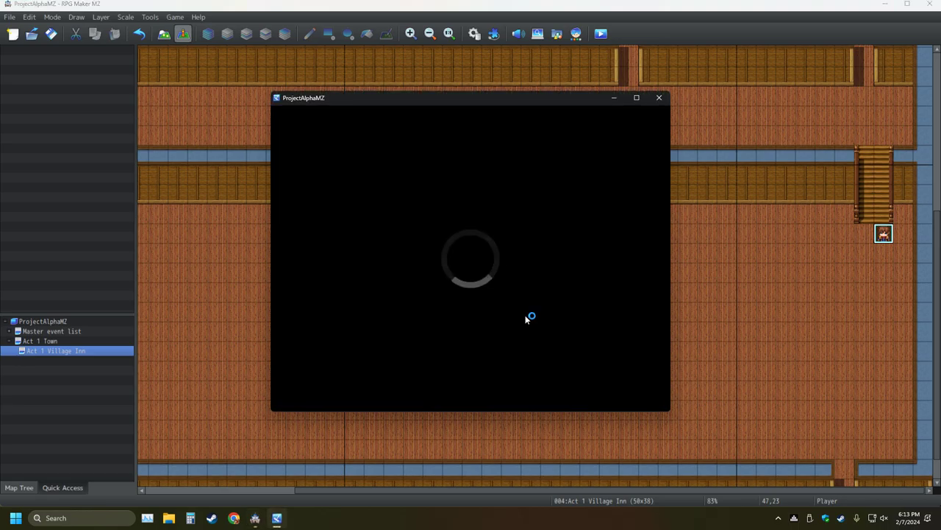
{"action": "left_click", "coordinate": [525, 317]}
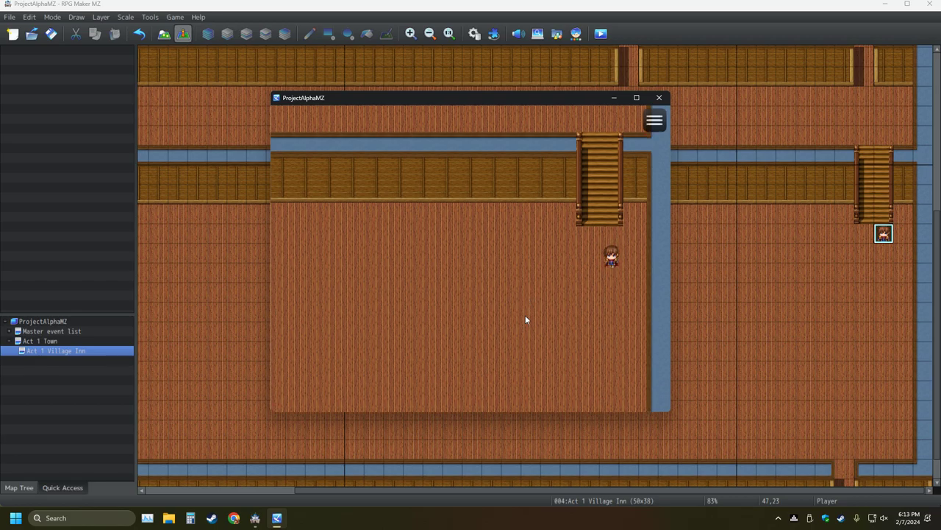
{"action": "key", "text": "Left"}
{"action": "key", "text": "Right"}
{"action": "key", "text": "Up"}
{"action": "key", "text": "Up"}
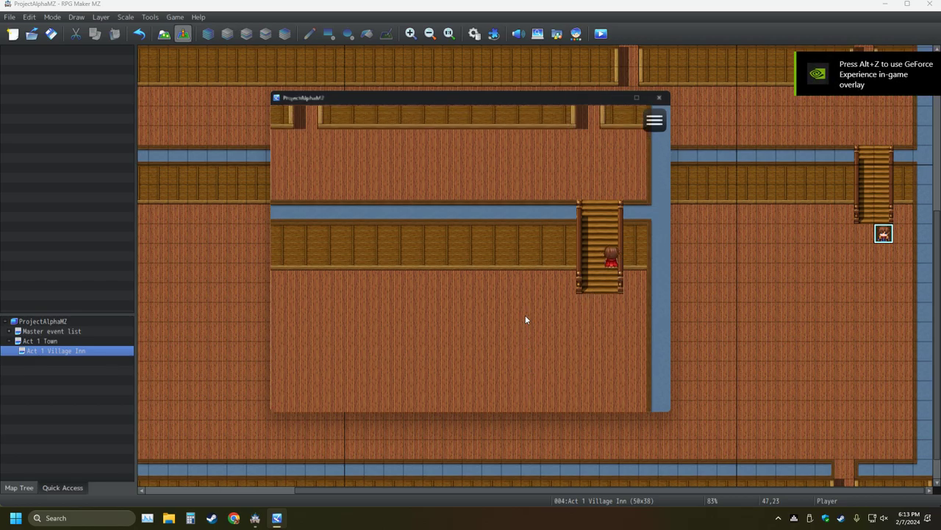
{"action": "key", "text": "Down"}
{"action": "key", "text": "Down"}
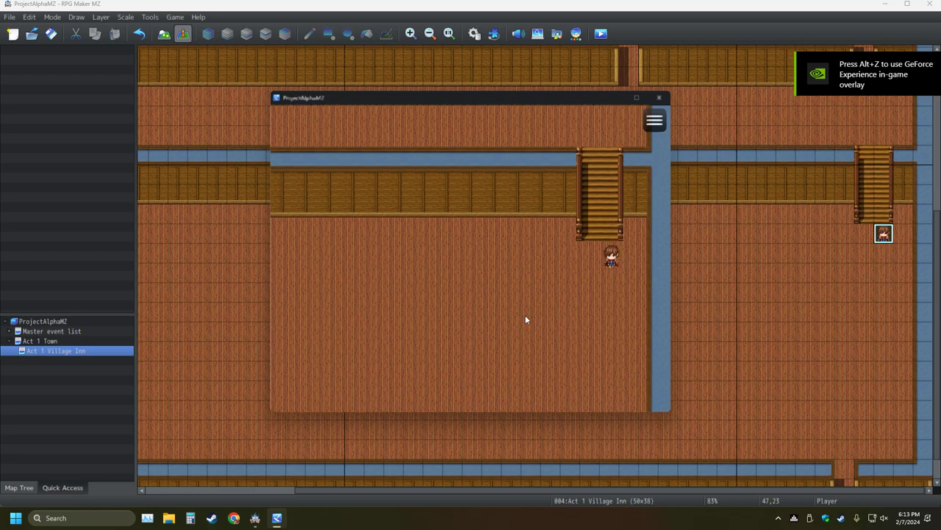
{"action": "key", "text": "Up"}
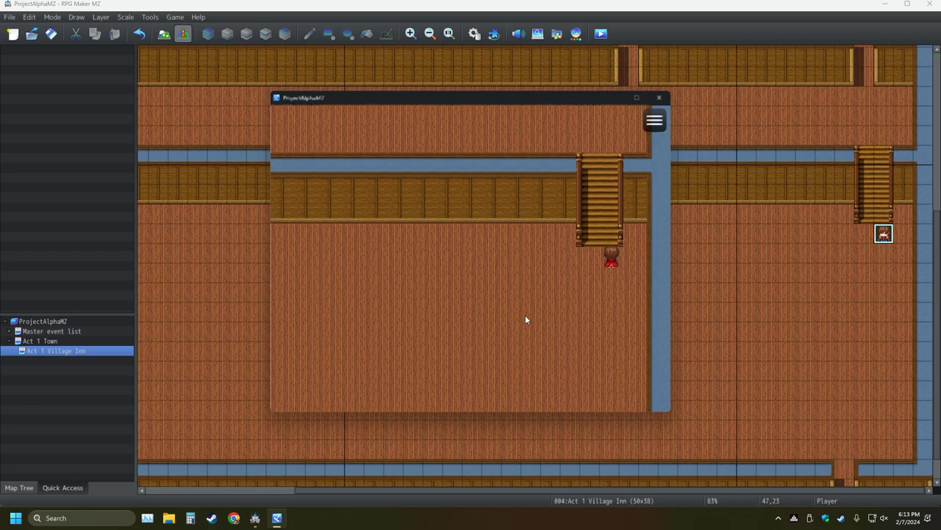
{"action": "key", "text": "alt+F4"}
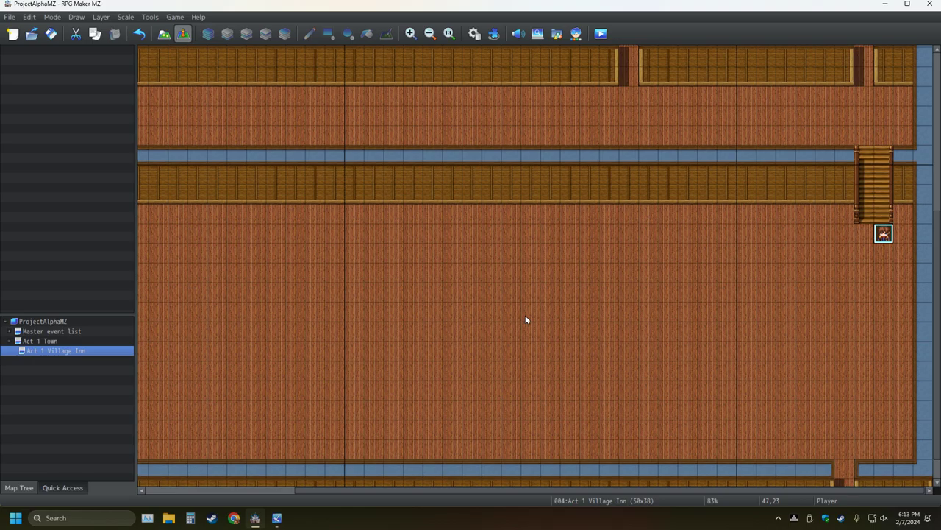
Change the passage setting of the brown wooden banister tiles on page C of the Inside tileset in the database
{"action": "left_click", "coordinate": [474, 33]}
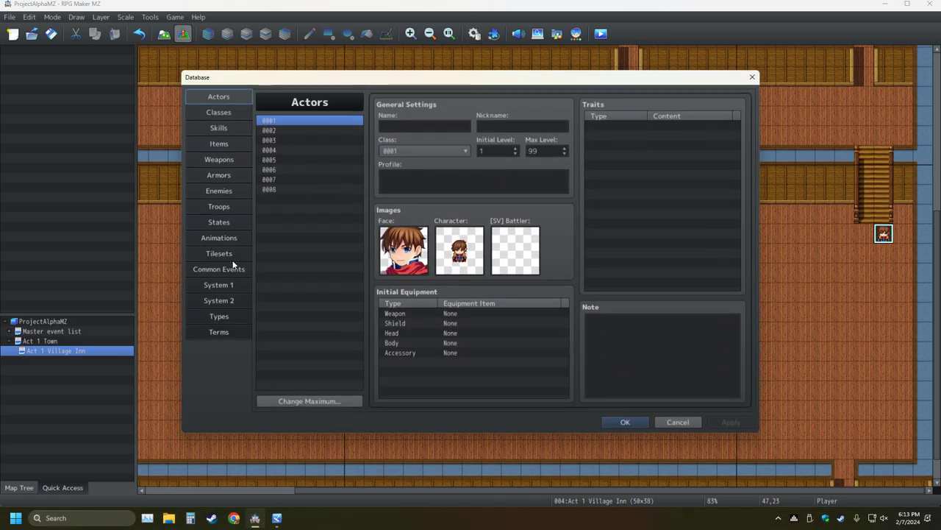
{"action": "left_click", "coordinate": [230, 253]}
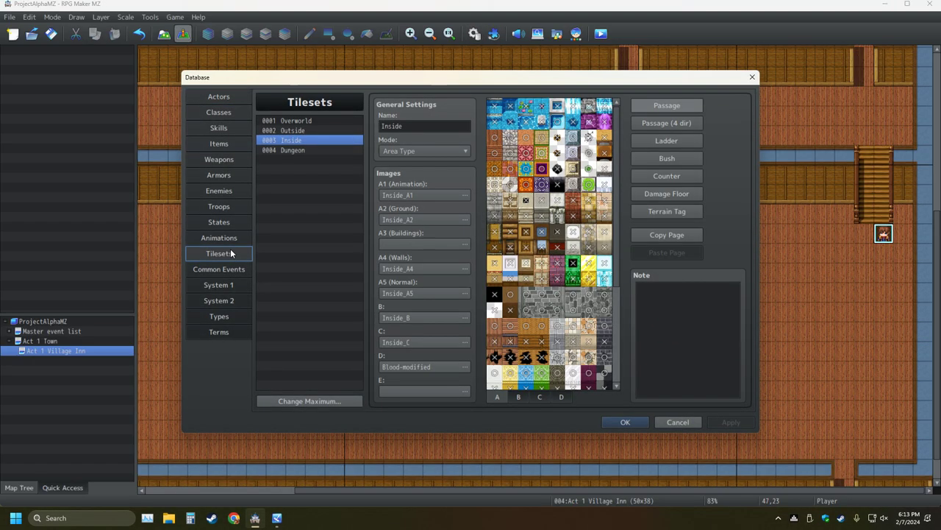
{"action": "left_click", "coordinate": [540, 397]}
{"action": "scroll", "coordinate": [565, 355], "scroll_direction": "down", "scroll_amount": 5}
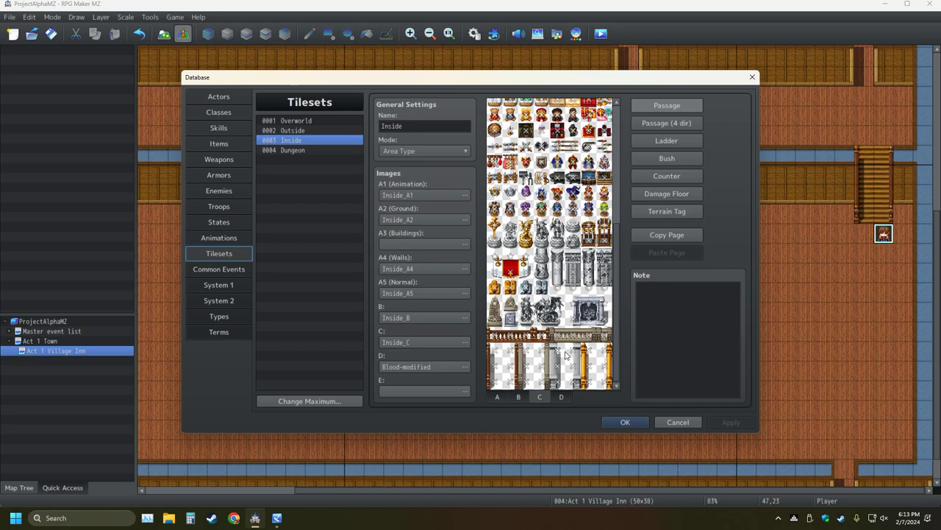
{"action": "left_click", "coordinate": [510, 381]}
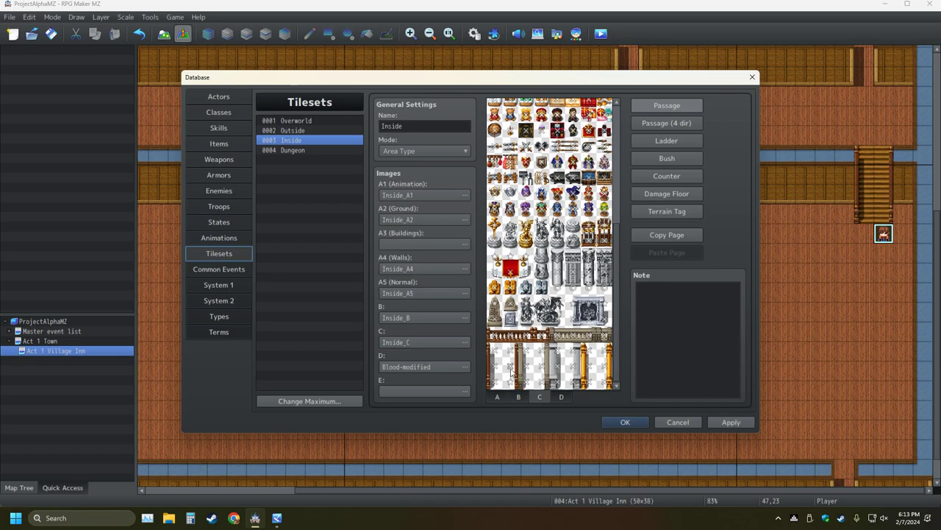
{"action": "left_click", "coordinate": [494, 353]}
{"action": "left_click", "coordinate": [624, 420]}
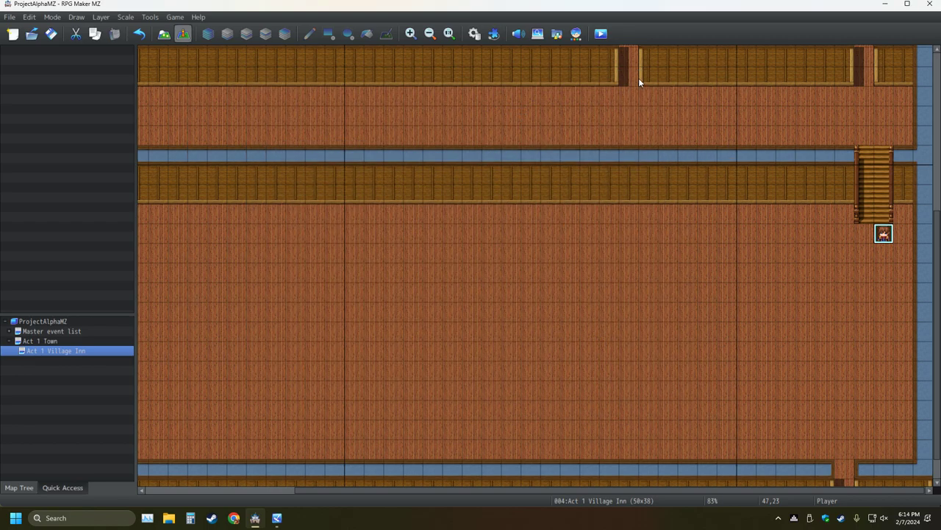
Playtest the map with the changes saved, start a new game and walk the character along both columns of the staircase
{"action": "left_click", "coordinate": [602, 34]}
{"action": "left_click", "coordinate": [465, 274]}
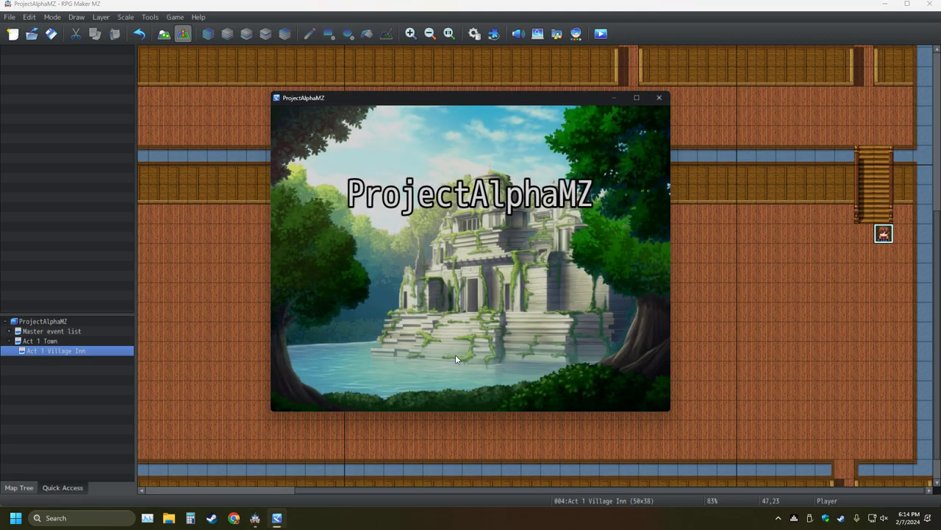
{"action": "key", "text": "Return"}
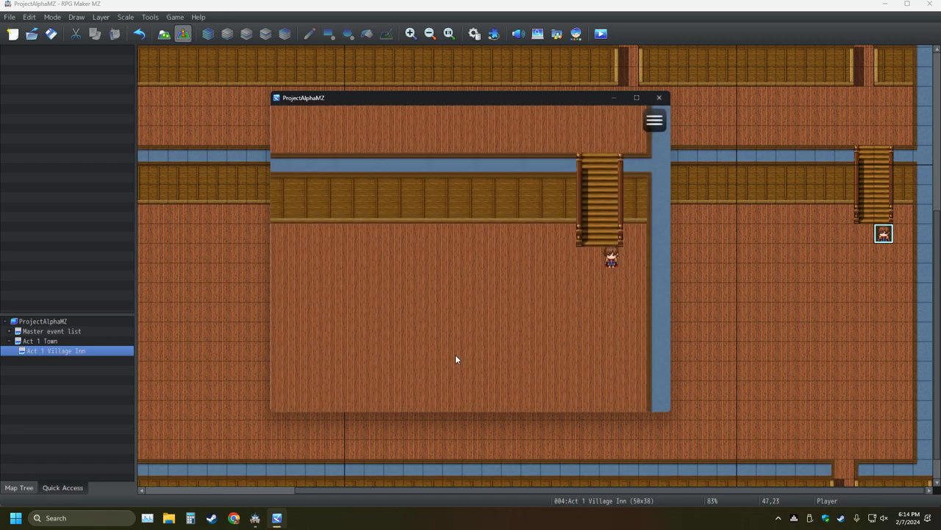
{"action": "key", "text": "Up"}
{"action": "key", "text": "Up"}
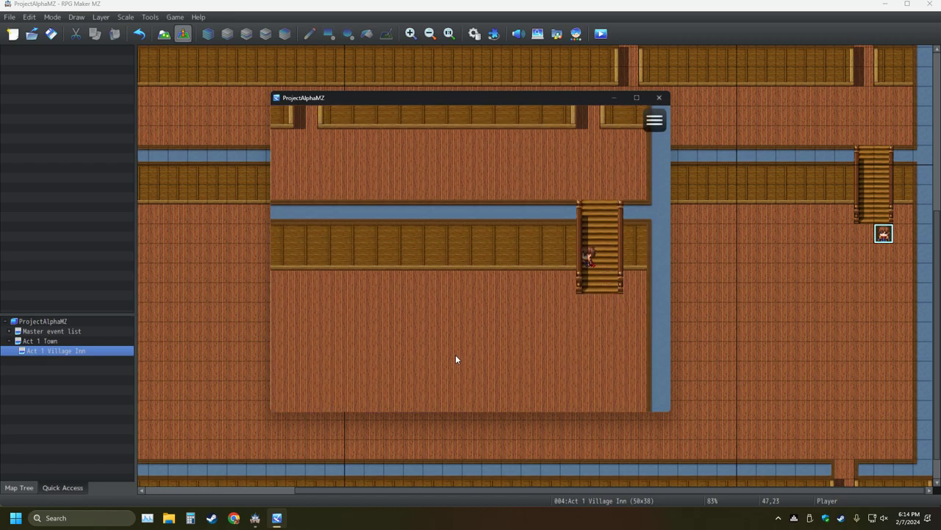
{"action": "key", "text": "Down"}
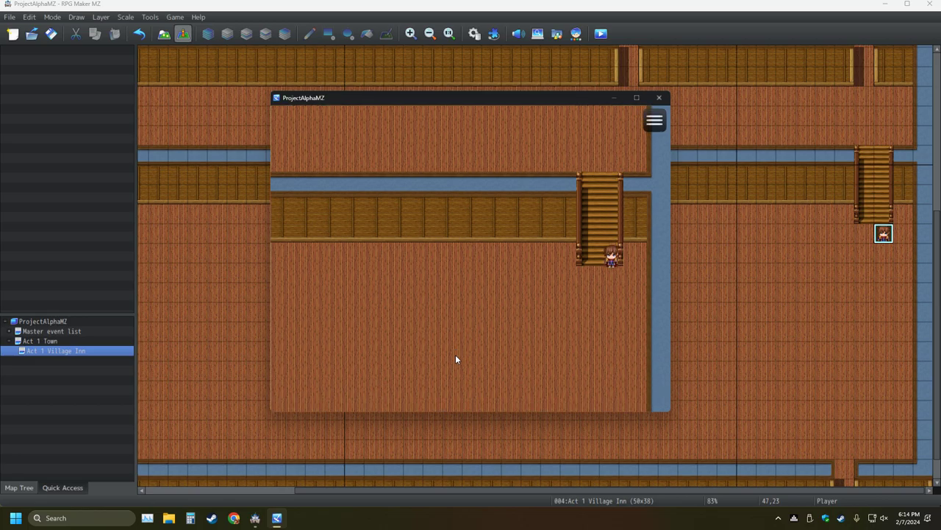
{"action": "key", "text": "Up"}
{"action": "key", "text": "Down"}
{"action": "key", "text": "Left"}
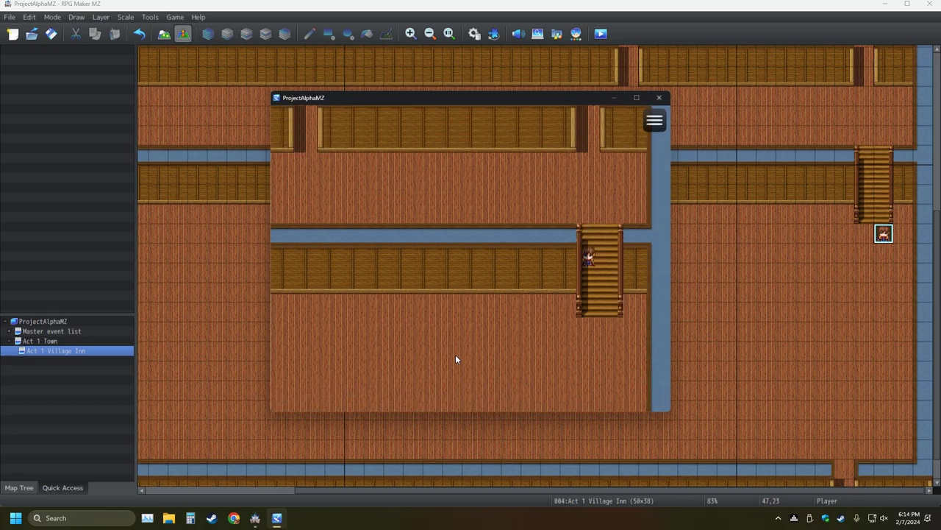
{"action": "key", "text": "Right"}
{"action": "key", "text": "Up"}
{"action": "key", "text": "Up"}
{"action": "key", "text": "Up"}
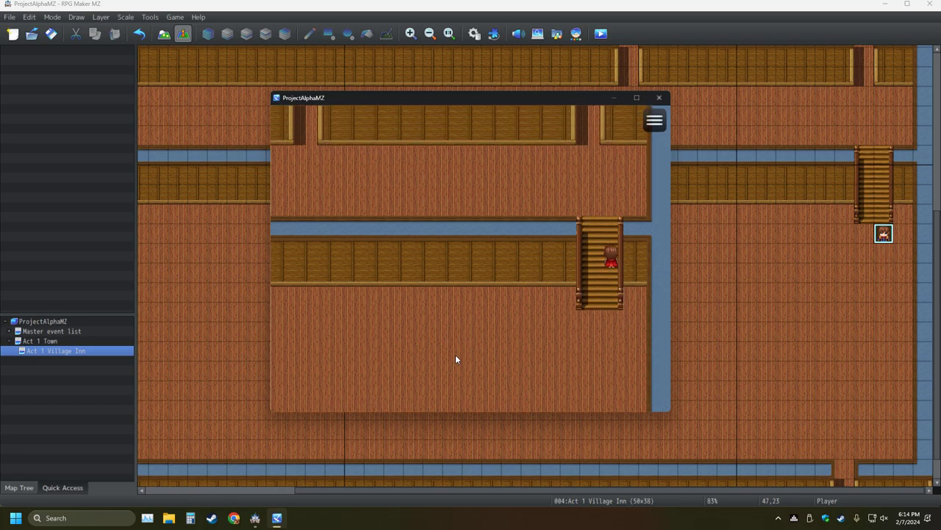
{"action": "key", "text": "Down"}
{"action": "key", "text": "Up"}
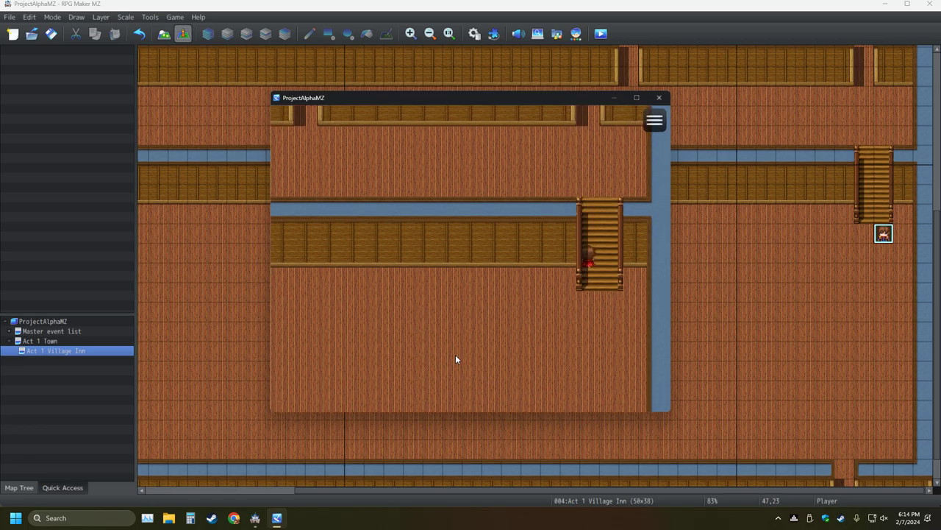
{"action": "key", "text": "Right"}
{"action": "key", "text": "Up"}
{"action": "key", "text": "Down"}
{"action": "key", "text": "Down"}
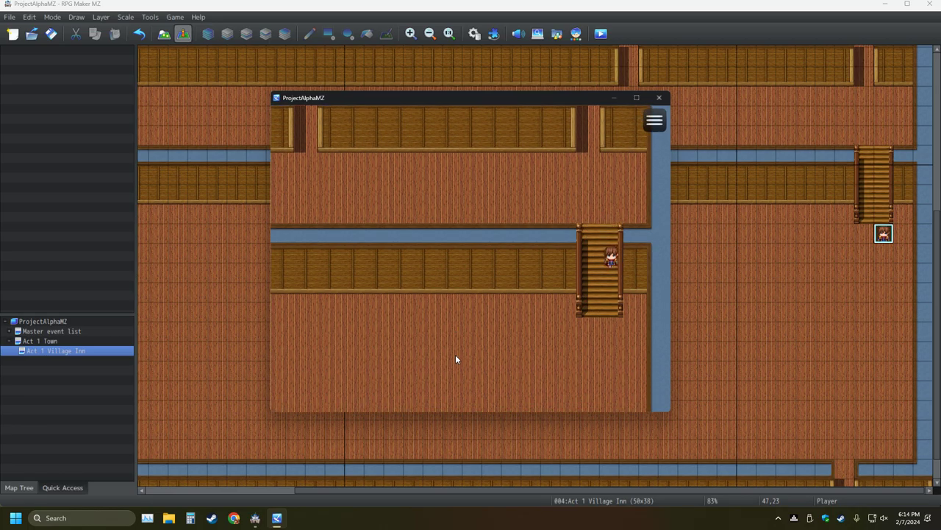
Walk the character off the top of the staircase into the upstairs corridor and into the nearest doorway
{"action": "key", "text": "Up"}
{"action": "key", "text": "Up"}
{"action": "key", "text": "Up"}
{"action": "key", "text": "Left"}
{"action": "key", "text": "Left"}
{"action": "key", "text": "Left"}
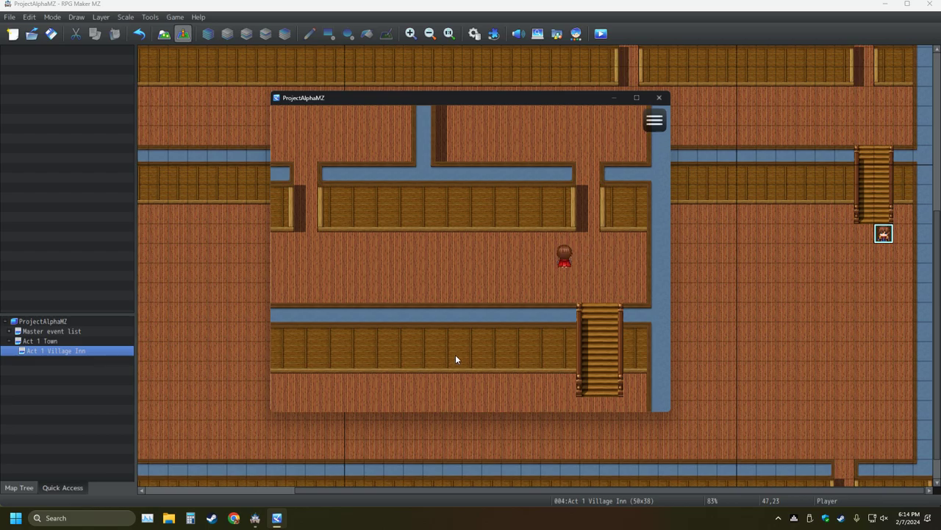
{"action": "key", "text": "Right"}
{"action": "key", "text": "Up"}
{"action": "key", "text": "Up"}
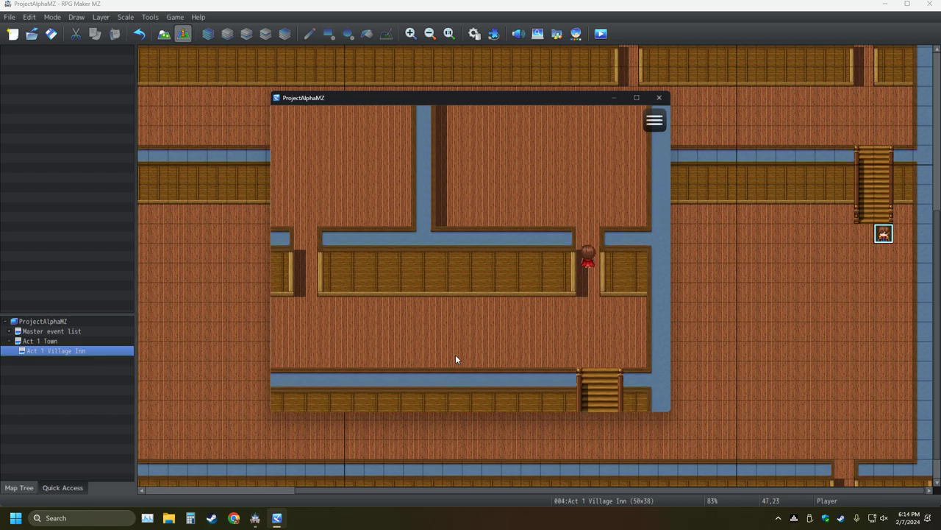
Leave the doorway and walk the character west along the corridor's lower edge and back towards the staircase
{"action": "key", "text": "Down"}
{"action": "key", "text": "Down"}
{"action": "key", "text": "Left"}
{"action": "key", "text": "Left"}
{"action": "key", "text": "Left"}
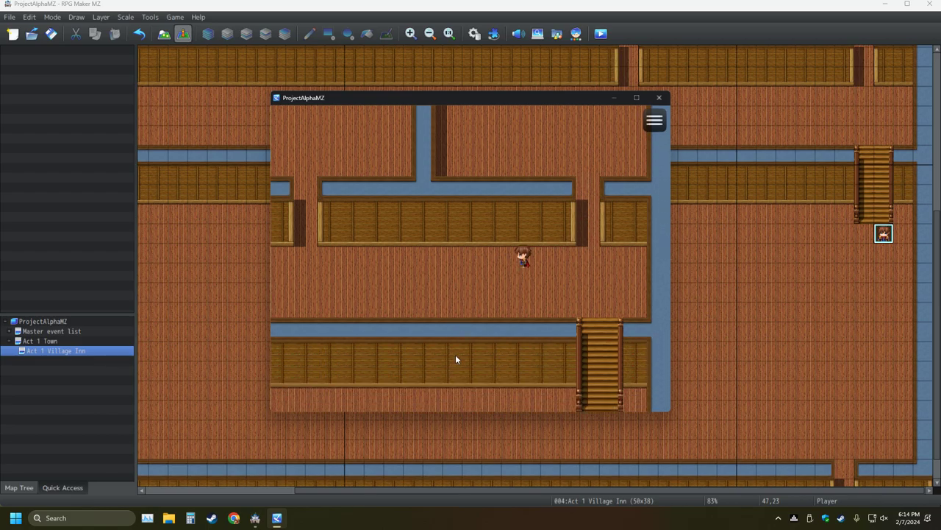
{"action": "key", "text": "Down"}
{"action": "key", "text": "Down"}
{"action": "key", "text": "Left"}
{"action": "key", "text": "Left"}
{"action": "key", "text": "Left"}
{"action": "key", "text": "Left"}
{"action": "key", "text": "Right"}
{"action": "key", "text": "Right"}
{"action": "key", "text": "Right"}
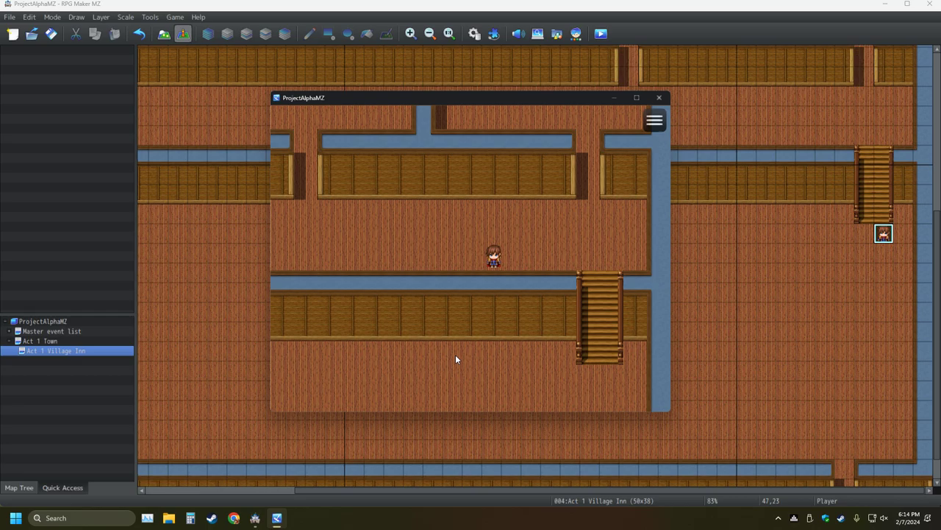
{"action": "key", "text": "Right"}
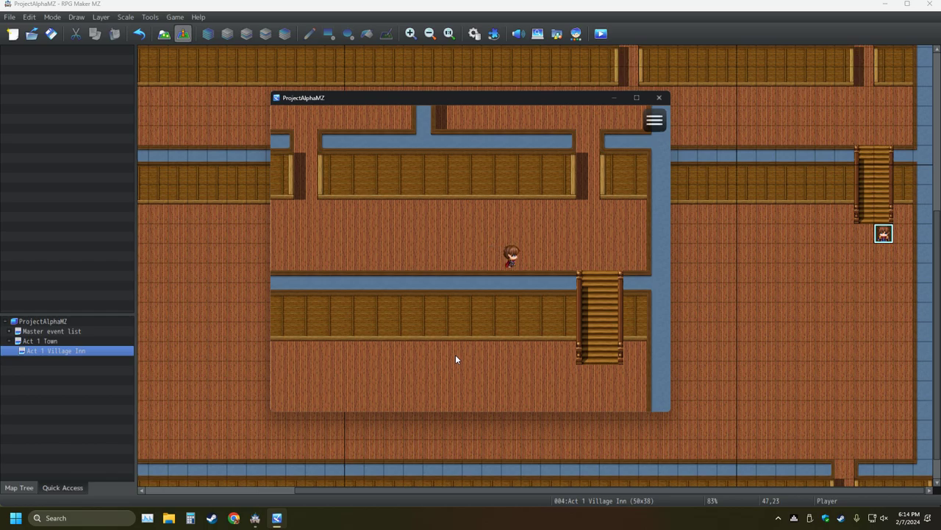
Walk the character down the staircase to the ground floor and back up to the top
{"action": "key", "text": "Up"}
{"action": "key", "text": "Down"}
{"action": "key", "text": "Down"}
{"action": "key", "text": "Down"}
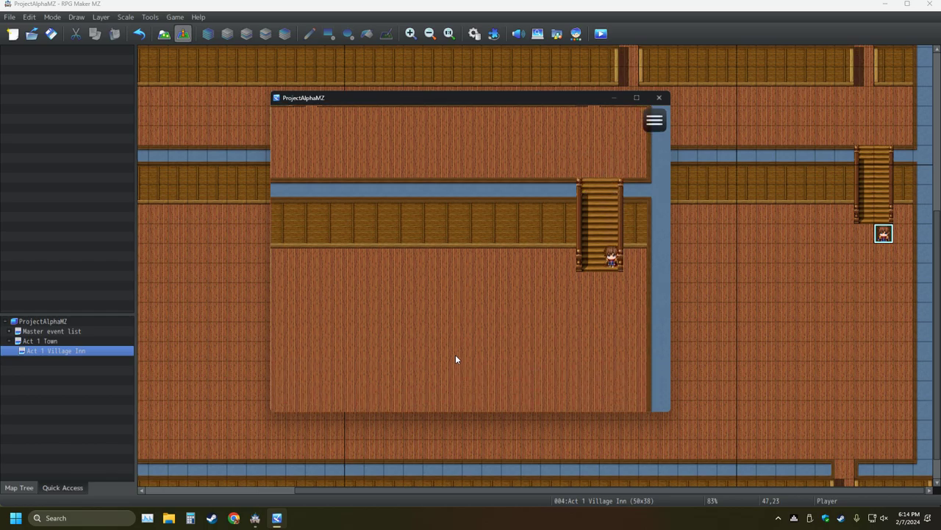
{"action": "key", "text": "Left"}
{"action": "key", "text": "Down"}
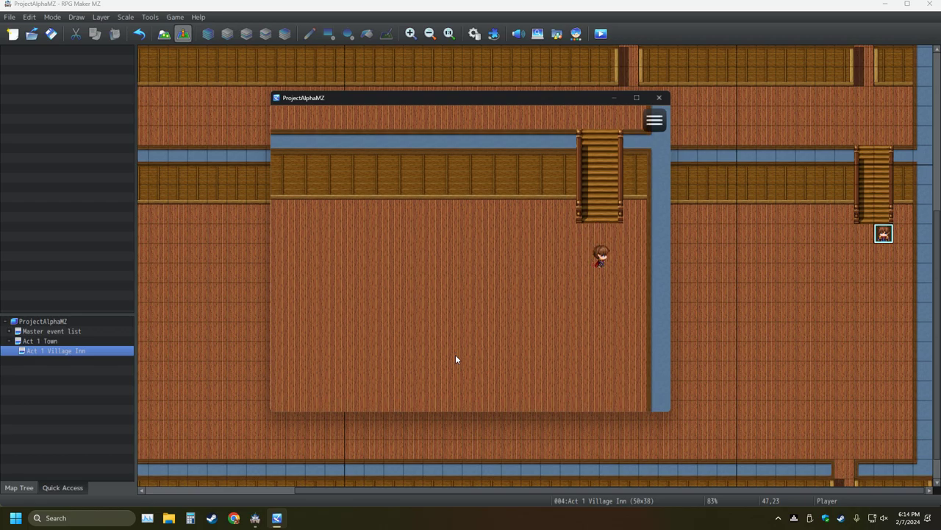
{"action": "key", "text": "Right"}
{"action": "key", "text": "Up"}
{"action": "key", "text": "Up"}
{"action": "key", "text": "Up"}
{"action": "key", "text": "Up"}
{"action": "key", "text": "Up"}
{"action": "key", "text": "Up"}
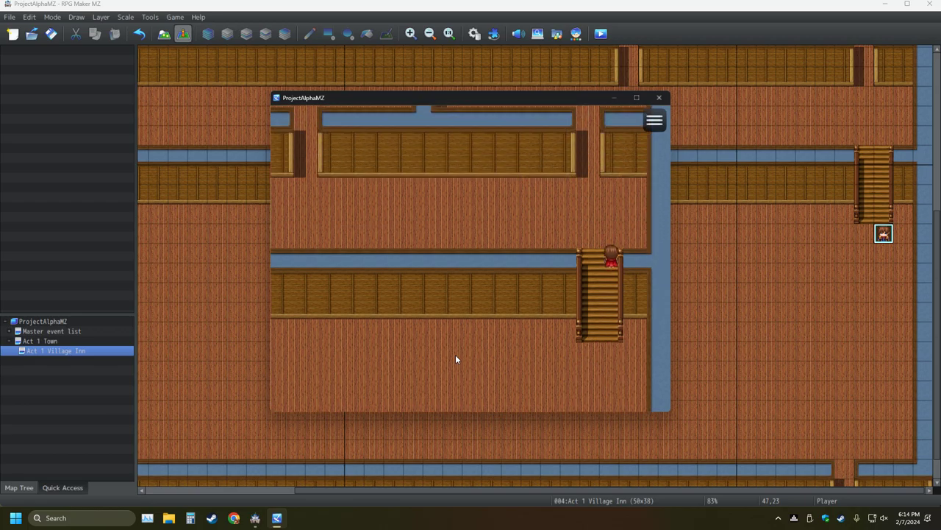
Walk the character west along the upstairs corridor, past the second doorway from the staircase
{"action": "key", "text": "Left"}
{"action": "key", "text": "Left"}
{"action": "key", "text": "Left"}
{"action": "key", "text": "Left"}
{"action": "key", "text": "Left"}
{"action": "key", "text": "Left"}
{"action": "key", "text": "Left"}
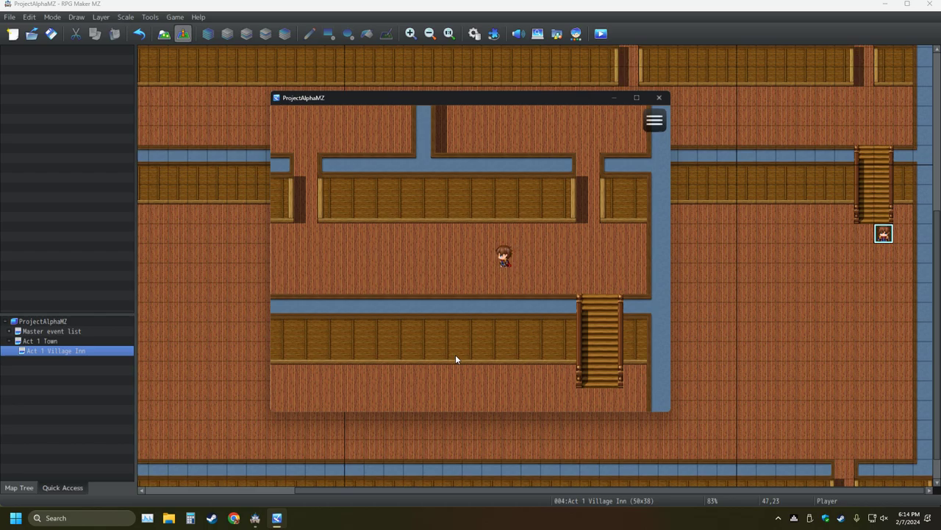
{"action": "key", "text": "Up"}
{"action": "key", "text": "Left"}
{"action": "key", "text": "Left"}
{"action": "key", "text": "Left"}
{"action": "key", "text": "Left"}
{"action": "key", "text": "Left"}
{"action": "key", "text": "Left"}
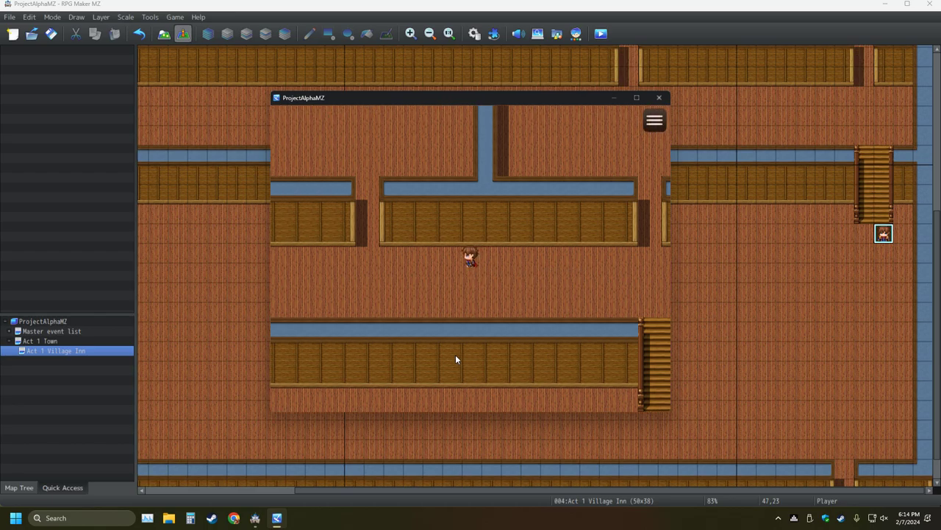
{"action": "key", "text": "Left"}
{"action": "key", "text": "Left"}
{"action": "key", "text": "Left"}
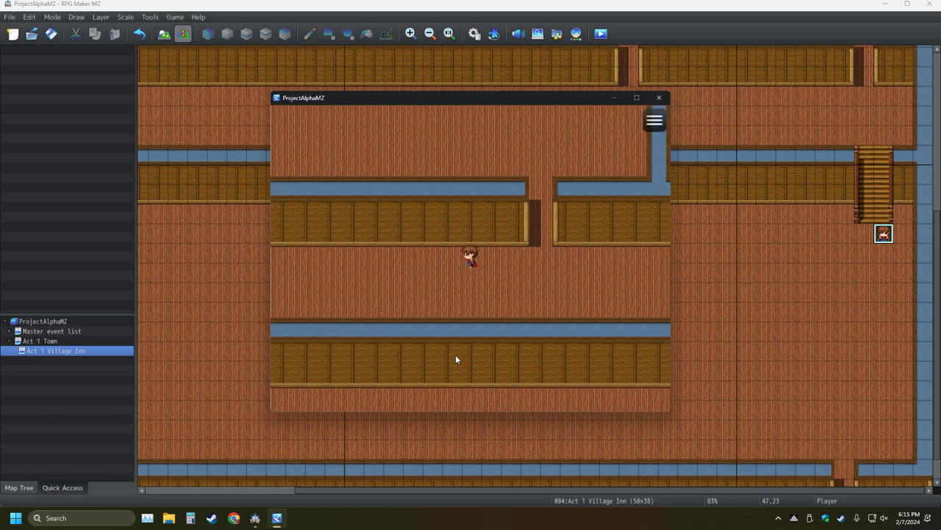
Check the corridor's lower edge, enter a room through its doorway and test the passability of the room's back wall
{"action": "key", "text": "Down"}
{"action": "key", "text": "Down"}
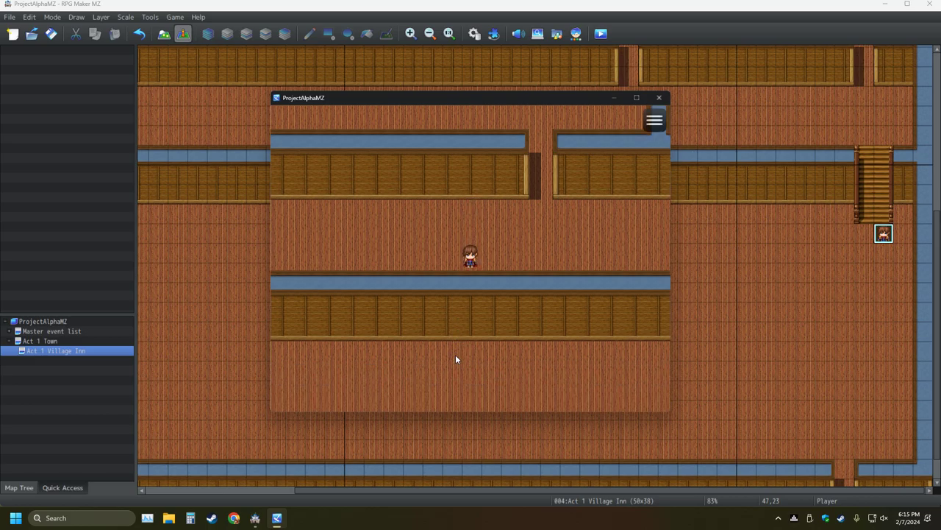
{"action": "key", "text": "Up"}
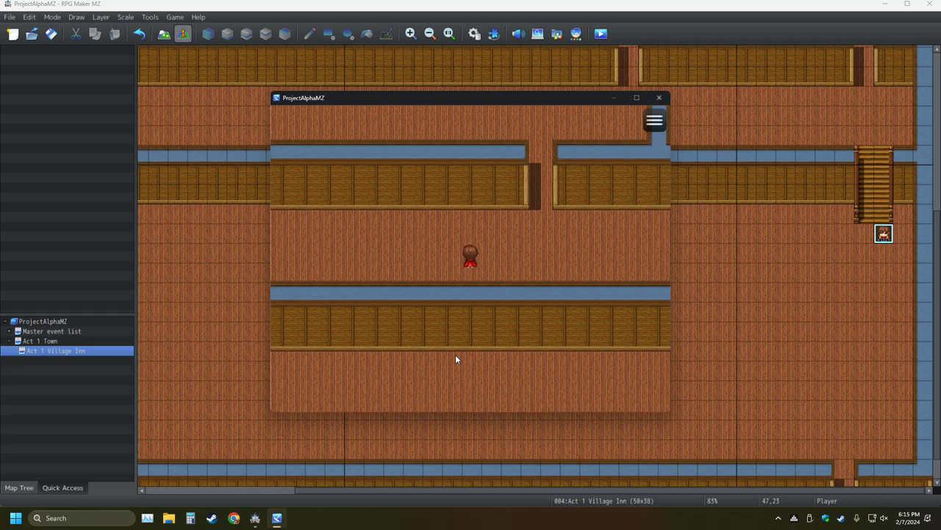
{"action": "key", "text": "Up"}
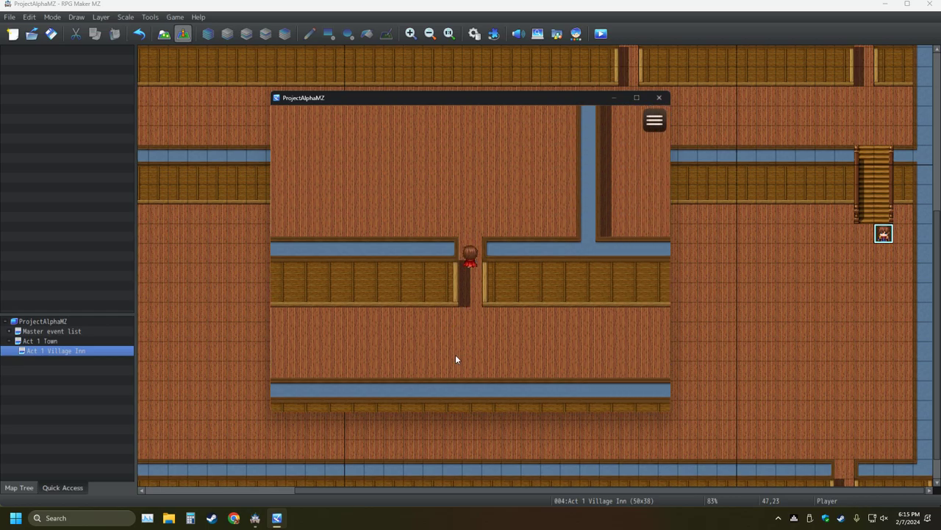
{"action": "key", "text": "Up"}
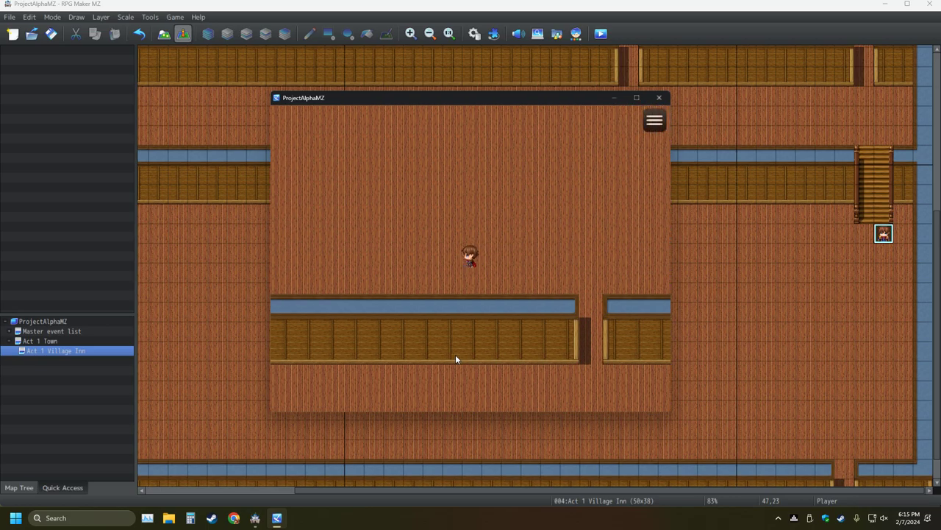
{"action": "key", "text": "Left"}
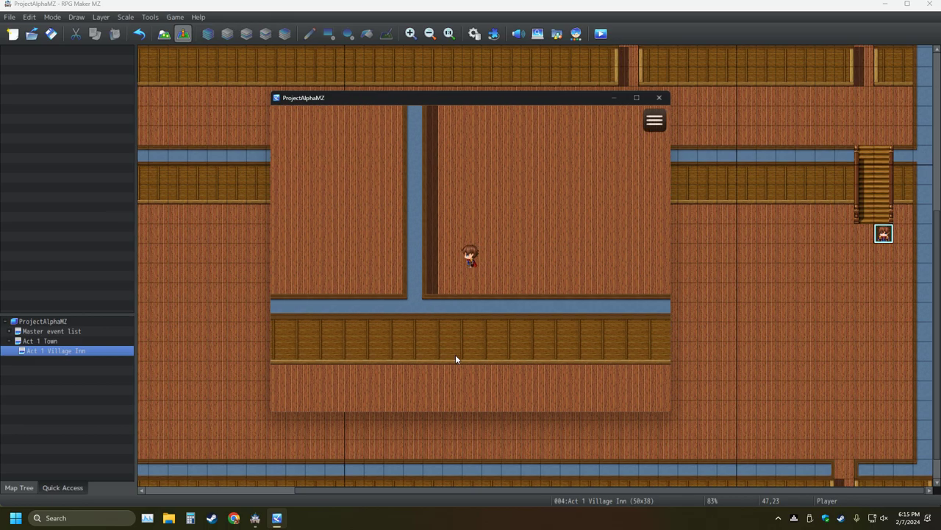
{"action": "key", "text": "Up"}
{"action": "key", "text": "Up"}
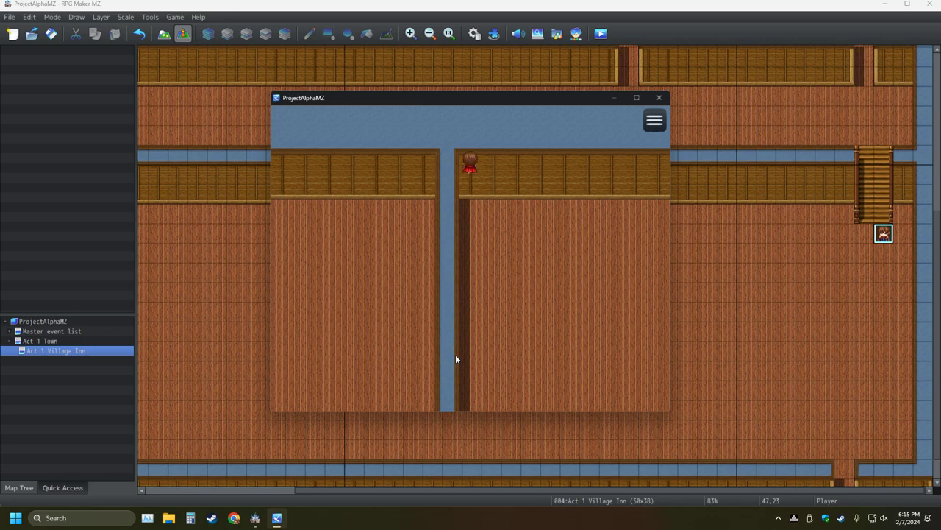
Walk the character east along the room's back wall, stepping up and down to test where it can be crossed
{"action": "key", "text": "Right"}
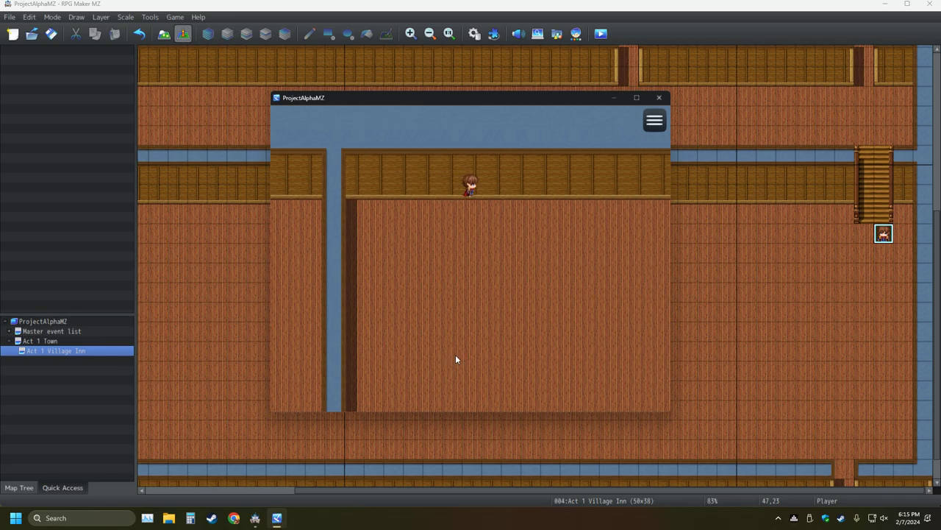
{"action": "key", "text": "Right"}
{"action": "key", "text": "Down"}
{"action": "key", "text": "Right"}
{"action": "key", "text": "Up"}
{"action": "key", "text": "Down"}
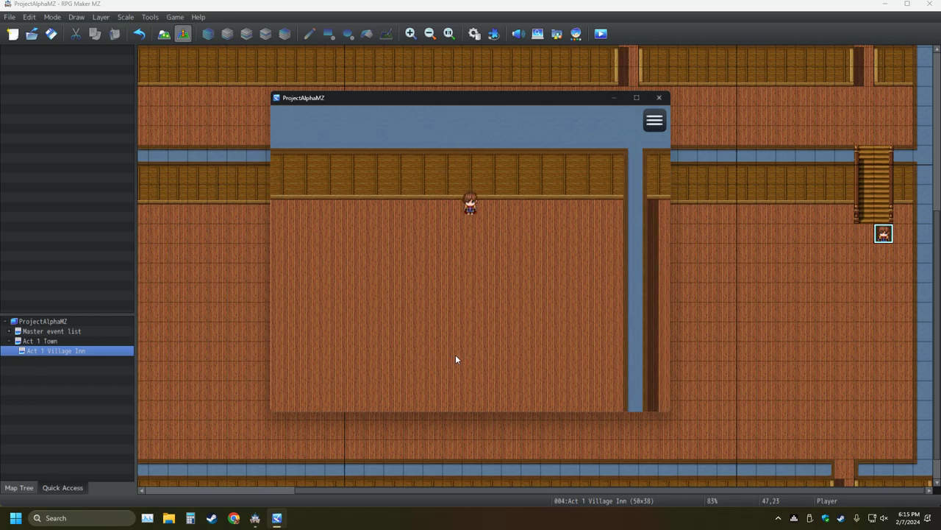
Walk the character onto the dividing wall between two rooms and down to the wall top above the corridor
{"action": "key", "text": "Down"}
{"action": "key", "text": "Right"}
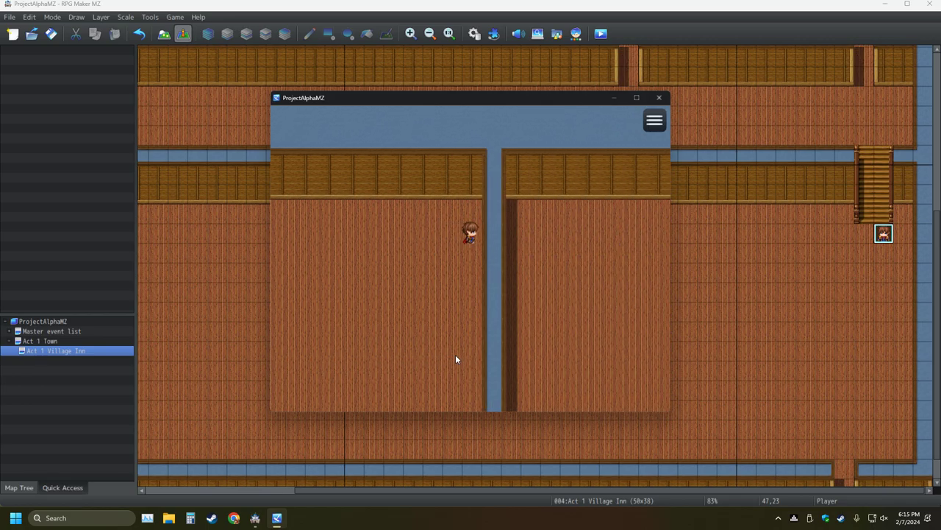
{"action": "key", "text": "Right"}
{"action": "key", "text": "Down"}
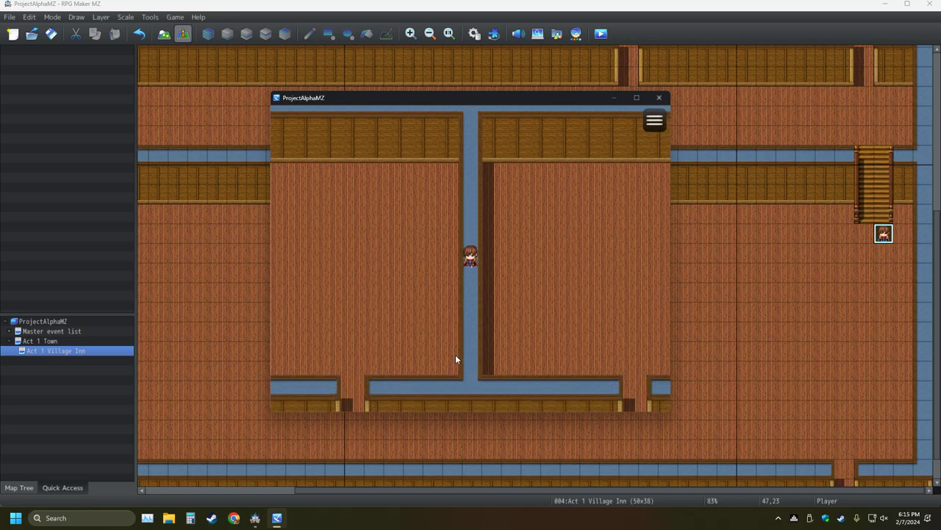
{"action": "key", "text": "Down"}
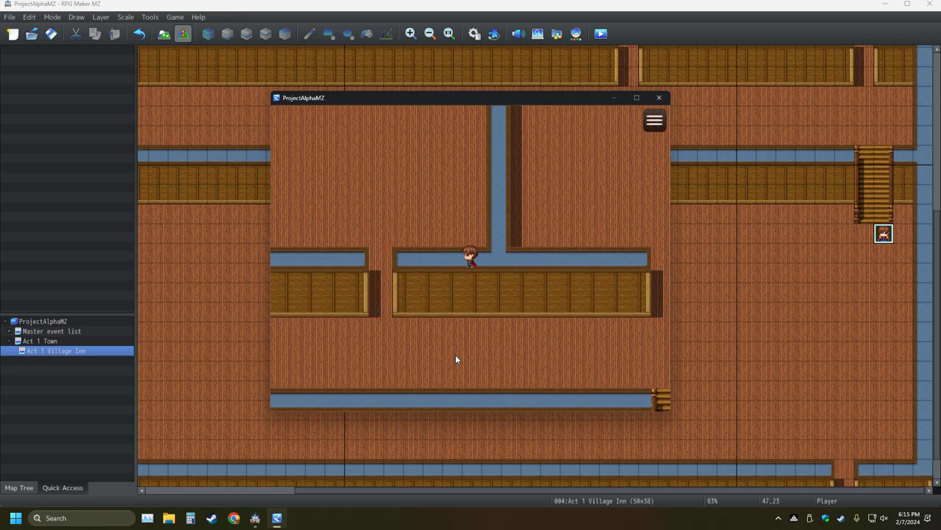
Walk the character up the dividing wall's top and east along the rooms' outer wall, and end the playtest
{"action": "key", "text": "Left"}
{"action": "key", "text": "Right"}
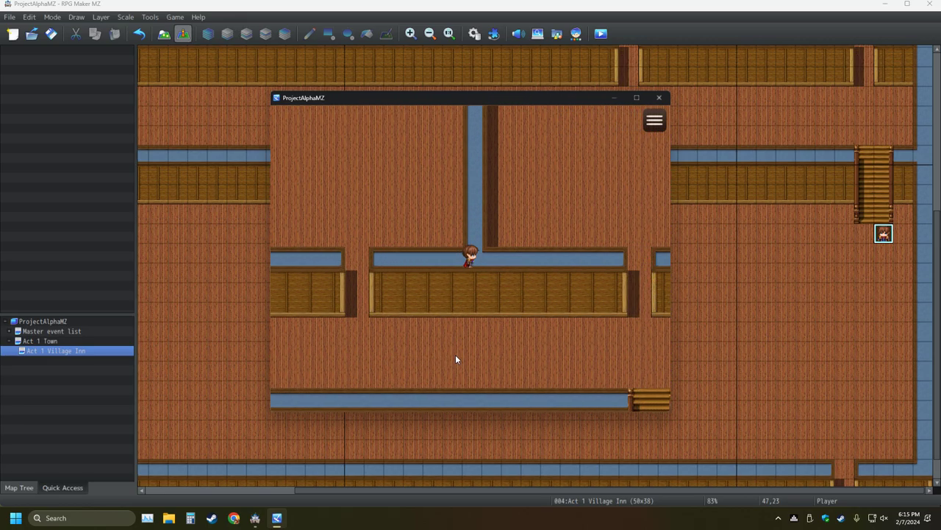
{"action": "key", "text": "Up"}
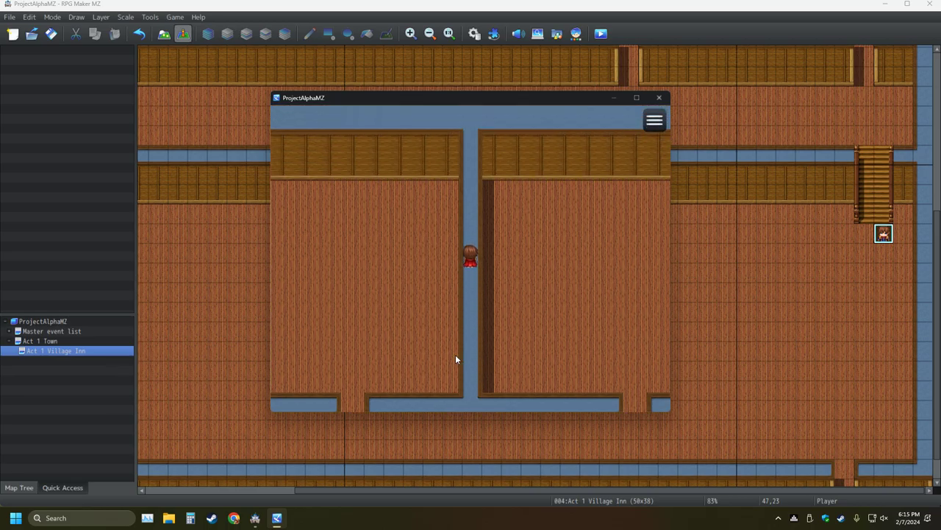
{"action": "key", "text": "Up"}
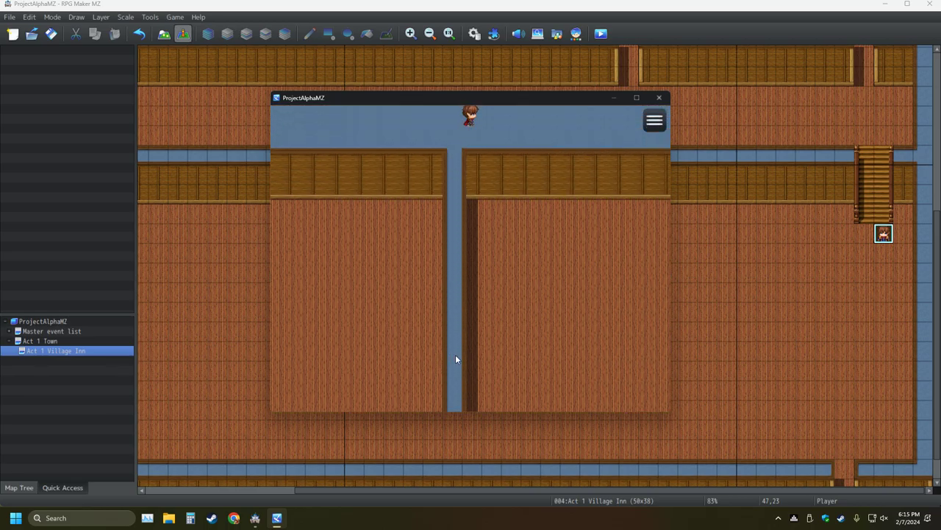
{"action": "key", "text": "Right"}
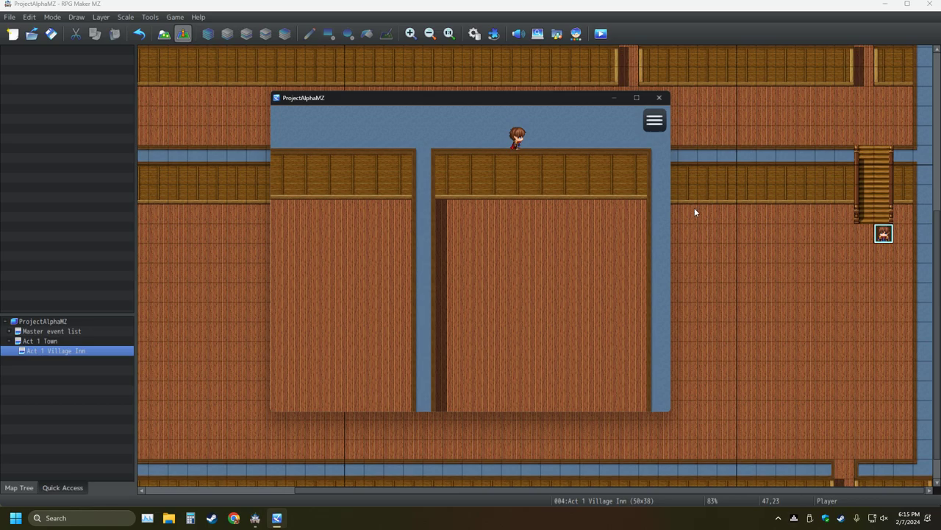
{"action": "left_click", "coordinate": [659, 97]}
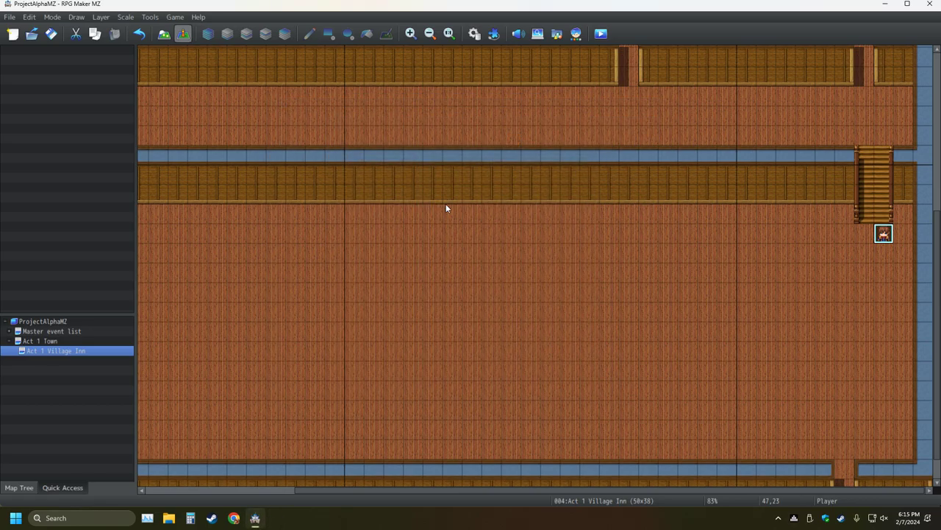
Try painting a diagonal run of blue-topped wall tiles on the lower room's floor, and undo it
{"action": "left_click", "coordinate": [168, 38]}
{"action": "scroll", "coordinate": [42, 270], "scroll_direction": "up", "scroll_amount": 5}
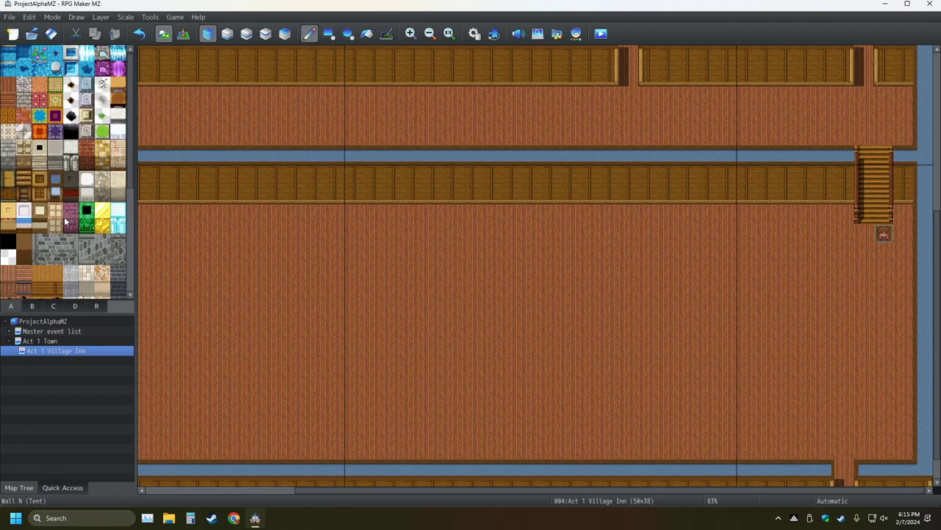
{"action": "left_click_drag", "start_coordinate": [221, 236], "coordinate": [275, 272]}
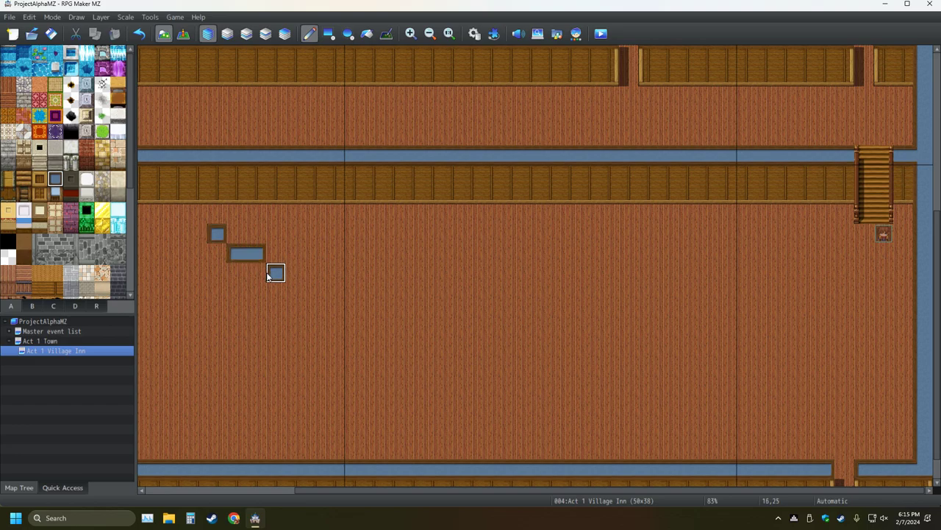
{"action": "left_click", "coordinate": [139, 34]}
{"action": "left_click", "coordinate": [139, 34]}
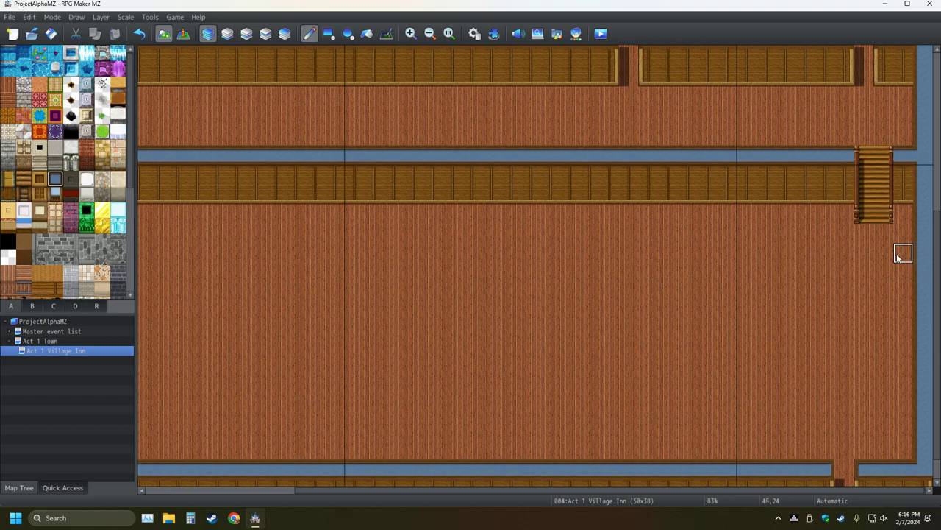
Set the player's starting position at tile 47,23, just below the staircase
{"action": "left_click", "coordinate": [183, 34]}
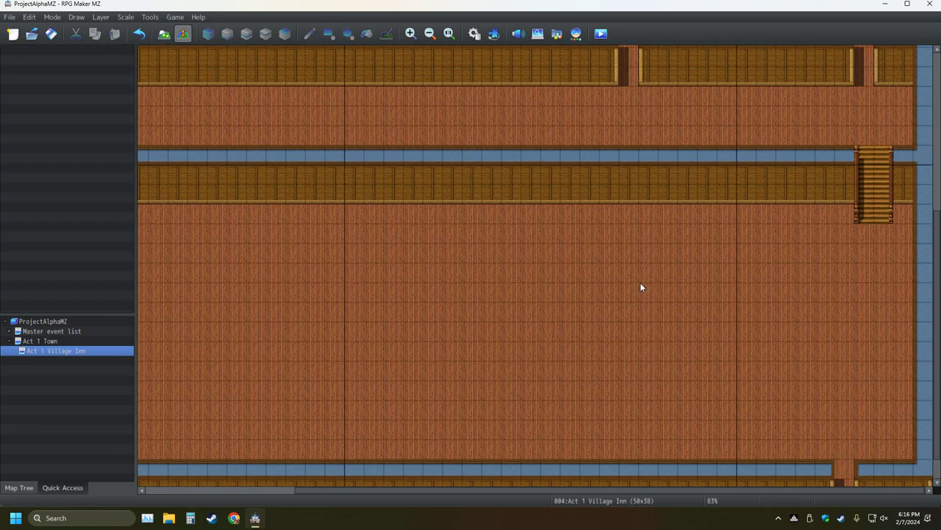
{"action": "right_click", "coordinate": [882, 236]}
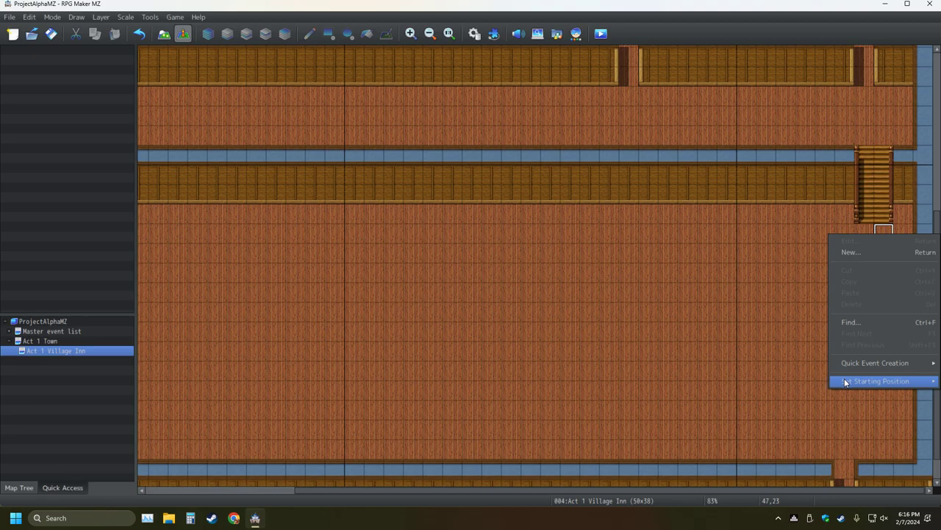
{"action": "mouse_move", "coordinate": [857, 381]}
{"action": "left_click", "coordinate": [816, 381]}
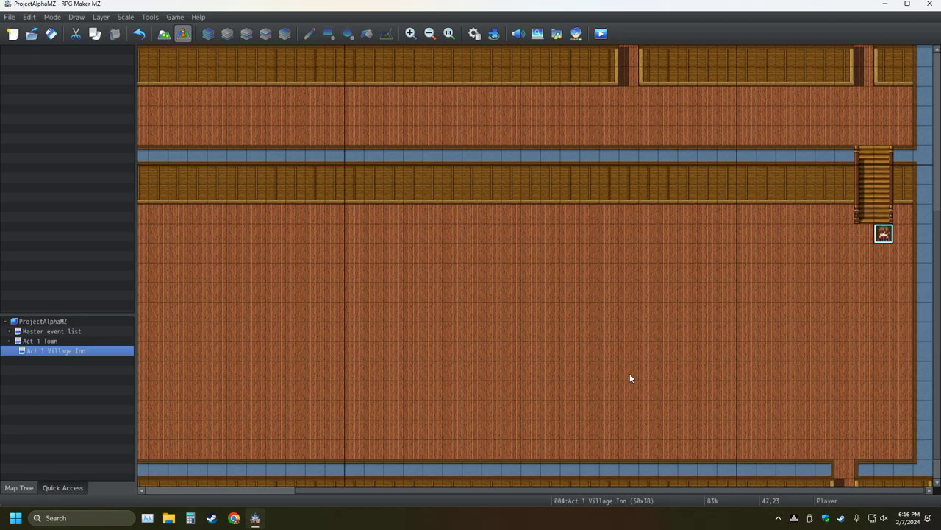
Start a new game in playtest and walk the character up the staircase to its upper left banister
{"action": "left_click", "coordinate": [600, 34]}
{"action": "left_click", "coordinate": [462, 273]}
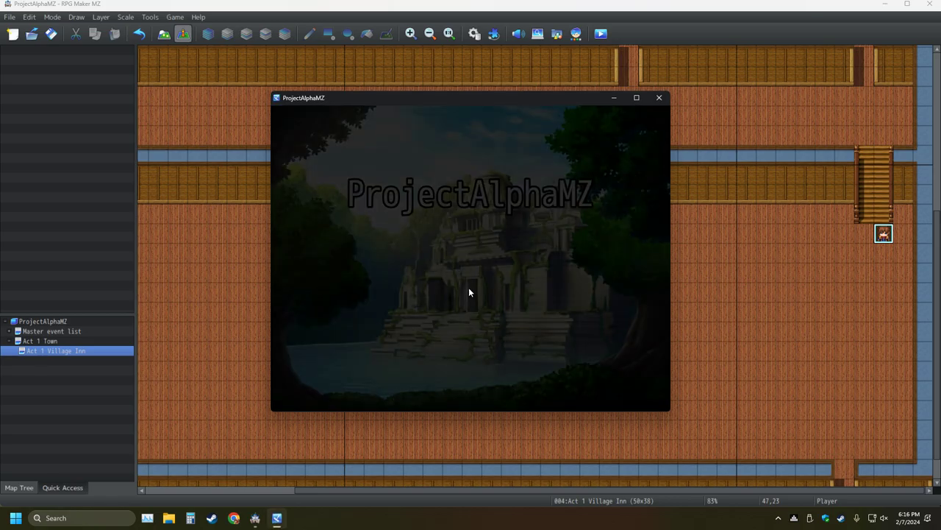
{"action": "key", "text": "Return"}
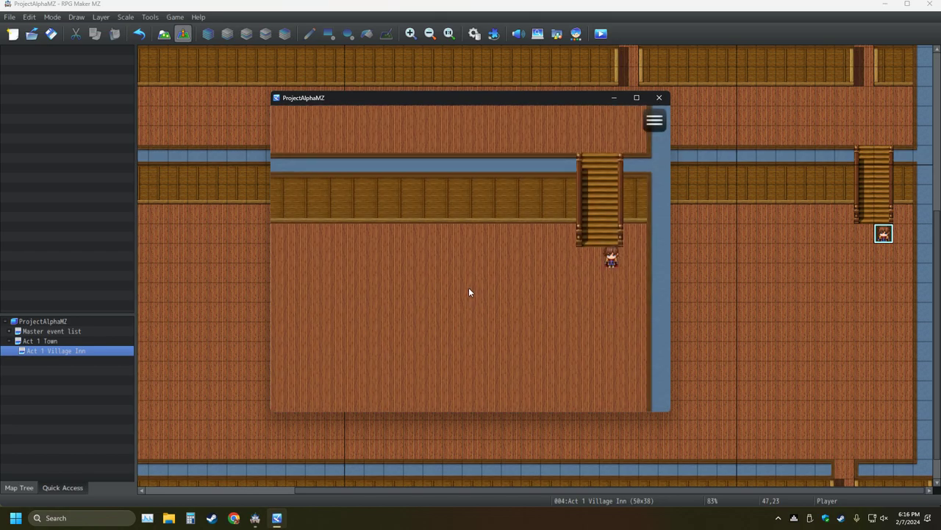
{"action": "key", "text": "Up"}
{"action": "key", "text": "Up"}
{"action": "key", "text": "Left"}
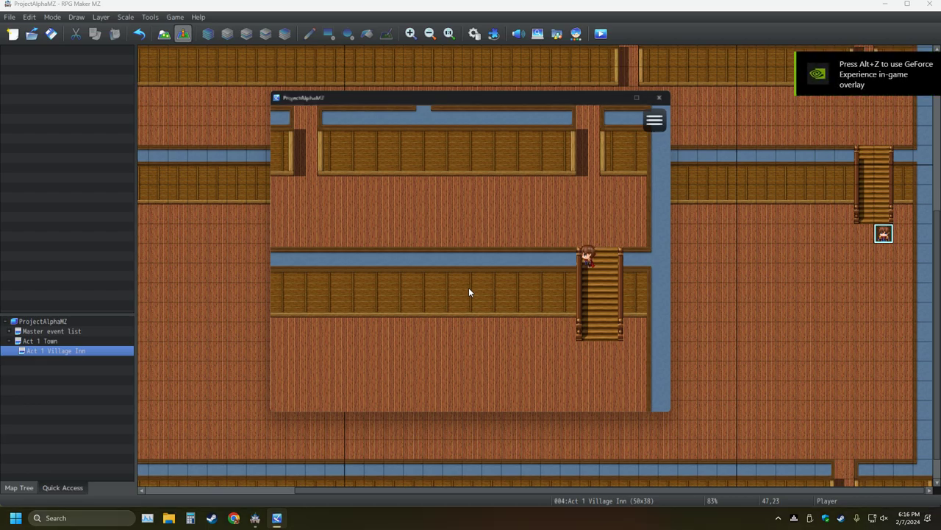
Step the character off the staircase onto the adjacent wall top and test moving down onto the wall face and back
{"action": "key", "text": "Left"}
{"action": "key", "text": "Right"}
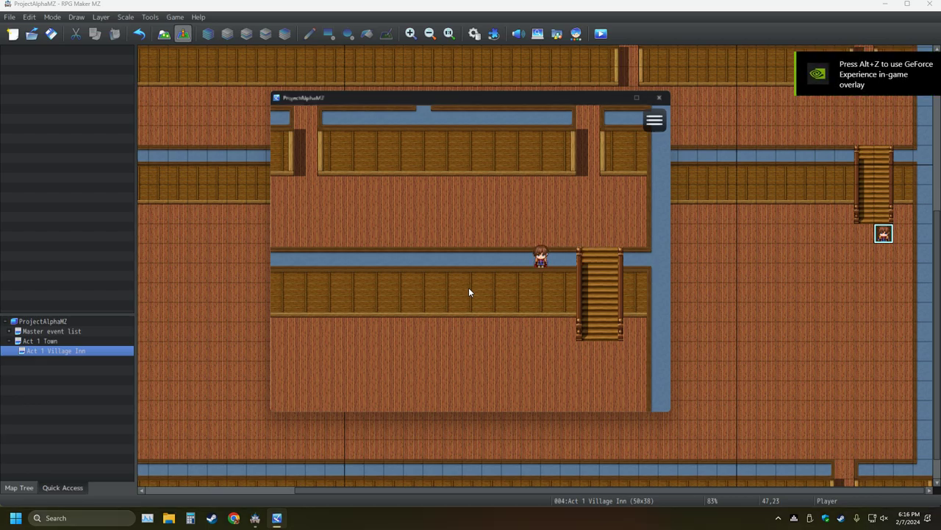
{"action": "key", "text": "Down"}
{"action": "key", "text": "Up"}
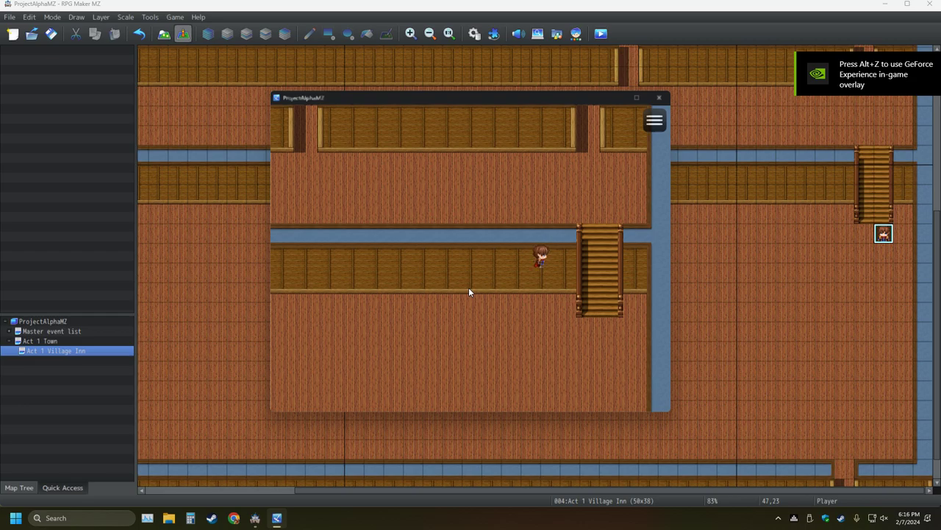
{"action": "key", "text": "Right"}
{"action": "key", "text": "Left"}
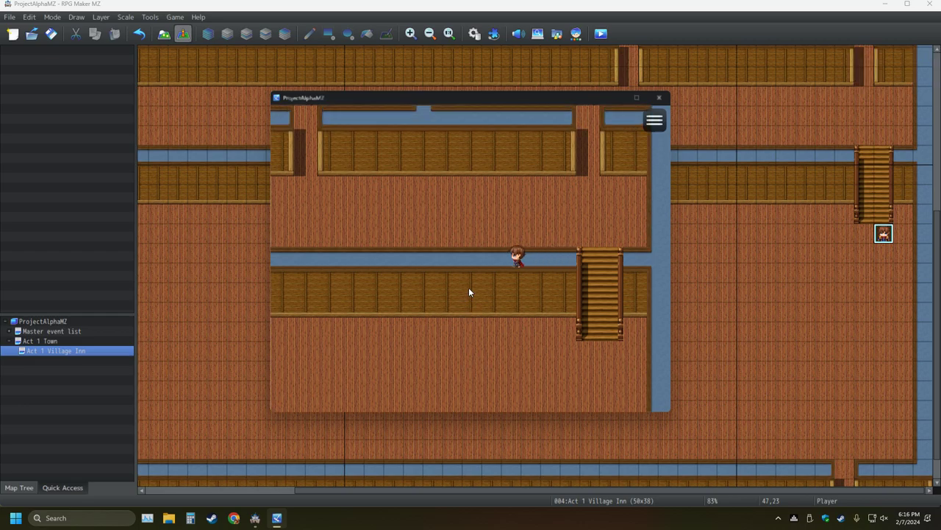
Walk the character west along the wall top below the corridor and back east to the staircase
{"action": "key", "text": "Left"}
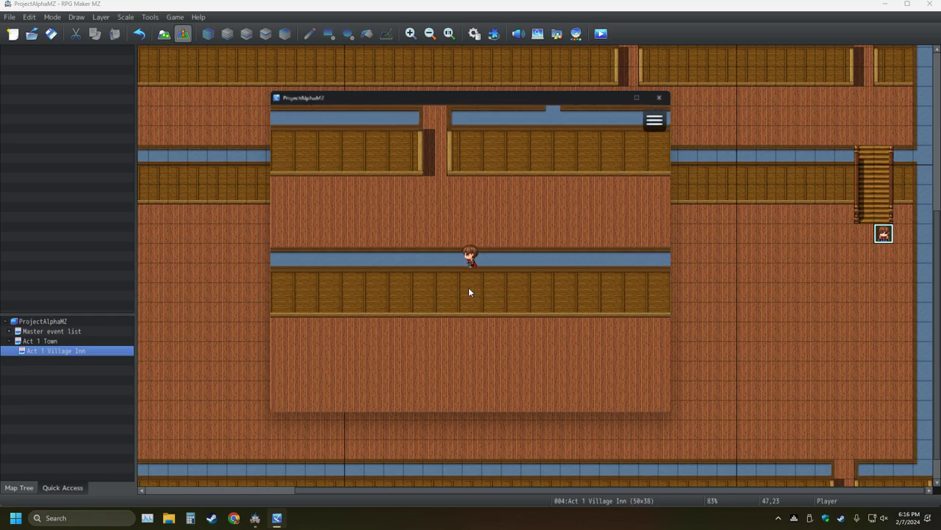
{"action": "key", "text": "Right"}
{"action": "key", "text": "Right"}
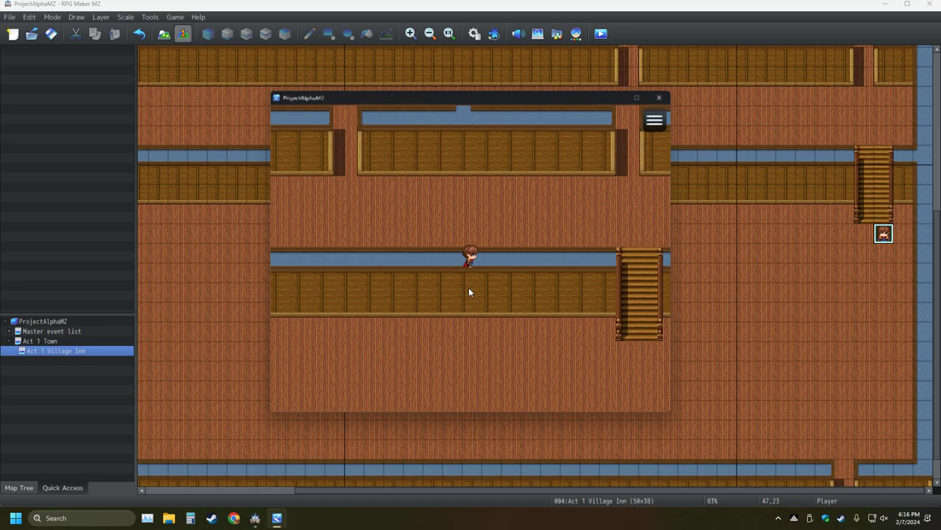
{"action": "key", "text": "Right"}
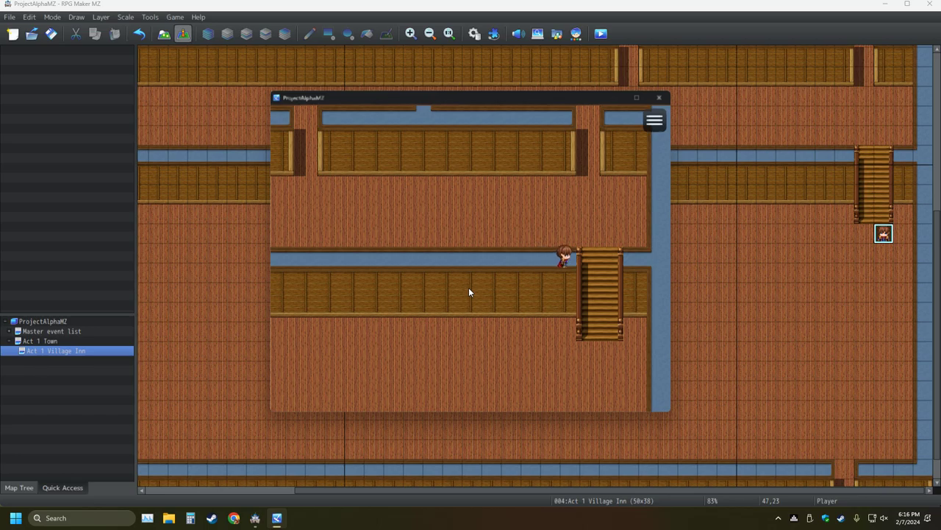
Walk the character from the wall top beside the staircase down to the lower floor's east side, testing sideways moves
{"action": "key", "text": "Right"}
{"action": "key", "text": "Left"}
{"action": "key", "text": "Down"}
{"action": "key", "text": "Left"}
{"action": "key", "text": "Down"}
{"action": "key", "text": "Right"}
{"action": "key", "text": "Right"}
{"action": "key", "text": "Right"}
{"action": "key", "text": "Down"}
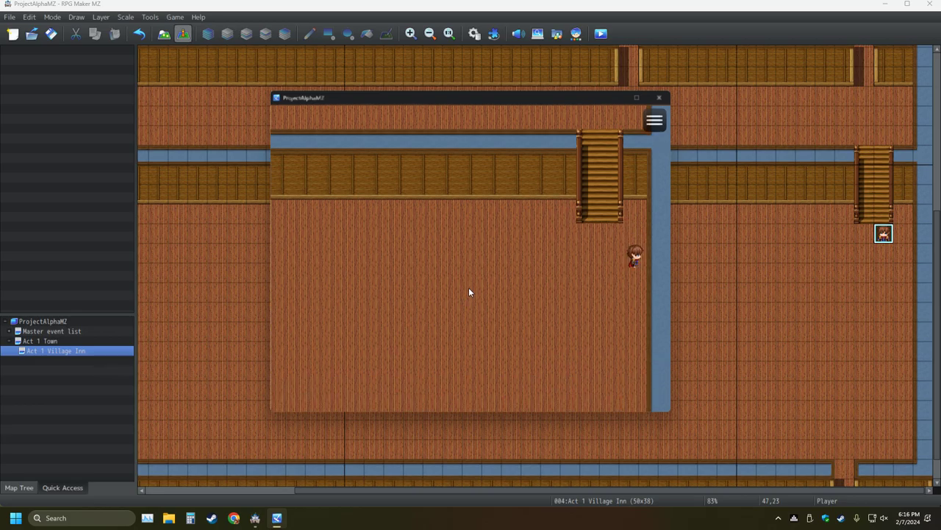
Move the character around the floor below the staircase, and end the playtest
{"action": "key", "text": "Down"}
{"action": "key", "text": "Left"}
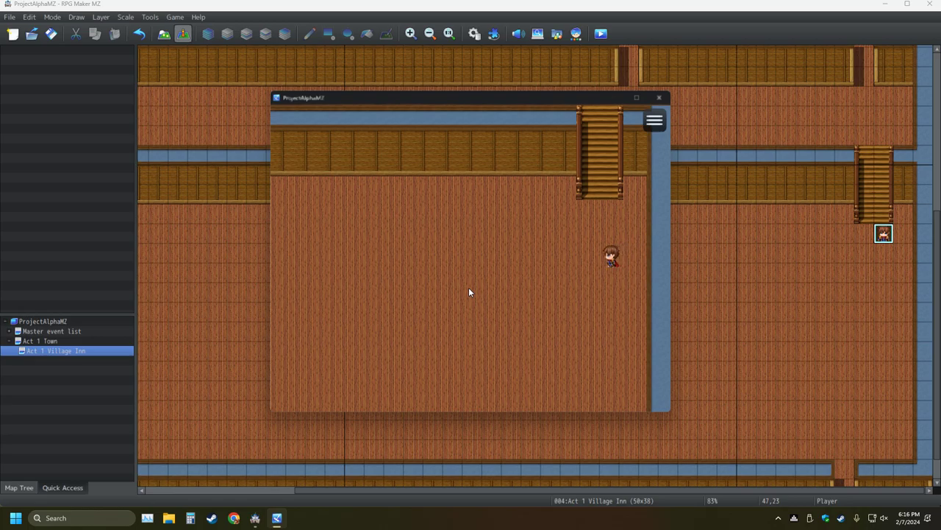
{"action": "key", "text": "Up"}
{"action": "key", "text": "Right"}
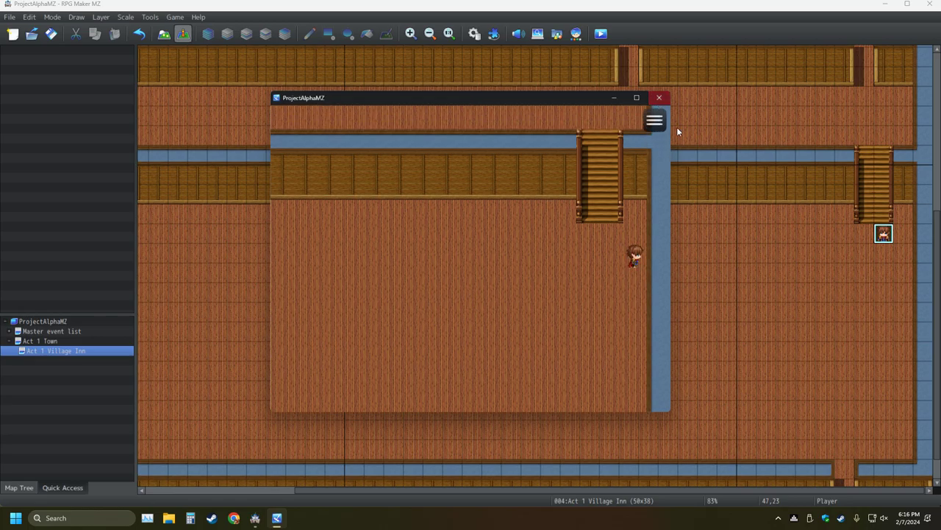
{"action": "key", "text": "Up"}
{"action": "left_click", "coordinate": [659, 97]}
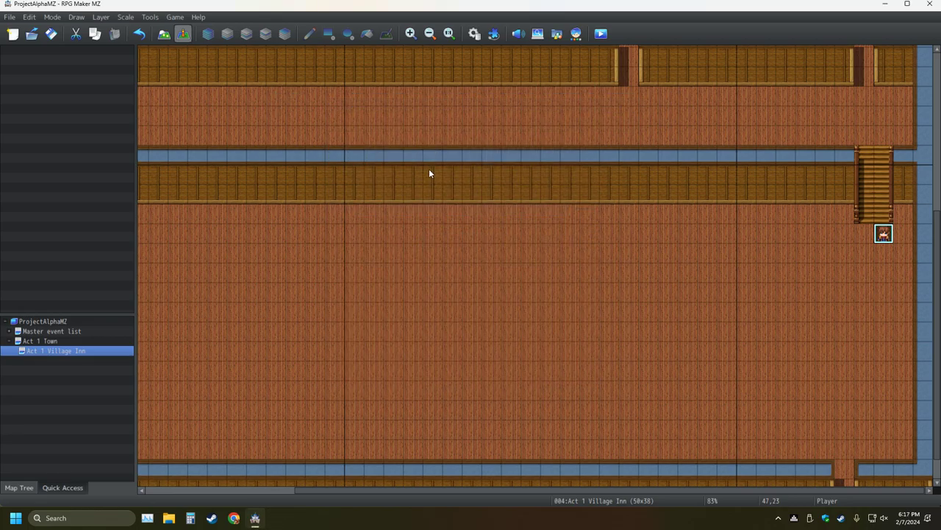
Examine the Inside tileset's passage, four-direction passage and other tile flags in the database
{"action": "left_click", "coordinate": [478, 37]}
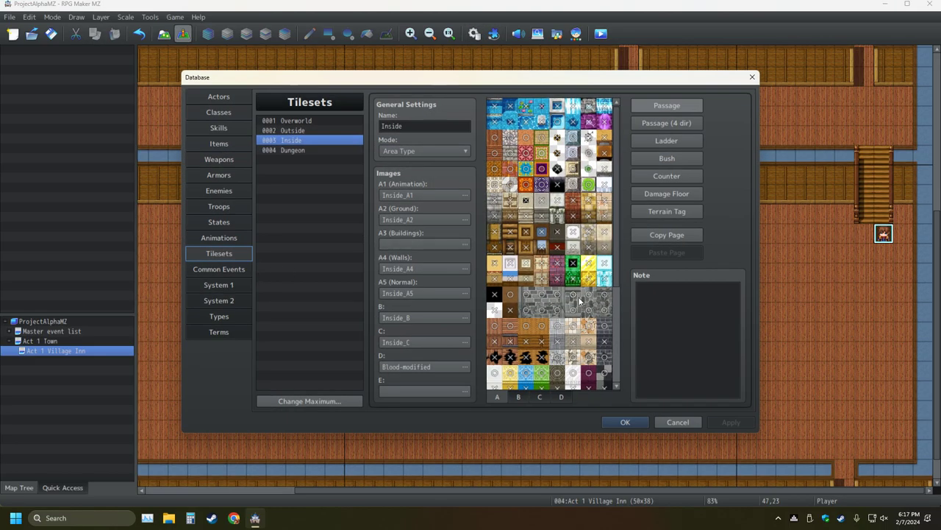
{"action": "left_click", "coordinate": [656, 128]}
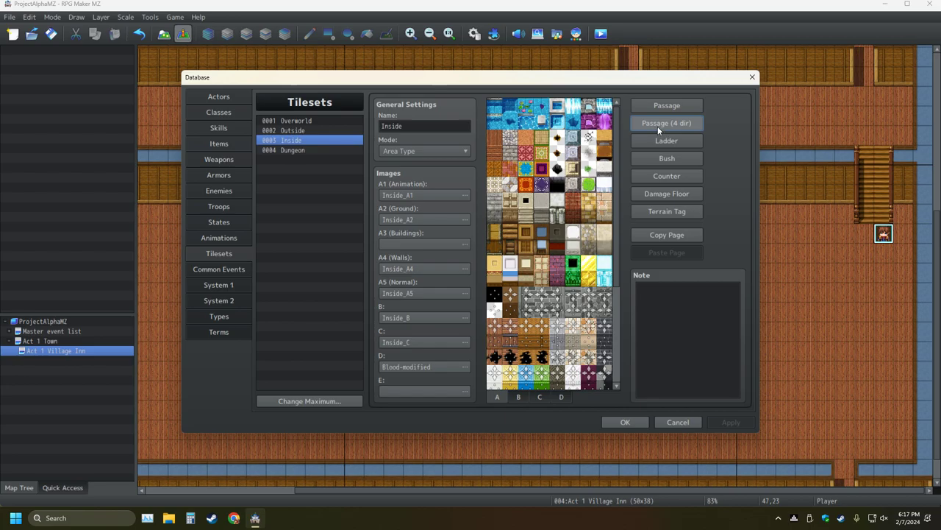
{"action": "left_click", "coordinate": [662, 109]}
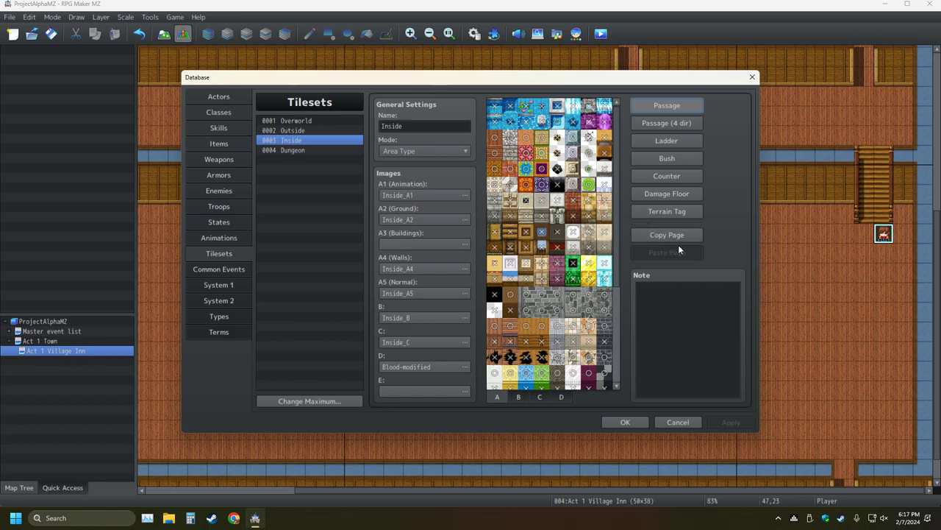
{"action": "left_click", "coordinate": [670, 138]}
{"action": "left_click", "coordinate": [669, 161]}
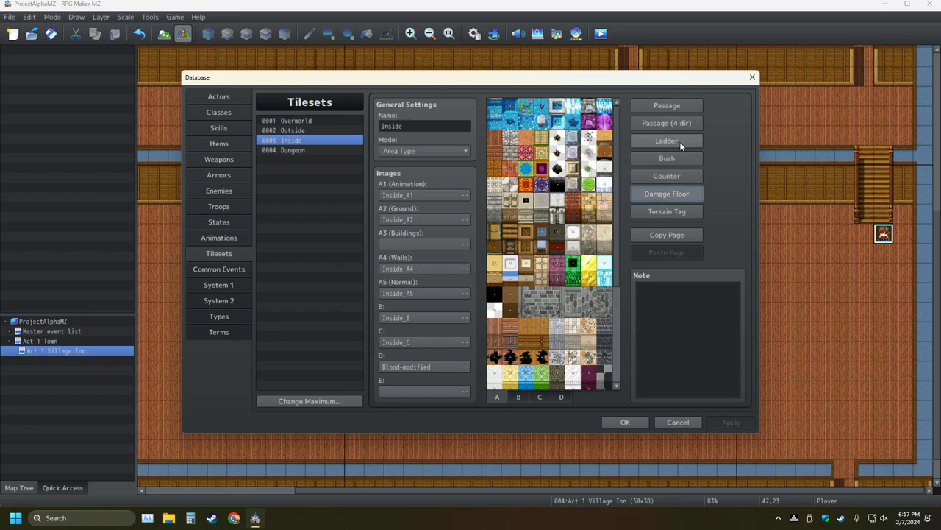
{"action": "left_click", "coordinate": [674, 123]}
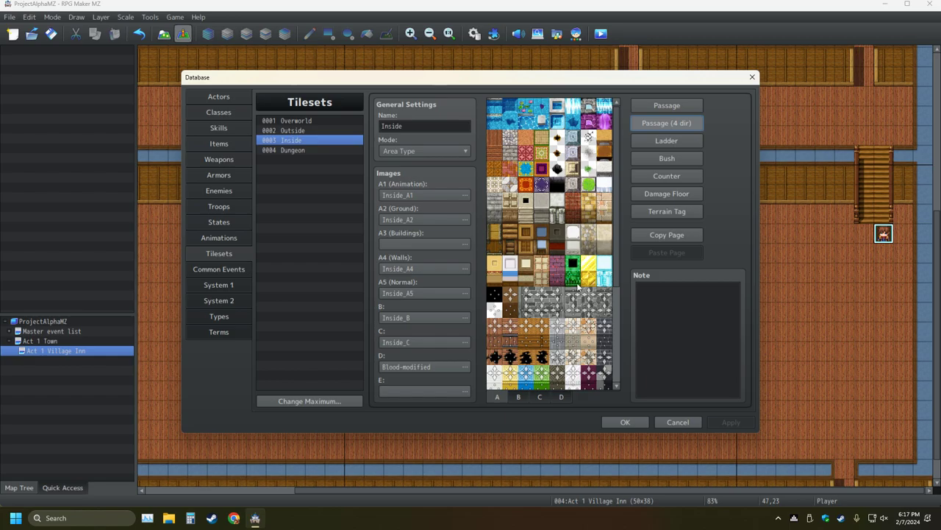
{"action": "left_click", "coordinate": [677, 105]}
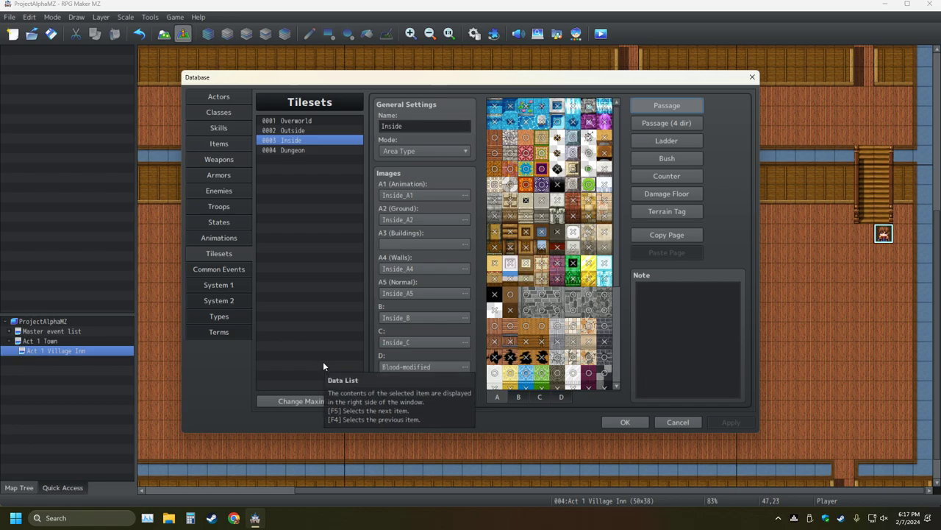
Try toggling the blue wall-top tile between passable and impassable, and discard the database changes
{"action": "left_click", "coordinate": [542, 232]}
{"action": "left_click", "coordinate": [543, 235]}
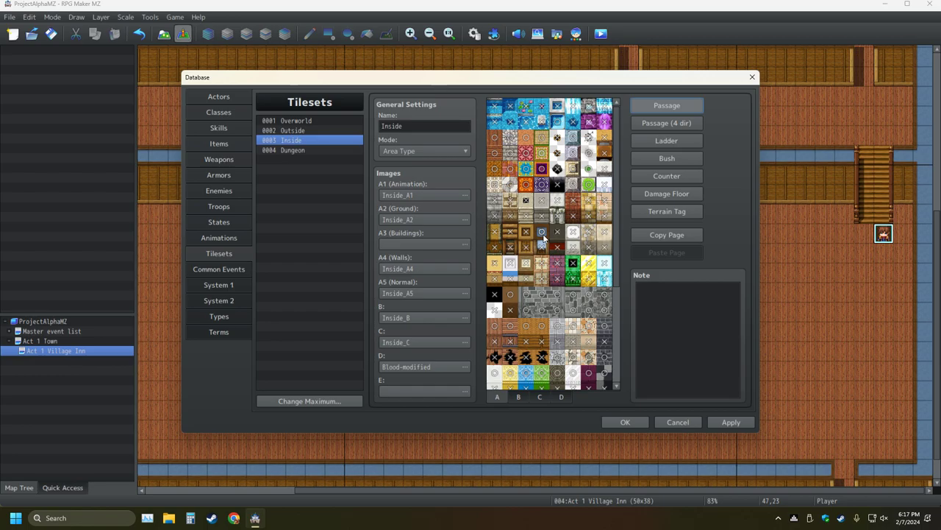
{"action": "left_click", "coordinate": [542, 232]}
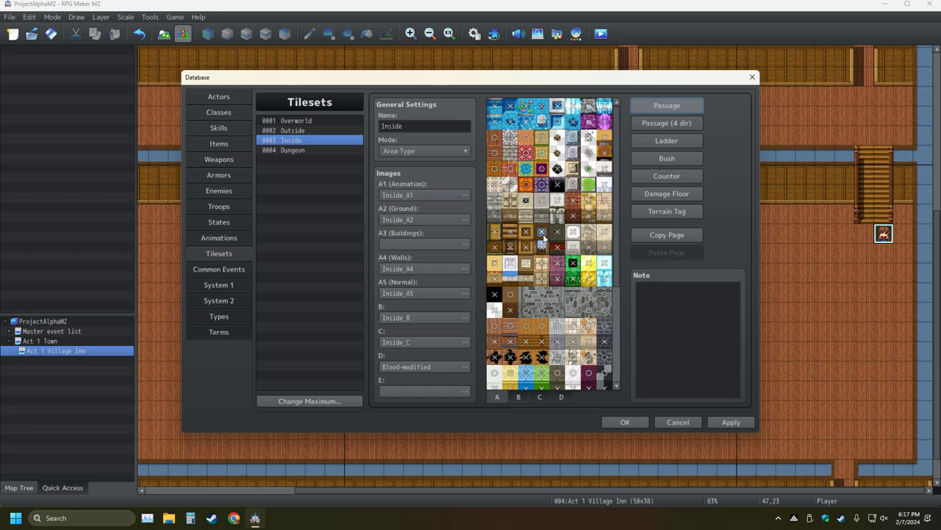
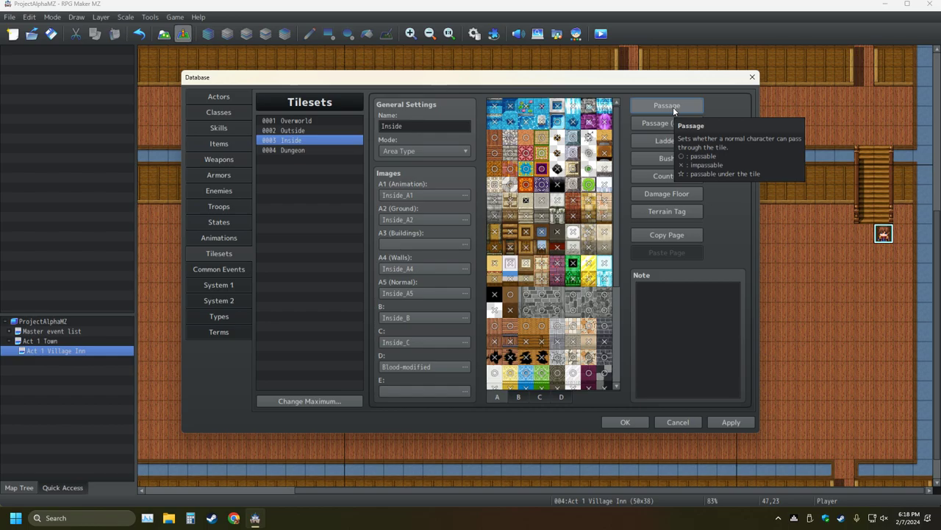
{"action": "key", "text": "Escape"}
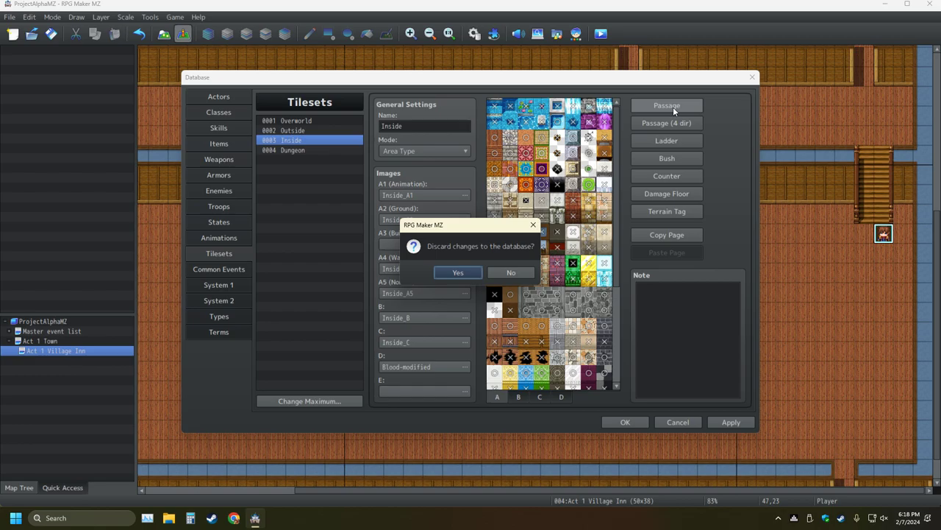
{"action": "key", "text": "Return"}
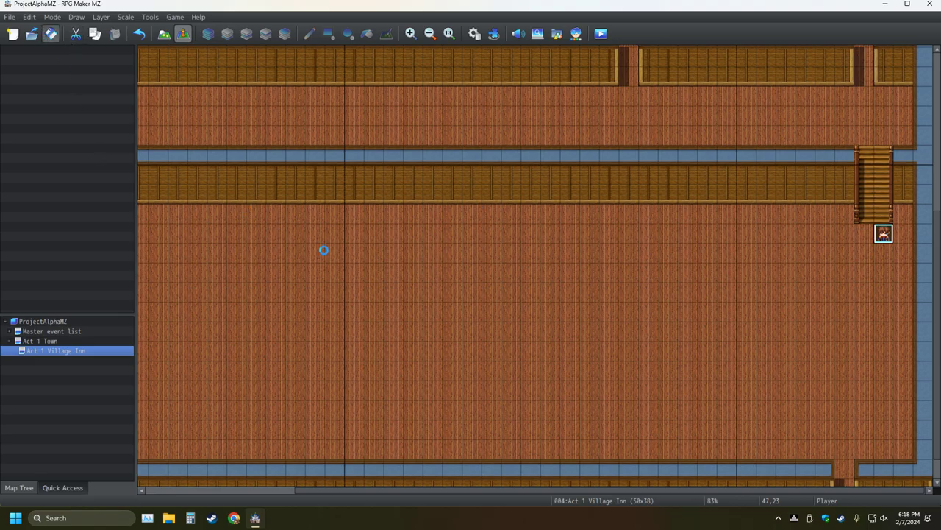
Recheck the Inside tileset's passage settings in the database, and look over the Act 1 Village Inn map in event and map modes
{"action": "middle_click_drag", "start_coordinate": [501, 260], "coordinate": [552, 381]}
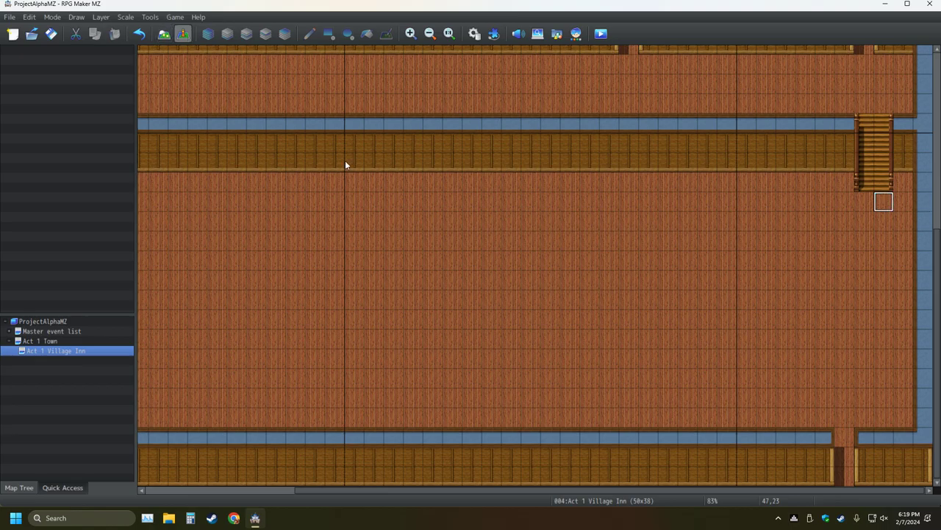
{"action": "left_click", "coordinate": [165, 36]}
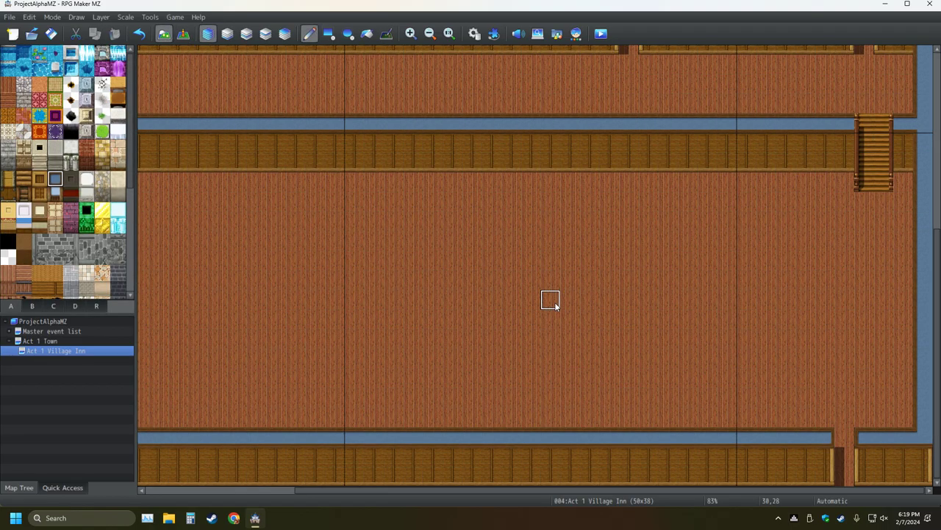
{"action": "left_click", "coordinate": [474, 34]}
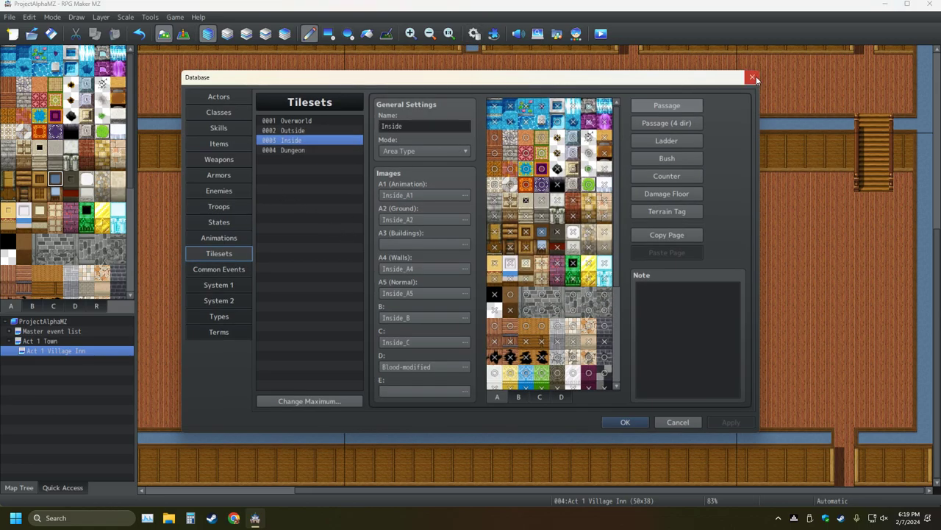
{"action": "left_click", "coordinate": [753, 77]}
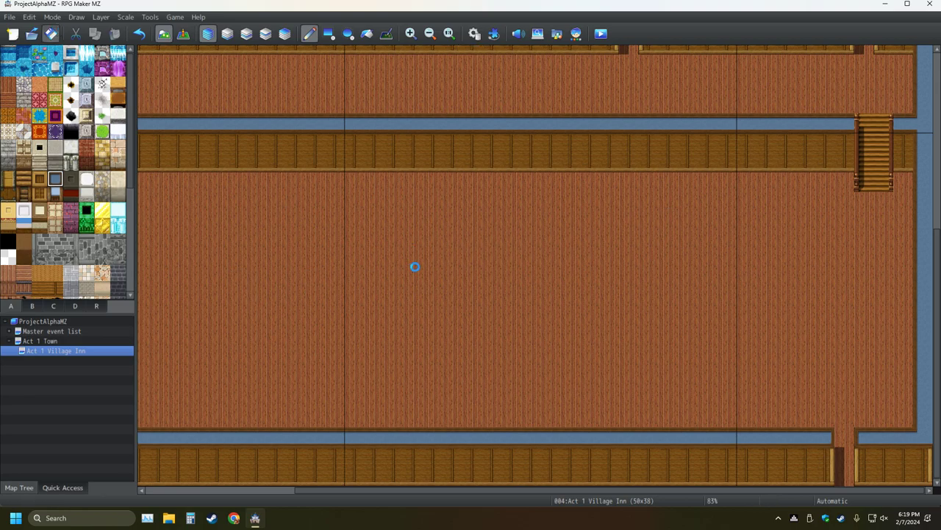
{"action": "left_click", "coordinate": [178, 34]}
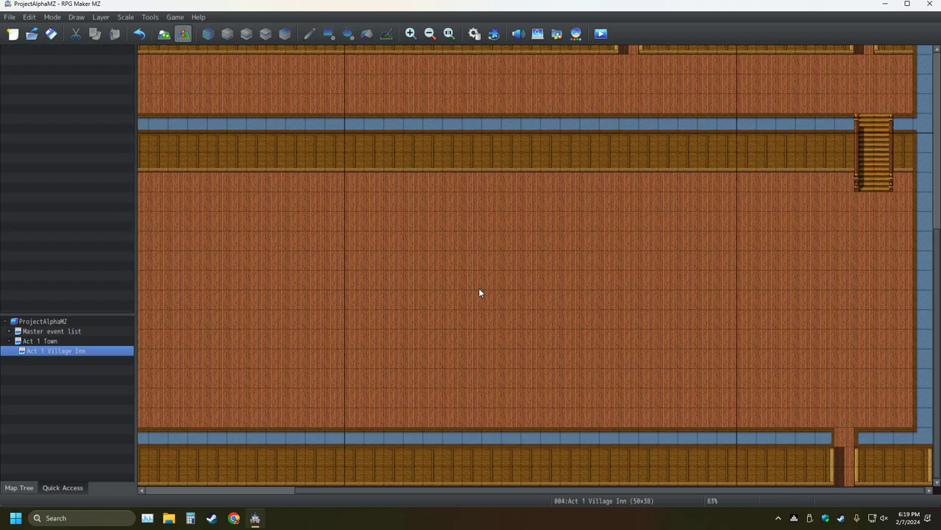
{"action": "left_click", "coordinate": [164, 34]}
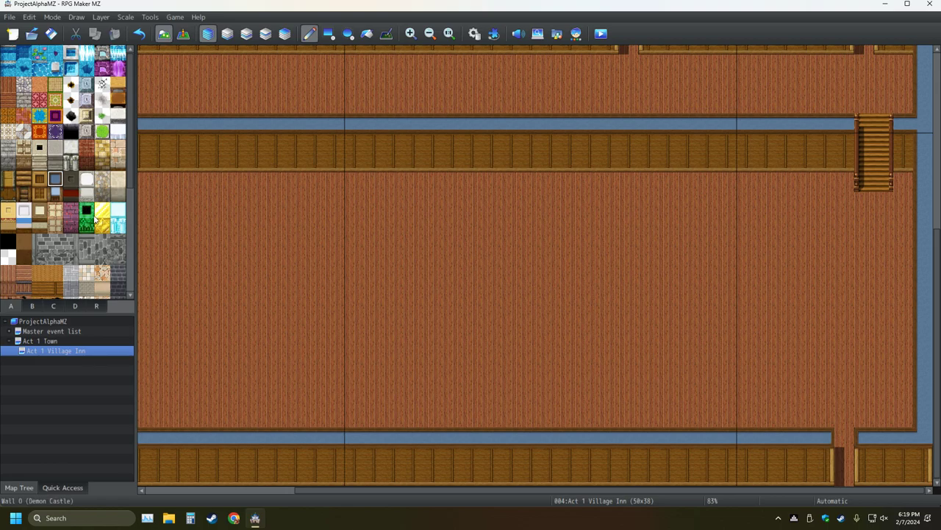
Switch to RPG Maker VX Ace and set the player's starting position in the upper corridor of Dragonpeak House 2
{"action": "left_click", "coordinate": [885, 4]}
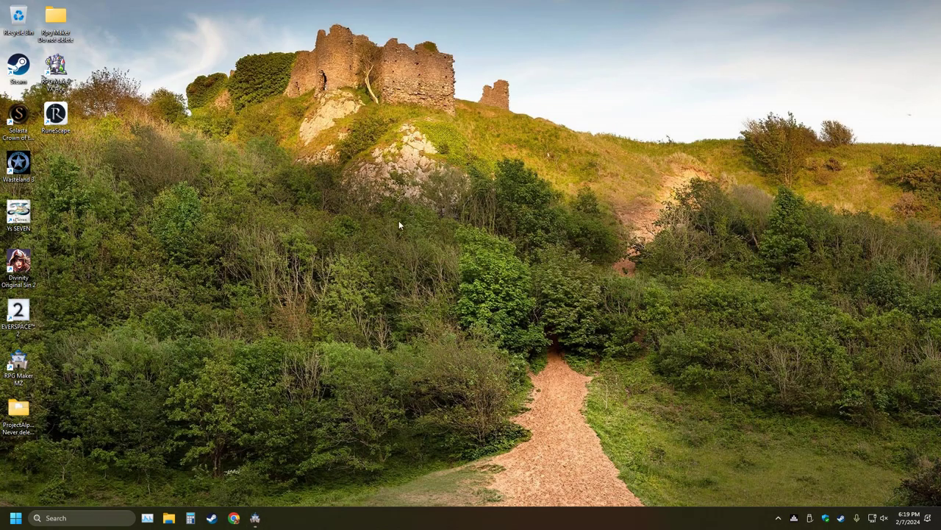
{"action": "double_click", "coordinate": [55, 66]}
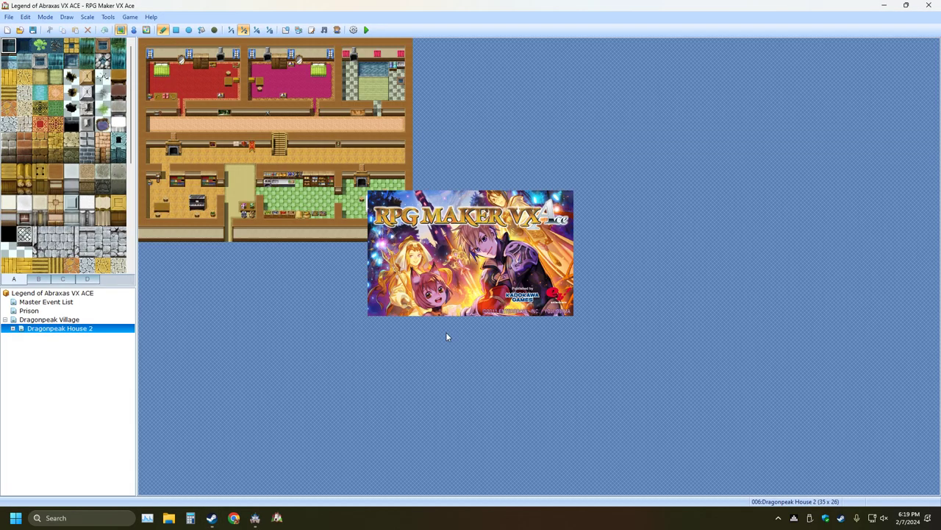
{"action": "left_click", "coordinate": [133, 29]}
{"action": "right_click", "coordinate": [247, 125]}
{"action": "mouse_move", "coordinate": [302, 210]}
{"action": "left_click", "coordinate": [362, 209]}
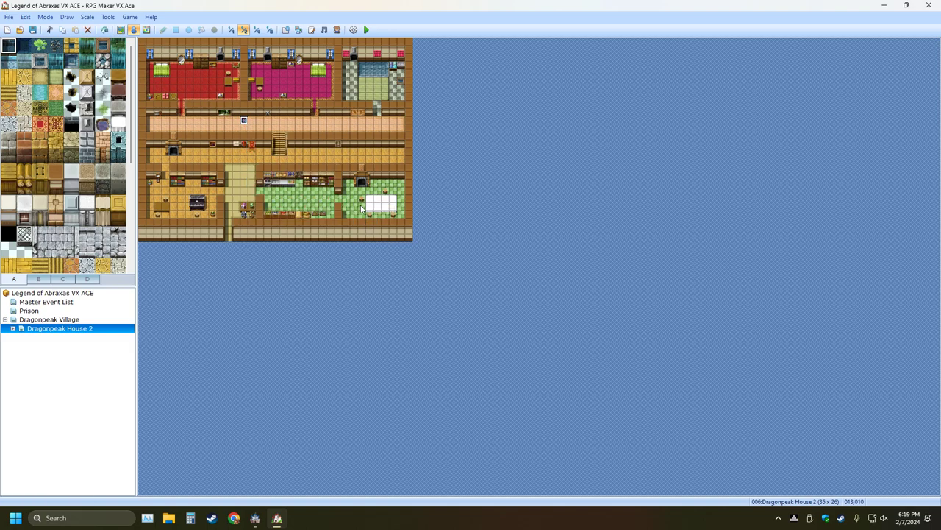
Save the Legend of Abraxas VX ACE project and try to start a playtest
{"action": "left_click", "coordinate": [366, 30]}
{"action": "left_click", "coordinate": [431, 282]}
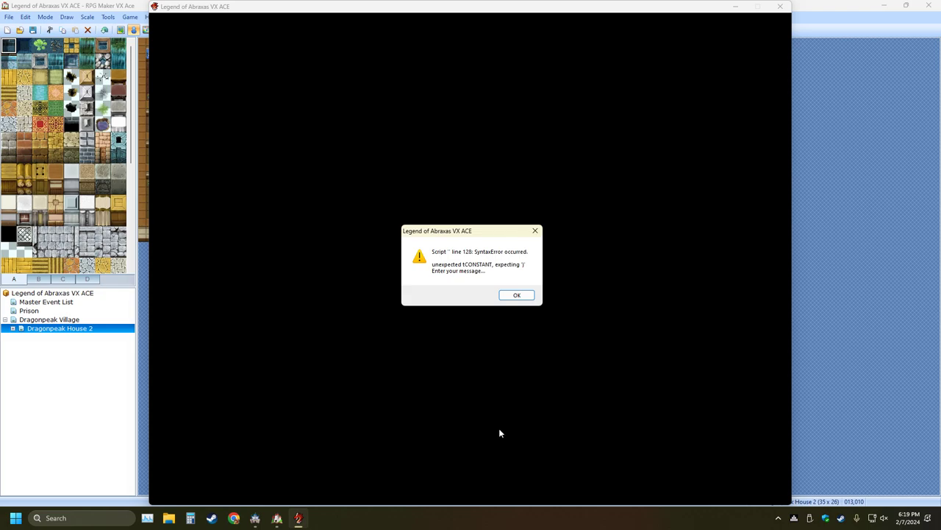
{"action": "left_click", "coordinate": [519, 295]}
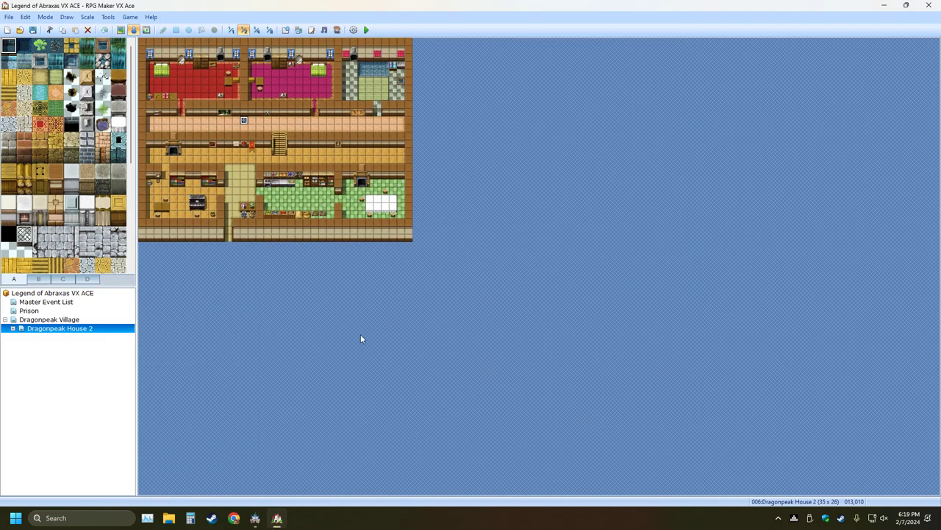
Delete the stray "Enter your message..." text from line 128 of the unnamed bestiary script
{"action": "left_click", "coordinate": [311, 29]}
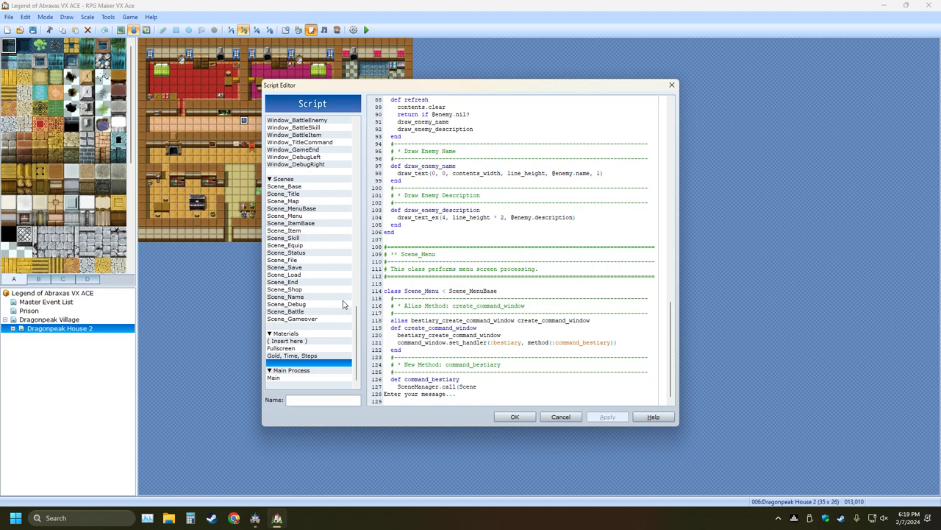
{"action": "key", "text": "Delete"}
{"action": "key", "text": "Delete"}
{"action": "key", "text": "Delete"}
{"action": "key", "text": "Delete"}
{"action": "key", "text": "Delete"}
{"action": "key", "text": "Delete"}
{"action": "key", "text": "Delete"}
{"action": "key", "text": "Delete"}
{"action": "key", "text": "Delete"}
{"action": "key", "text": "Delete"}
{"action": "key", "text": "Delete"}
{"action": "key", "text": "Delete"}
{"action": "key", "text": "Delete"}
{"action": "key", "text": "Delete"}
{"action": "key", "text": "Delete"}
{"action": "key", "text": "Delete"}
{"action": "key", "text": "Delete"}
{"action": "key", "text": "Delete"}
{"action": "key", "text": "Delete"}
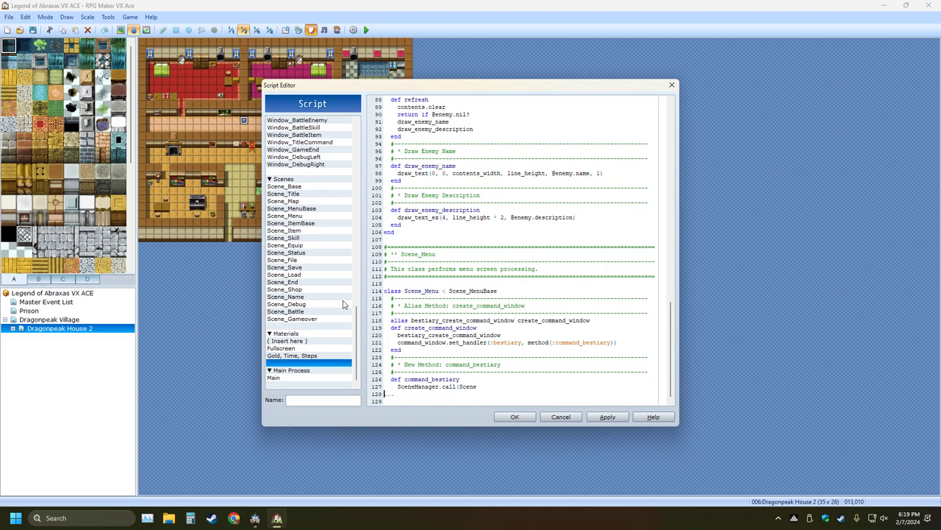
{"action": "key", "text": "Delete"}
{"action": "key", "text": "Delete"}
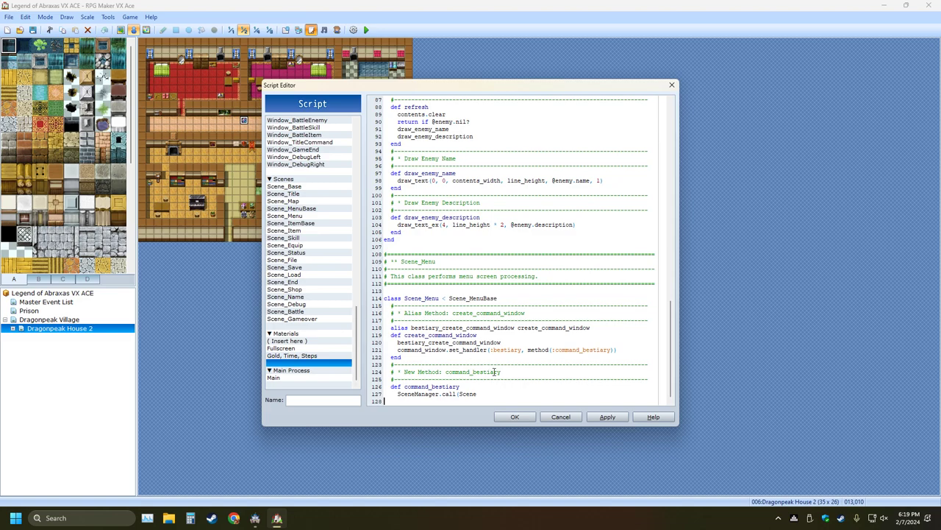
Delete the whole unnamed script entry below Gold, Time, Steps, and accept the script changes
{"action": "right_click", "coordinate": [305, 362]}
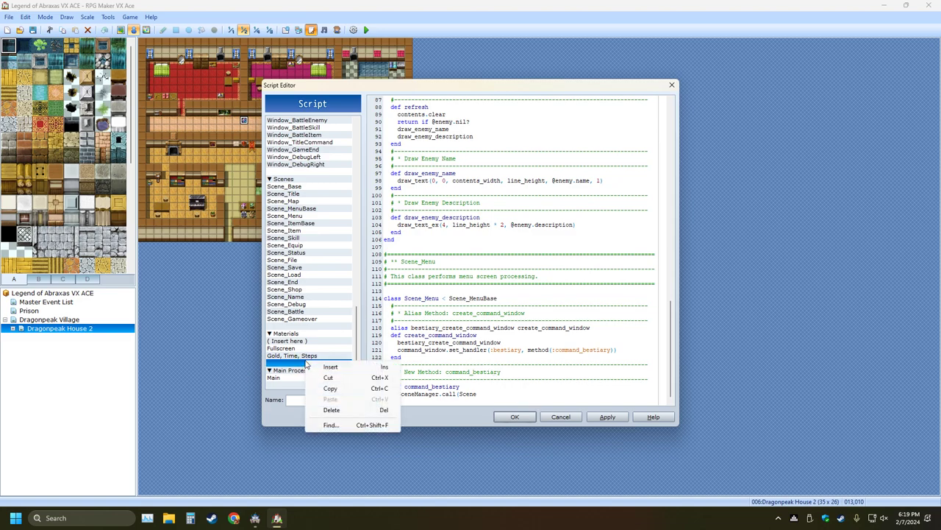
{"action": "left_click", "coordinate": [331, 410]}
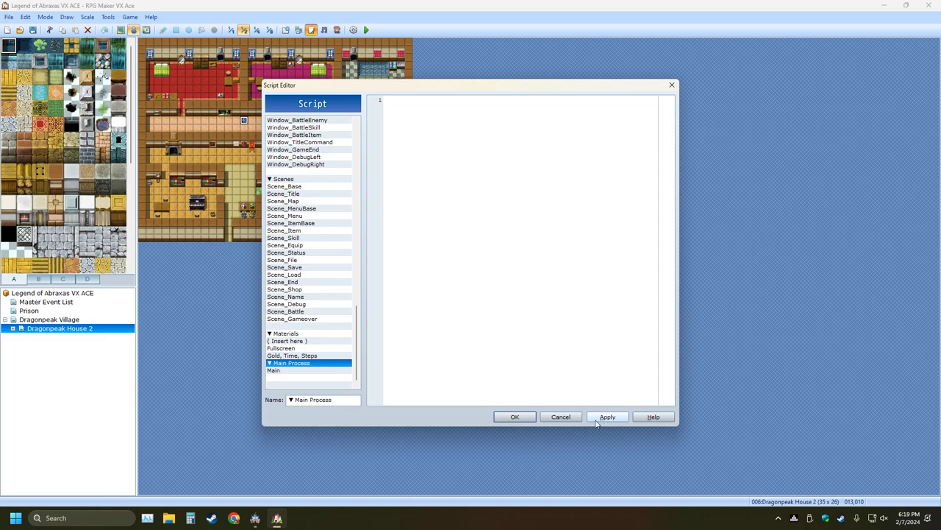
{"action": "left_click", "coordinate": [515, 416]}
Save the project with the script removed and start a new game in the playtest
{"action": "left_click", "coordinate": [365, 29]}
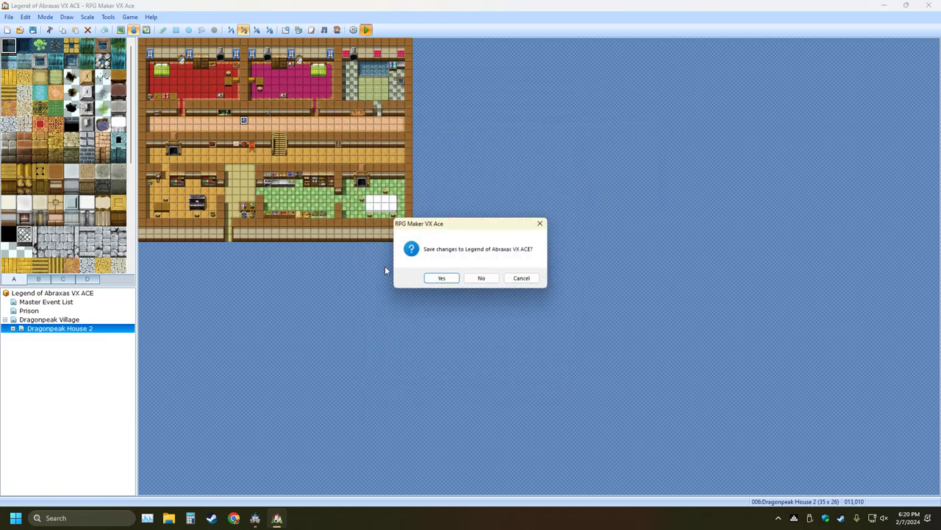
{"action": "left_click", "coordinate": [447, 278]}
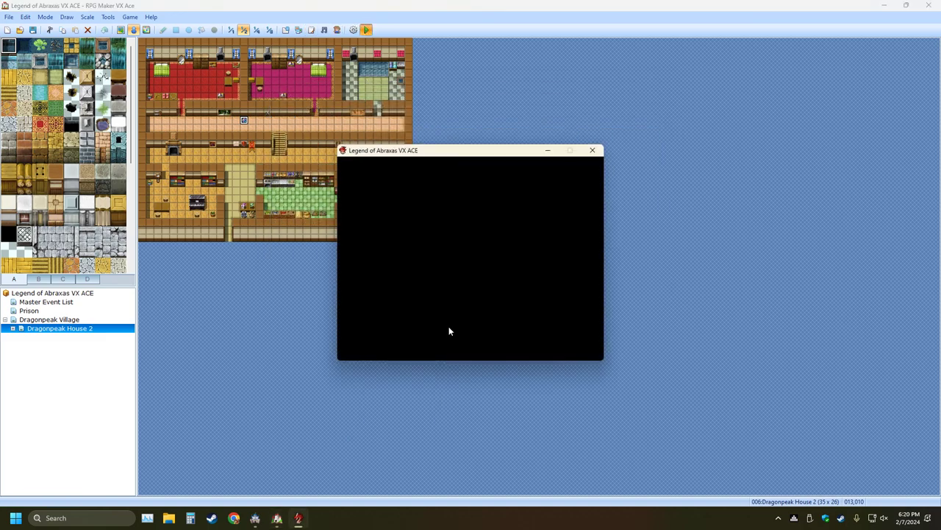
{"action": "key", "text": "Return"}
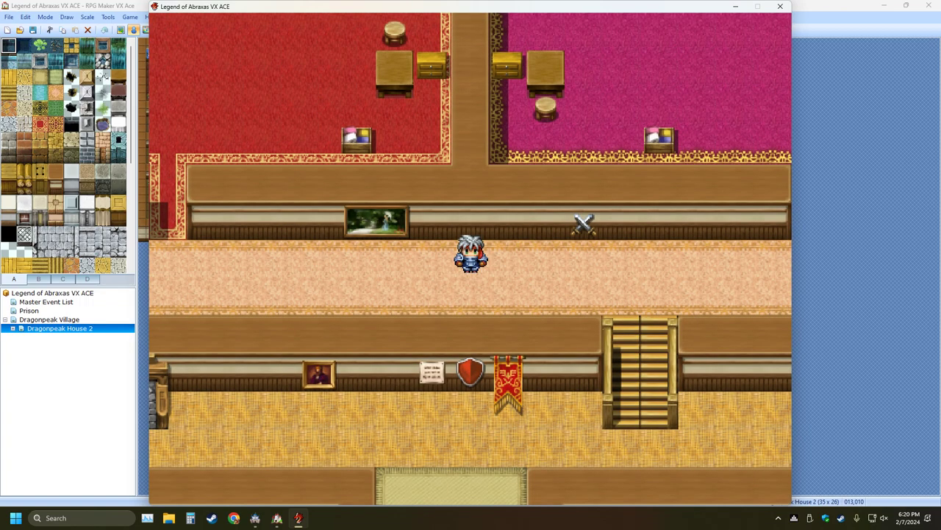
Walk the character from the corridor onto the wall top and along it to the house's east edge, and end the playtest
{"action": "key", "text": "Up"}
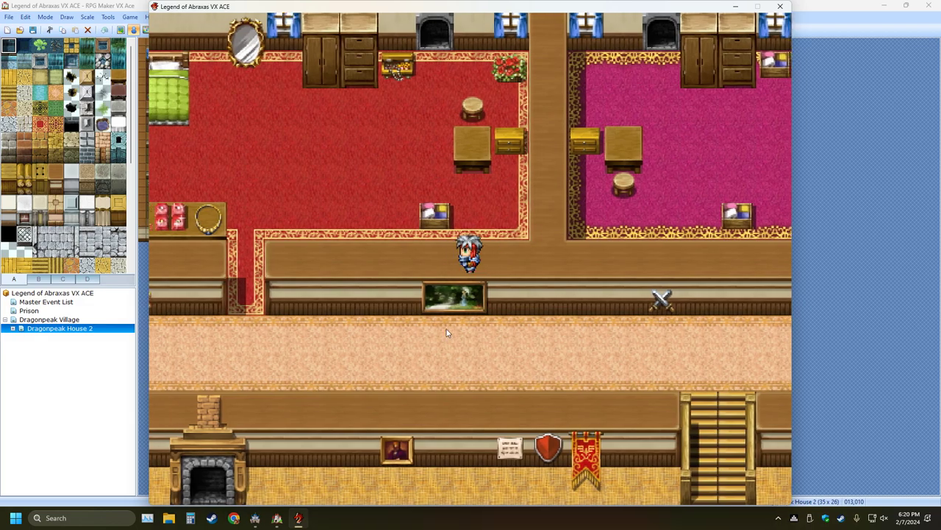
{"action": "key", "text": "Right"}
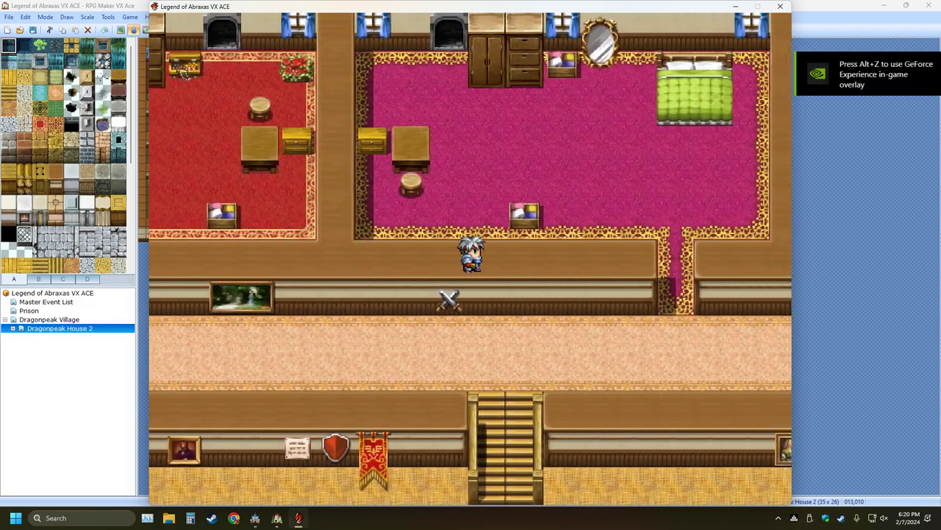
{"action": "key", "text": "Down"}
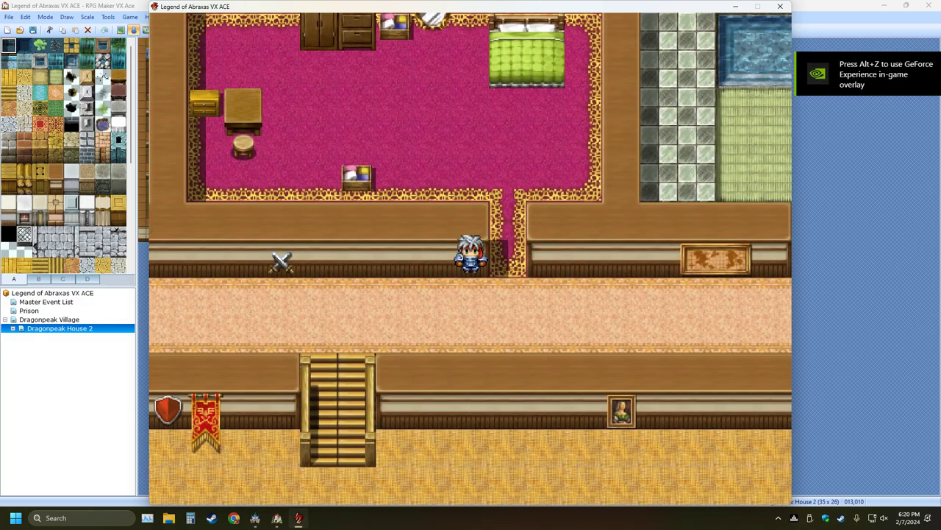
{"action": "key", "text": "Up"}
{"action": "key", "text": "Left"}
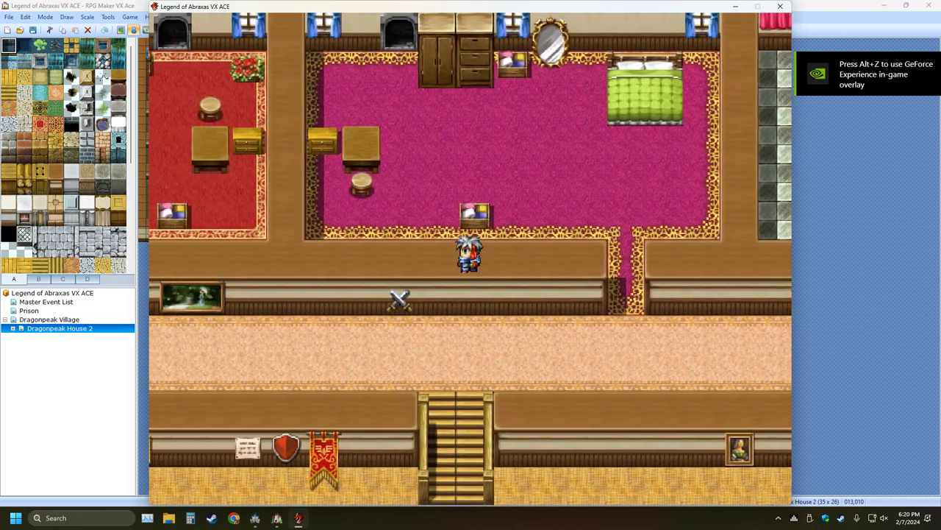
{"action": "key", "text": "Right"}
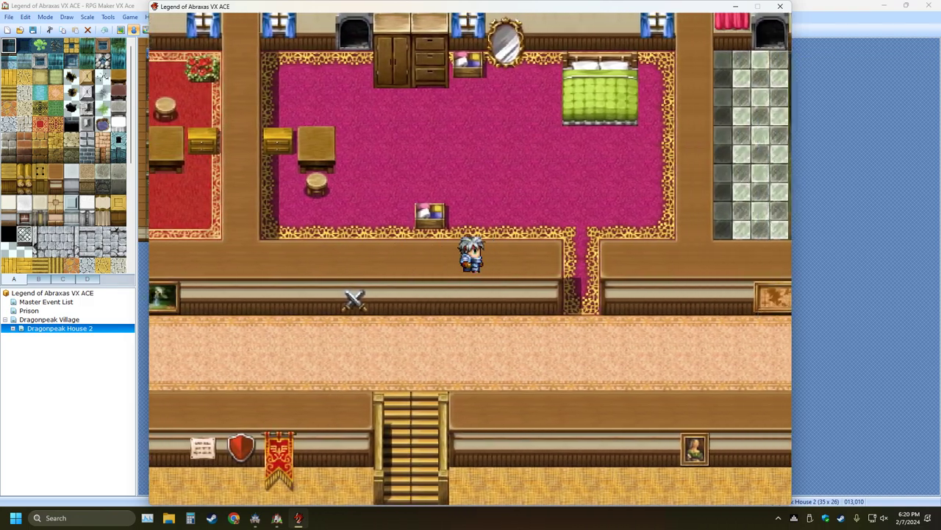
{"action": "key", "text": "Right"}
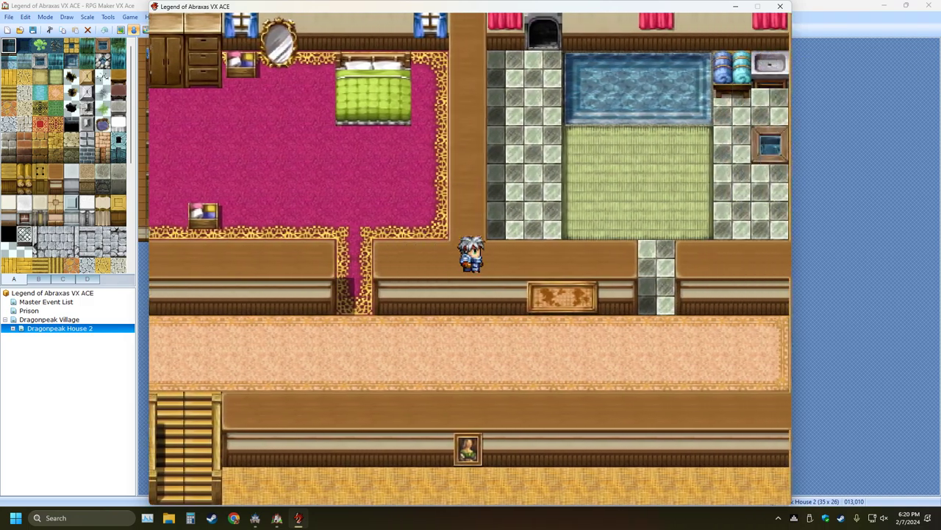
{"action": "key", "text": "Right"}
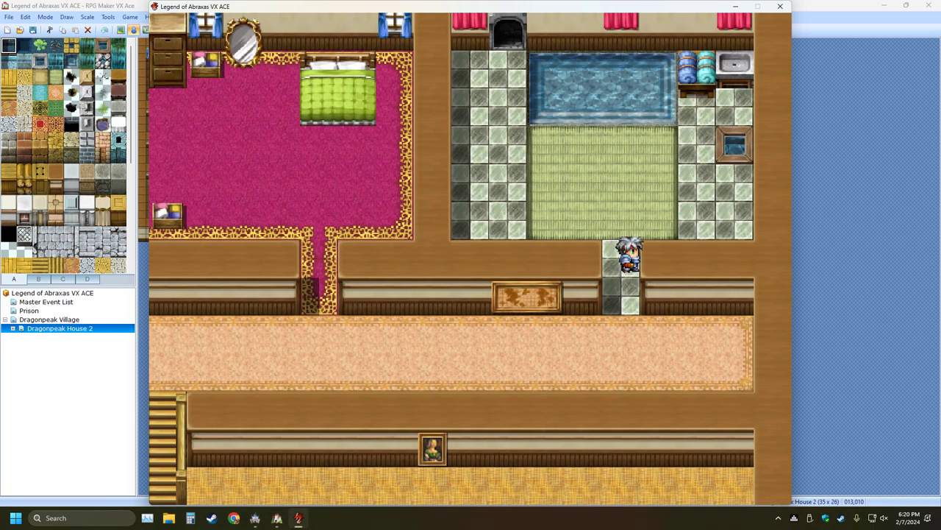
{"action": "key", "text": "Right"}
{"action": "key", "text": "Down"}
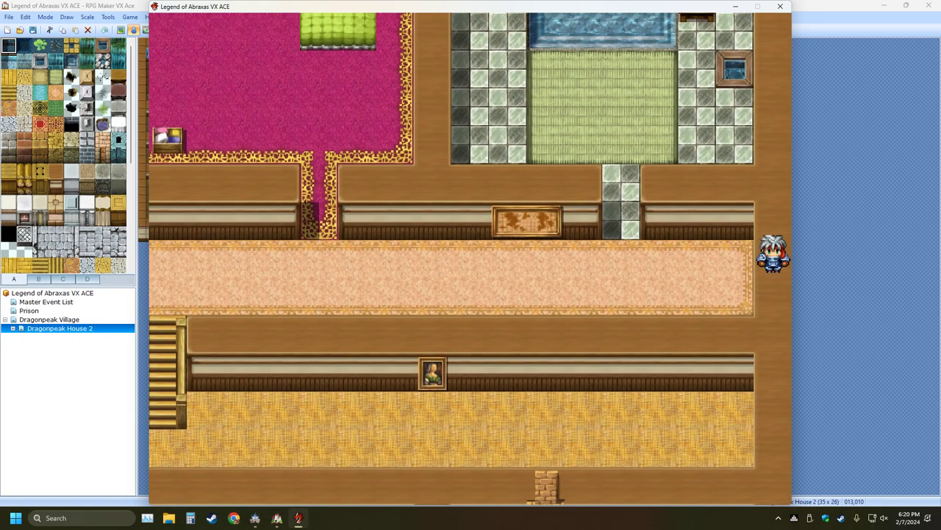
{"action": "left_click", "coordinate": [780, 6]}
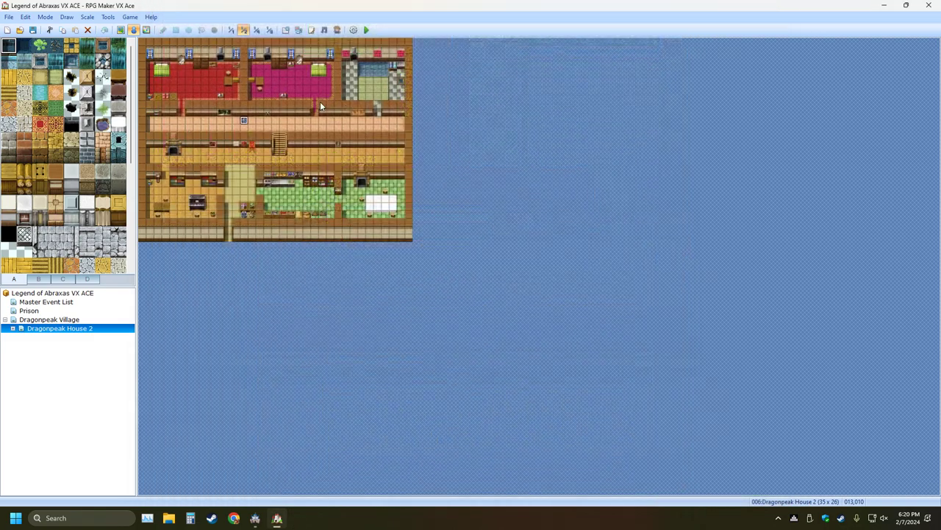
Examine the Interior tileset's passage settings in the database, and close it without changes
{"action": "left_click", "coordinate": [298, 29]}
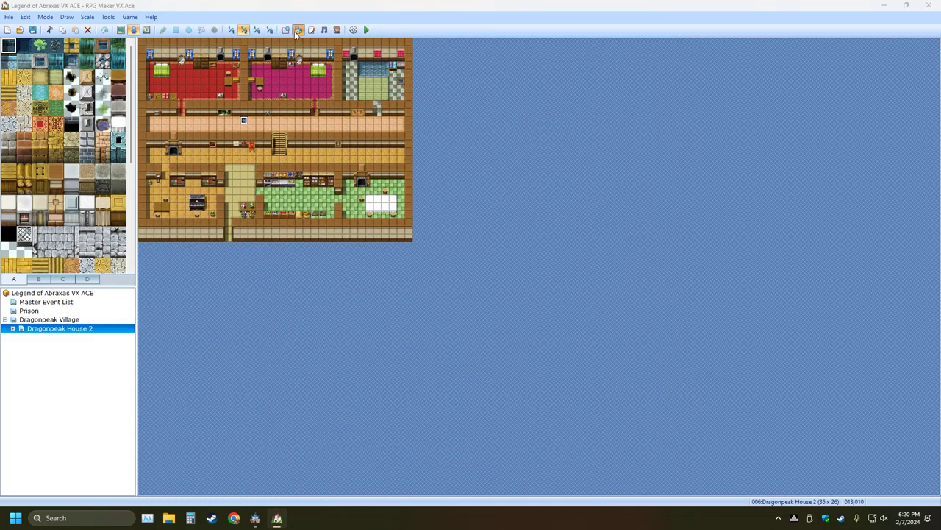
{"action": "left_click", "coordinate": [583, 150]}
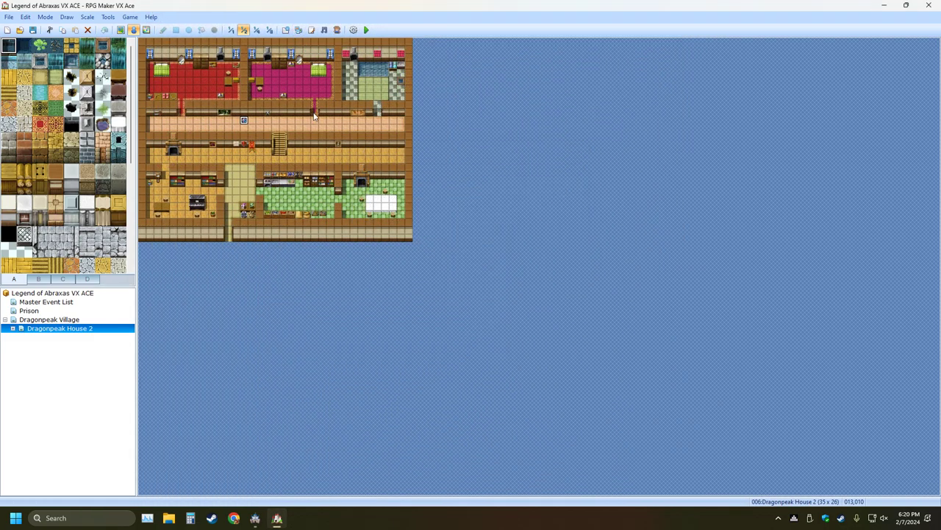
{"action": "left_click", "coordinate": [287, 31]}
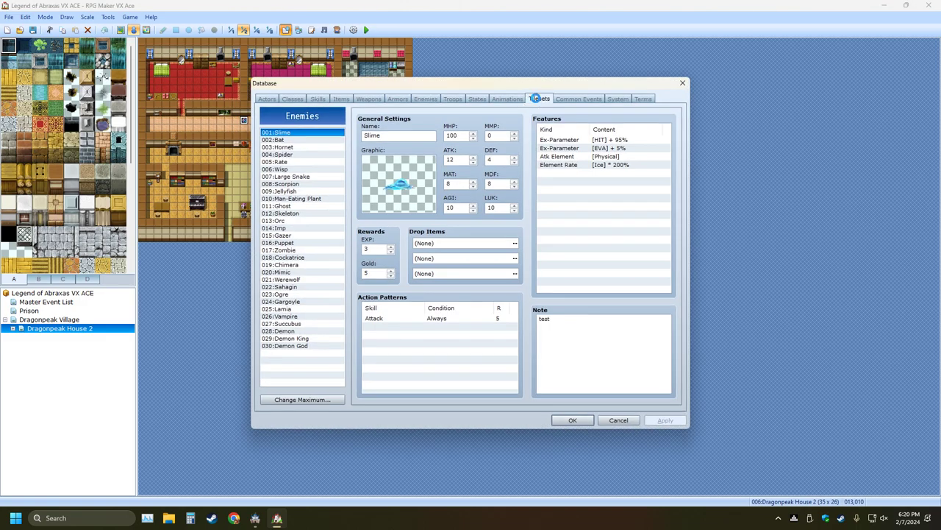
{"action": "left_click", "coordinate": [539, 103]}
{"action": "left_click", "coordinate": [280, 147]}
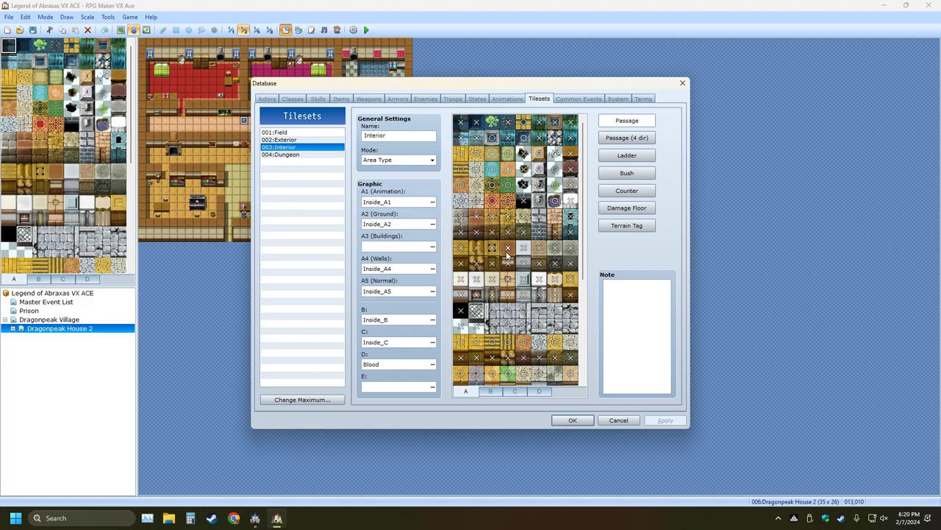
{"action": "left_click", "coordinate": [683, 83]}
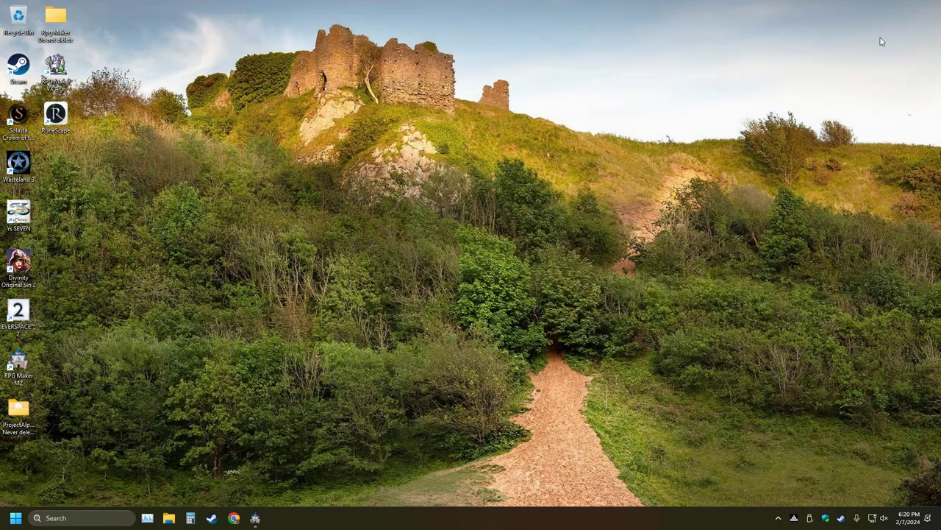
Close VX Ace and, in RPG Maker MZ, compare the inn exterior in Act 1 Town with the whole Act 1 Village Inn map
{"action": "left_click", "coordinate": [928, 5]}
{"action": "left_click", "coordinate": [255, 518]}
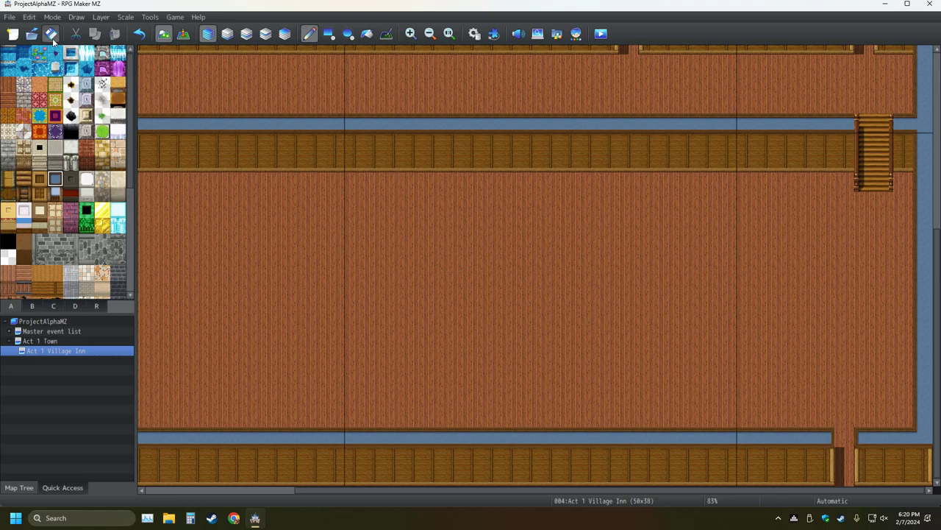
{"action": "left_click", "coordinate": [40, 340]}
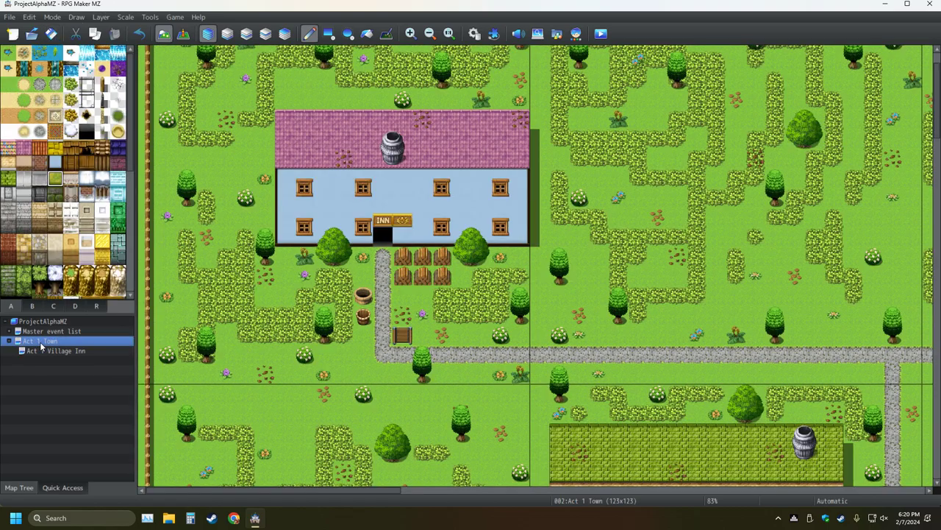
{"action": "left_click", "coordinate": [51, 351]}
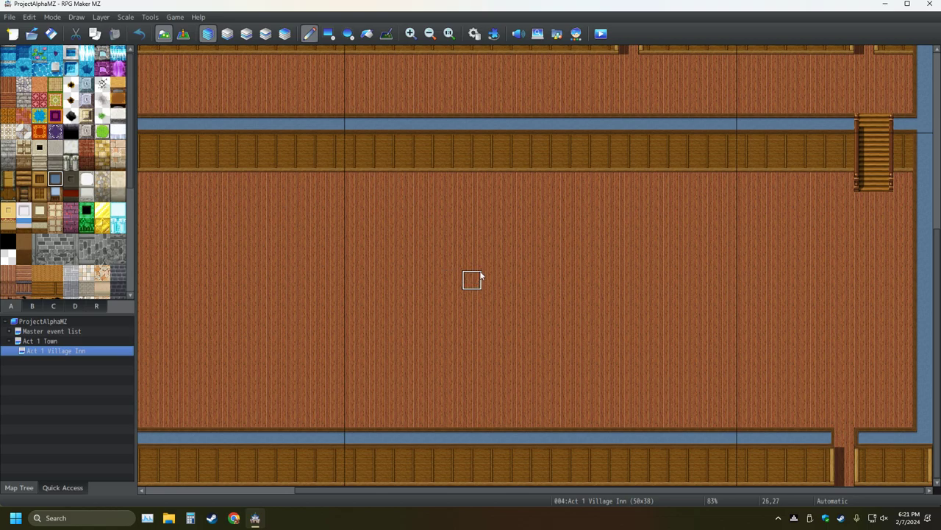
{"action": "scroll", "coordinate": [479, 276], "scroll_direction": "down", "scroll_amount": 3, "text": "ctrl"}
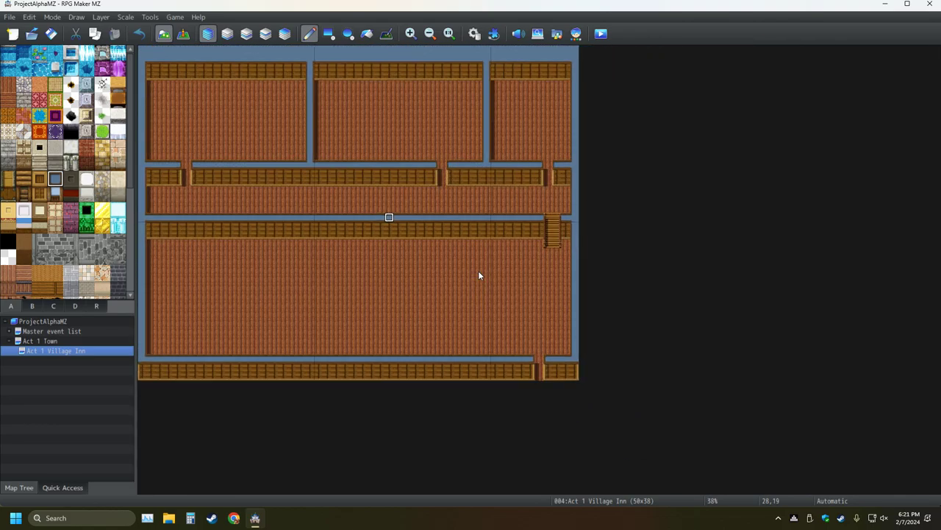
{"action": "scroll", "coordinate": [478, 272], "scroll_direction": "up", "scroll_amount": 1, "text": "ctrl"}
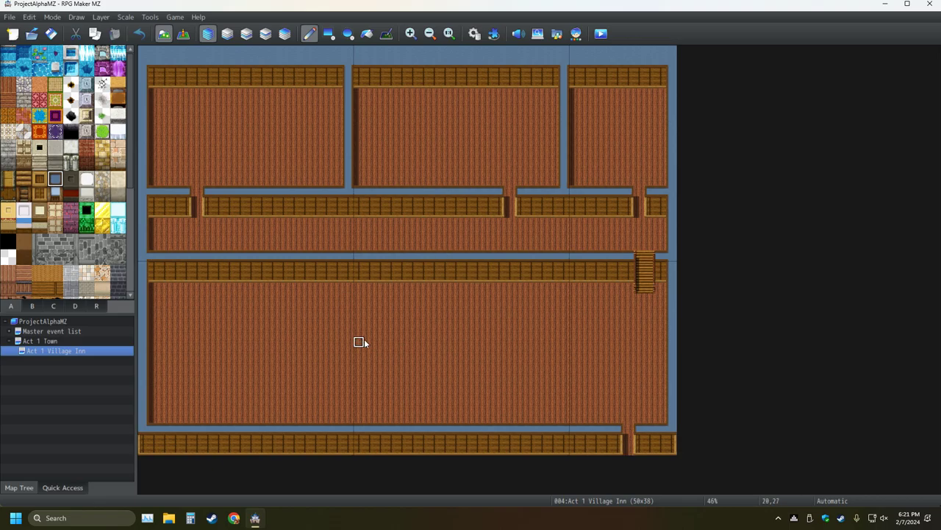